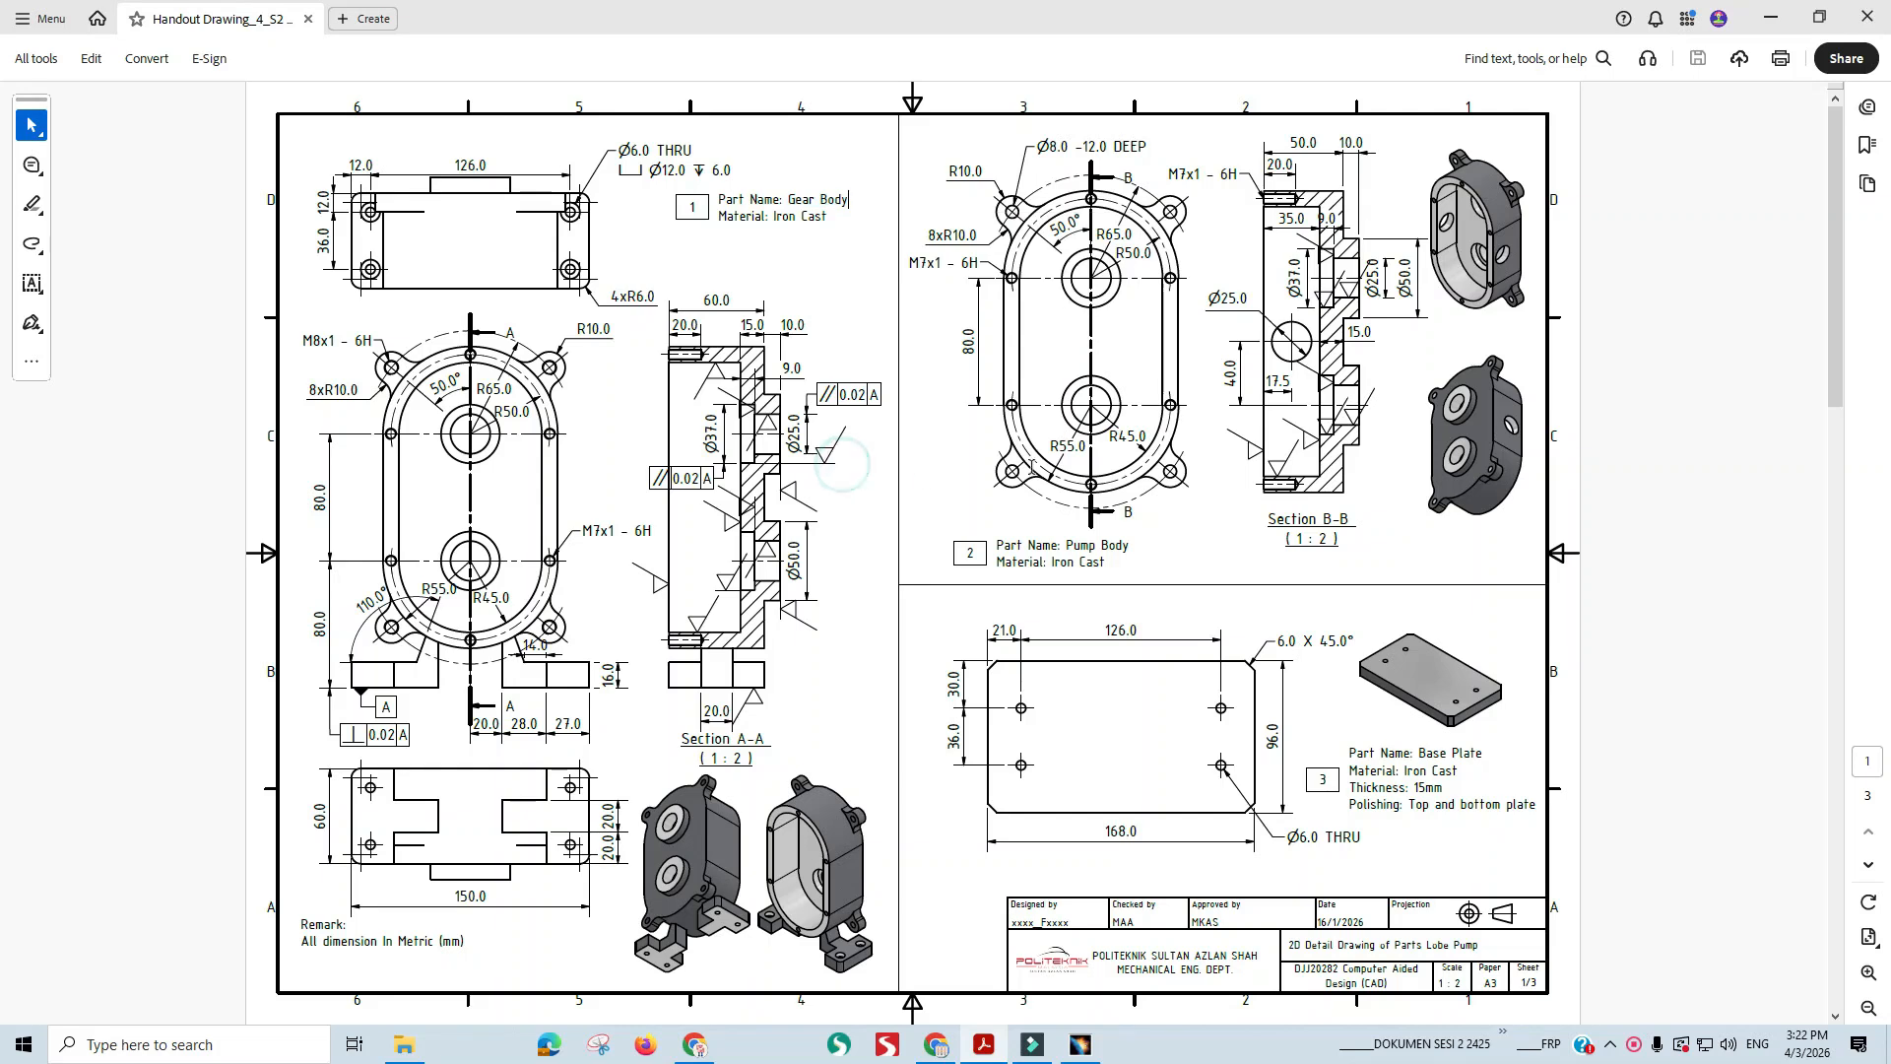
- Examine the Pump Body's name and overall depth on the detail sheet, and view the assembly sheet
drag(1064, 545, 1138, 543)
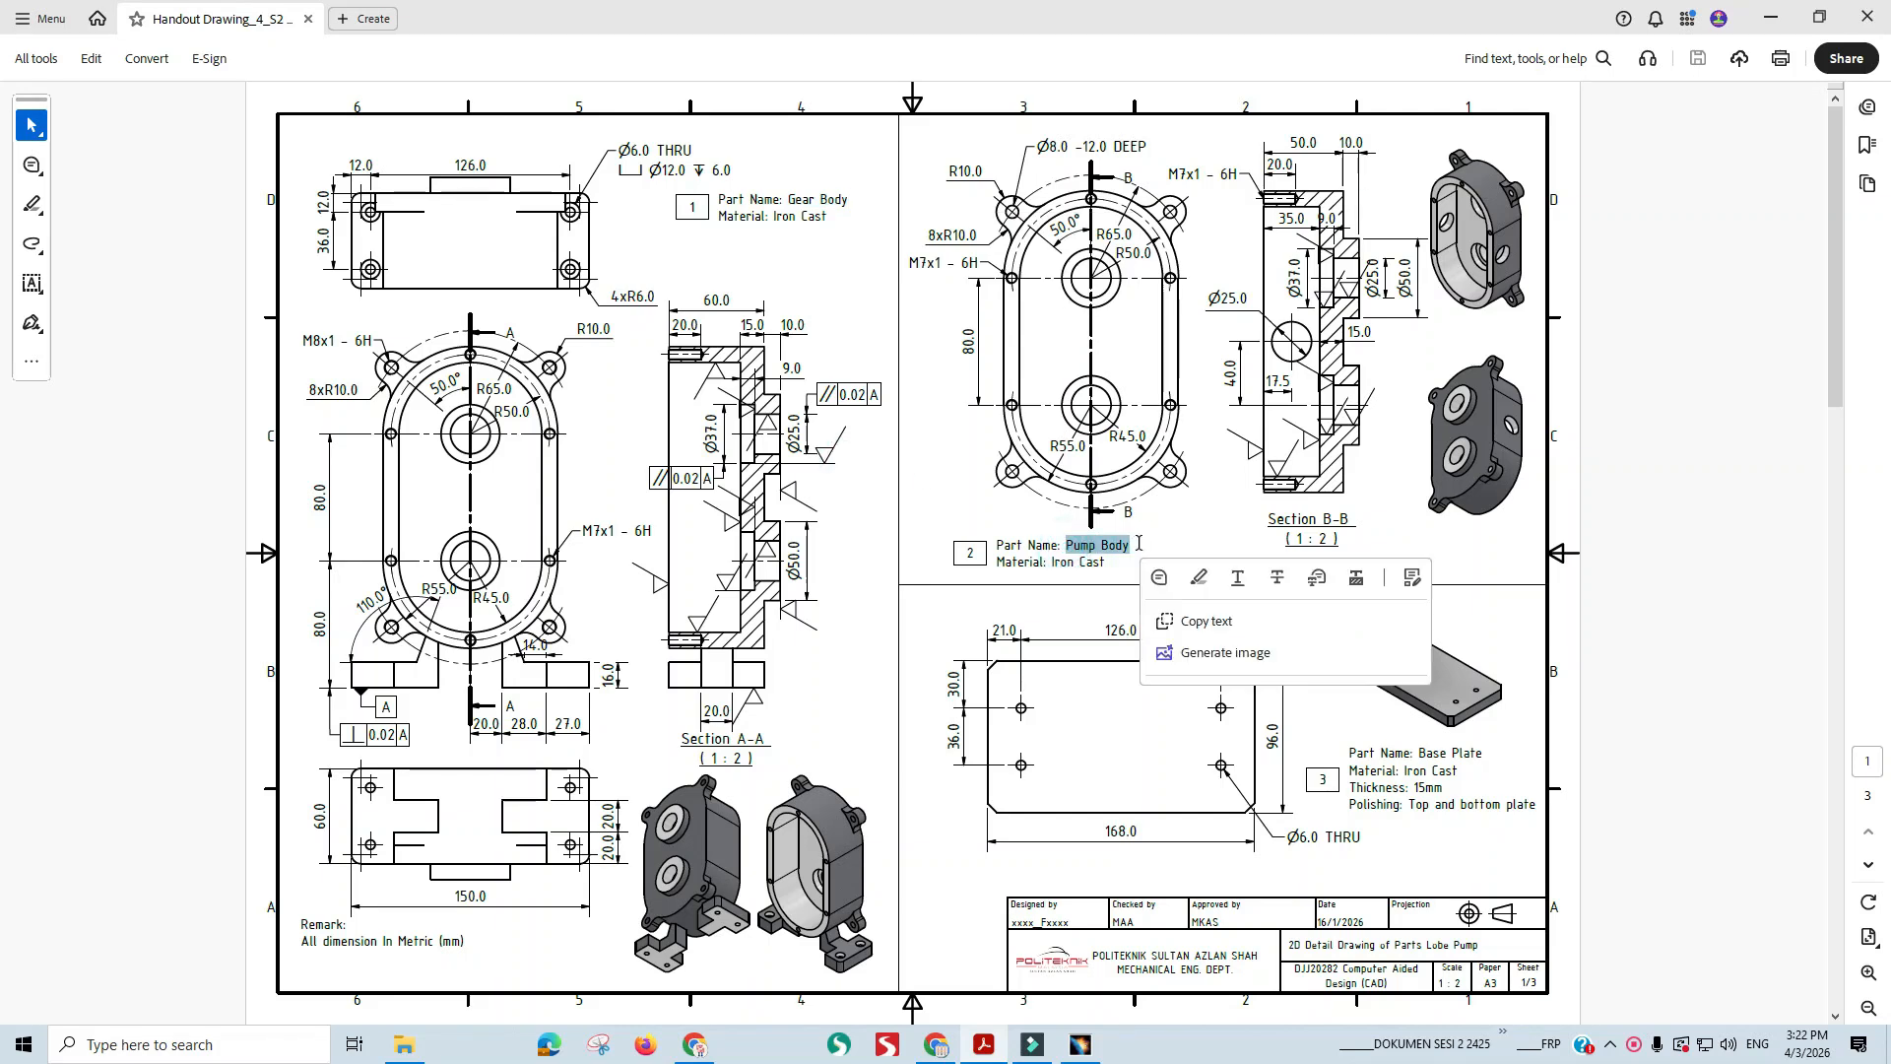
click(1210, 522)
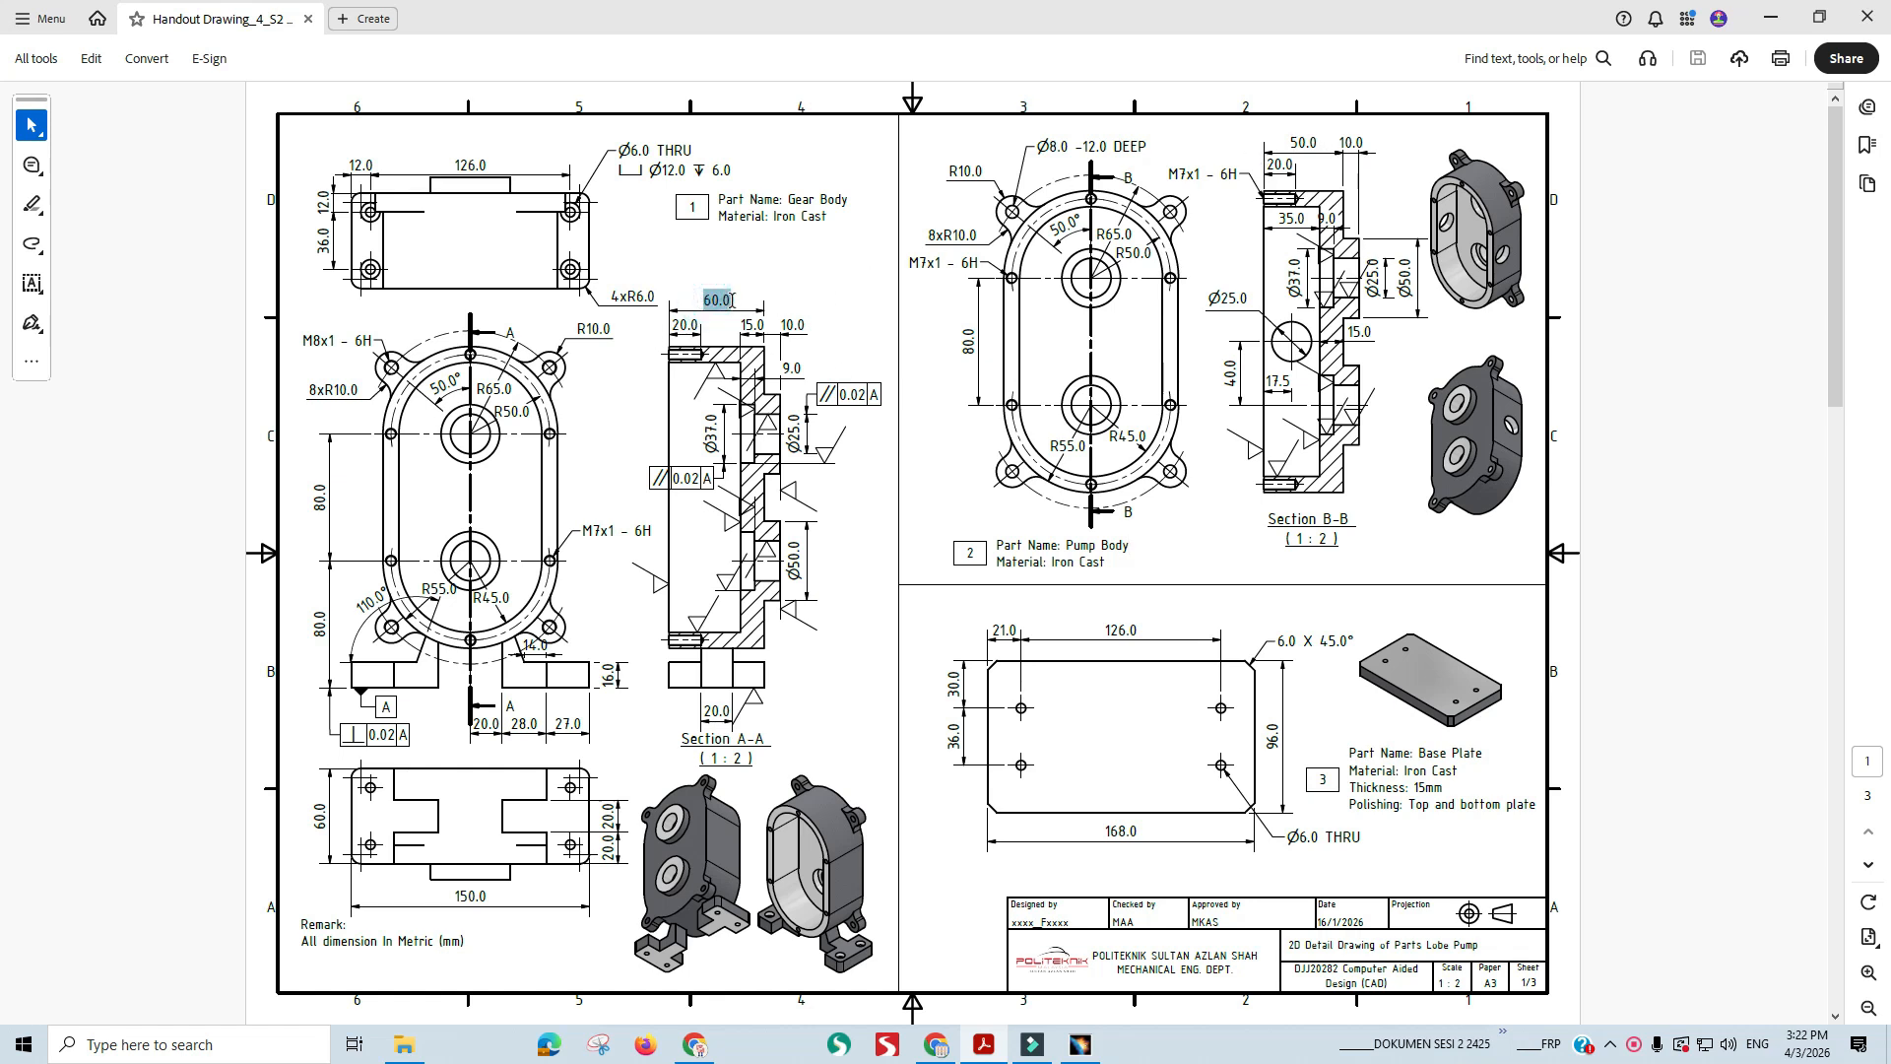
double_click(1303, 142)
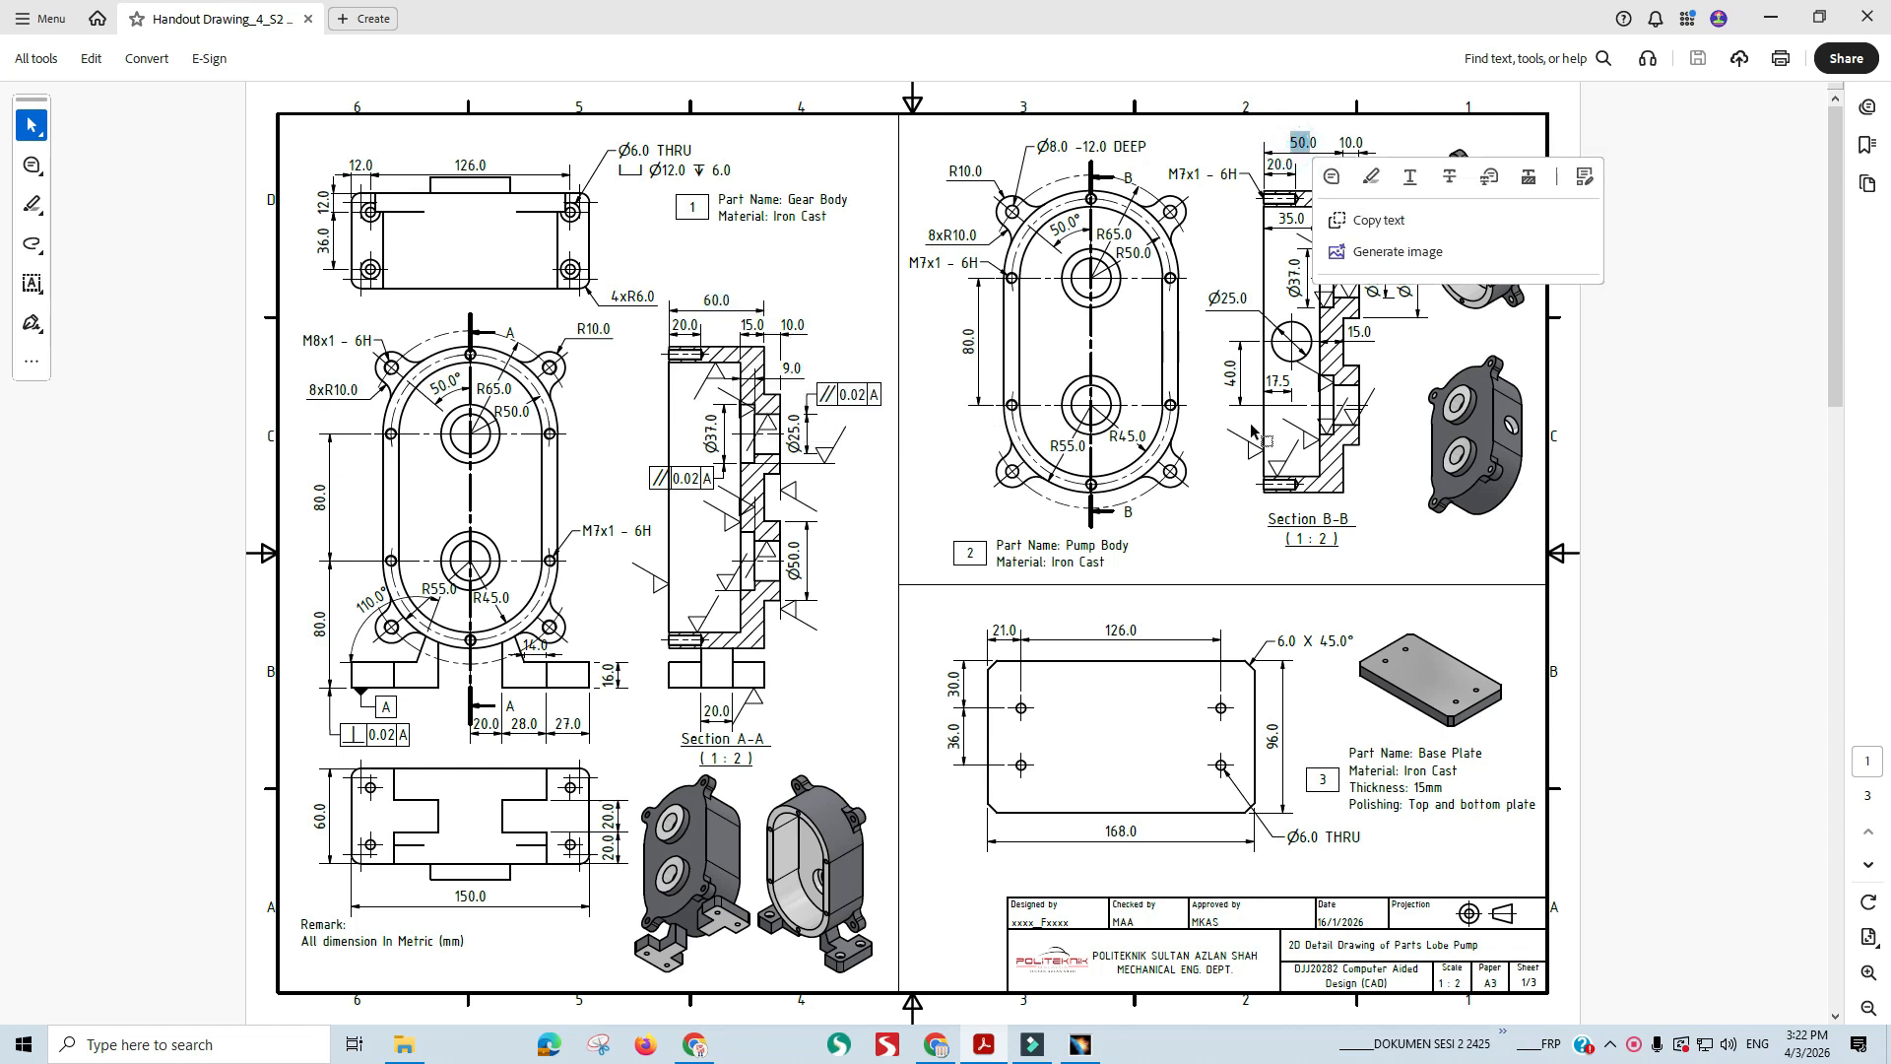
click(1192, 399)
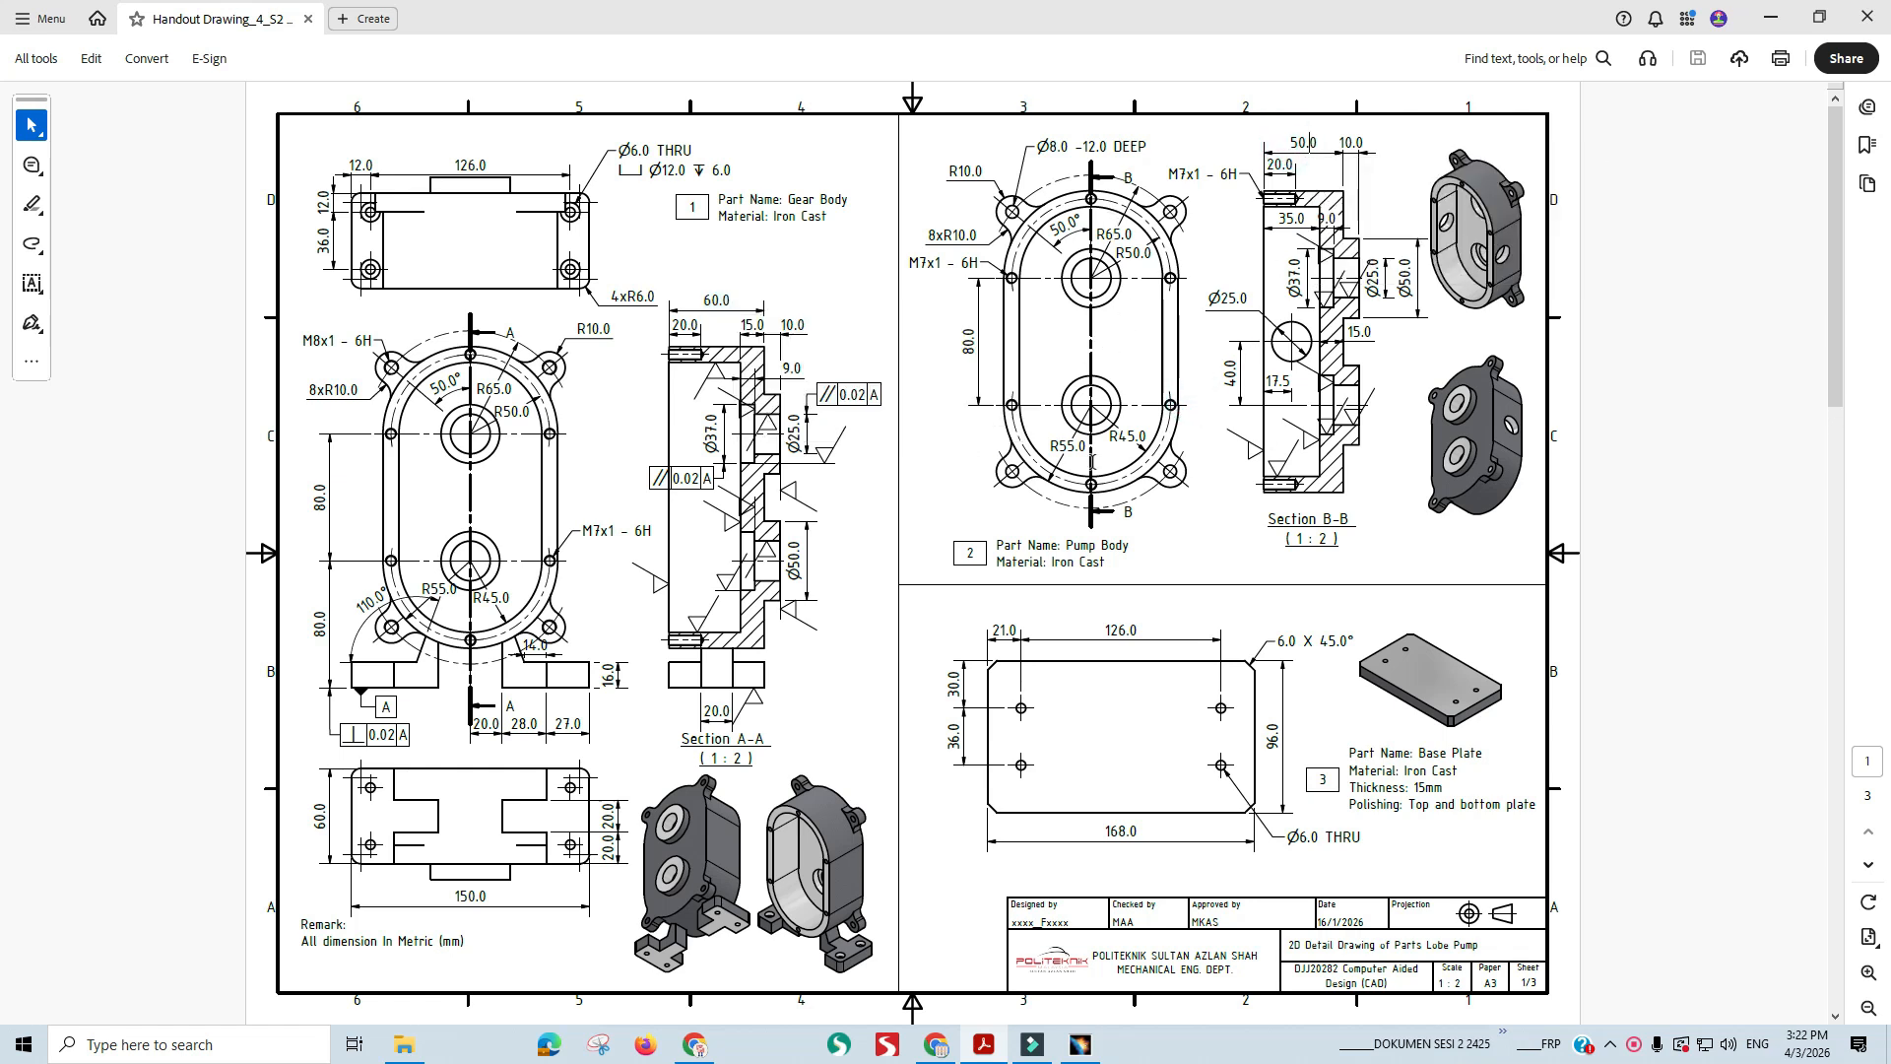
scroll(1126, 593, down, 4)
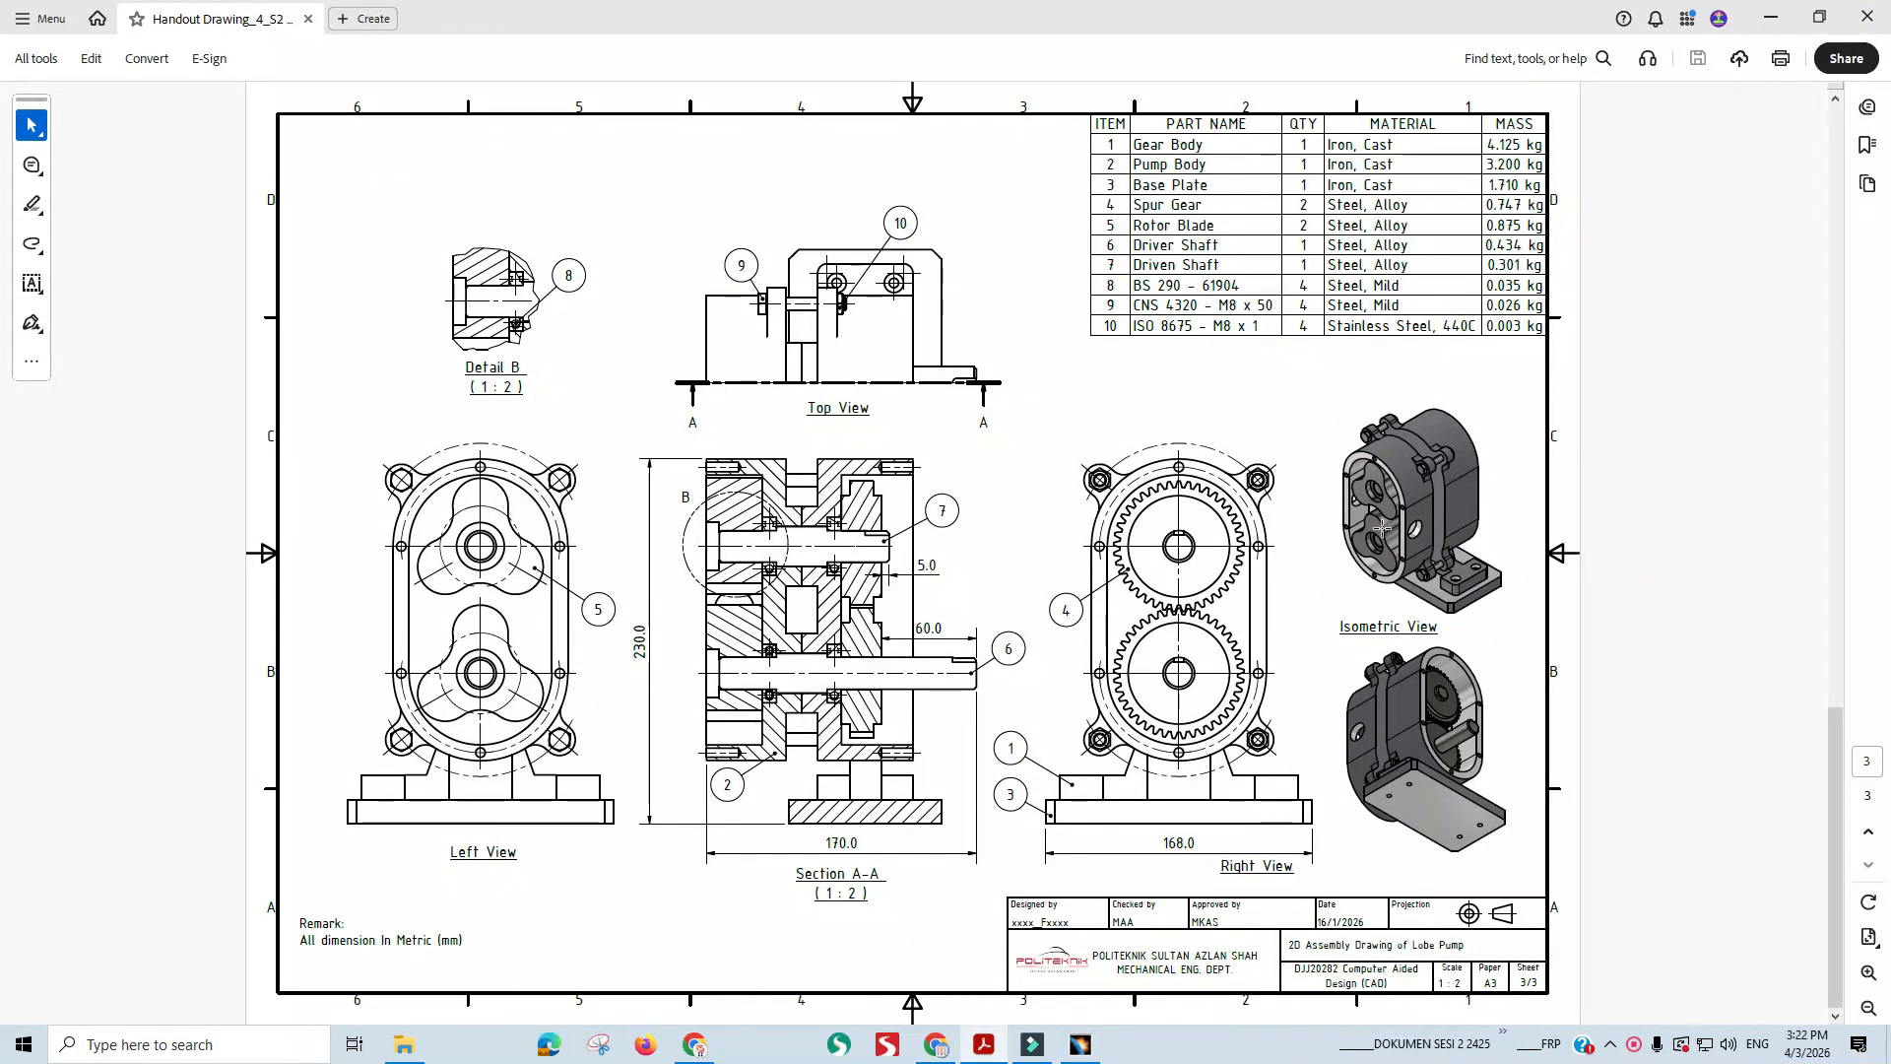
scroll(1380, 533, up, 4)
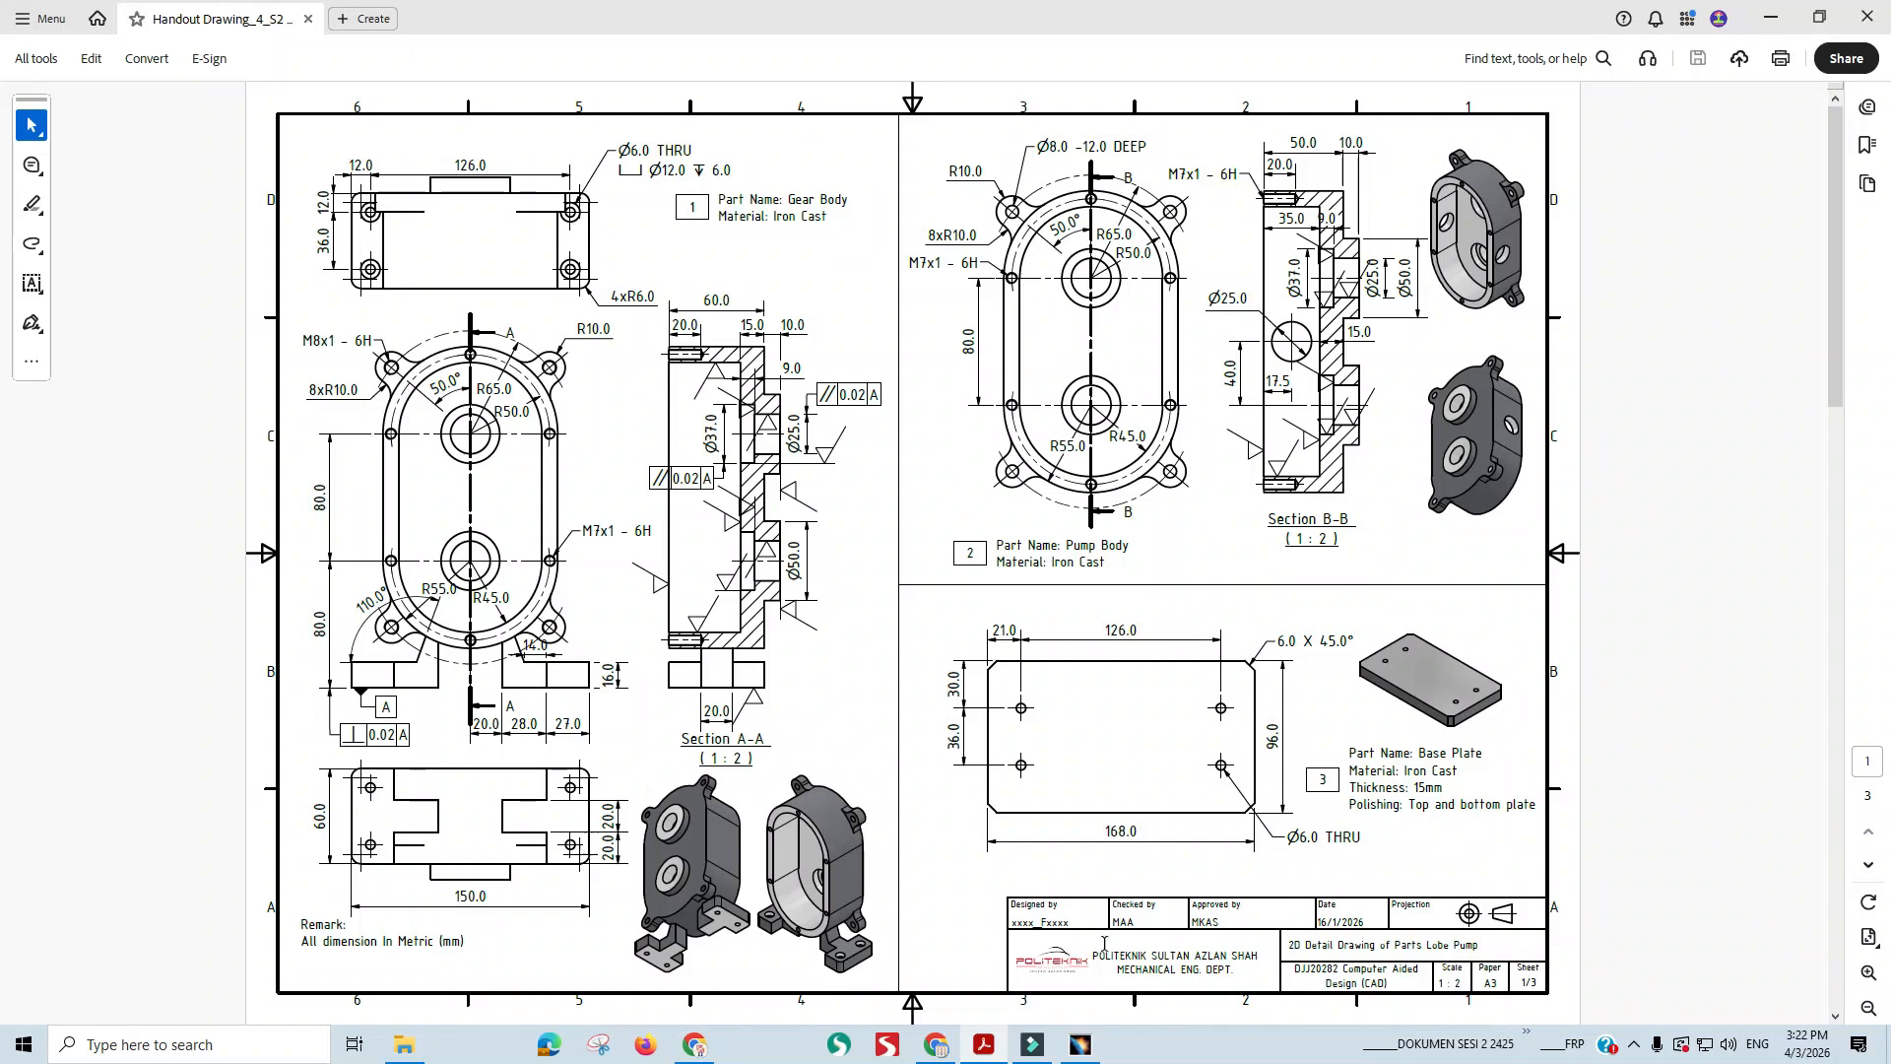
- Switch to CATIA V5 and select RectPattern.1, Hole.11, EdgeFillet.1, Mirror.8 and Sketch.21 of the gear body
click(1080, 1046)
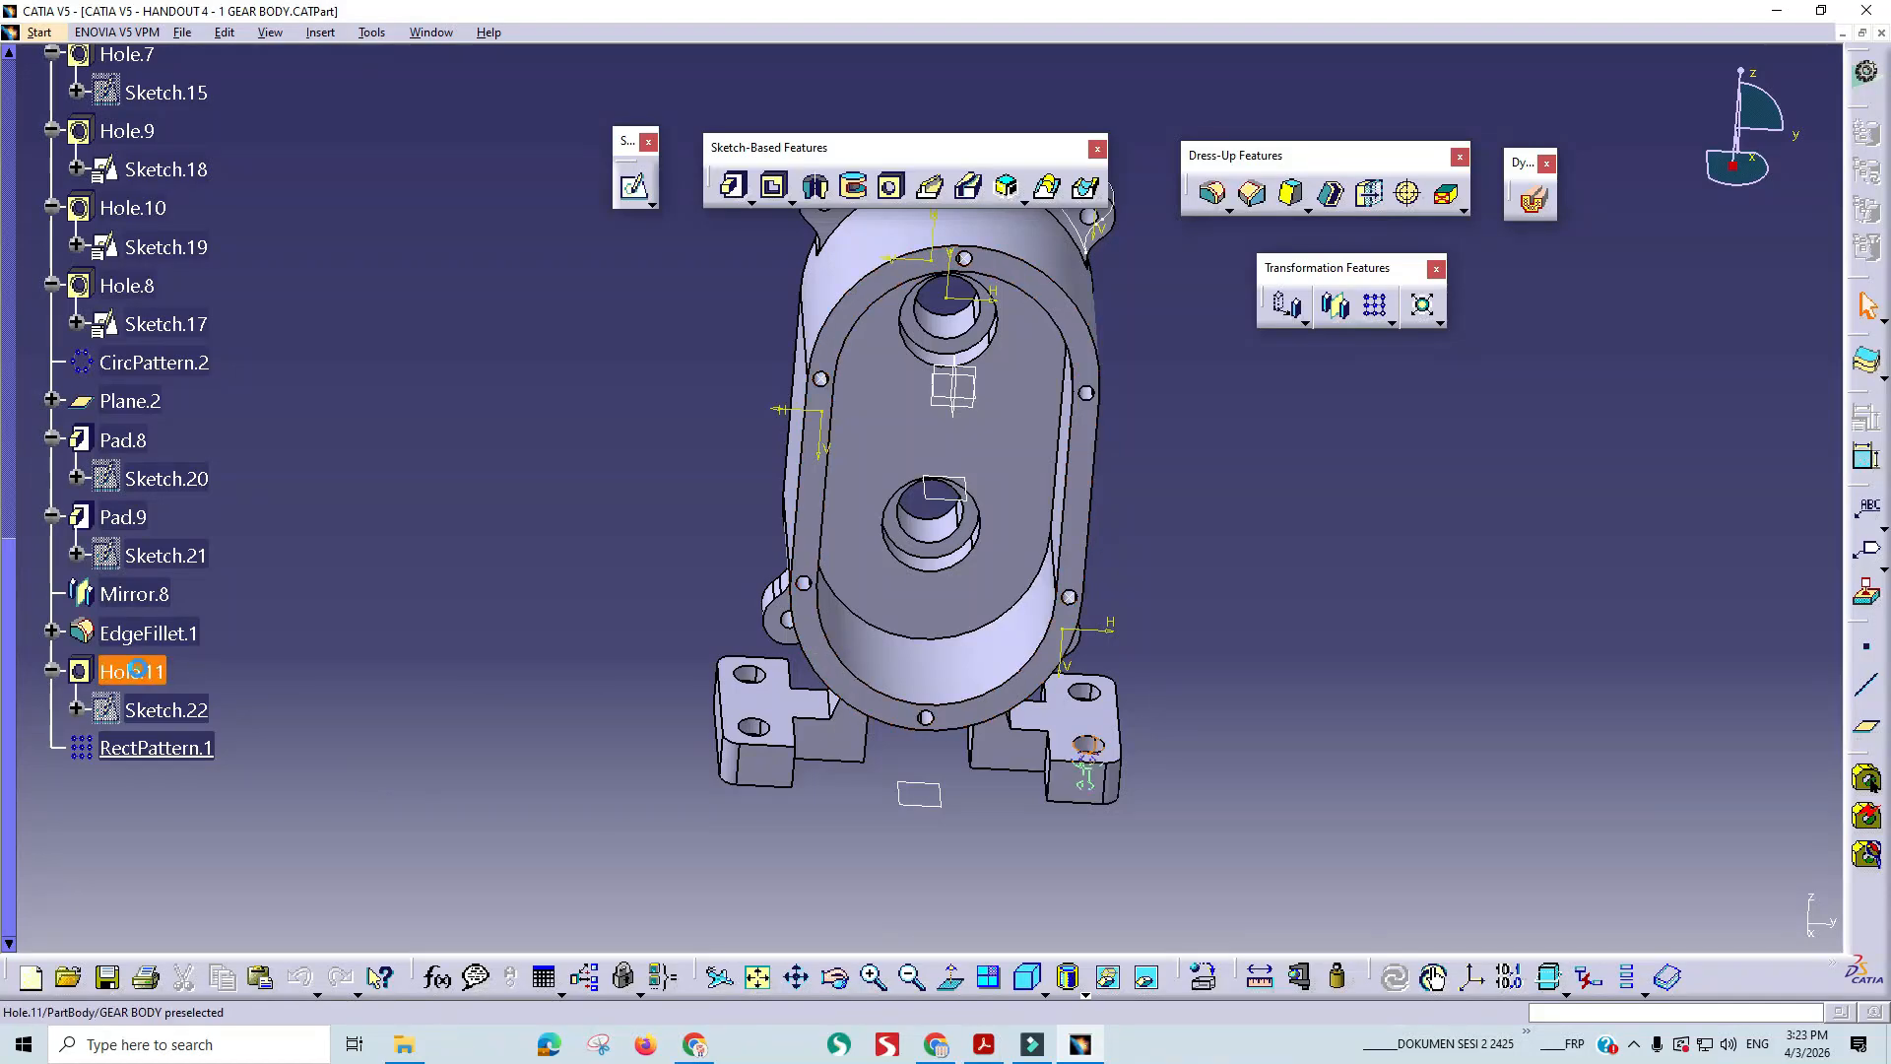
click(158, 746)
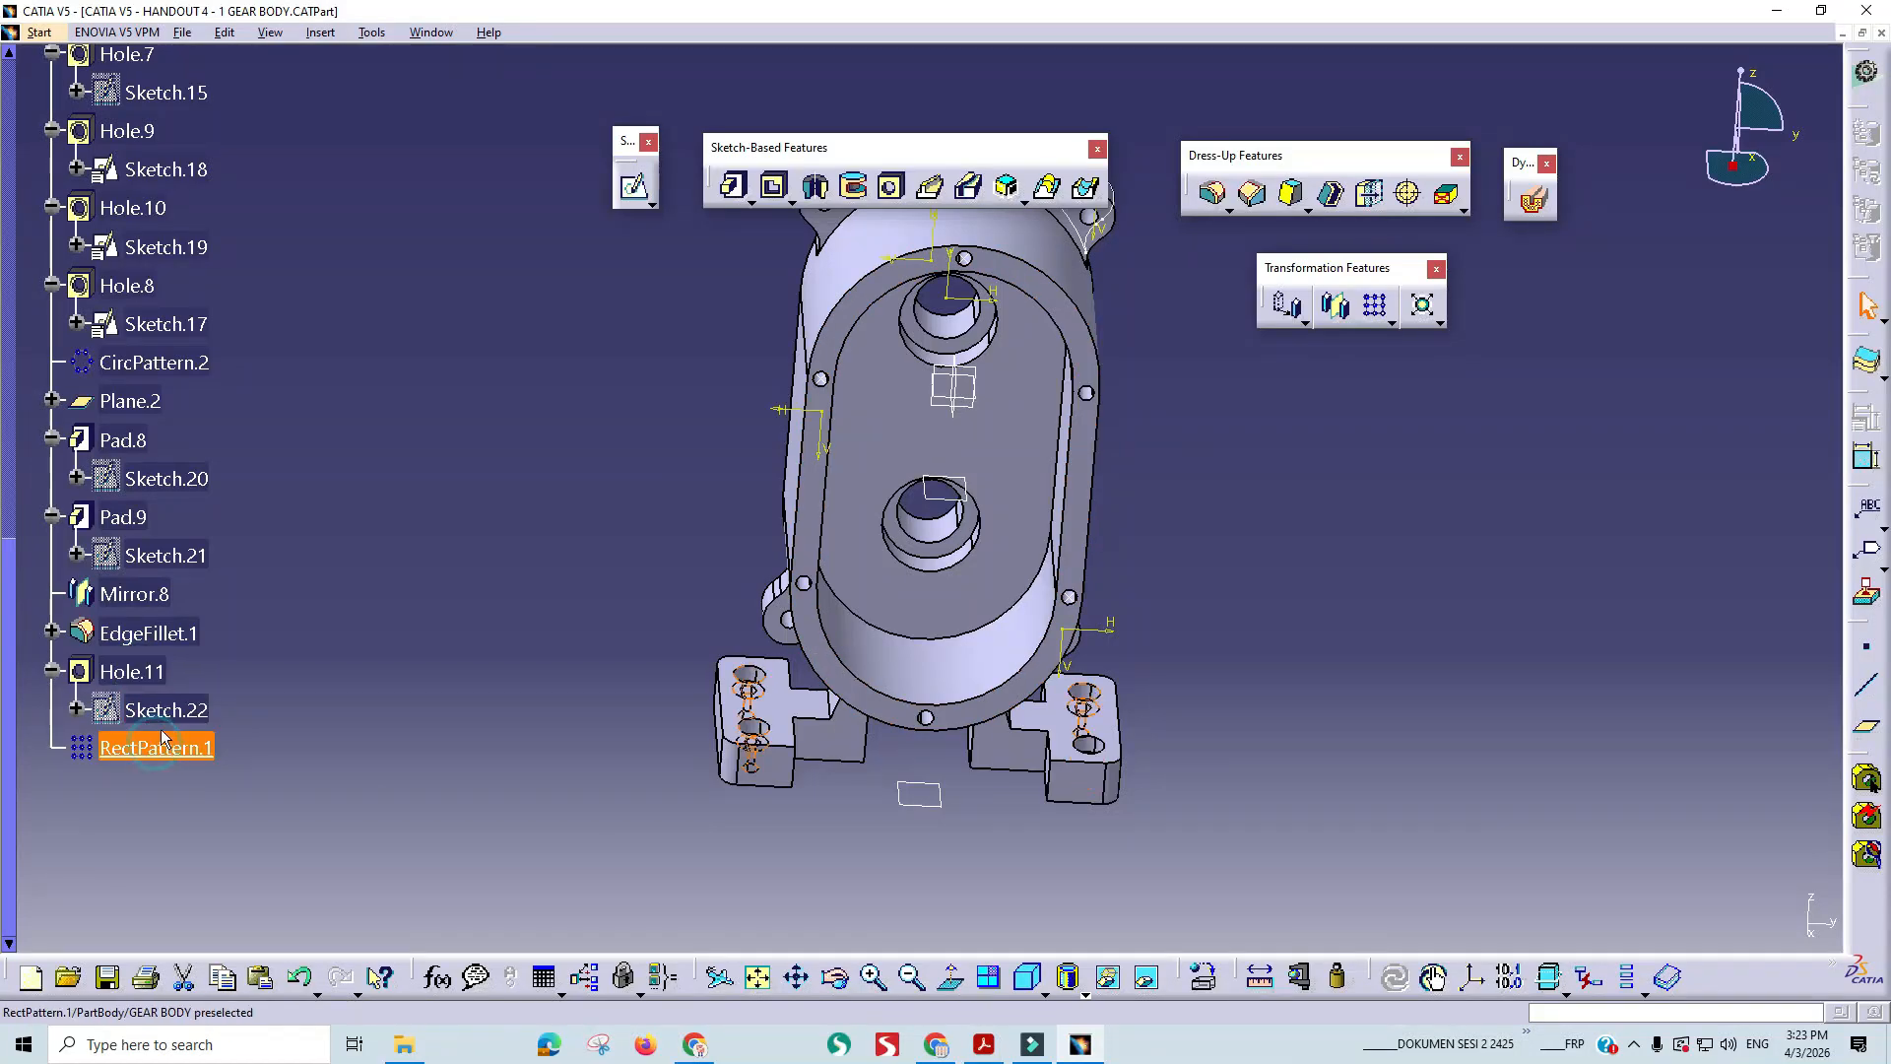
ctrl+click(148, 673)
ctrl+click(143, 633)
ctrl+click(138, 593)
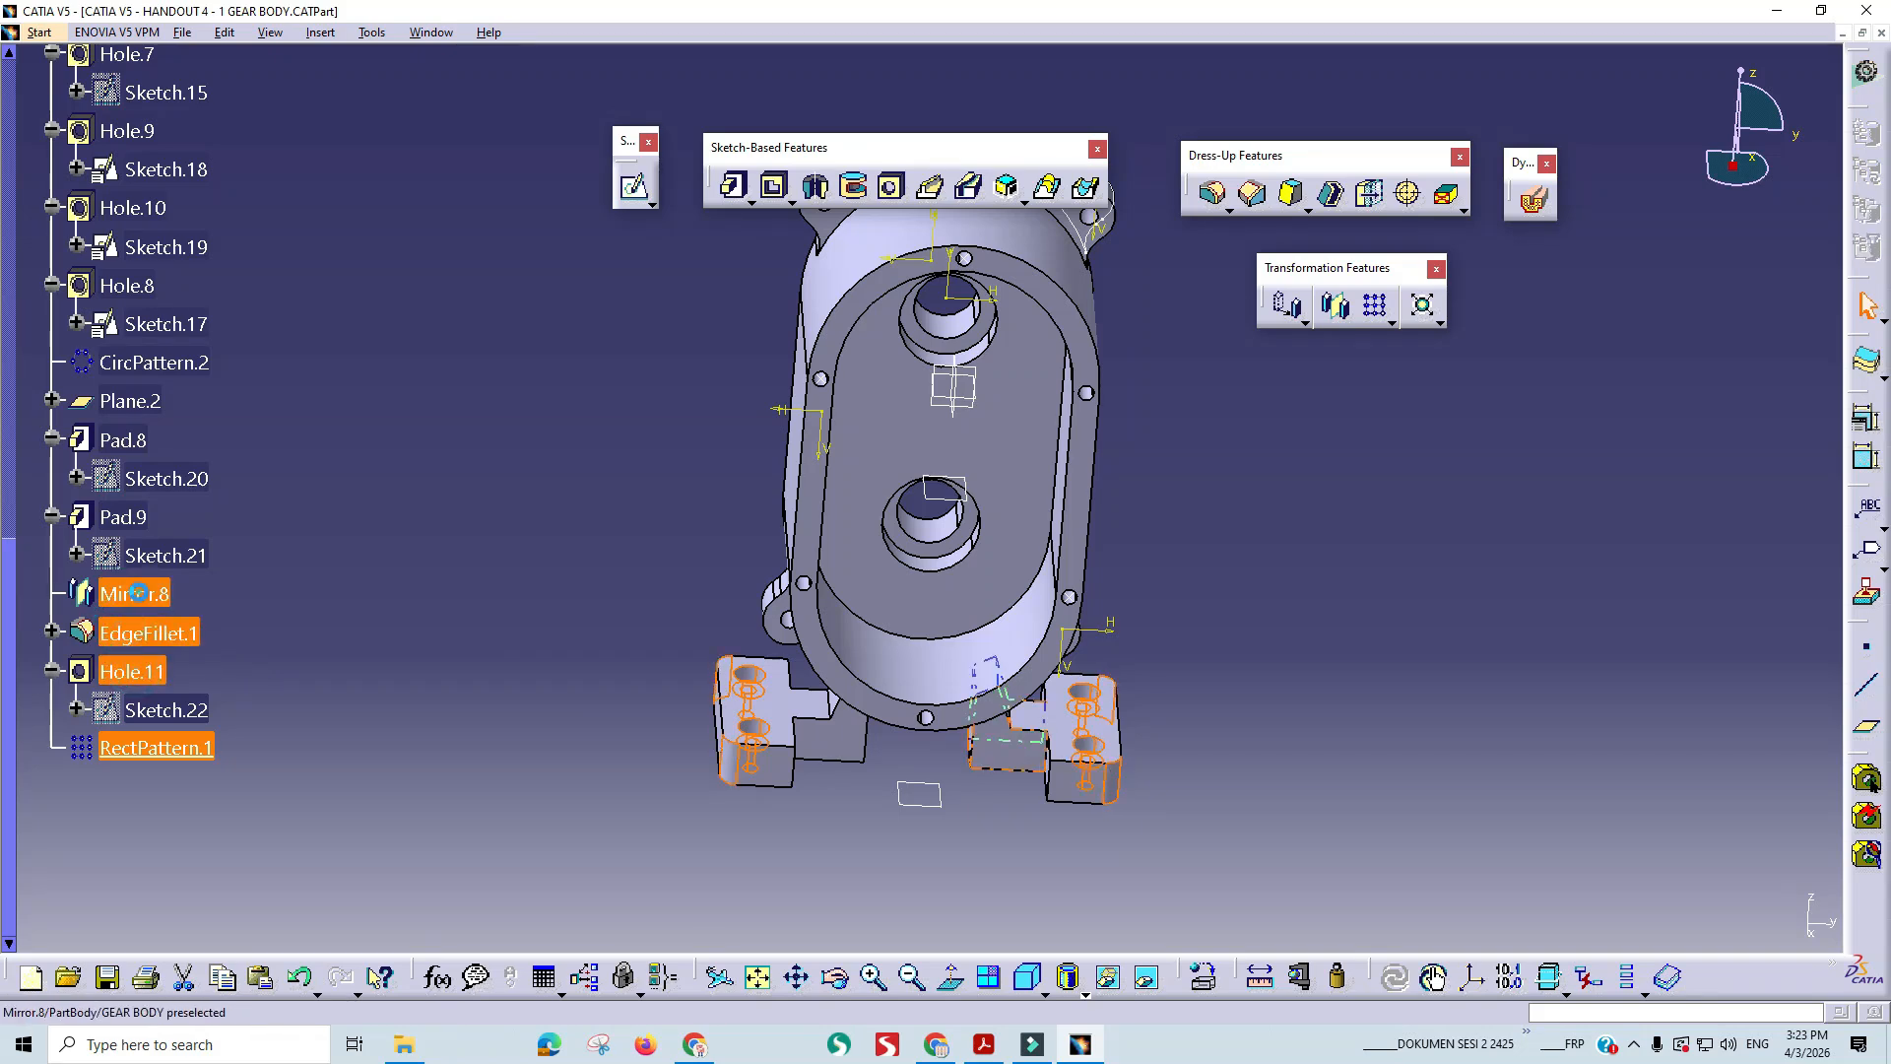
ctrl+click(148, 554)
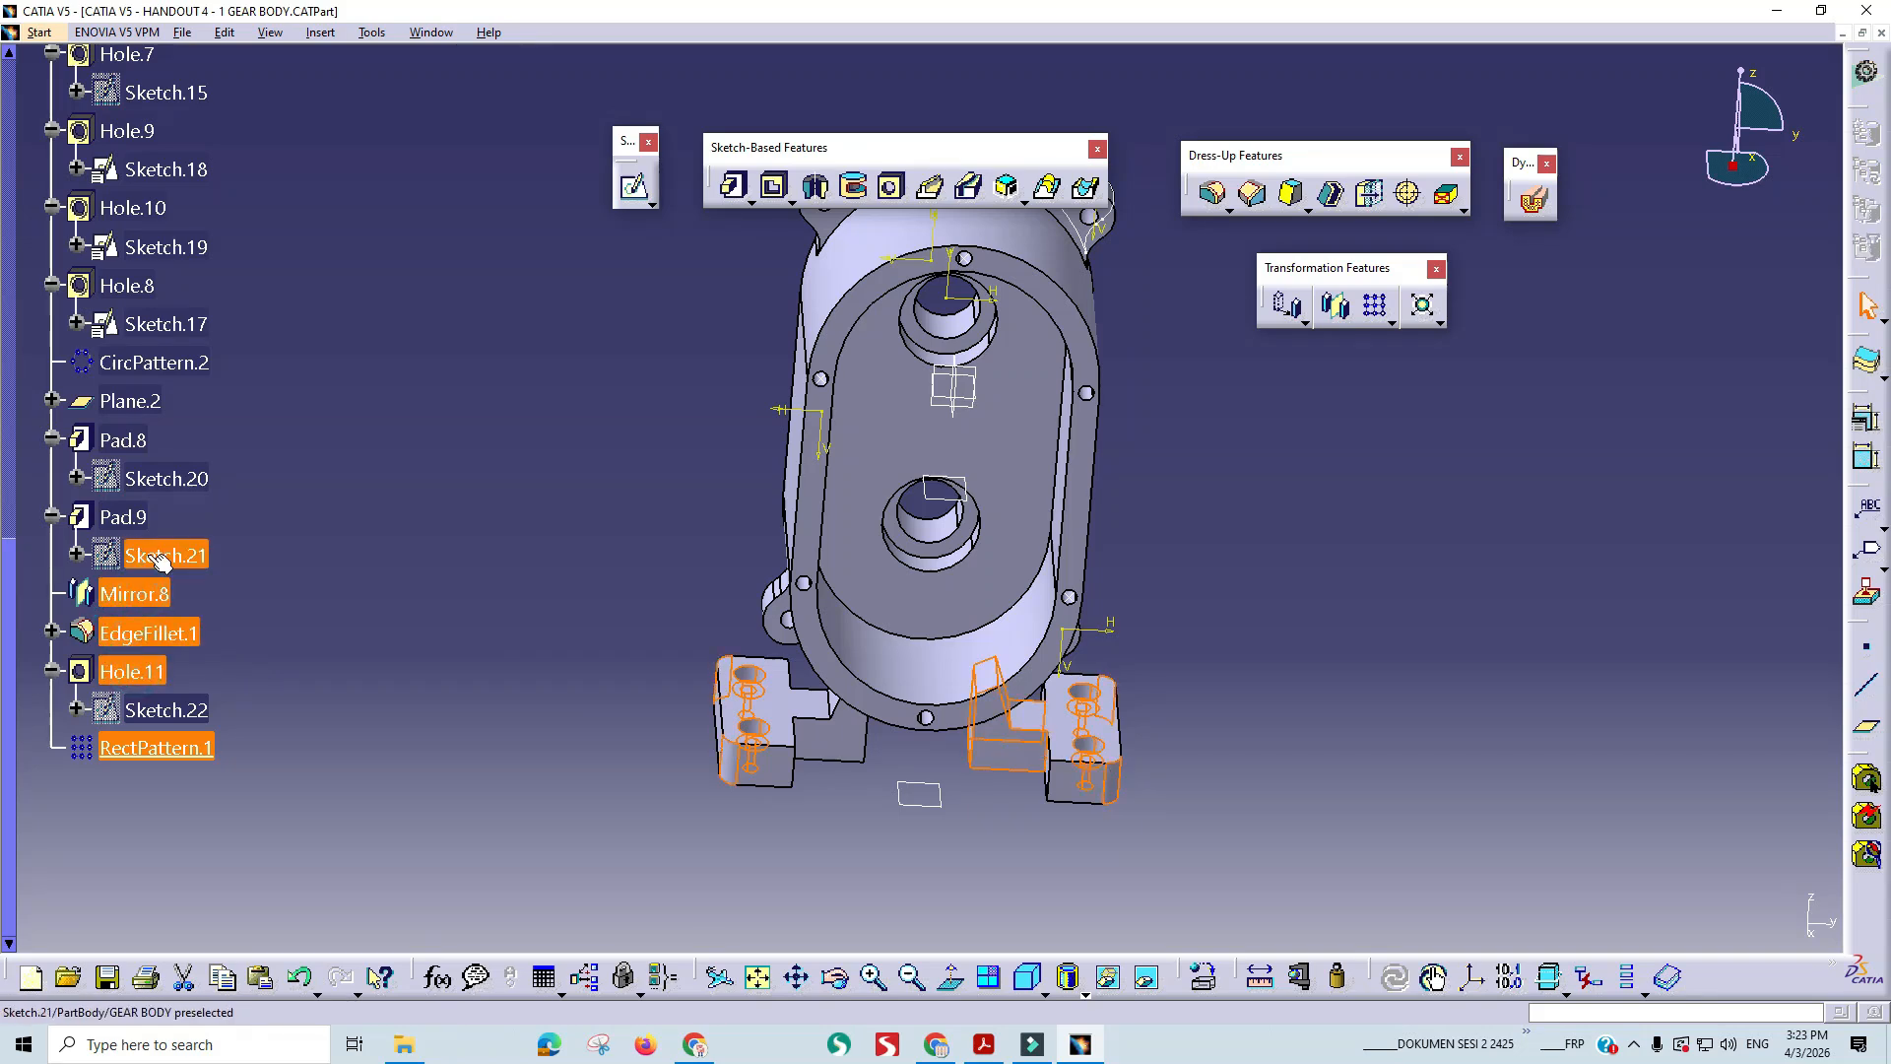
- Save a copy of the part as "CATIA V5 - HANDOUT 4 - 1 PUMP BODY" in the 2026 folder
click(183, 32)
click(246, 180)
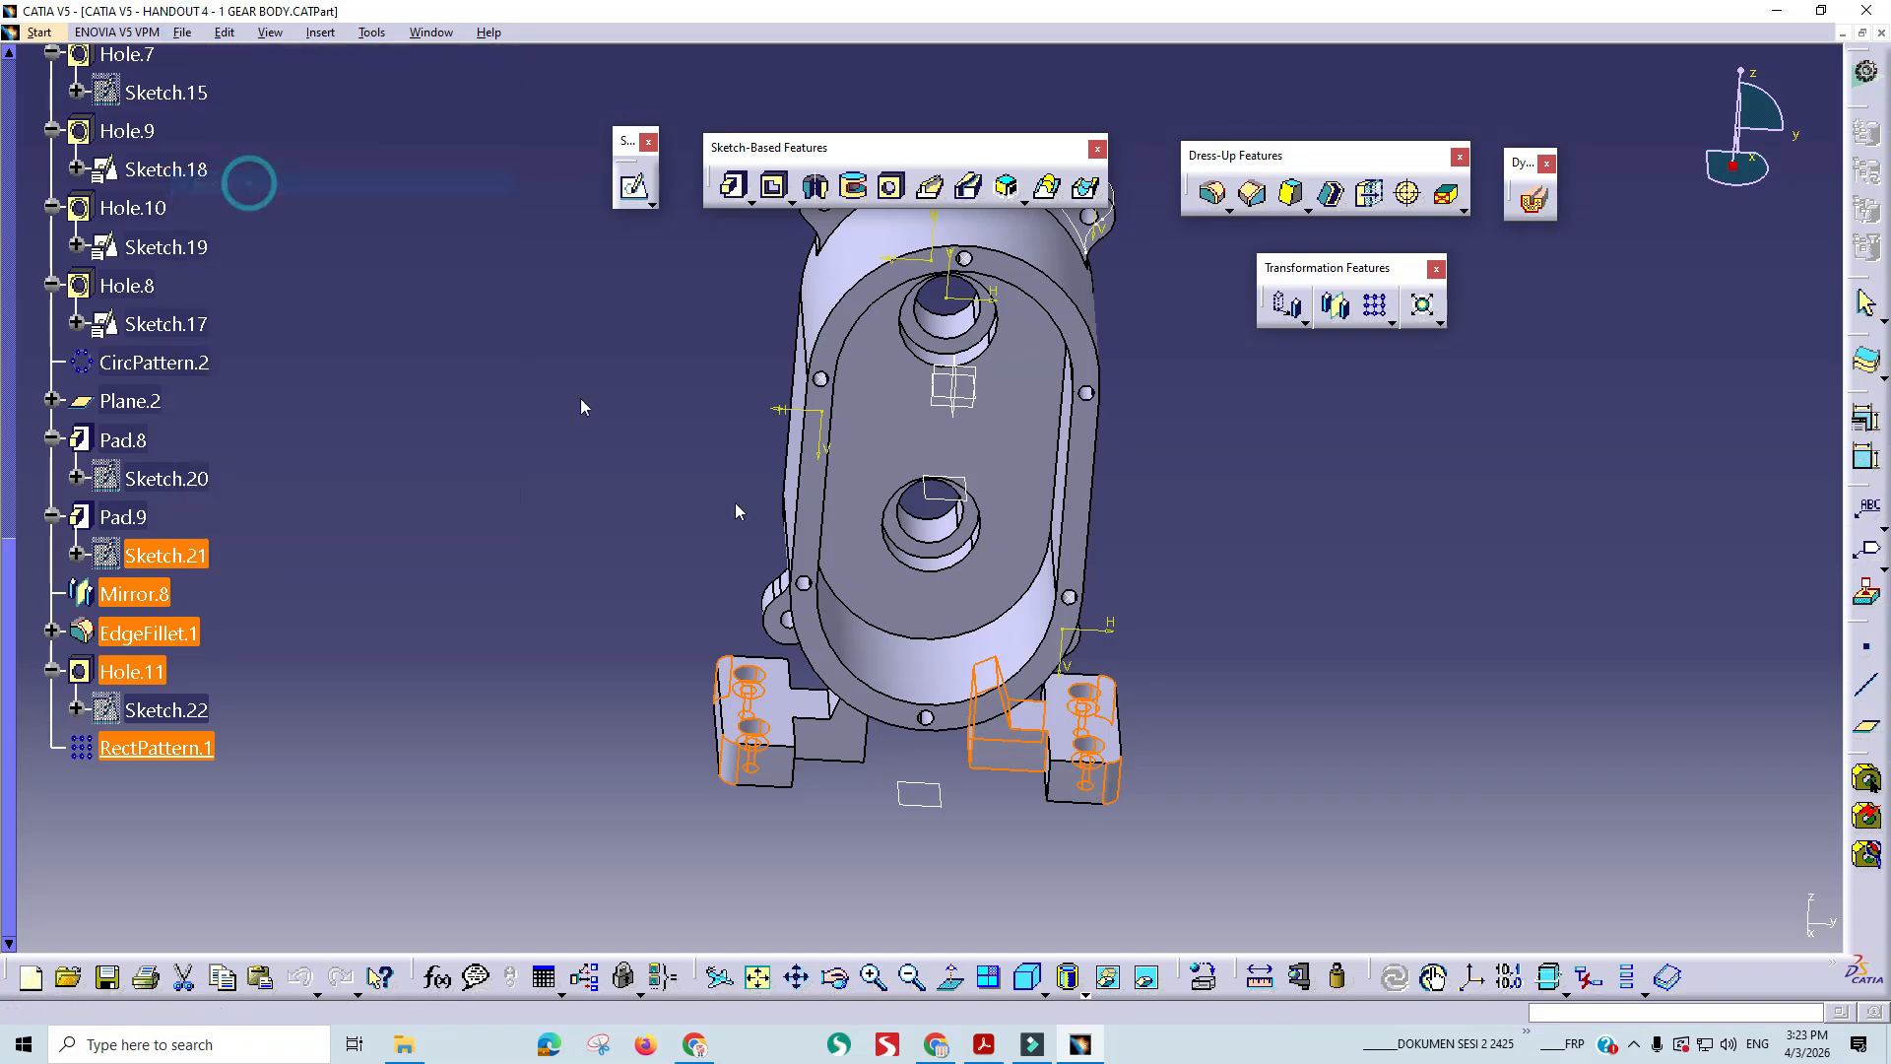
double_click(908, 655)
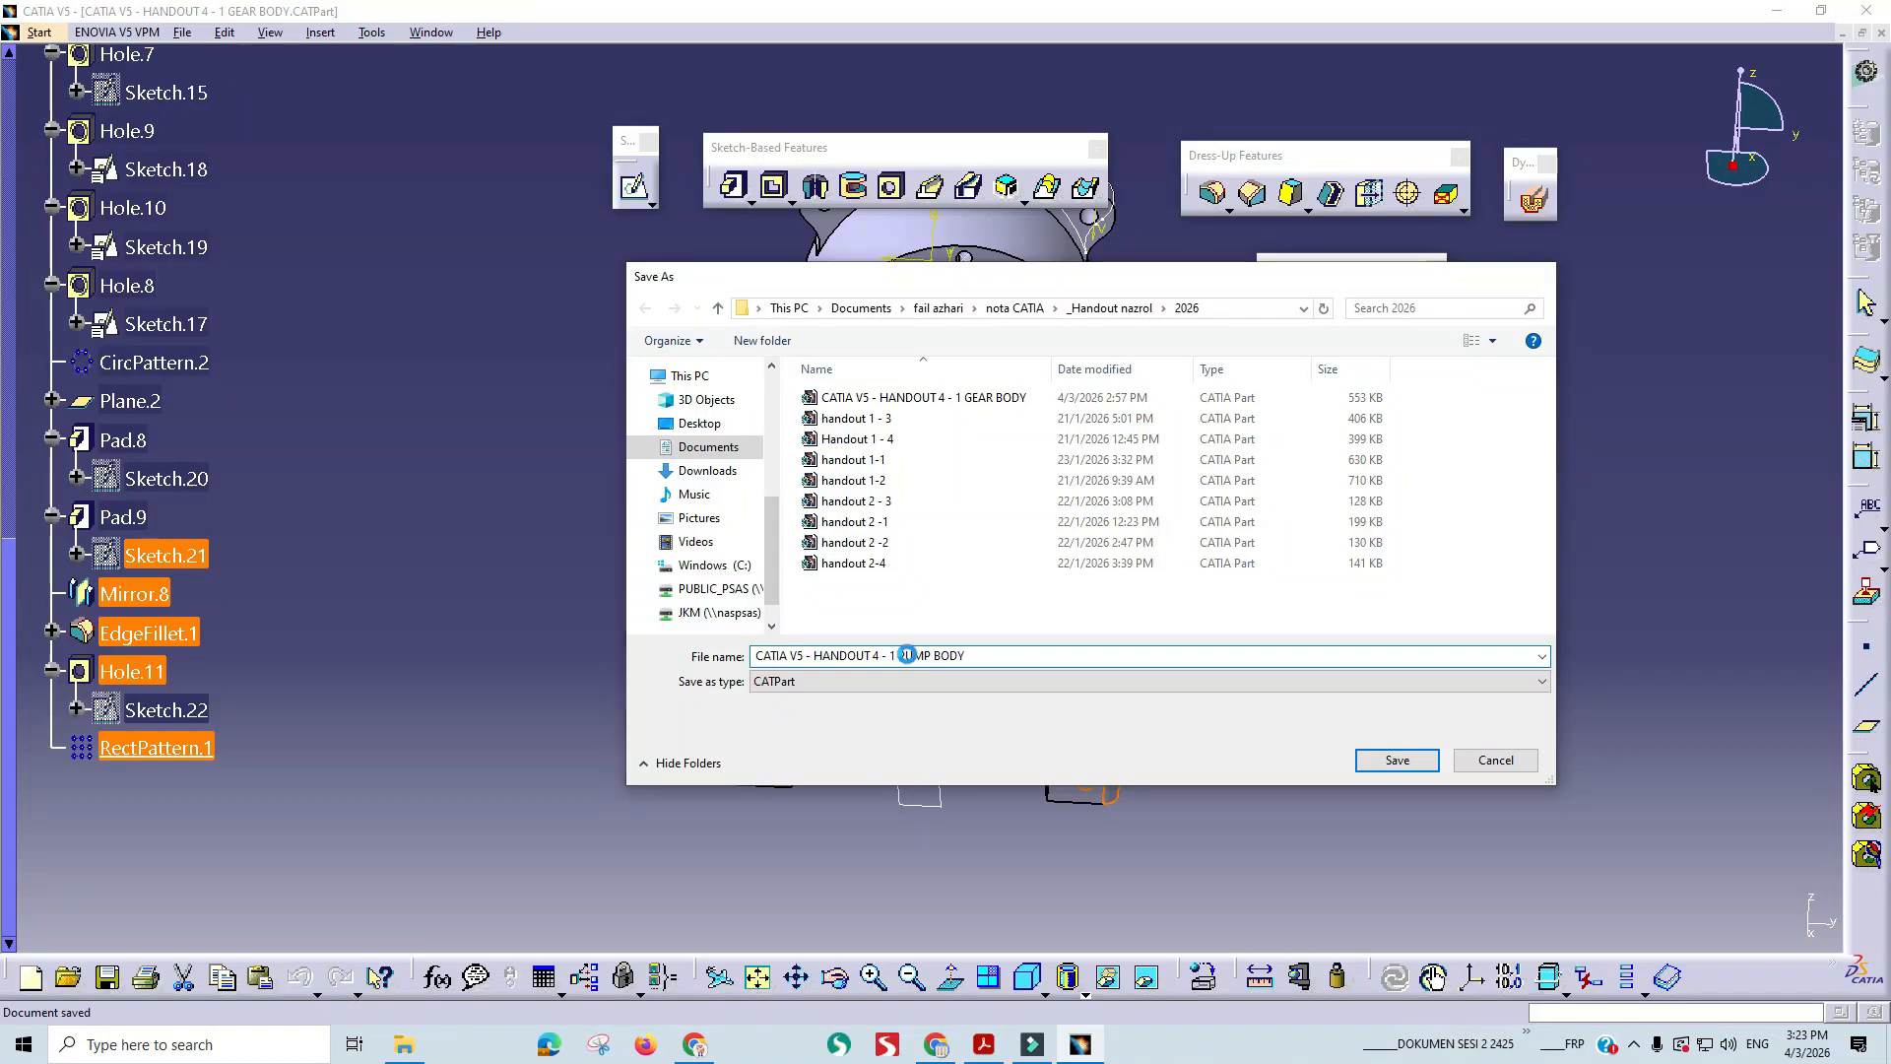
key(Return)
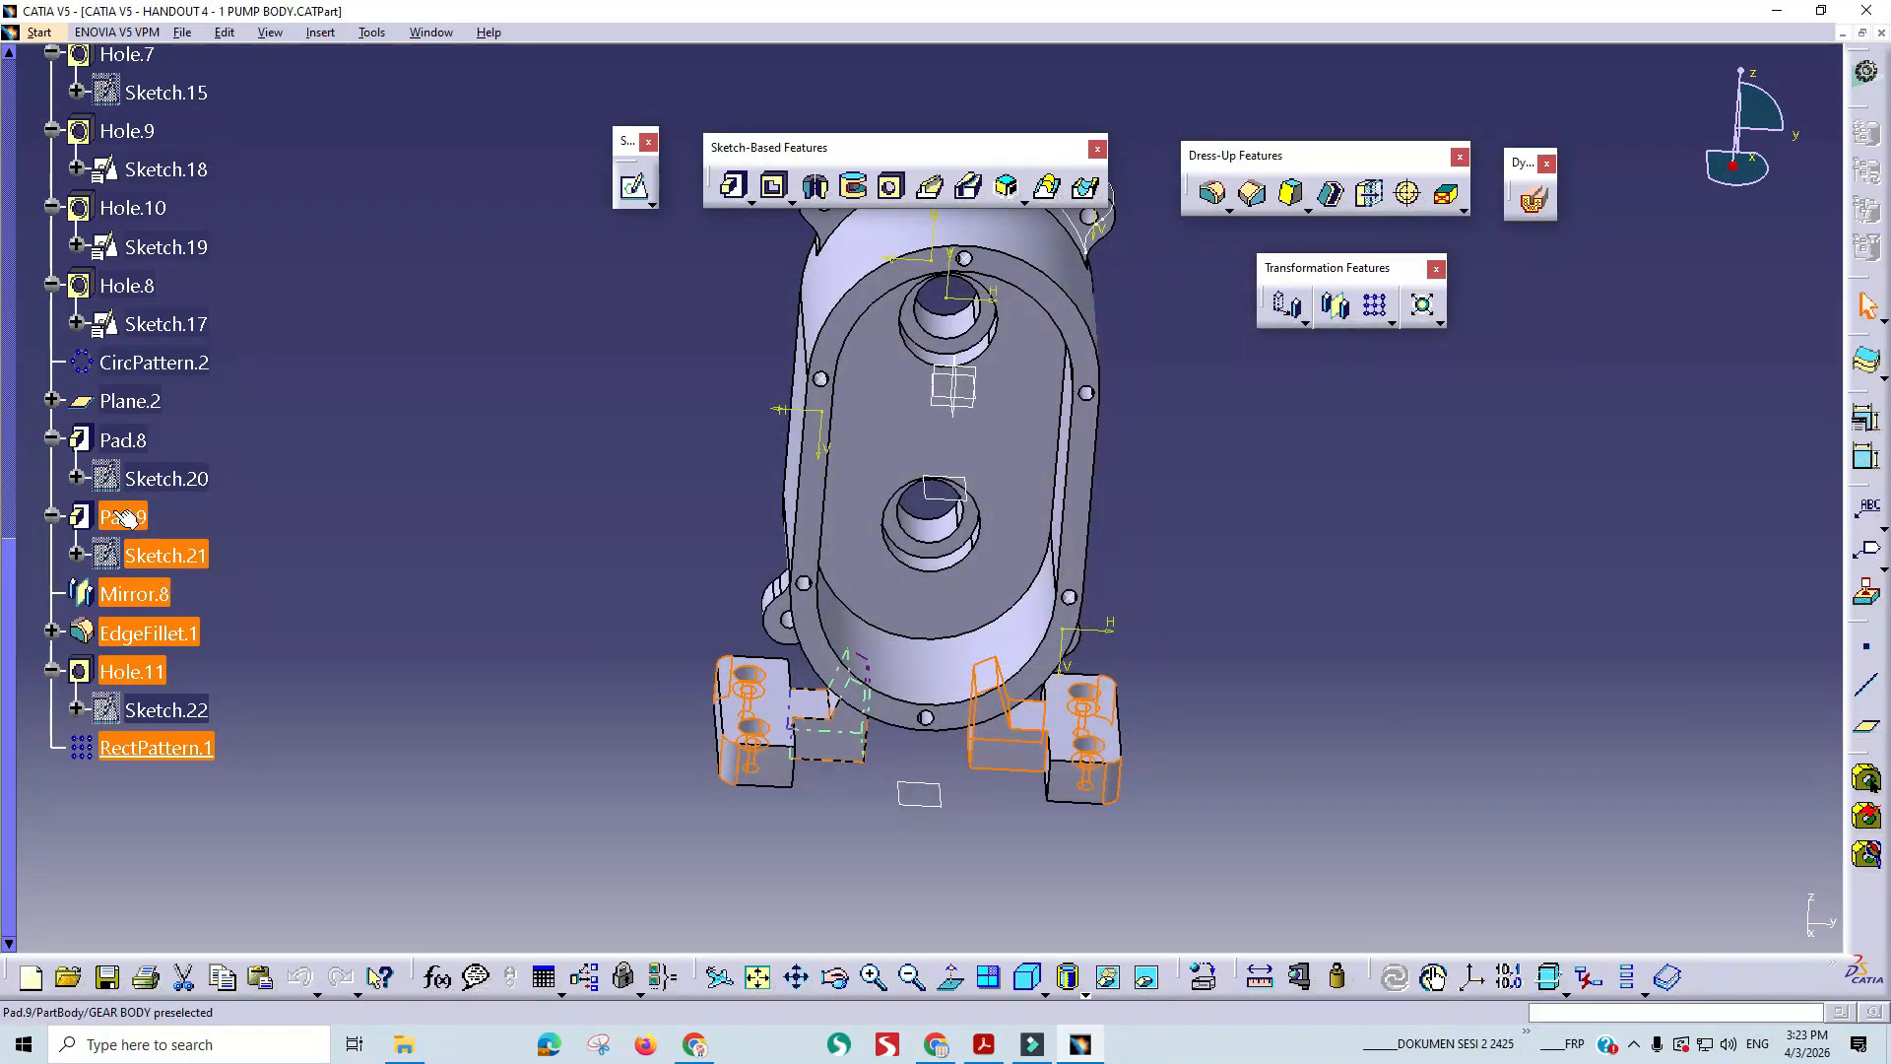
- Add Pad.8 to the selected mounting-foot features and delete them all, including their children and aggregated elements
ctrl+click(142, 441)
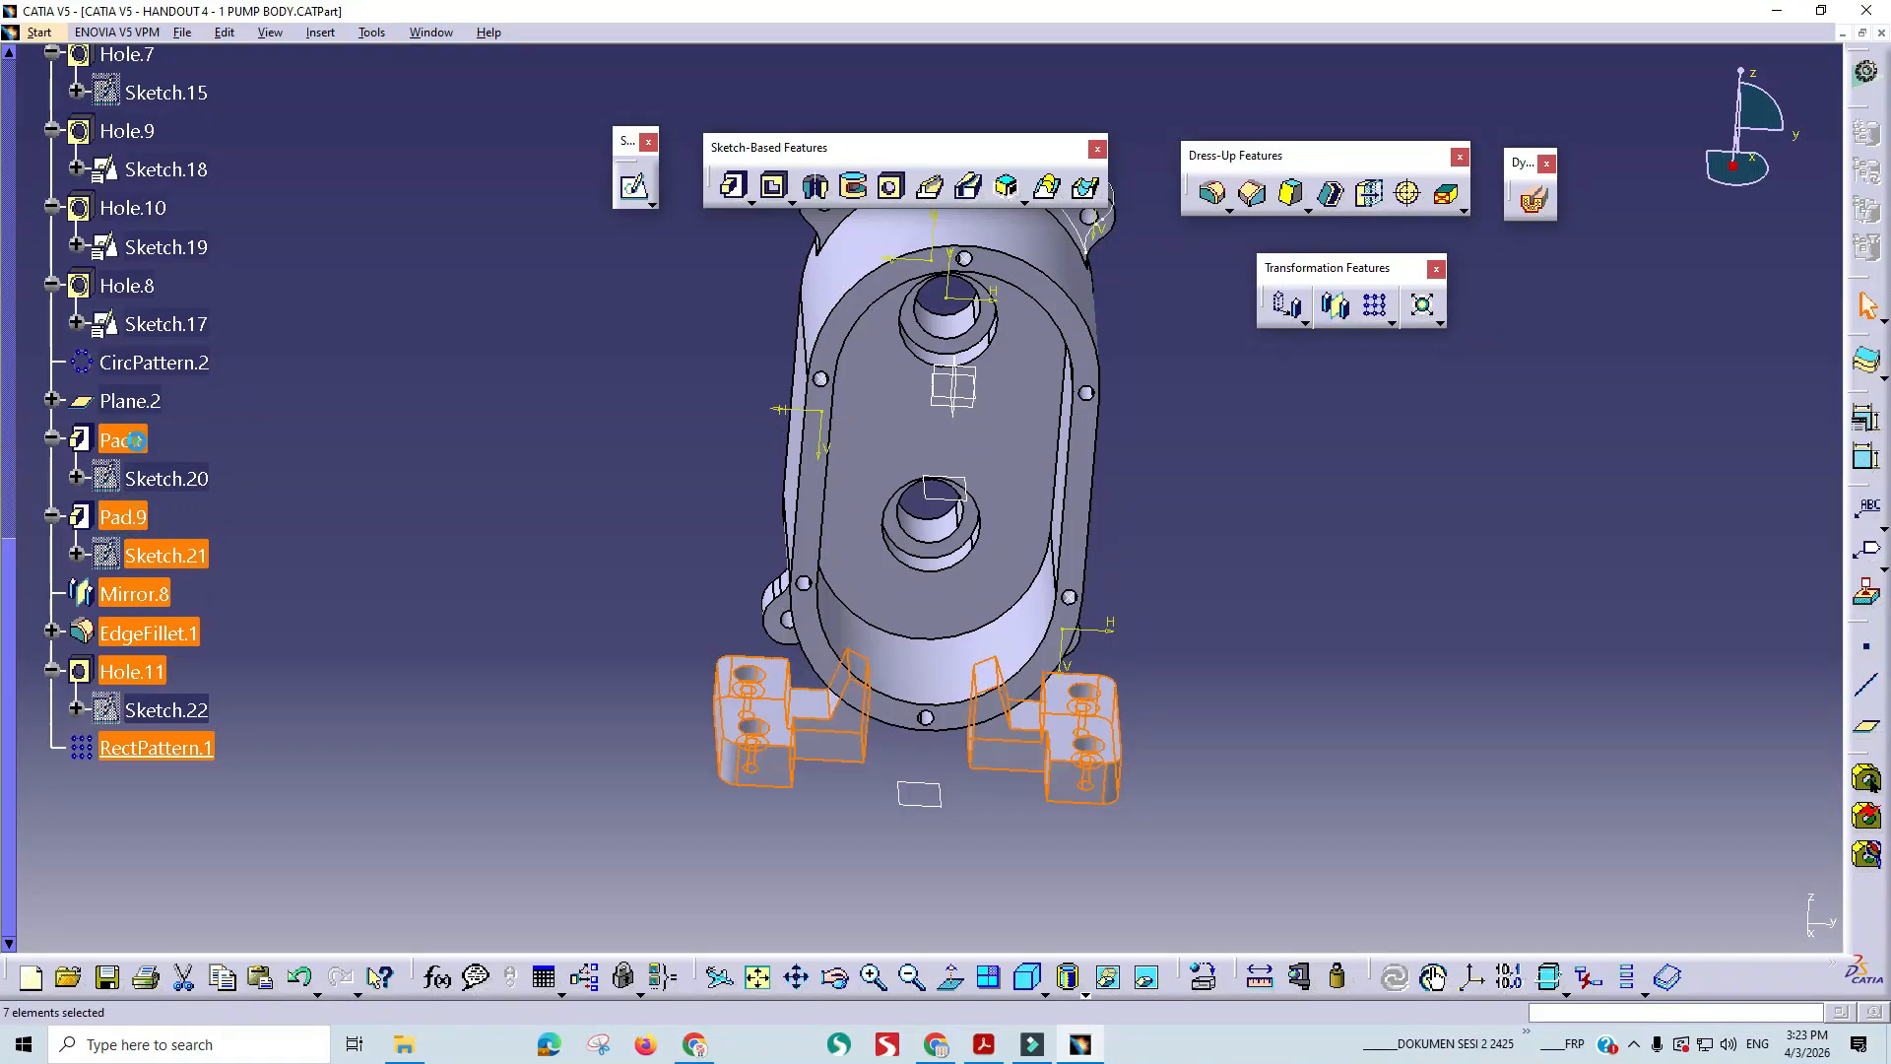
right_click(131, 441)
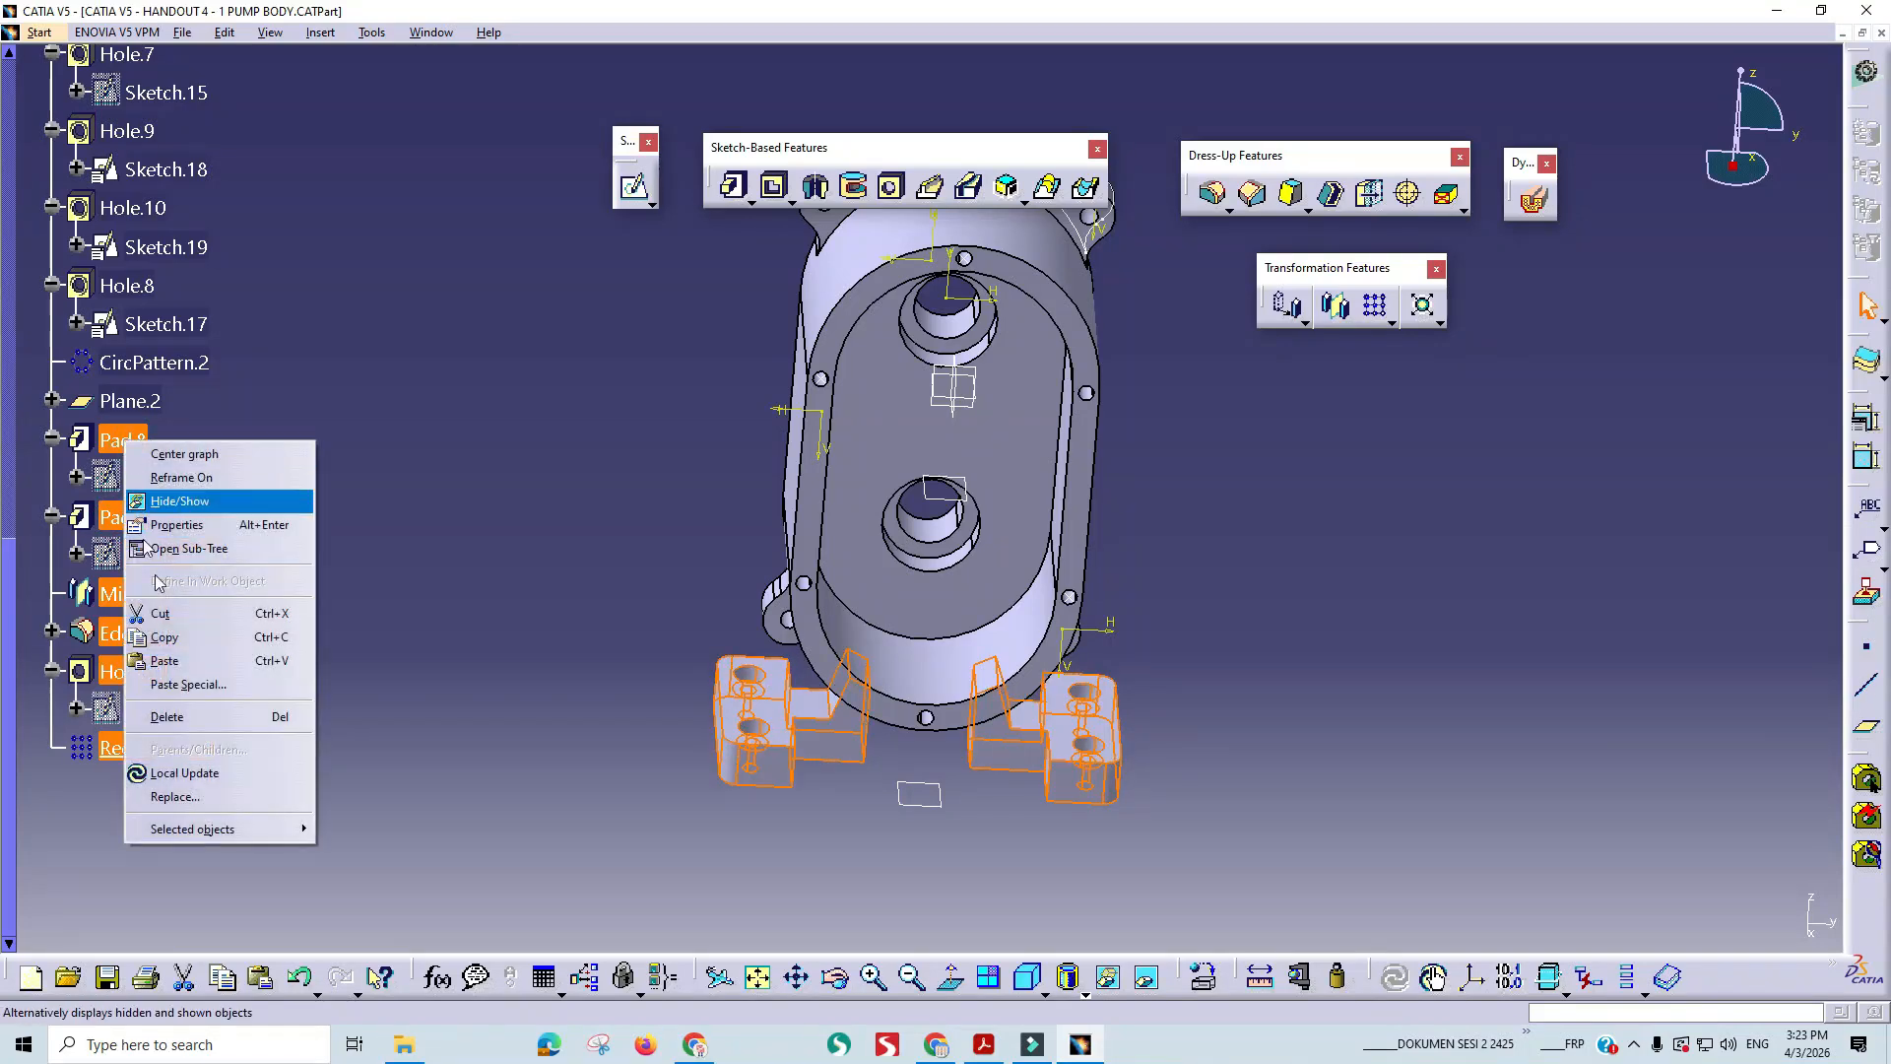
click(201, 713)
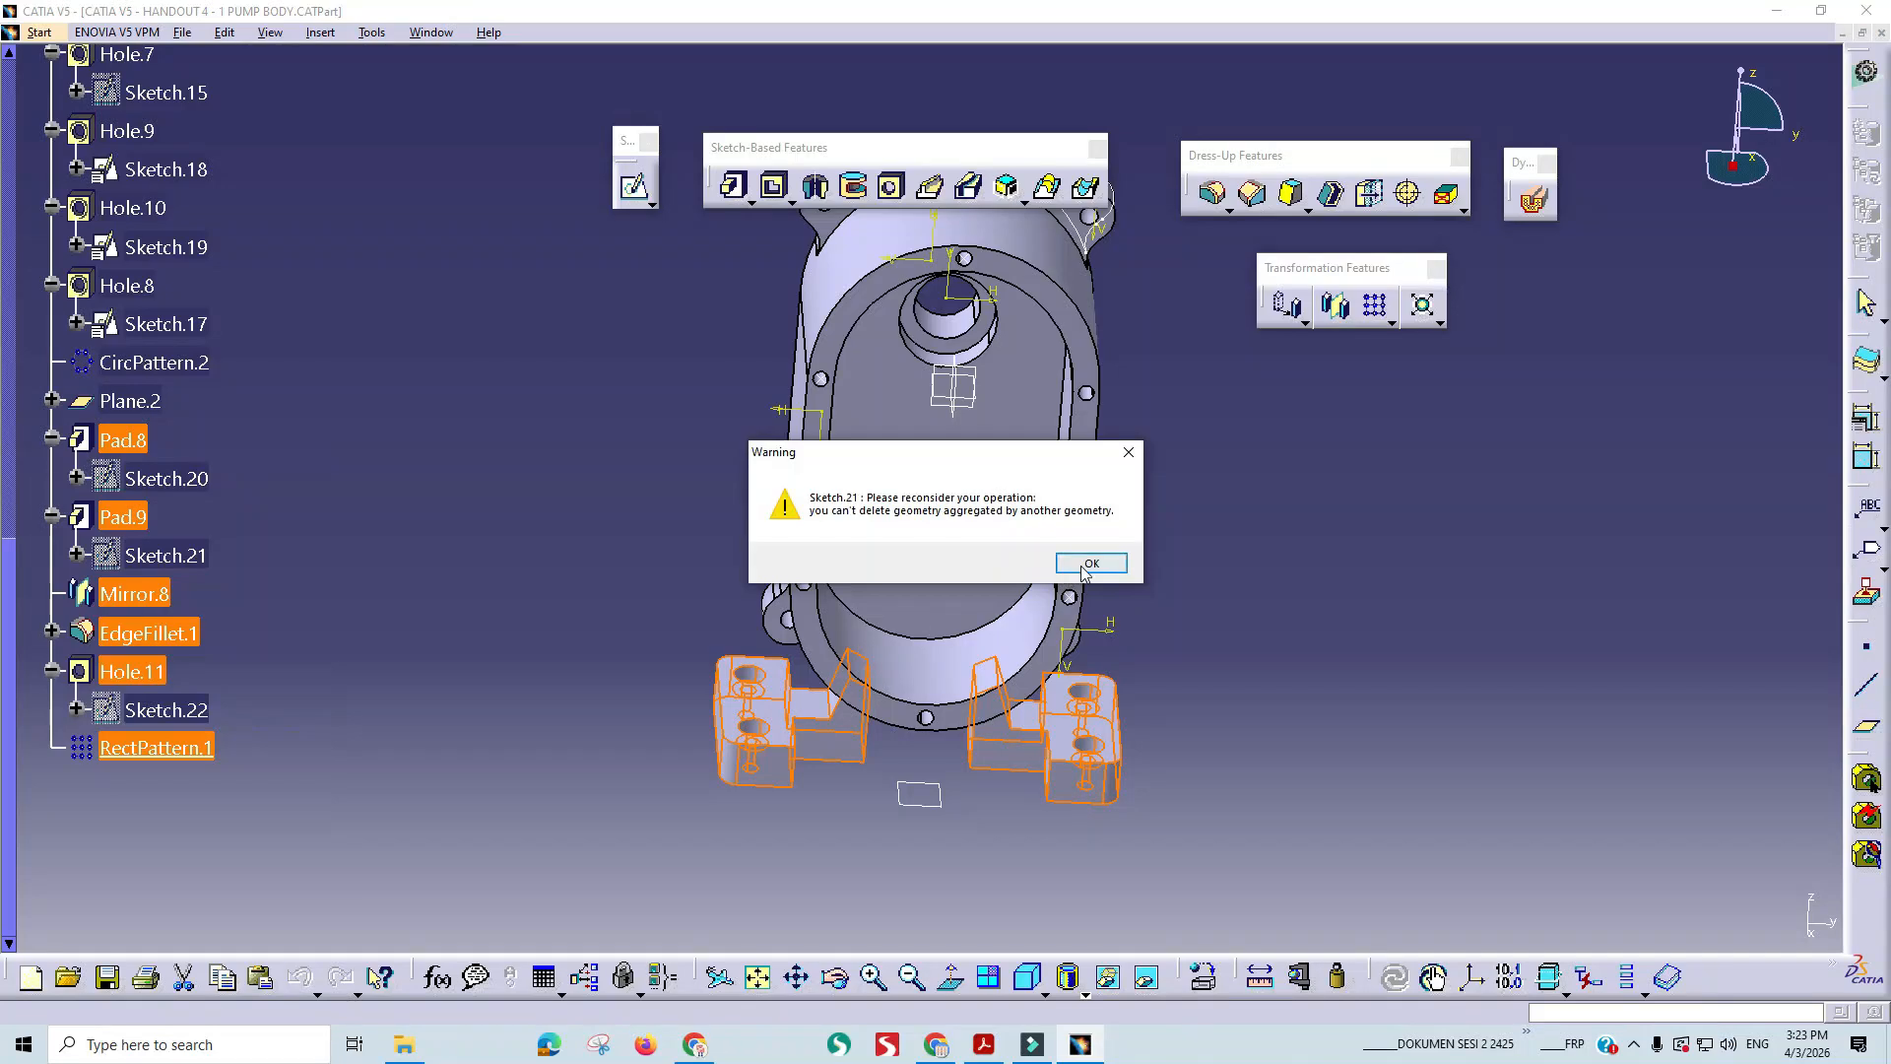
click(1088, 563)
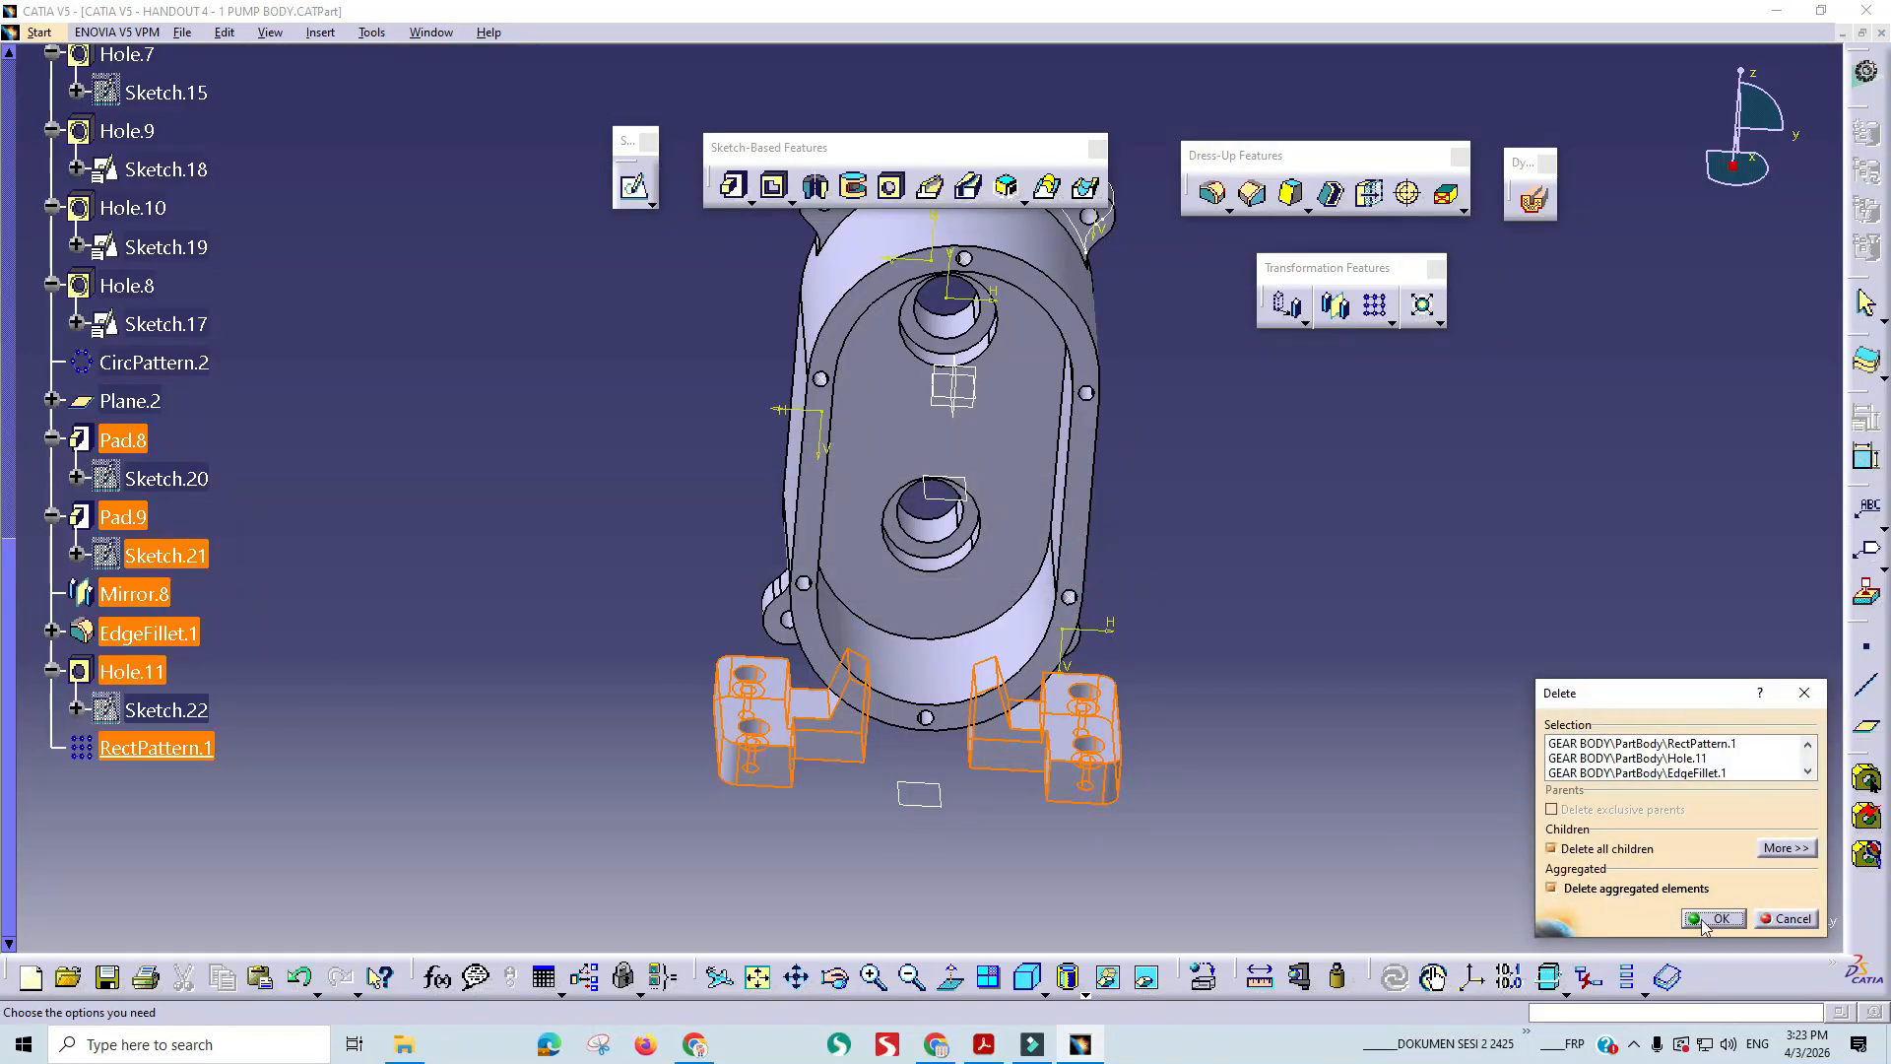
click(1714, 918)
mouse_move(887, 552)
middle_down()
mouse_move(957, 451)
mouse_move(1262, 397)
mouse_move(1106, 506)
mouse_move(852, 566)
mouse_move(872, 589)
middle_up()
- Check the body depth on the handout drawing and set Pad.1's length to 50 mm
key(alt+Tab)
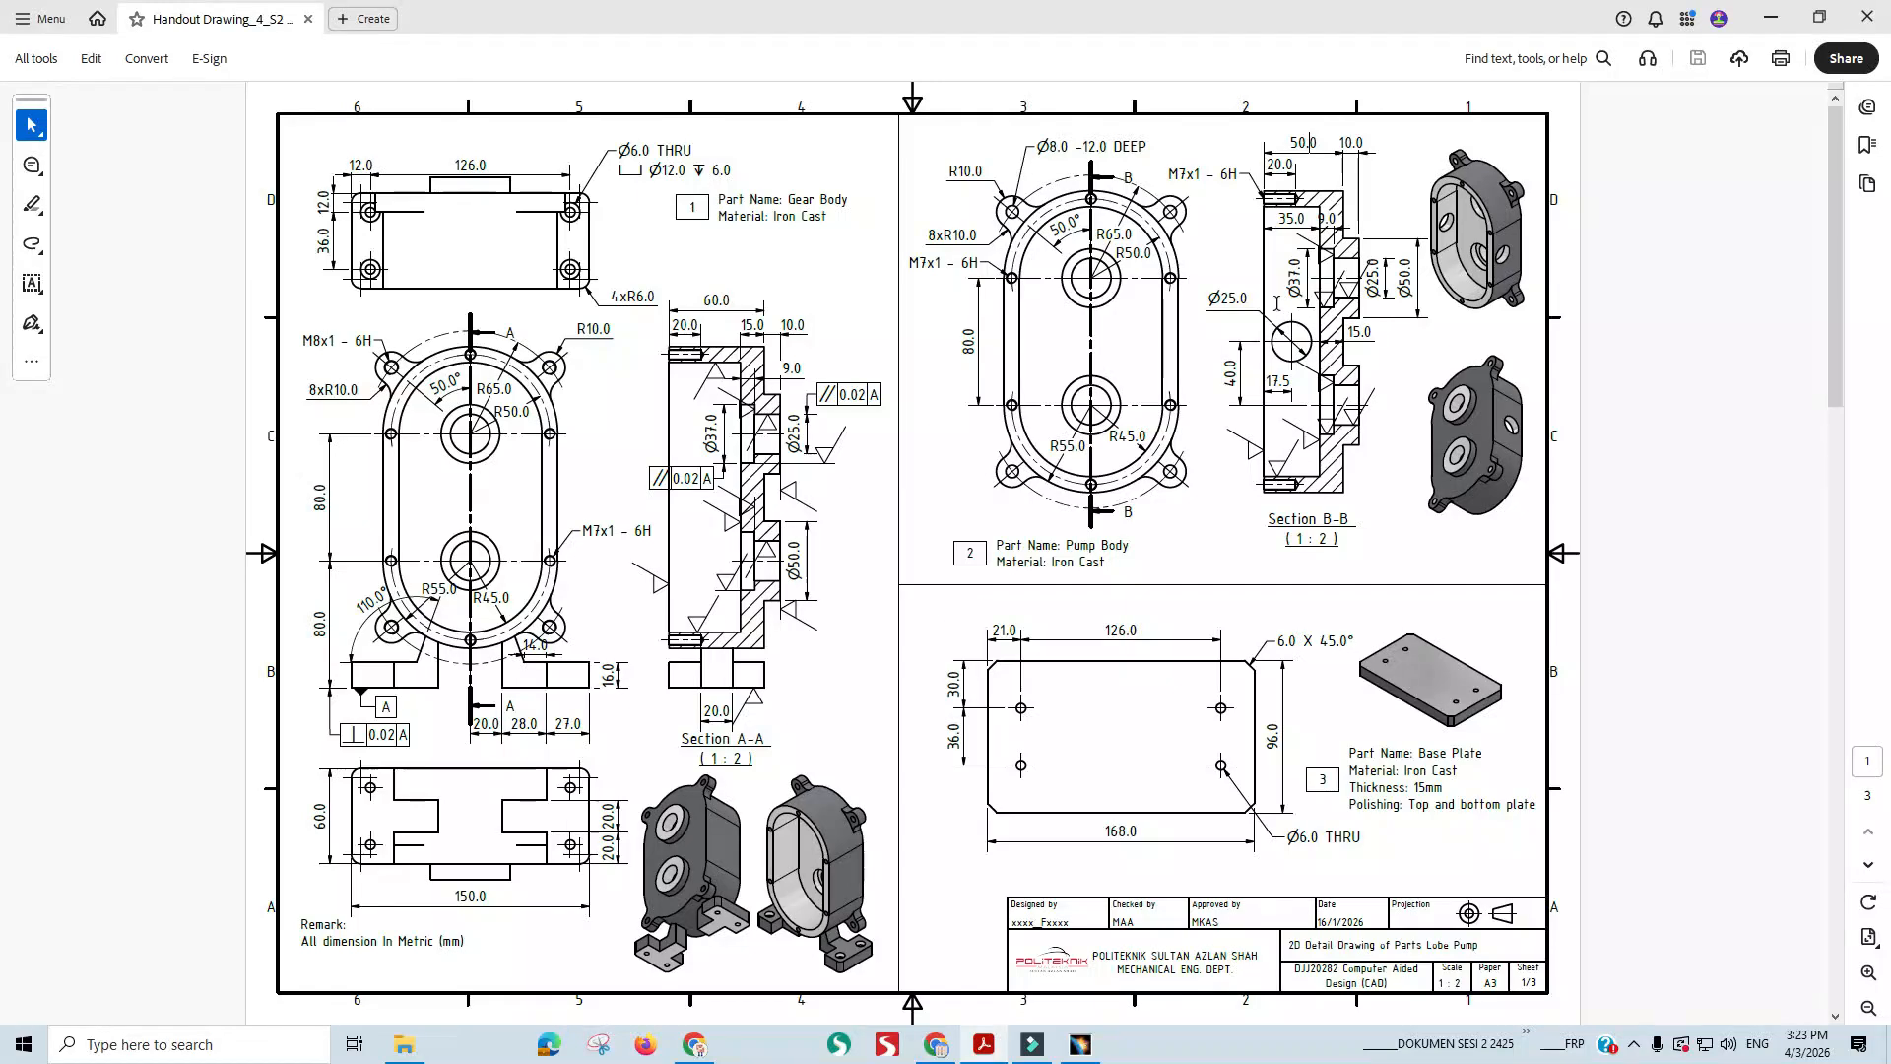
click(716, 303)
key(alt+Tab)
scroll(345, 427, up, 5)
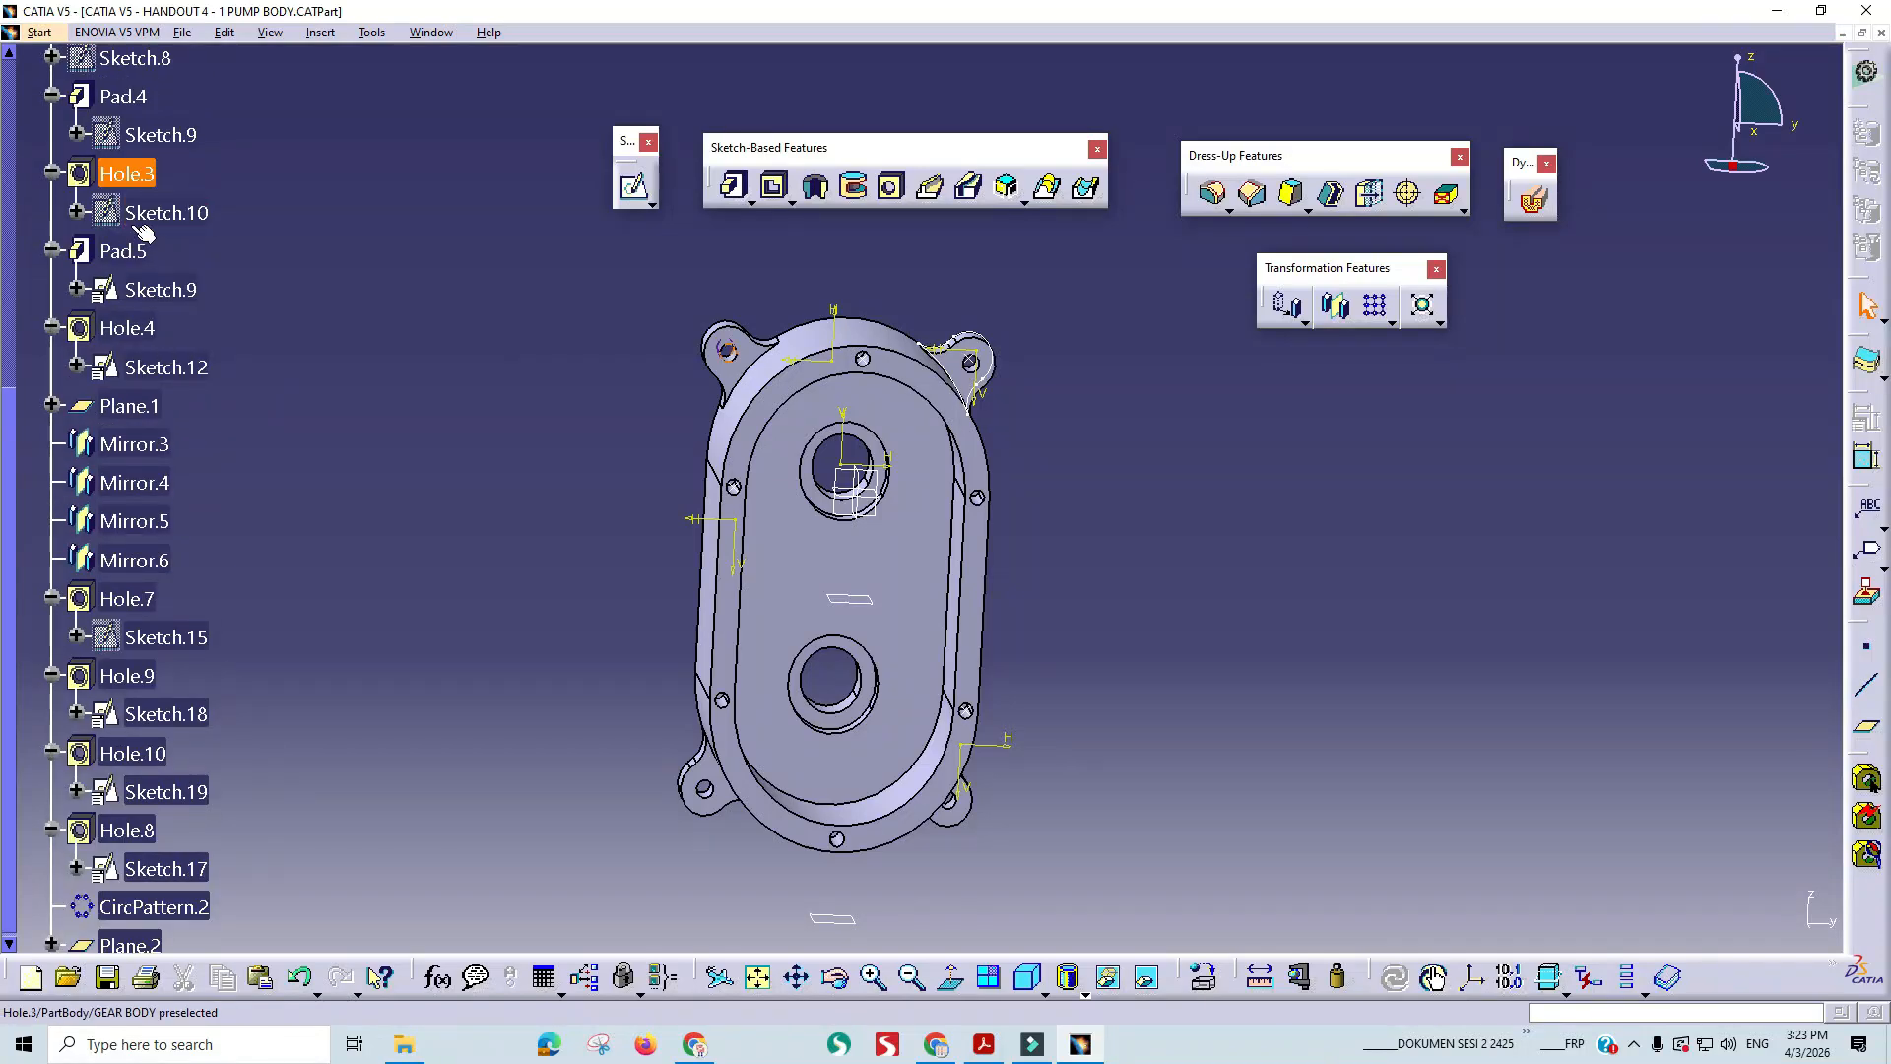
scroll(138, 158, up, 4)
click(123, 74)
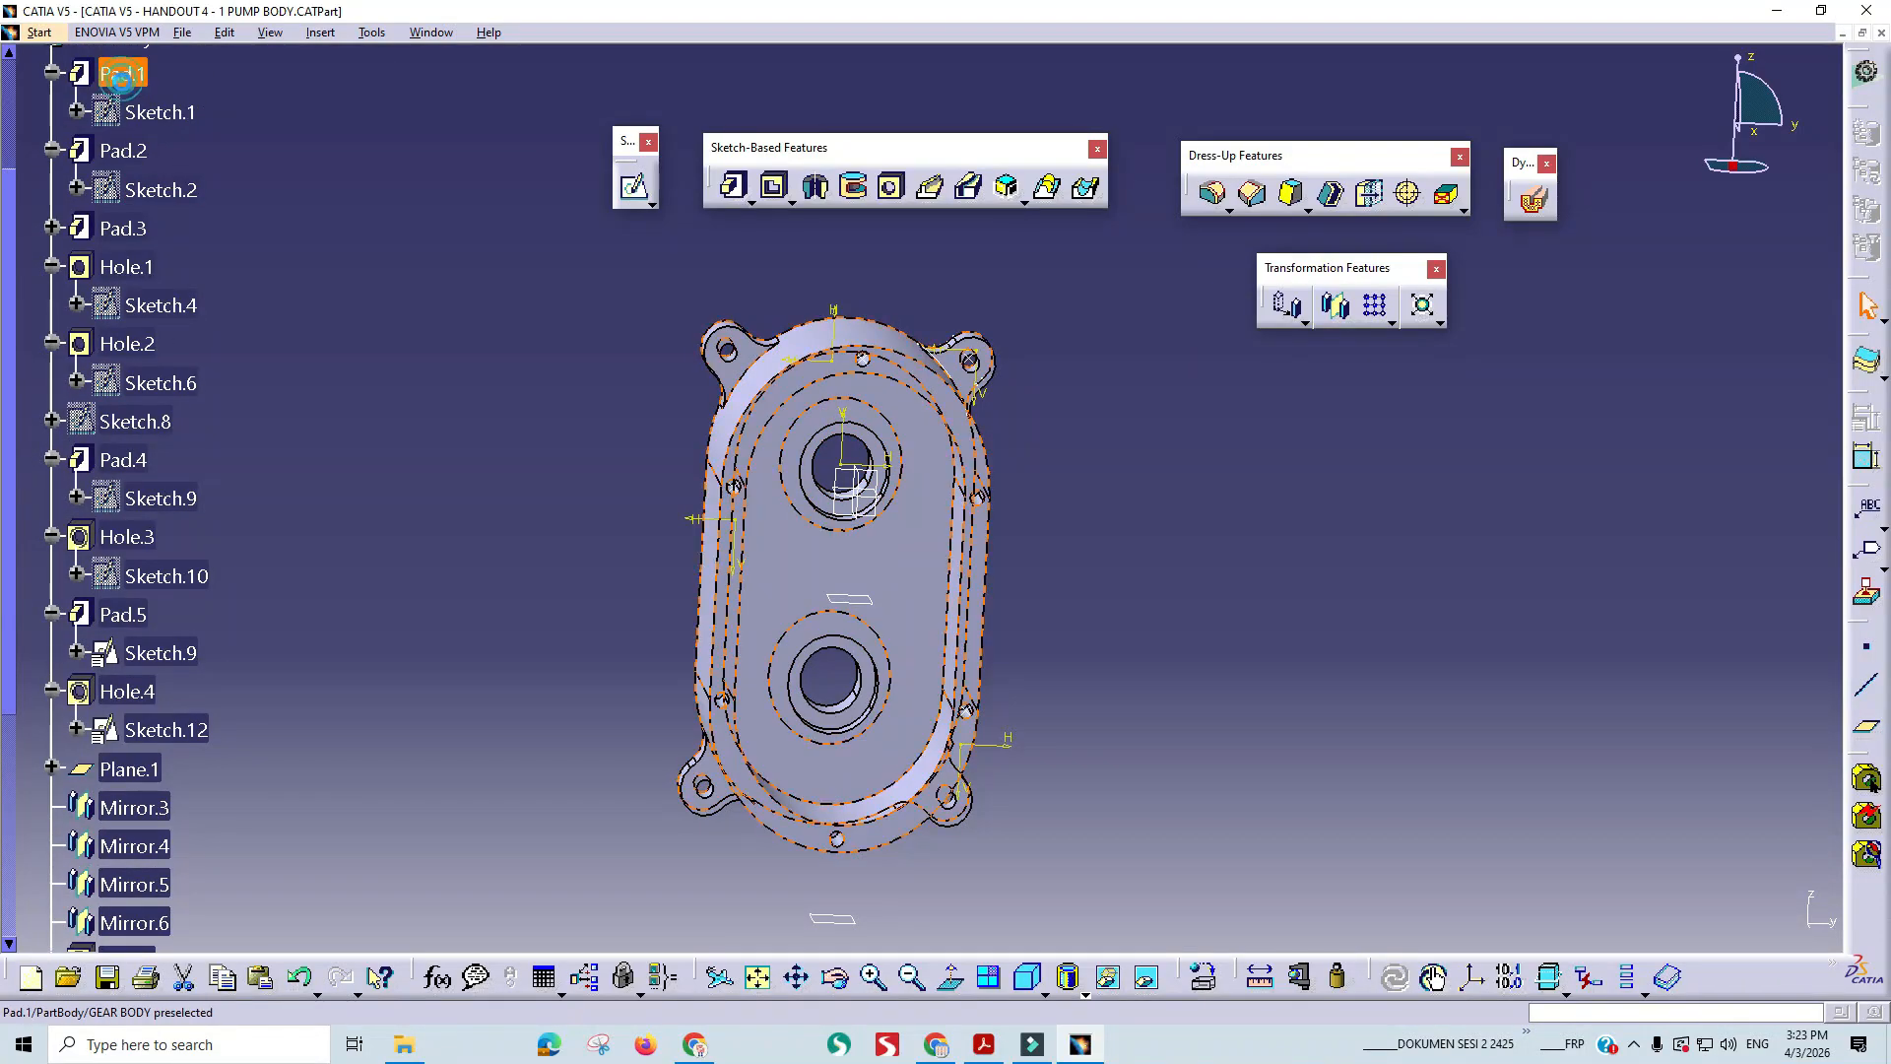
middle_drag(482, 394, 155, 216)
scroll(155, 216, up, 3)
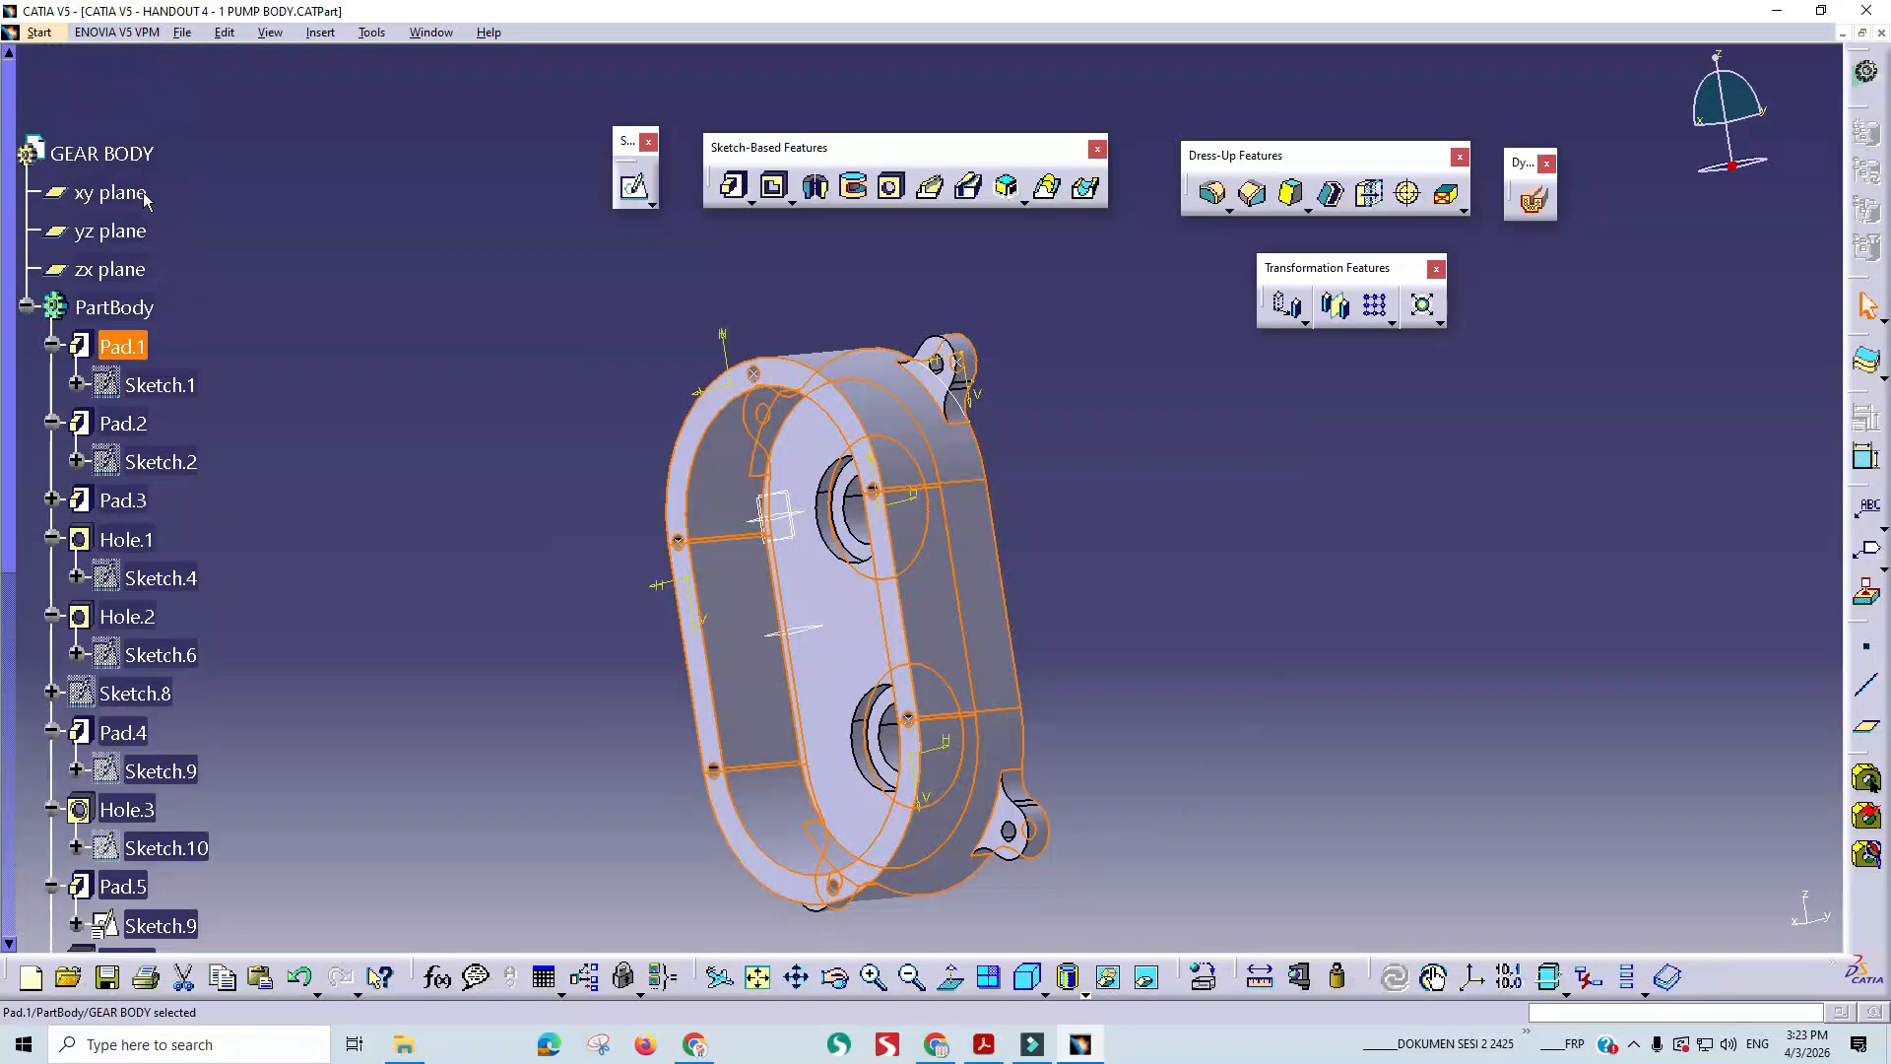
double_click(125, 345)
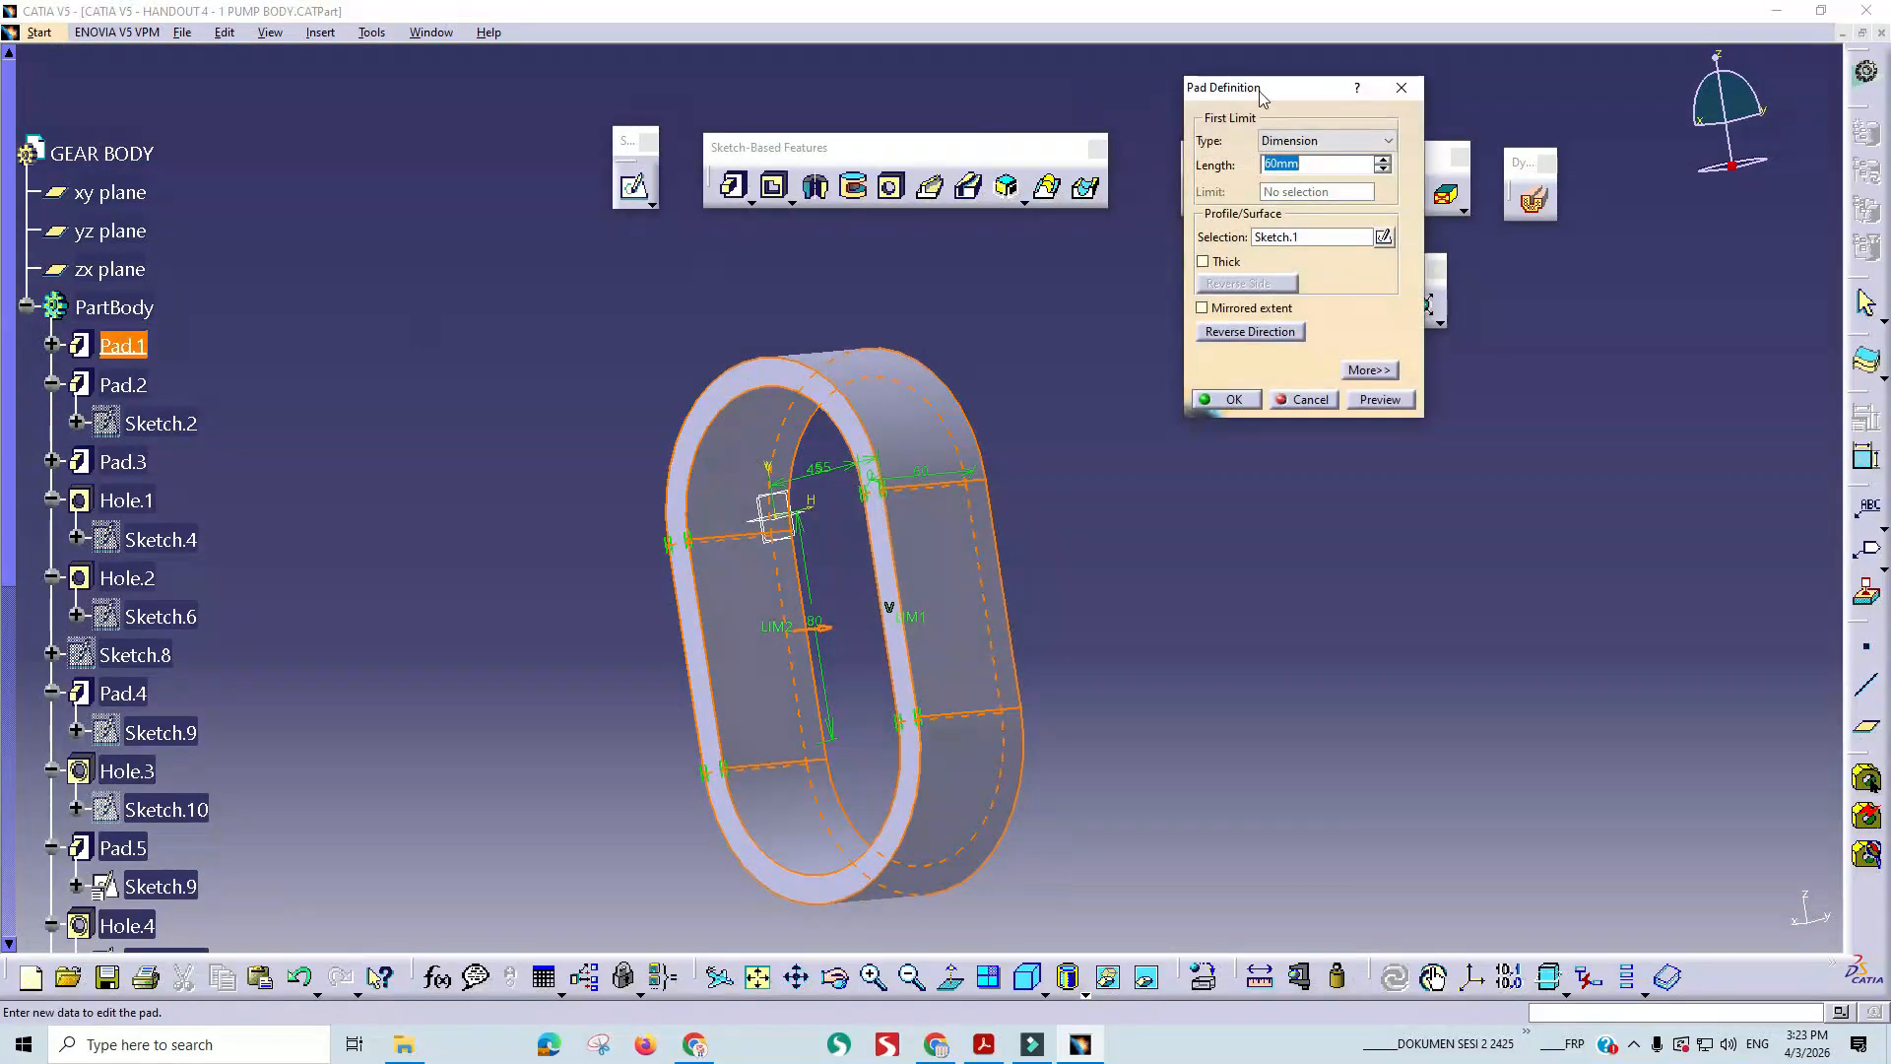
double_click(1303, 165)
click(1226, 399)
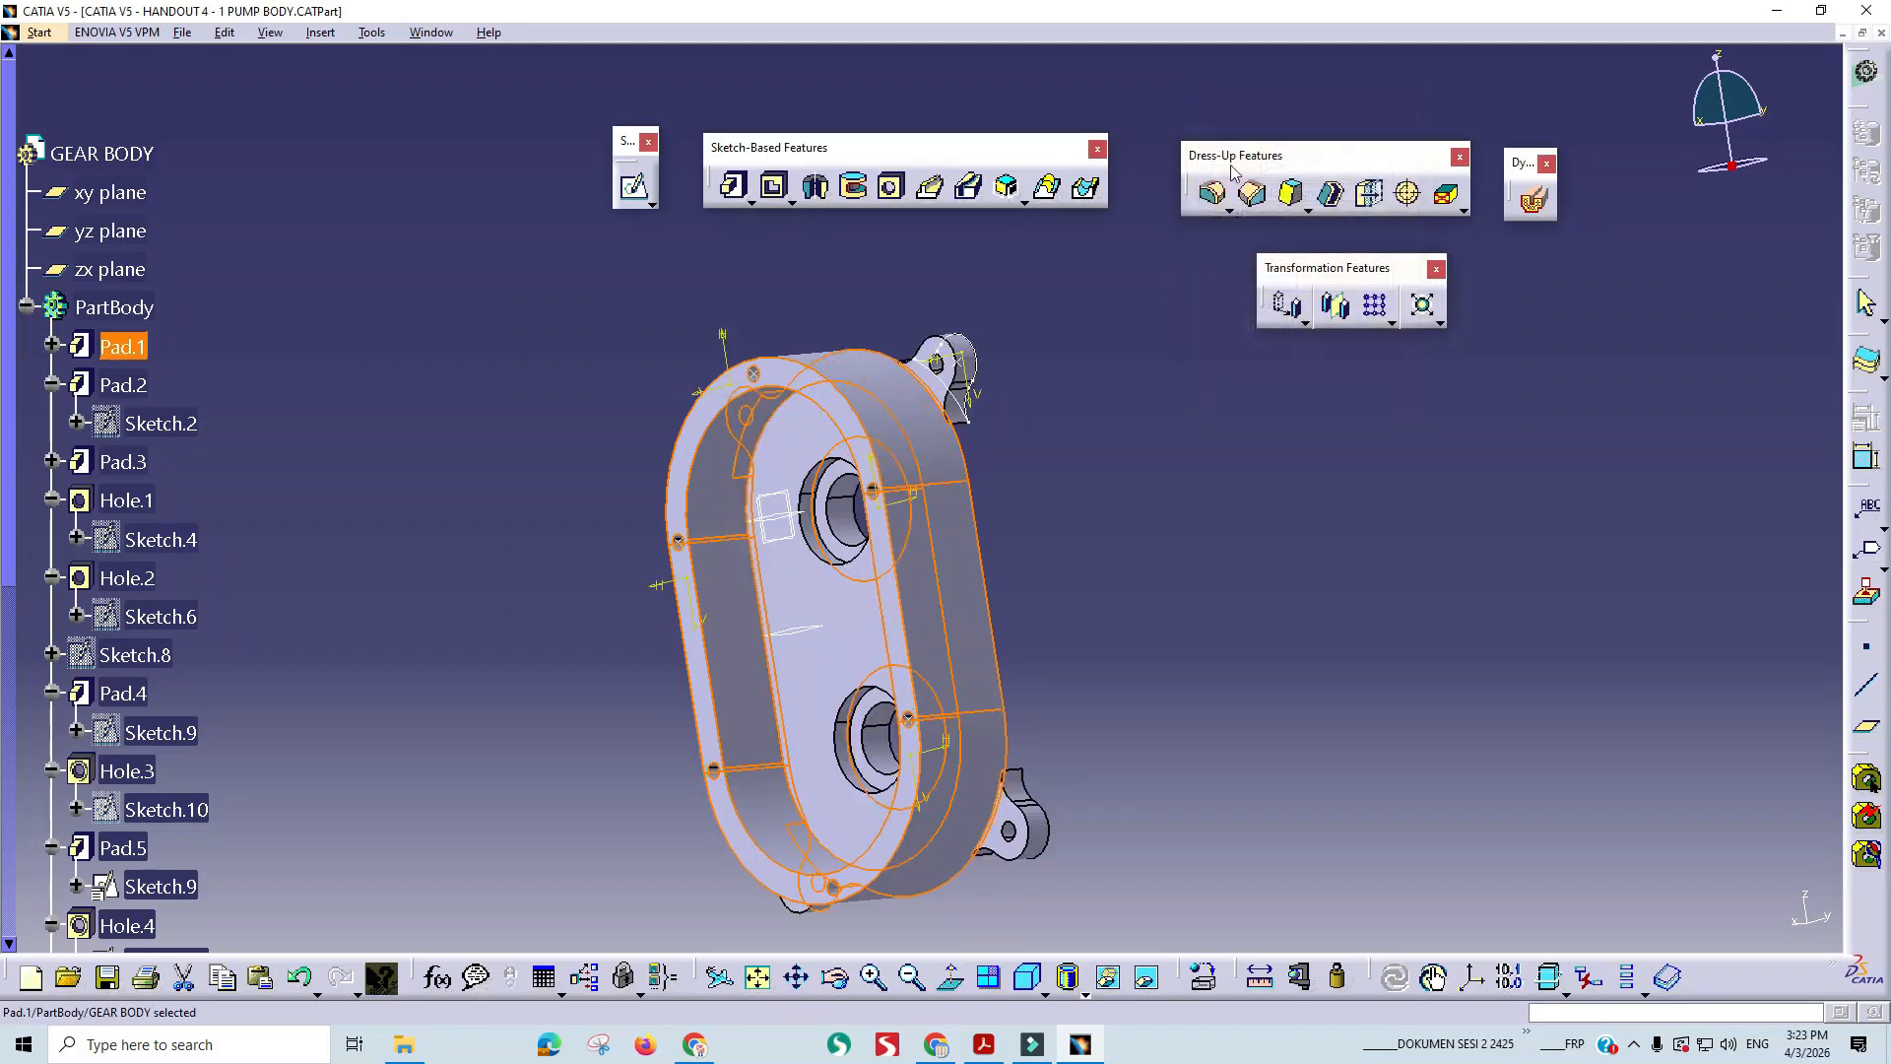
- Examine which geometry Pad.2, Sketch.8, Pad.4, Hole.3, Pad.5 and Hole.4 produce on the pump body
mouse_move(1170, 458)
middle_down()
mouse_move(827, 557)
mouse_move(922, 553)
middle_up()
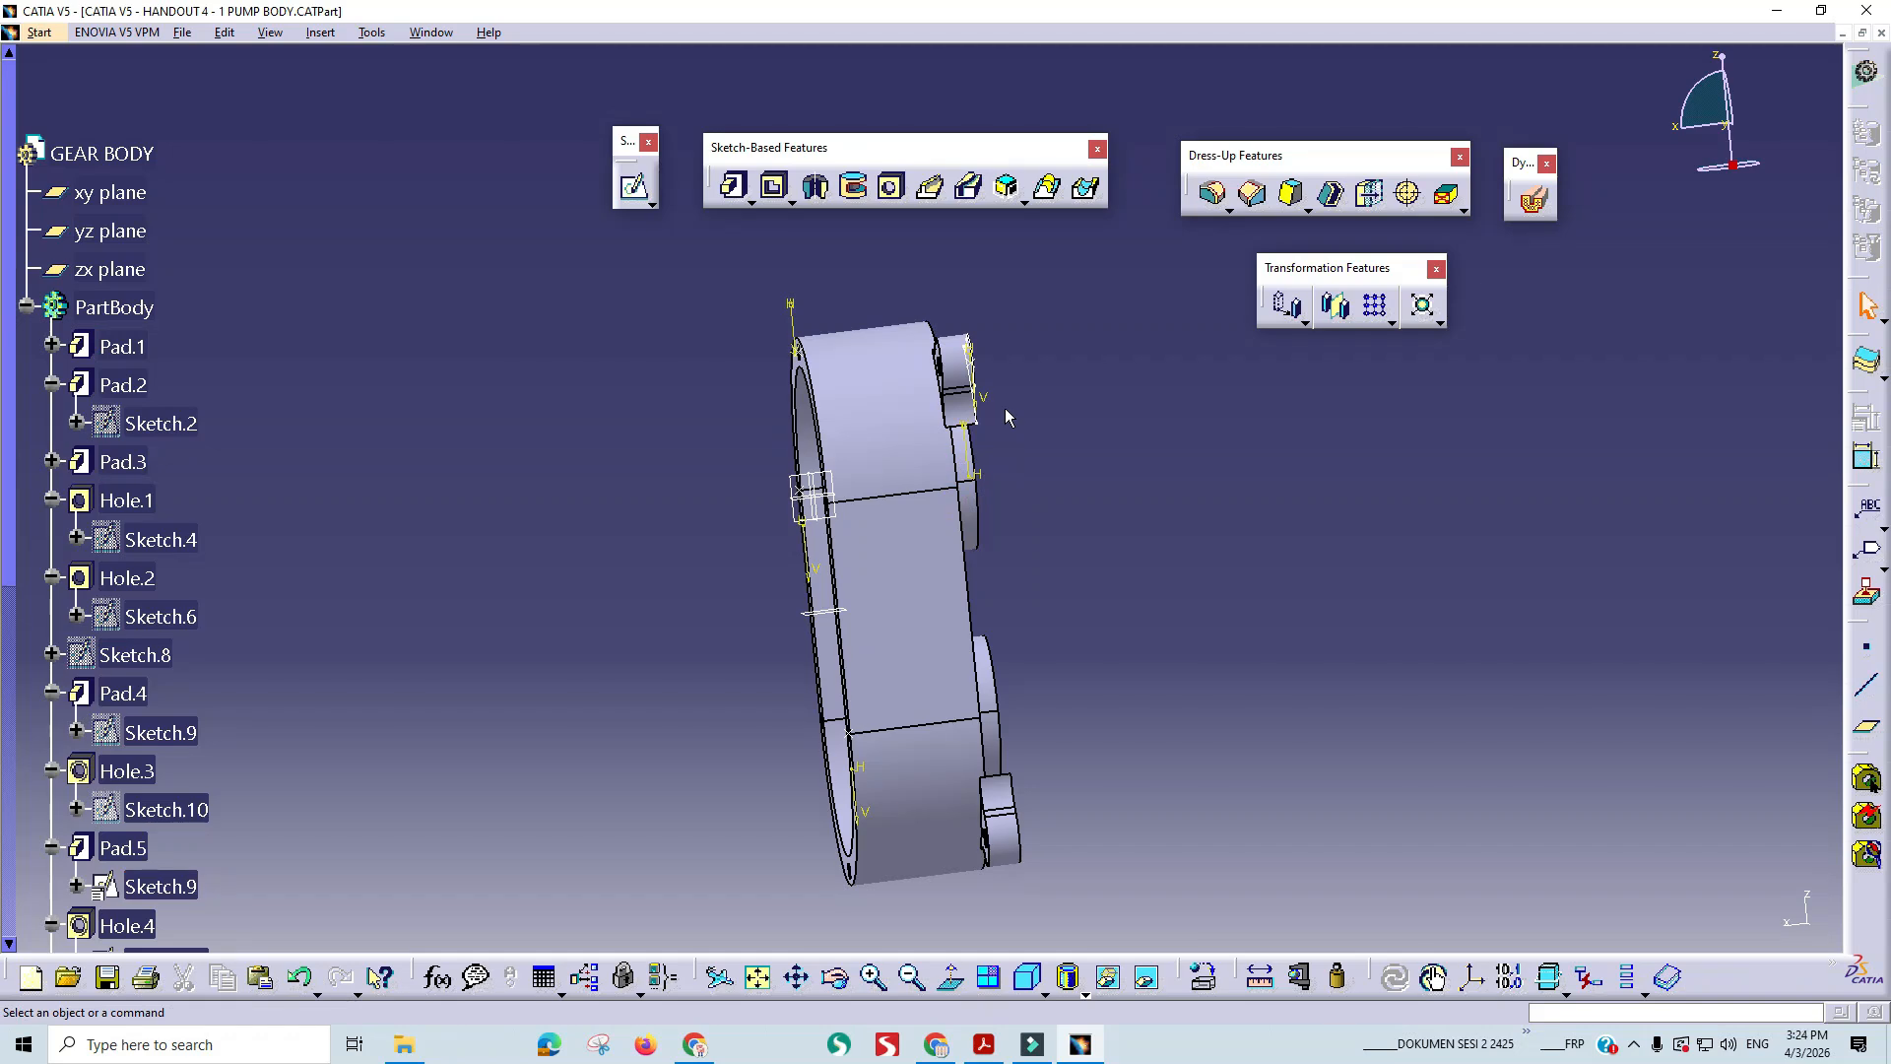
middle_drag(900, 549, 1024, 483)
double_click(125, 465)
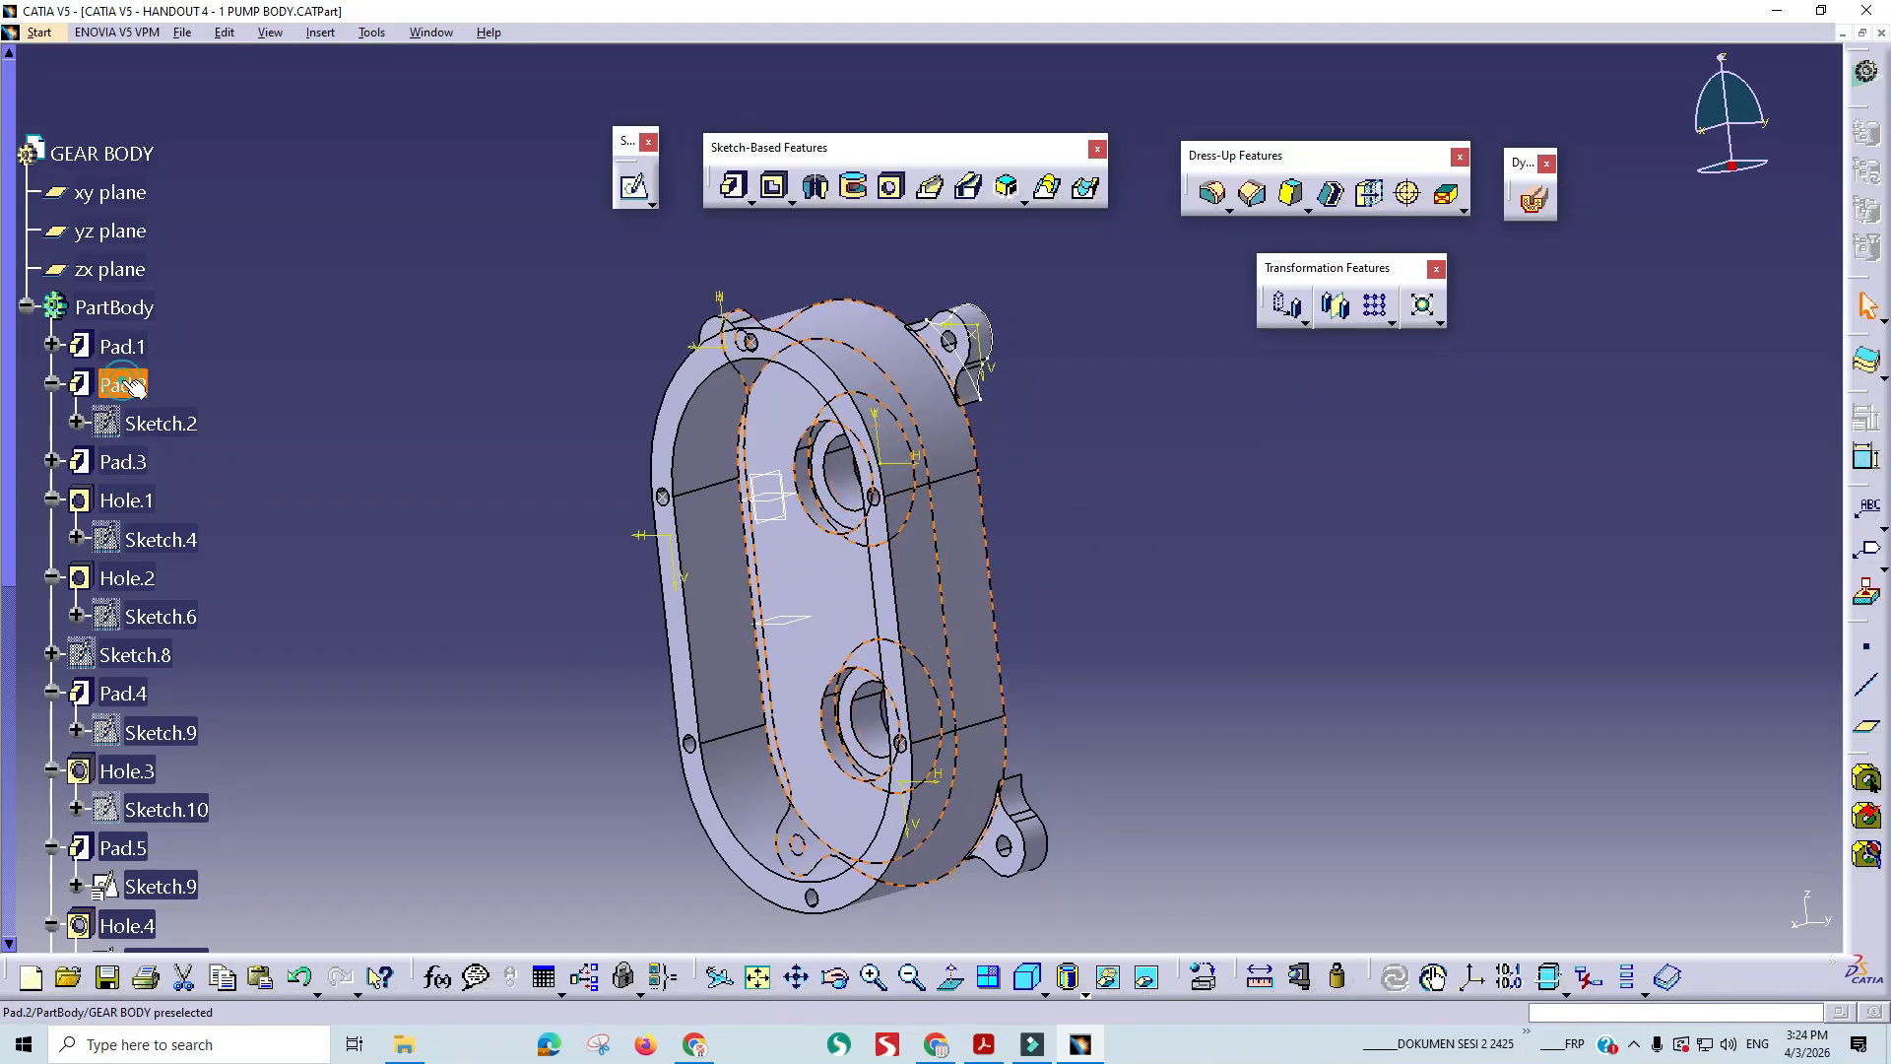
mouse_move(867, 601)
middle_down()
mouse_move(535, 599)
mouse_move(867, 500)
middle_up()
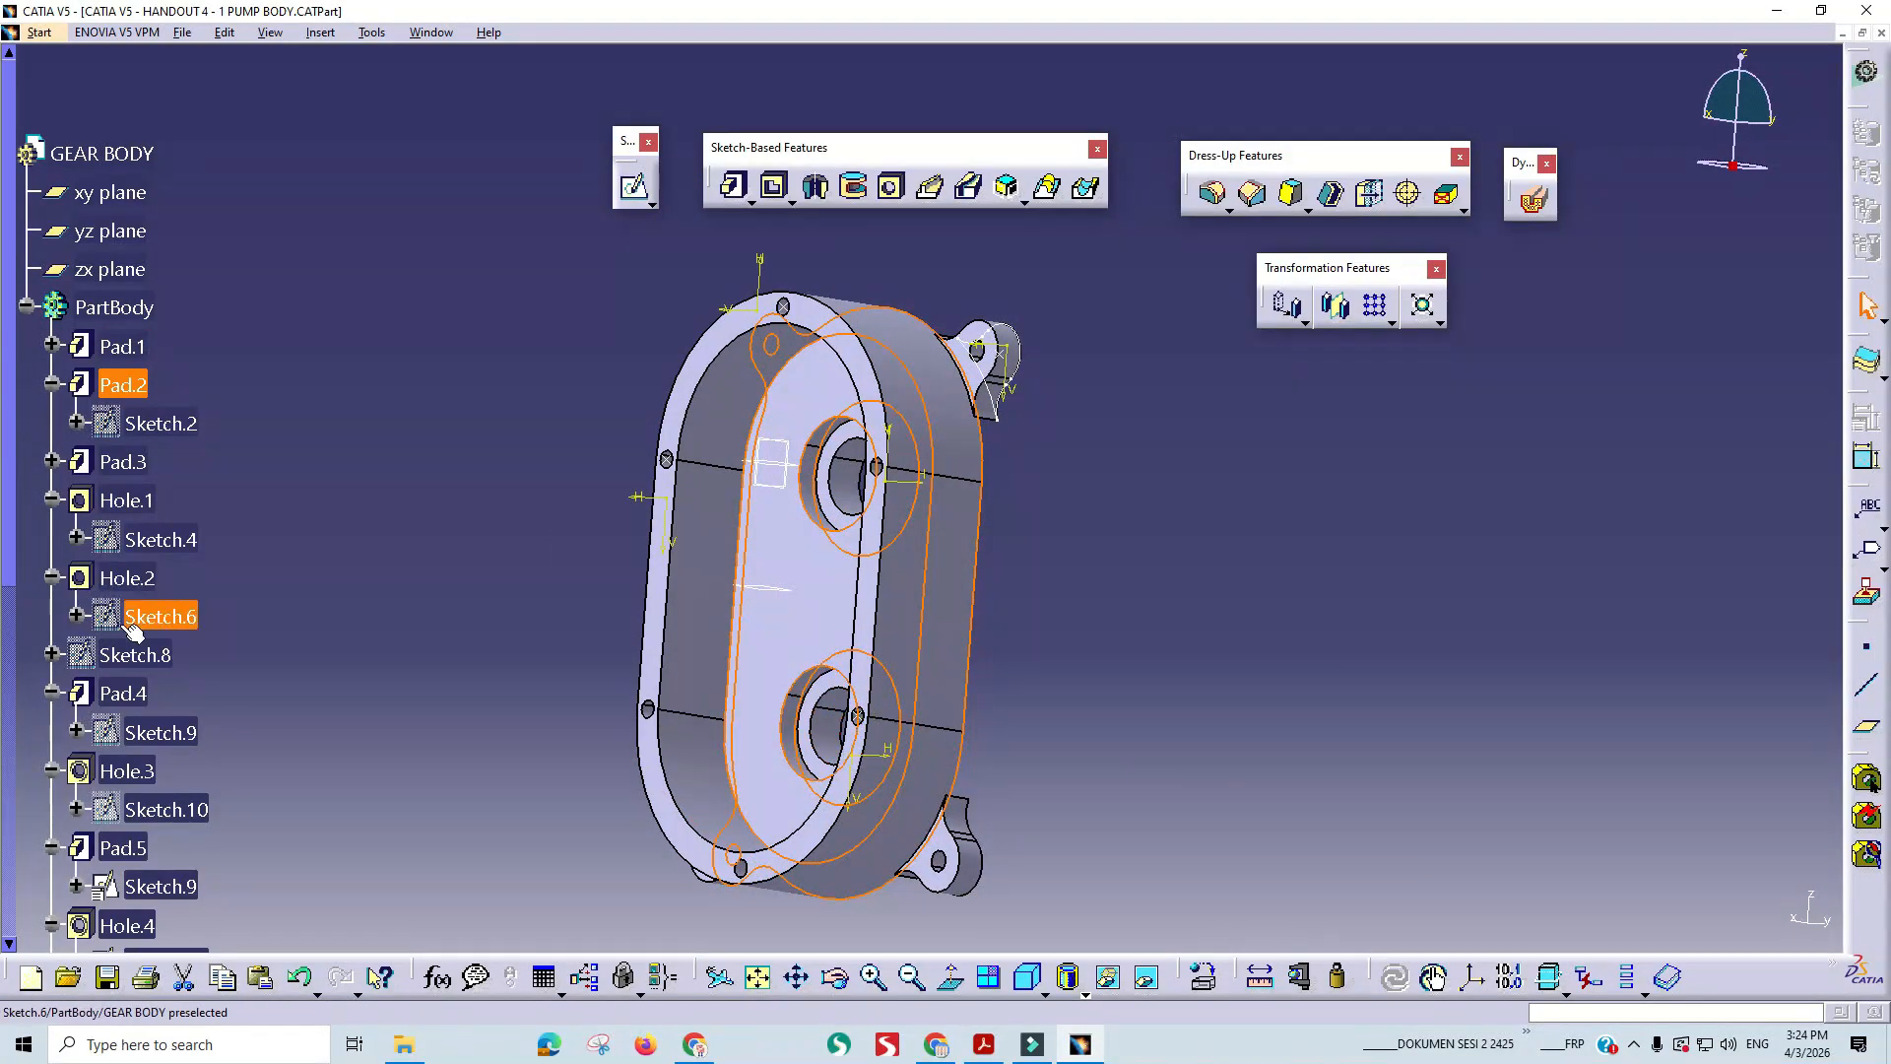
click(131, 655)
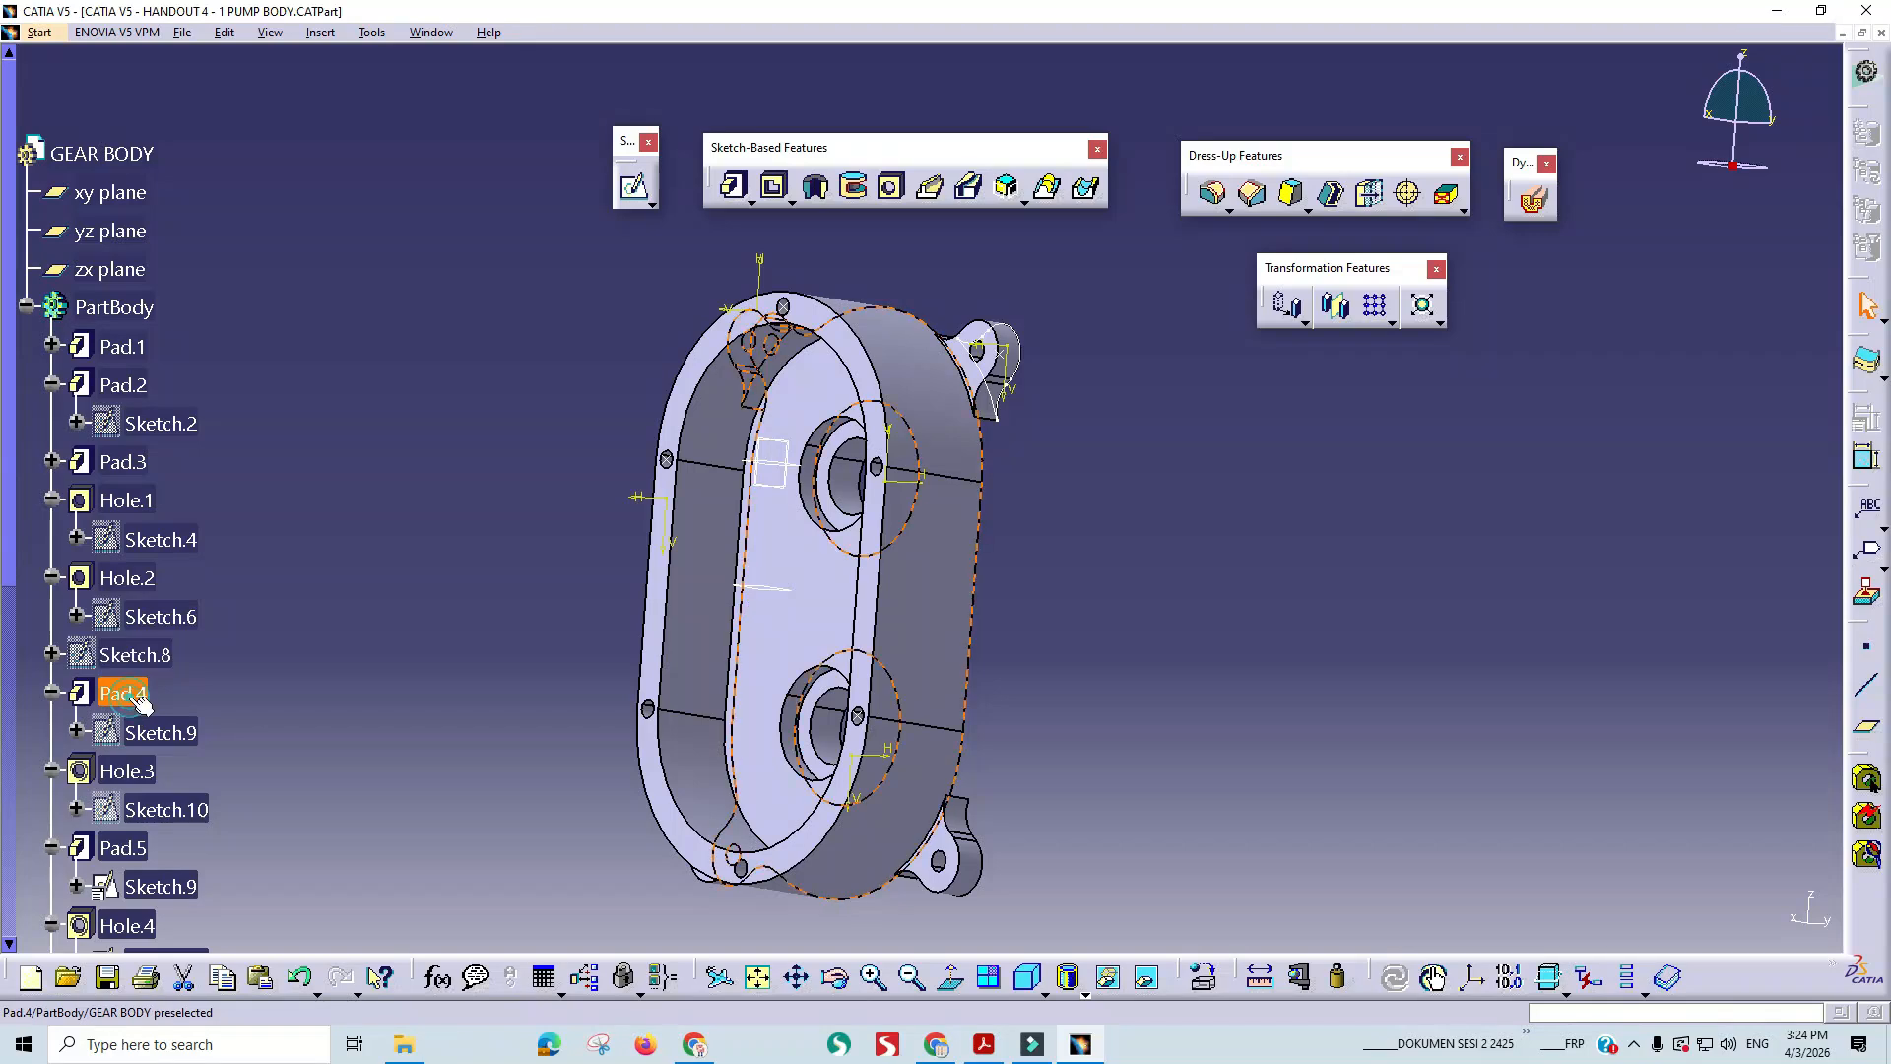
click(124, 694)
middle_drag(287, 688, 311, 596)
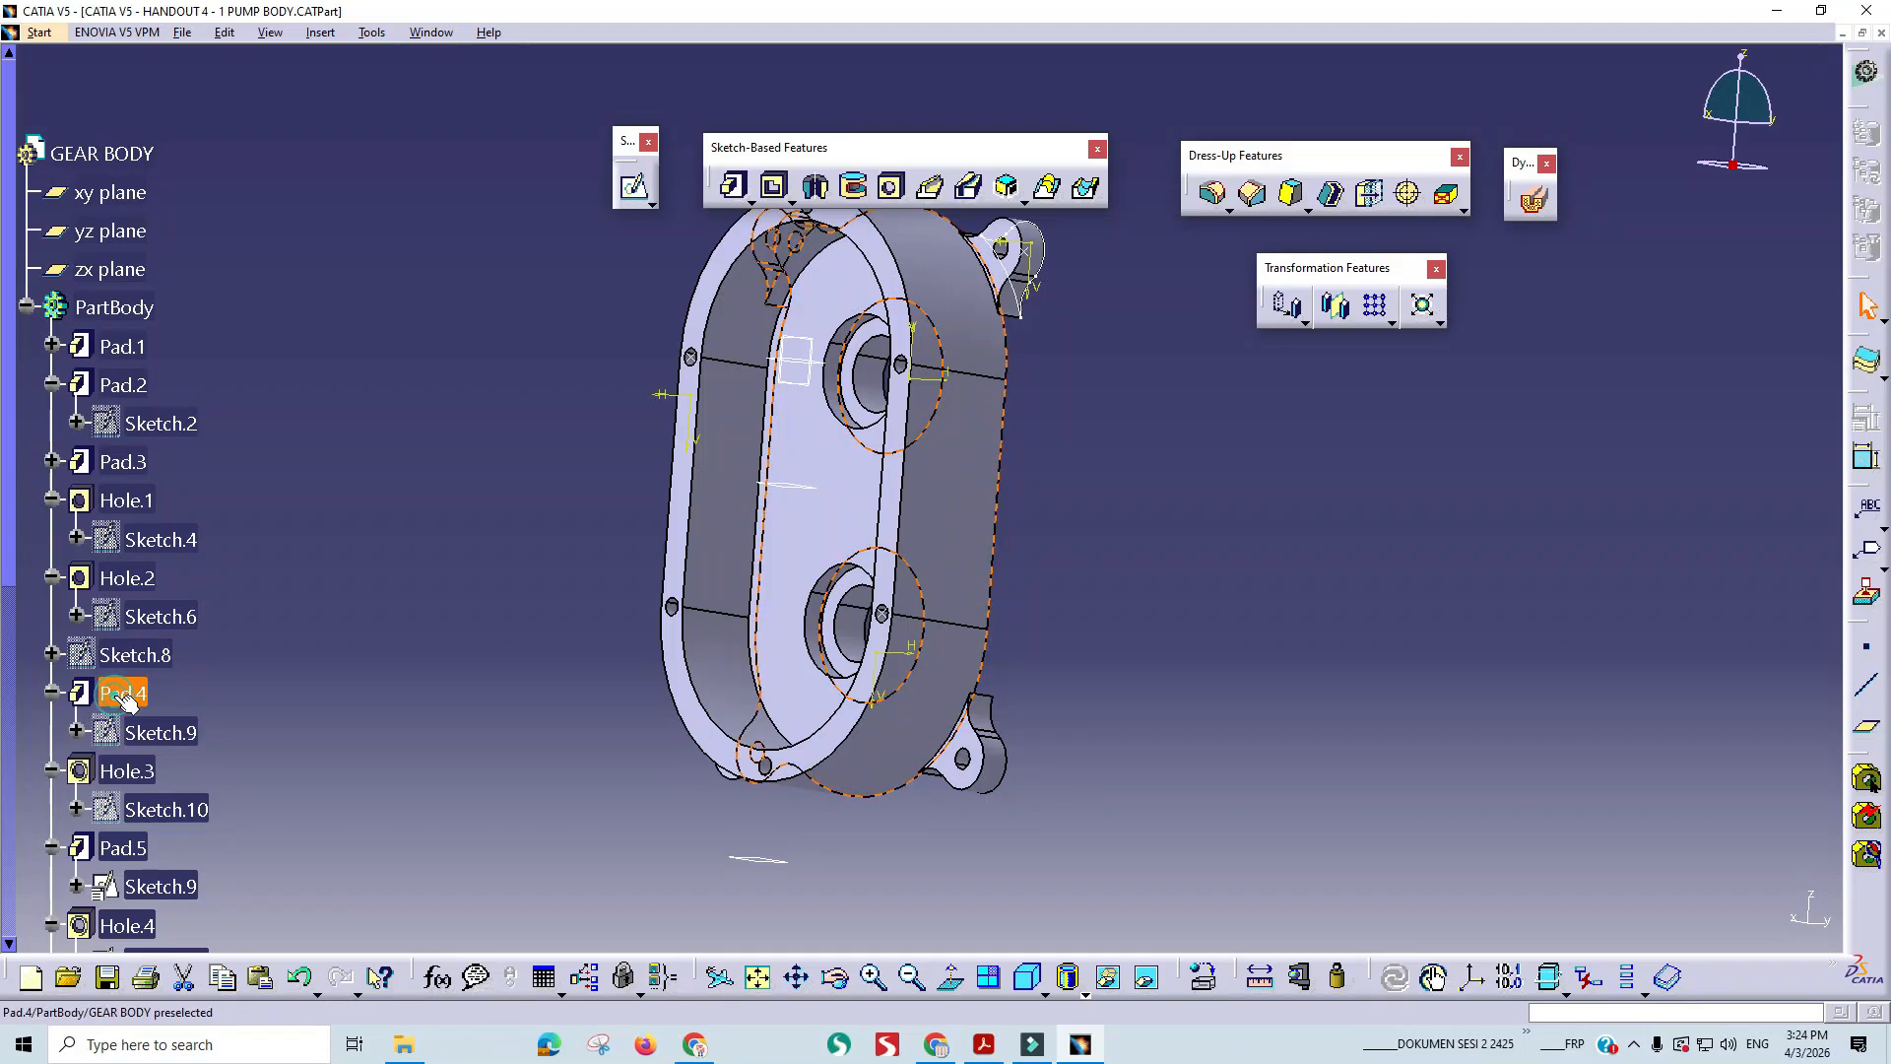
click(126, 772)
click(126, 847)
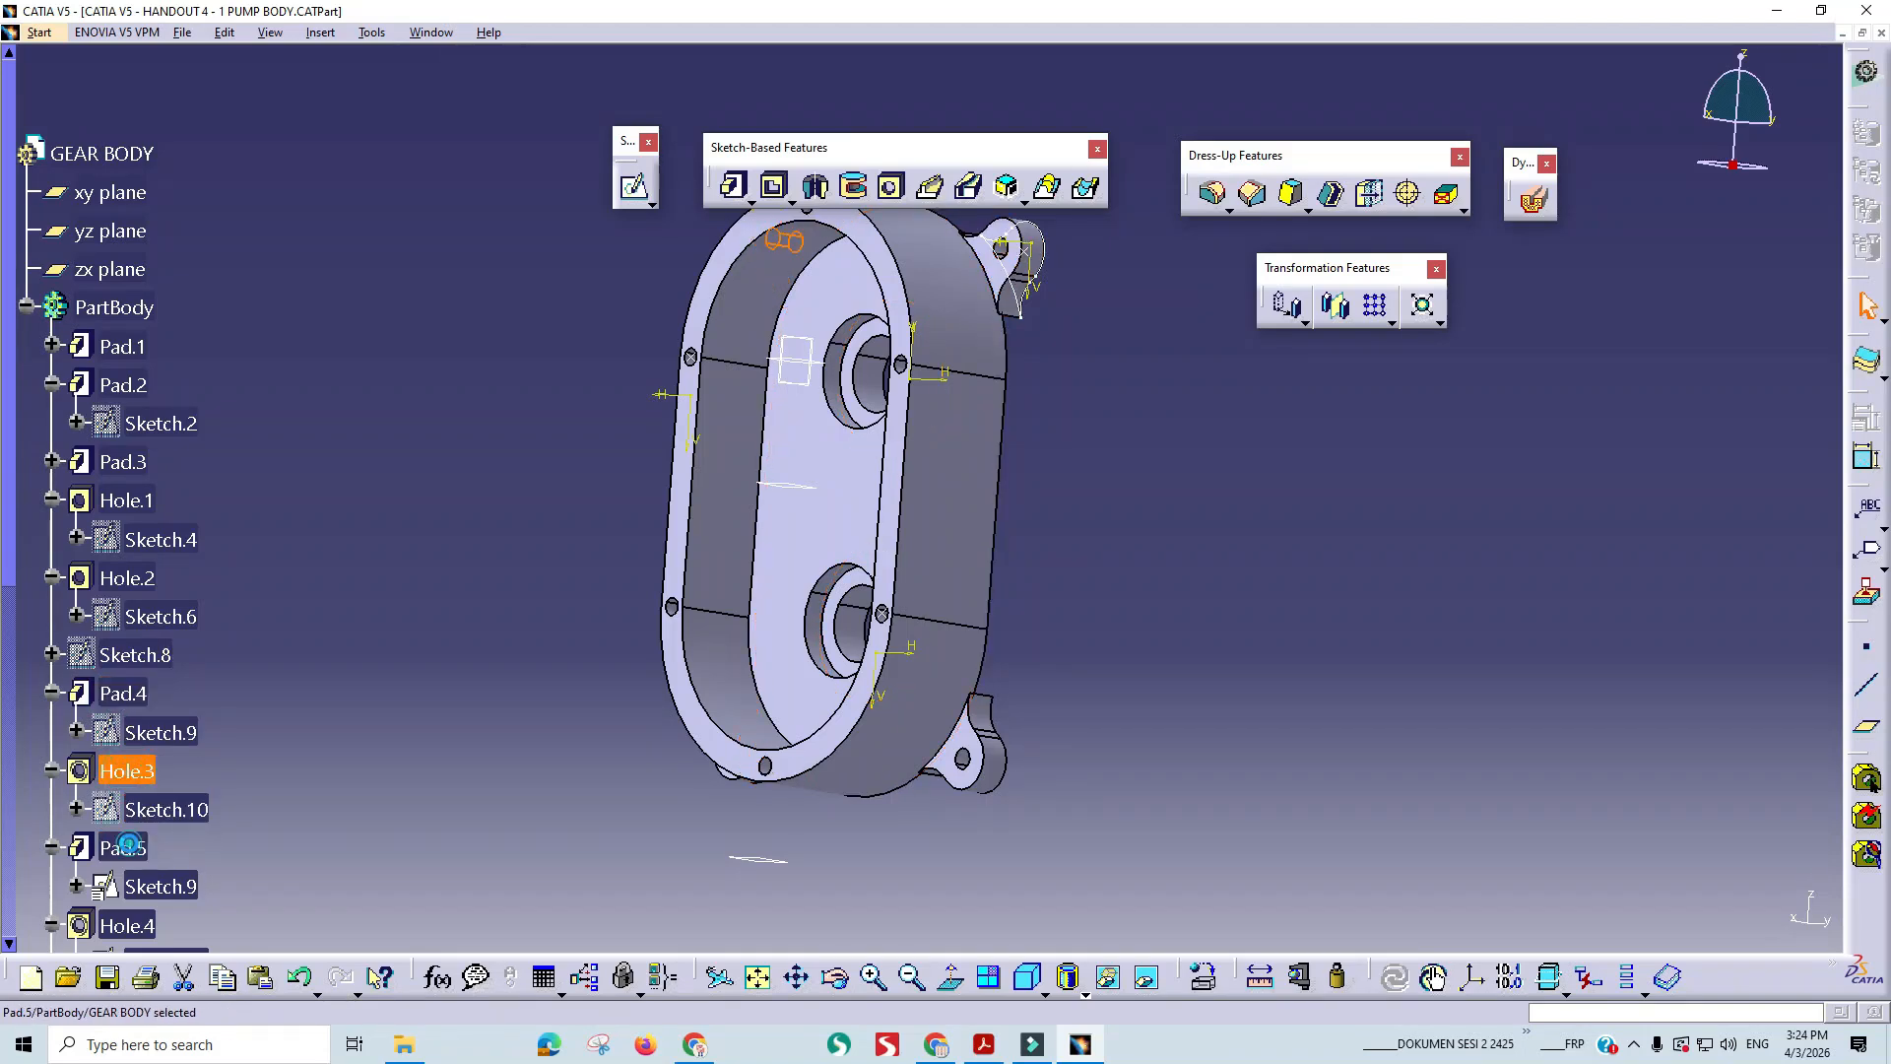
scroll(126, 847, down, 3)
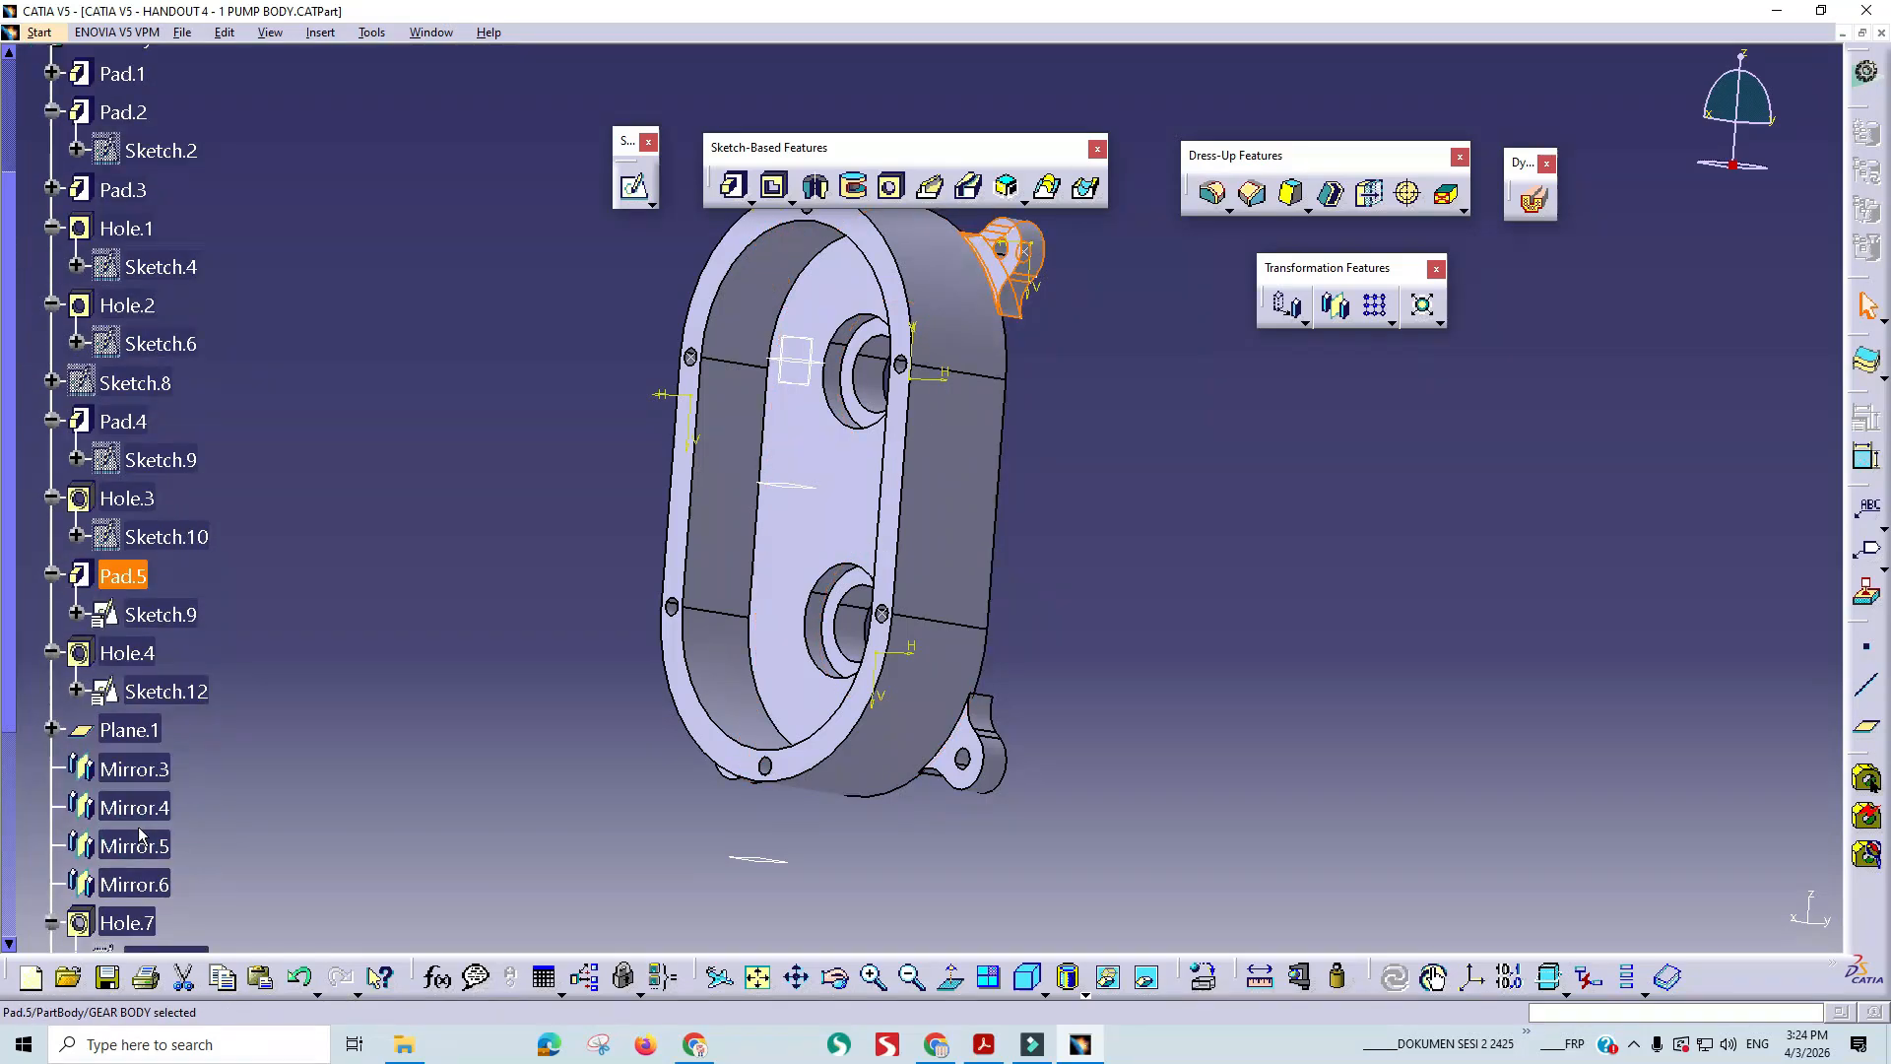
click(128, 658)
- Explode Mirror.3 into independent features
click(126, 768)
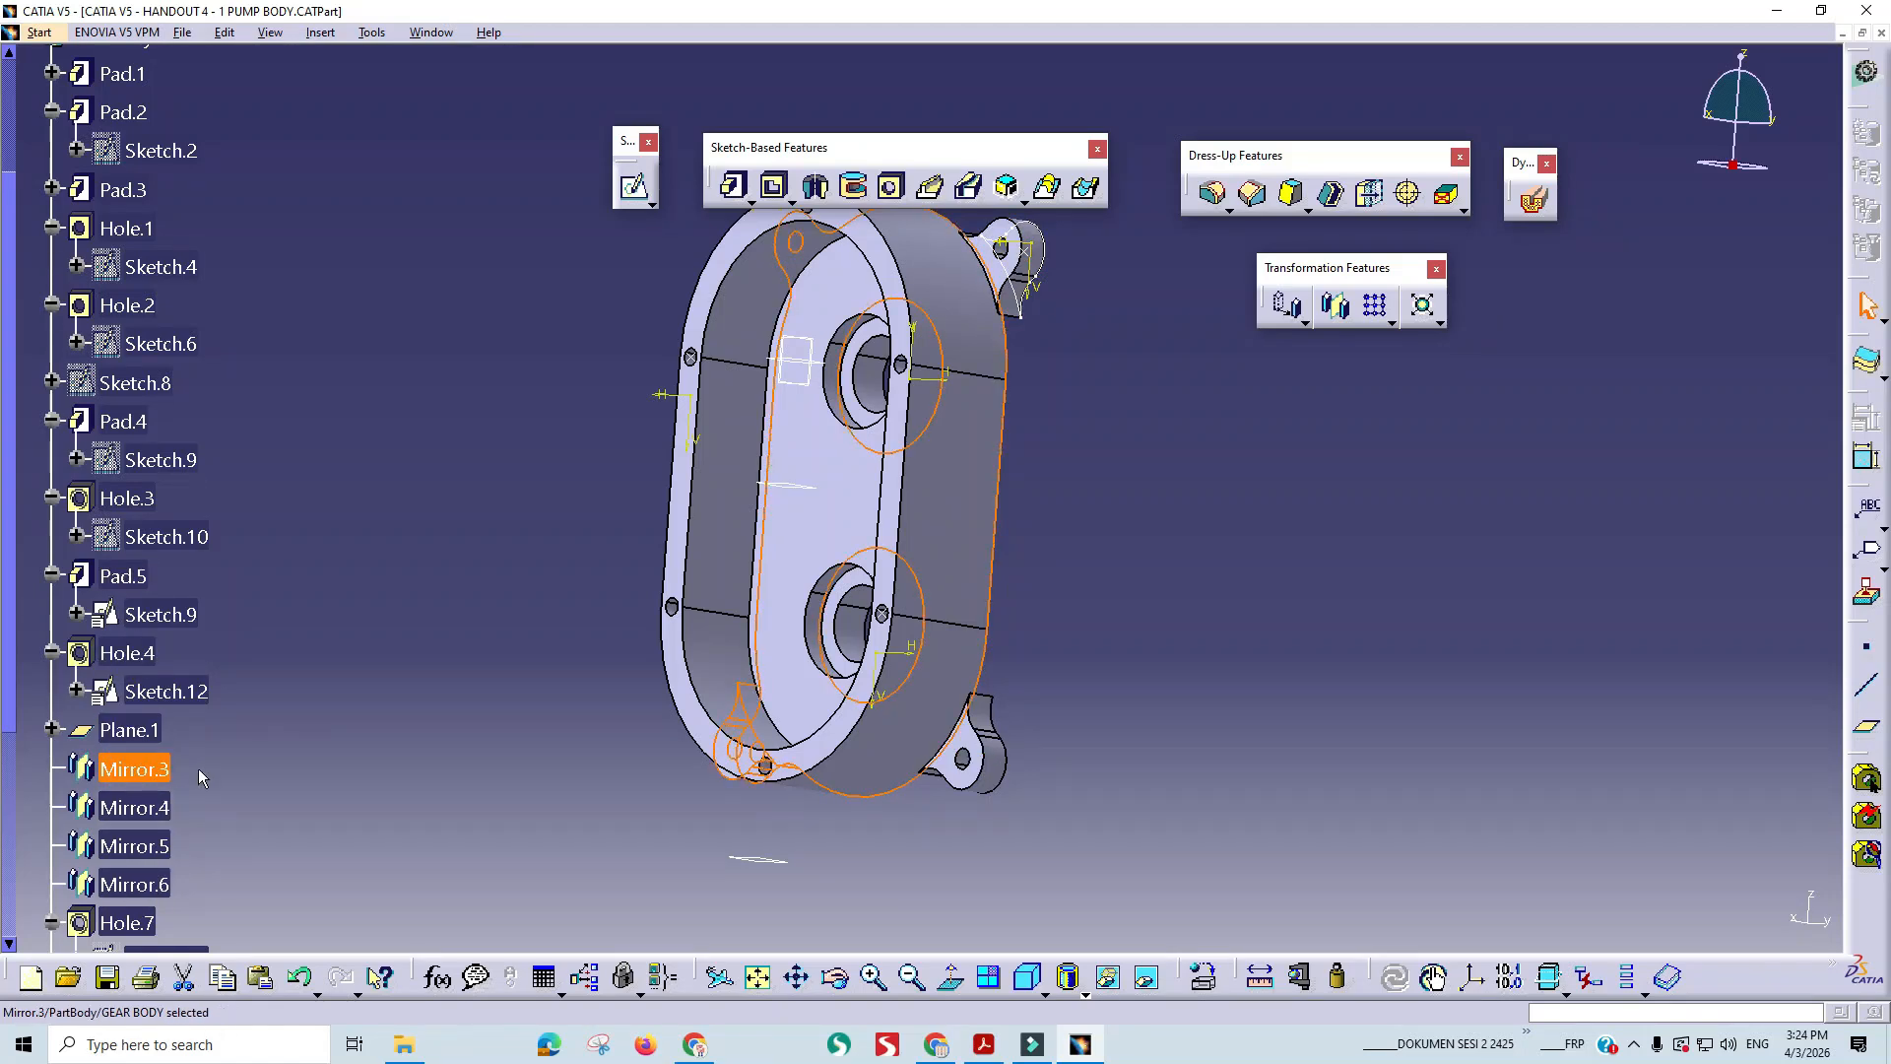
scroll(205, 775, down, 1)
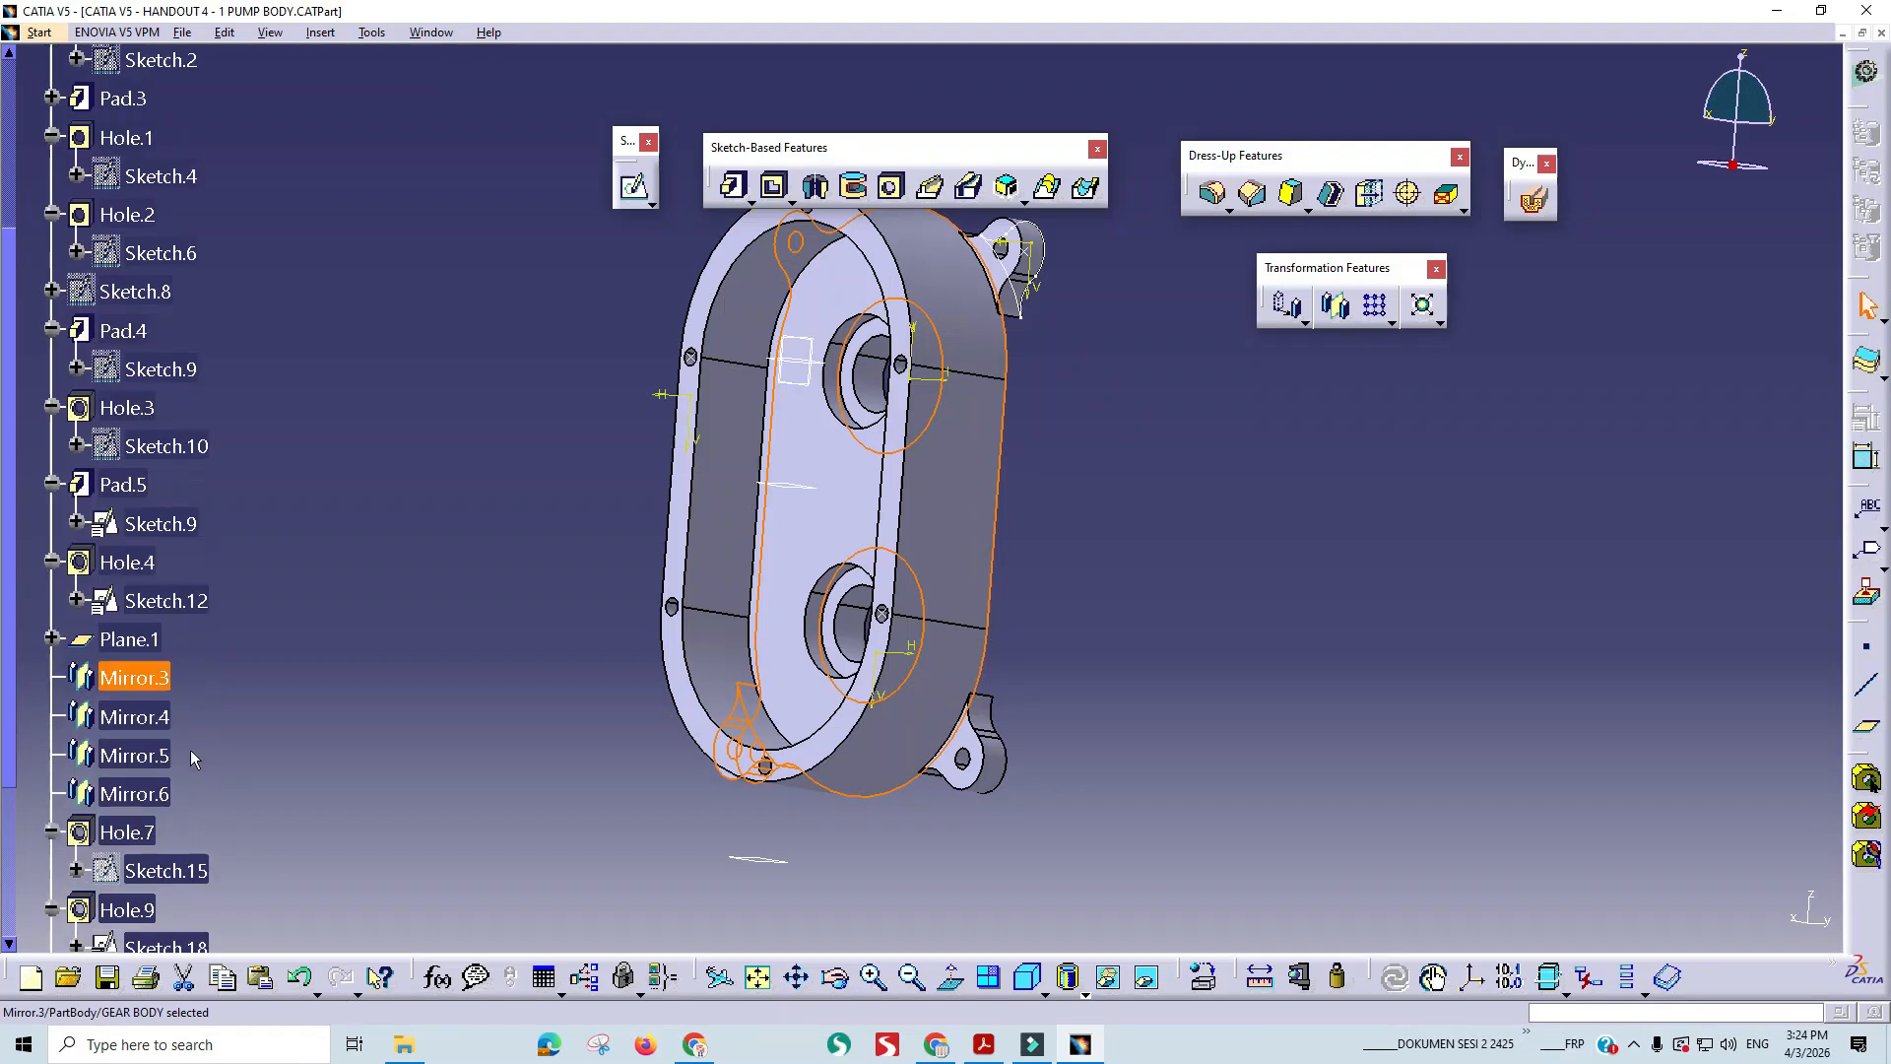
right_click(140, 679)
click(249, 679)
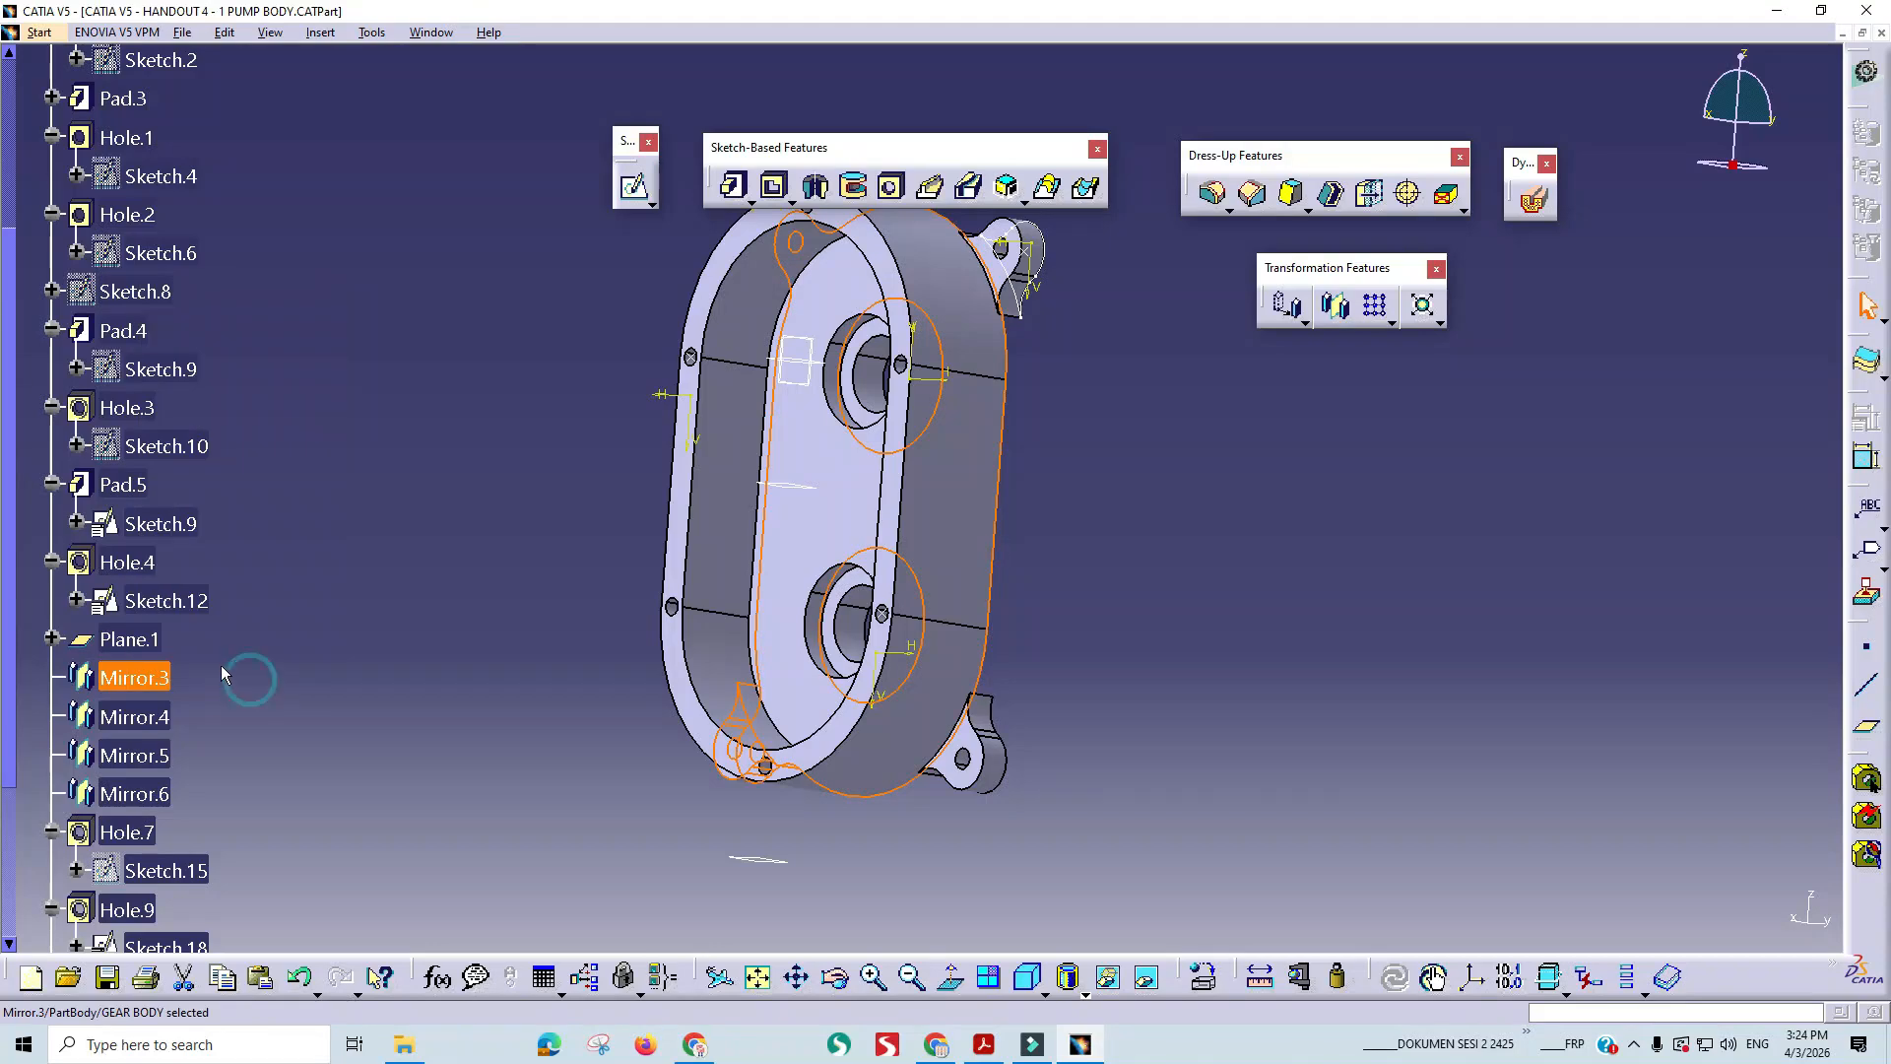
right_click(158, 672)
mouse_move(300, 656)
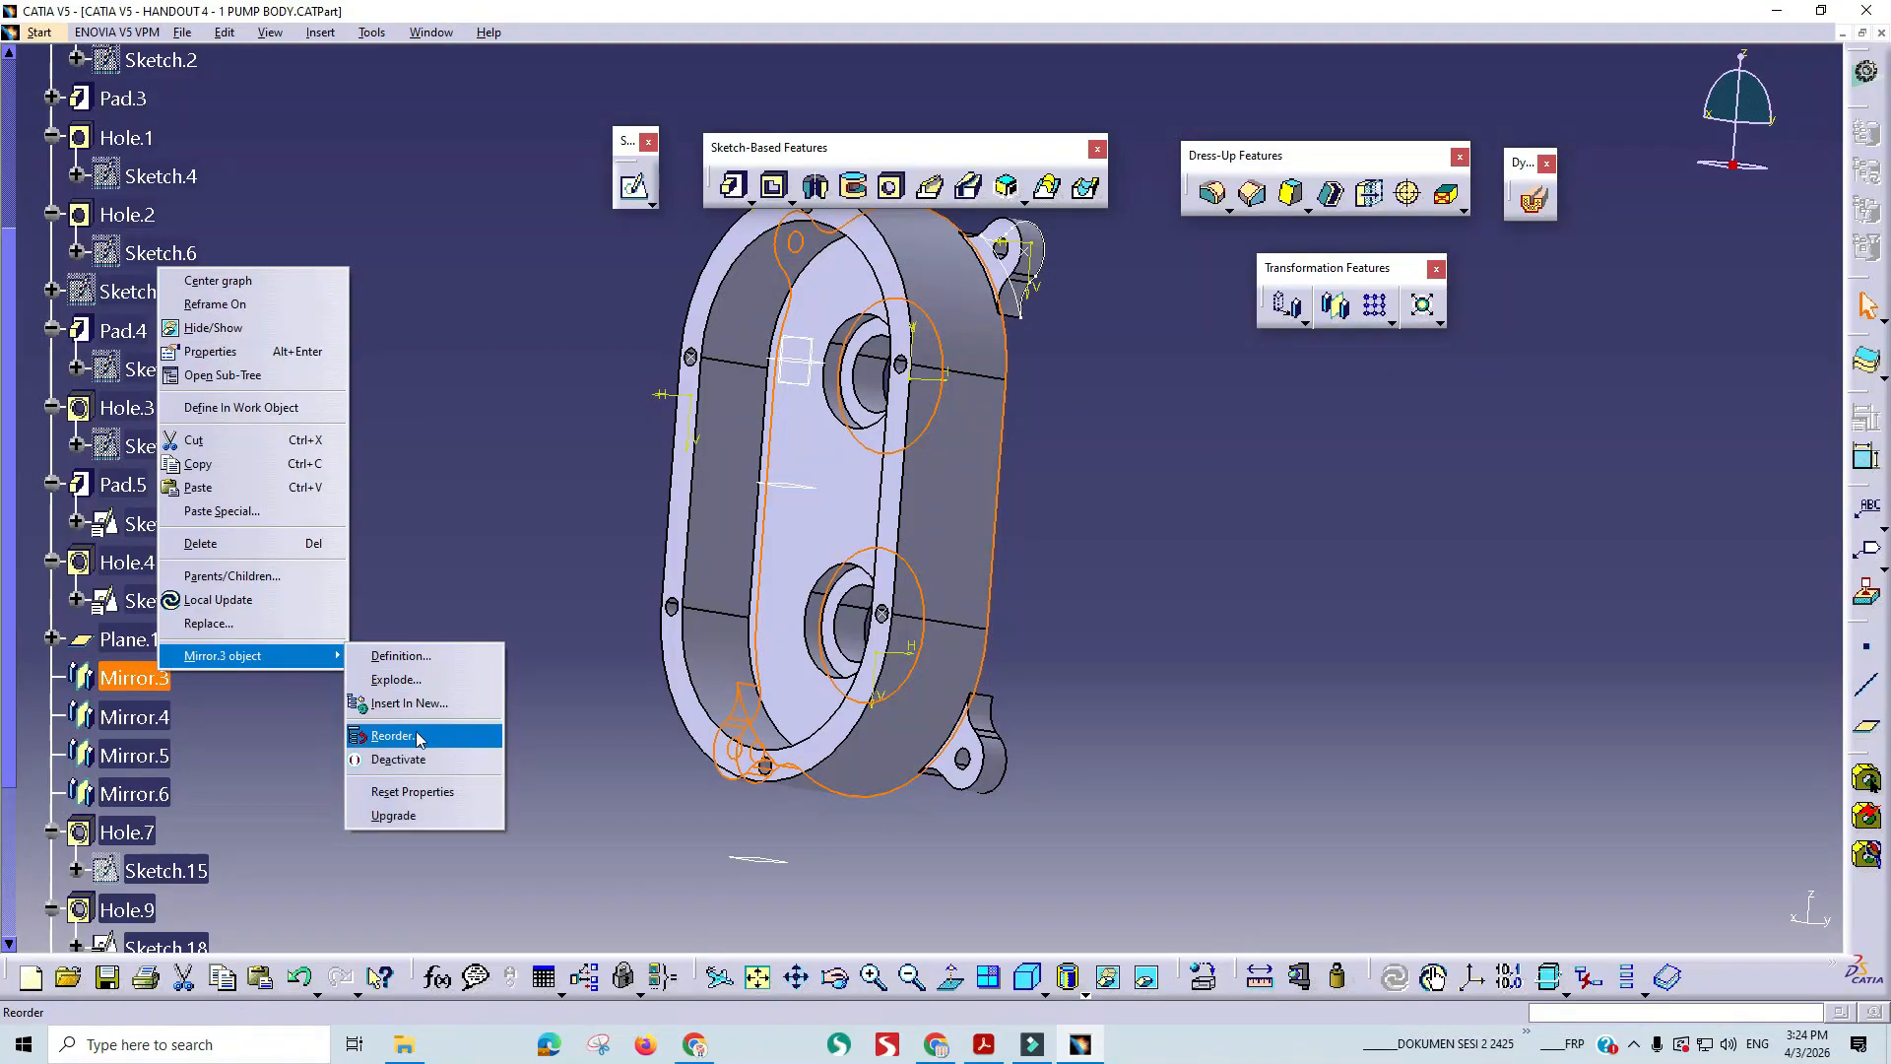
click(397, 679)
- Explode Mirror.4 into independent features
click(130, 754)
right_click(146, 755)
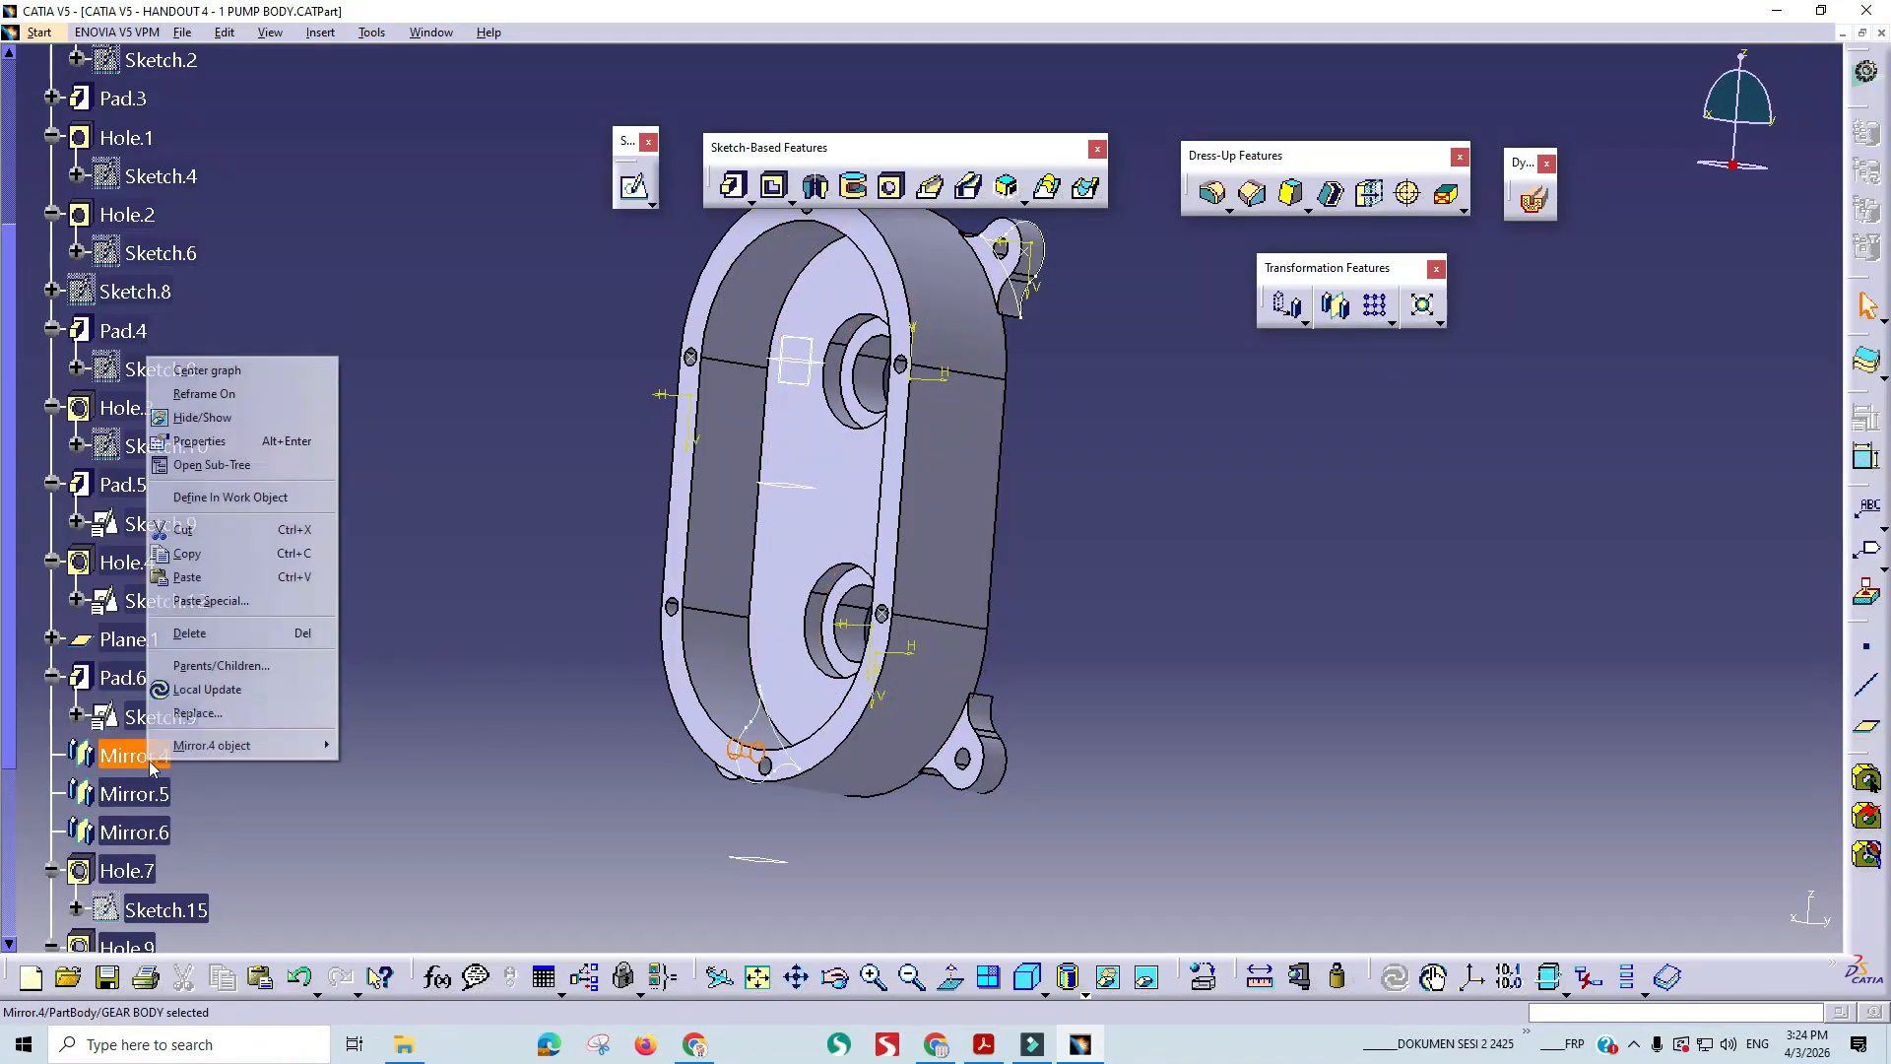
mouse_move(243, 755)
click(397, 768)
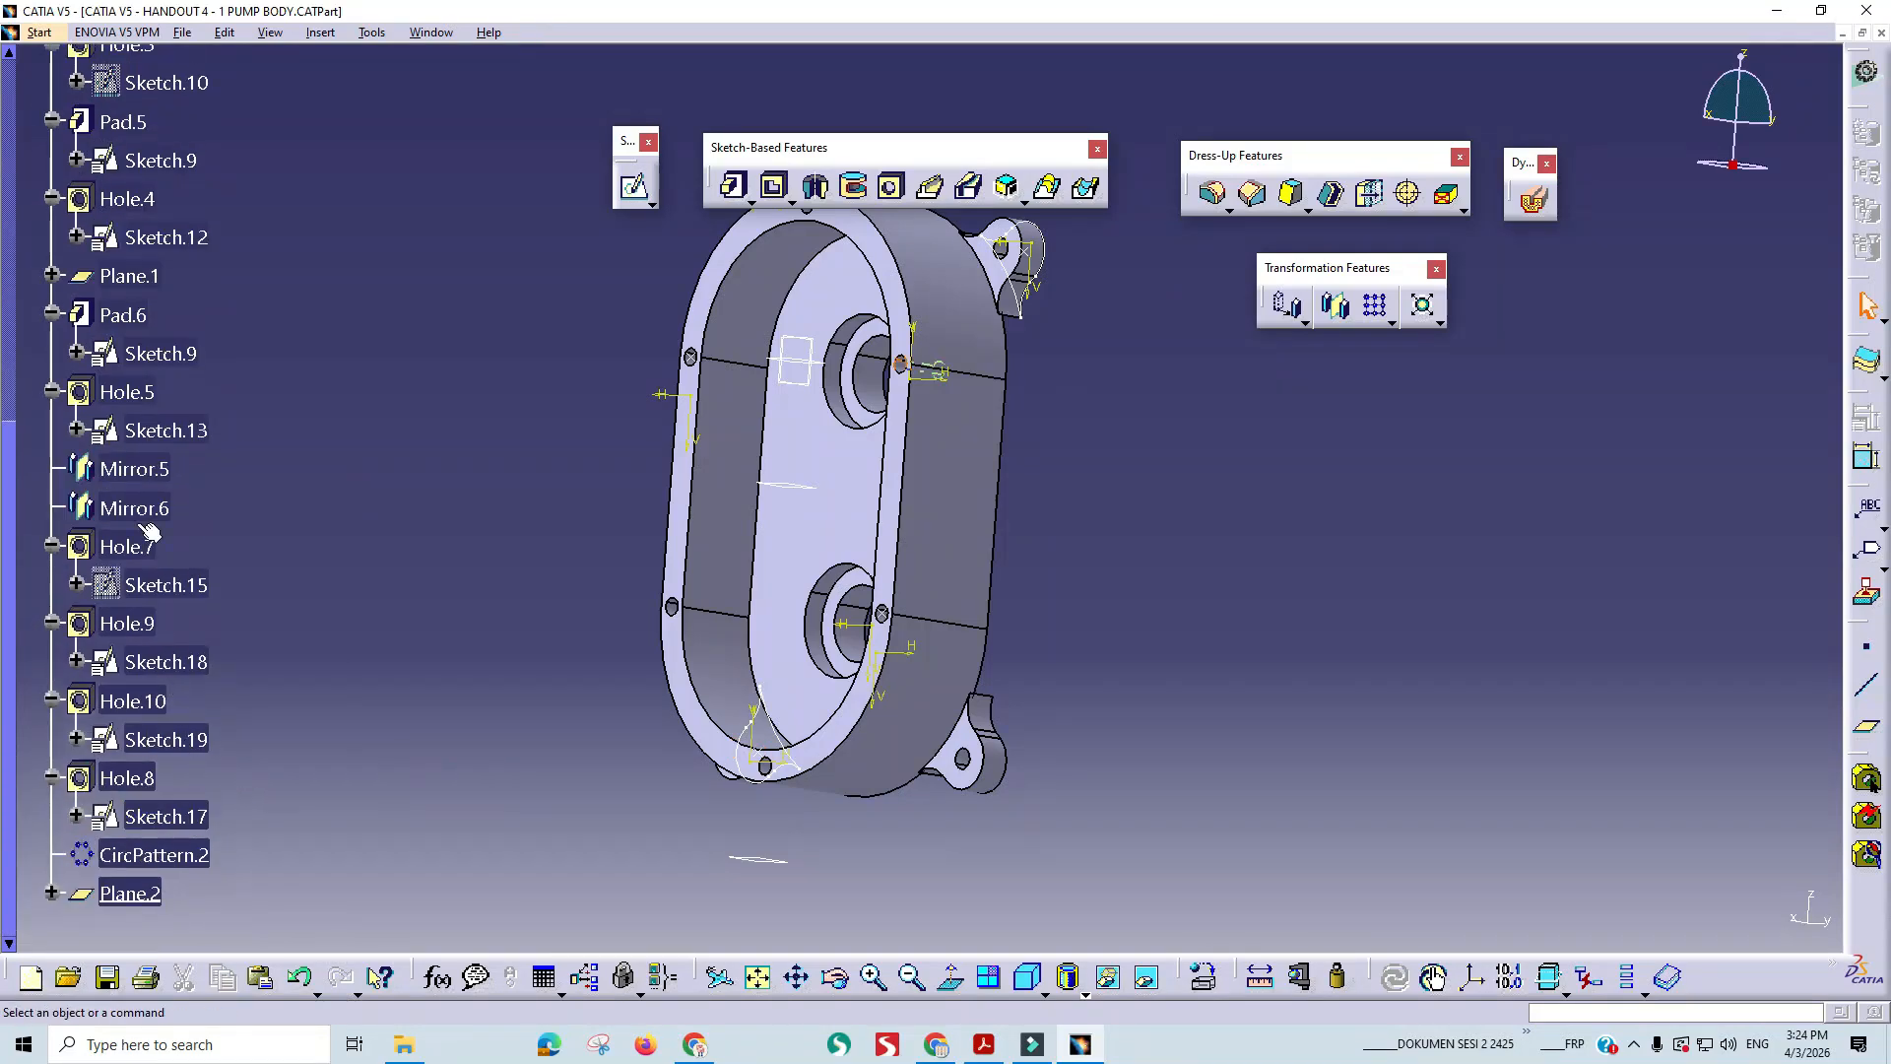
- Explode Mirror.5 and Mirror.6 into independent features
click(138, 469)
right_click(145, 470)
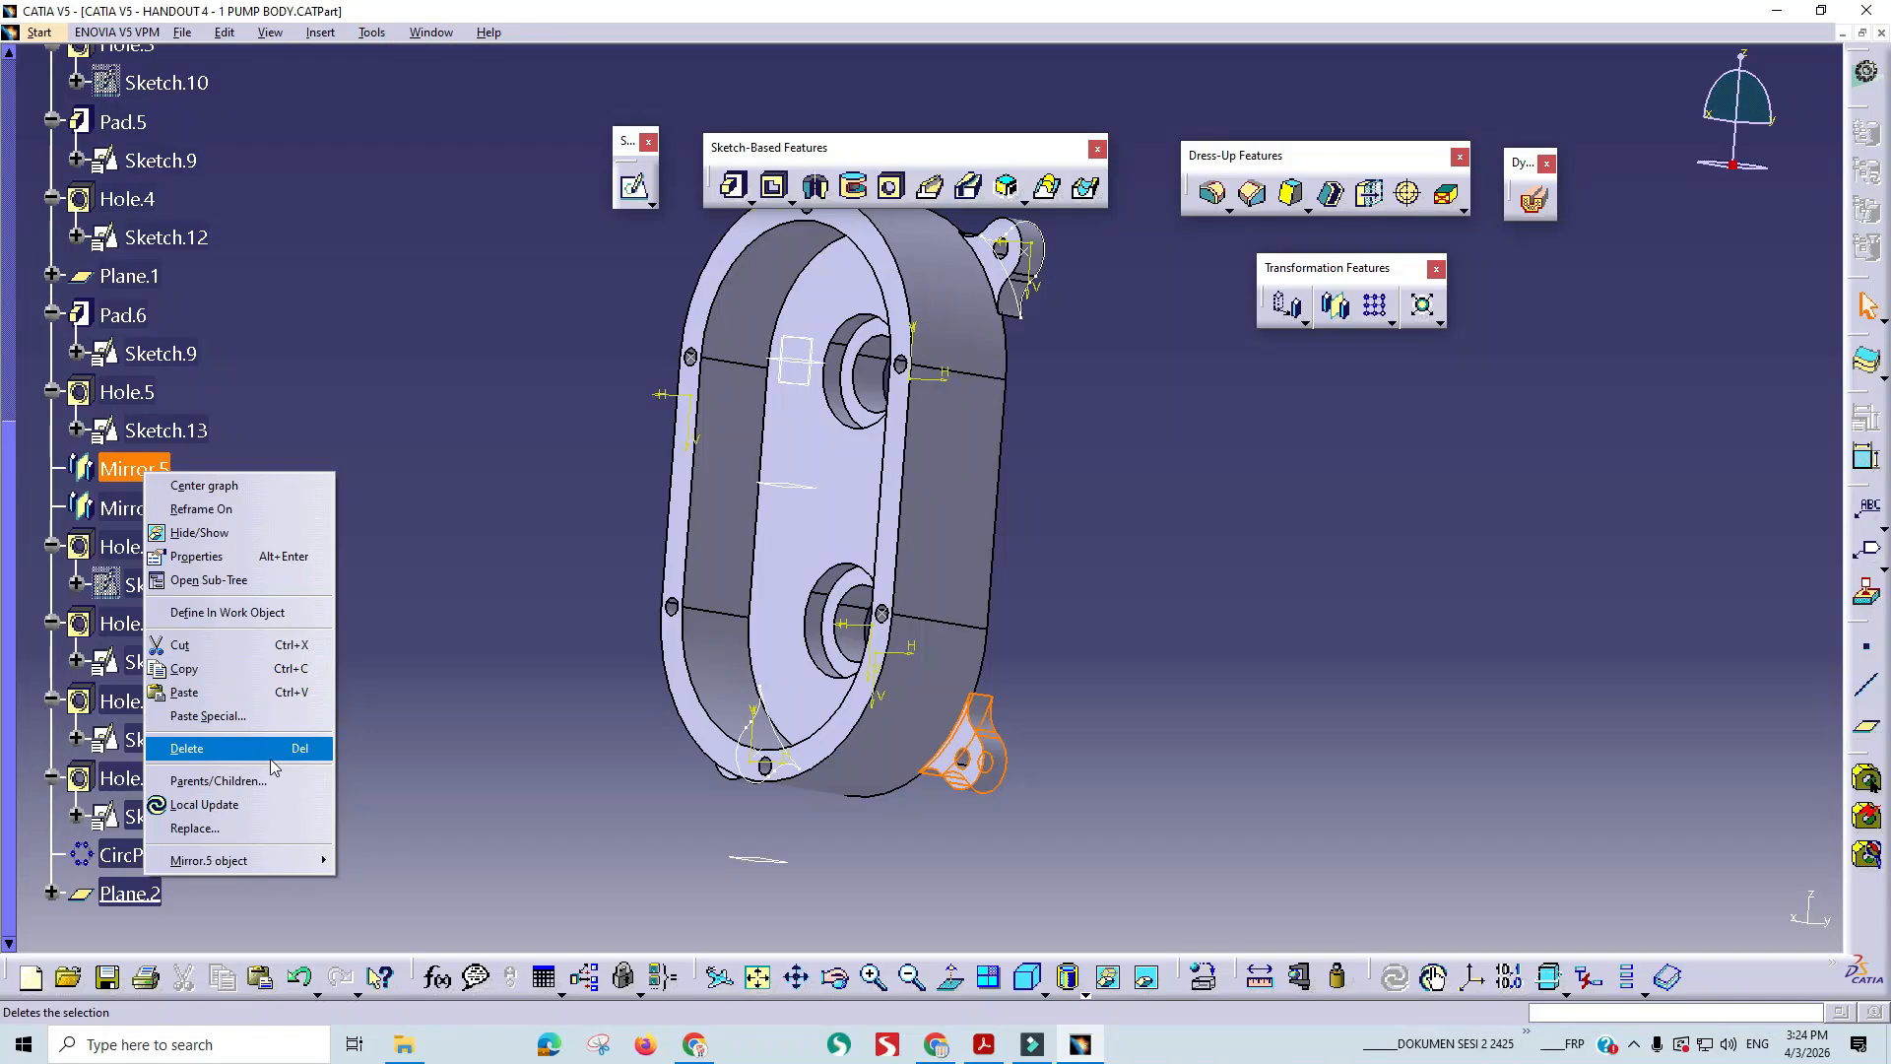
mouse_move(296, 860)
click(396, 885)
click(130, 546)
right_click(138, 548)
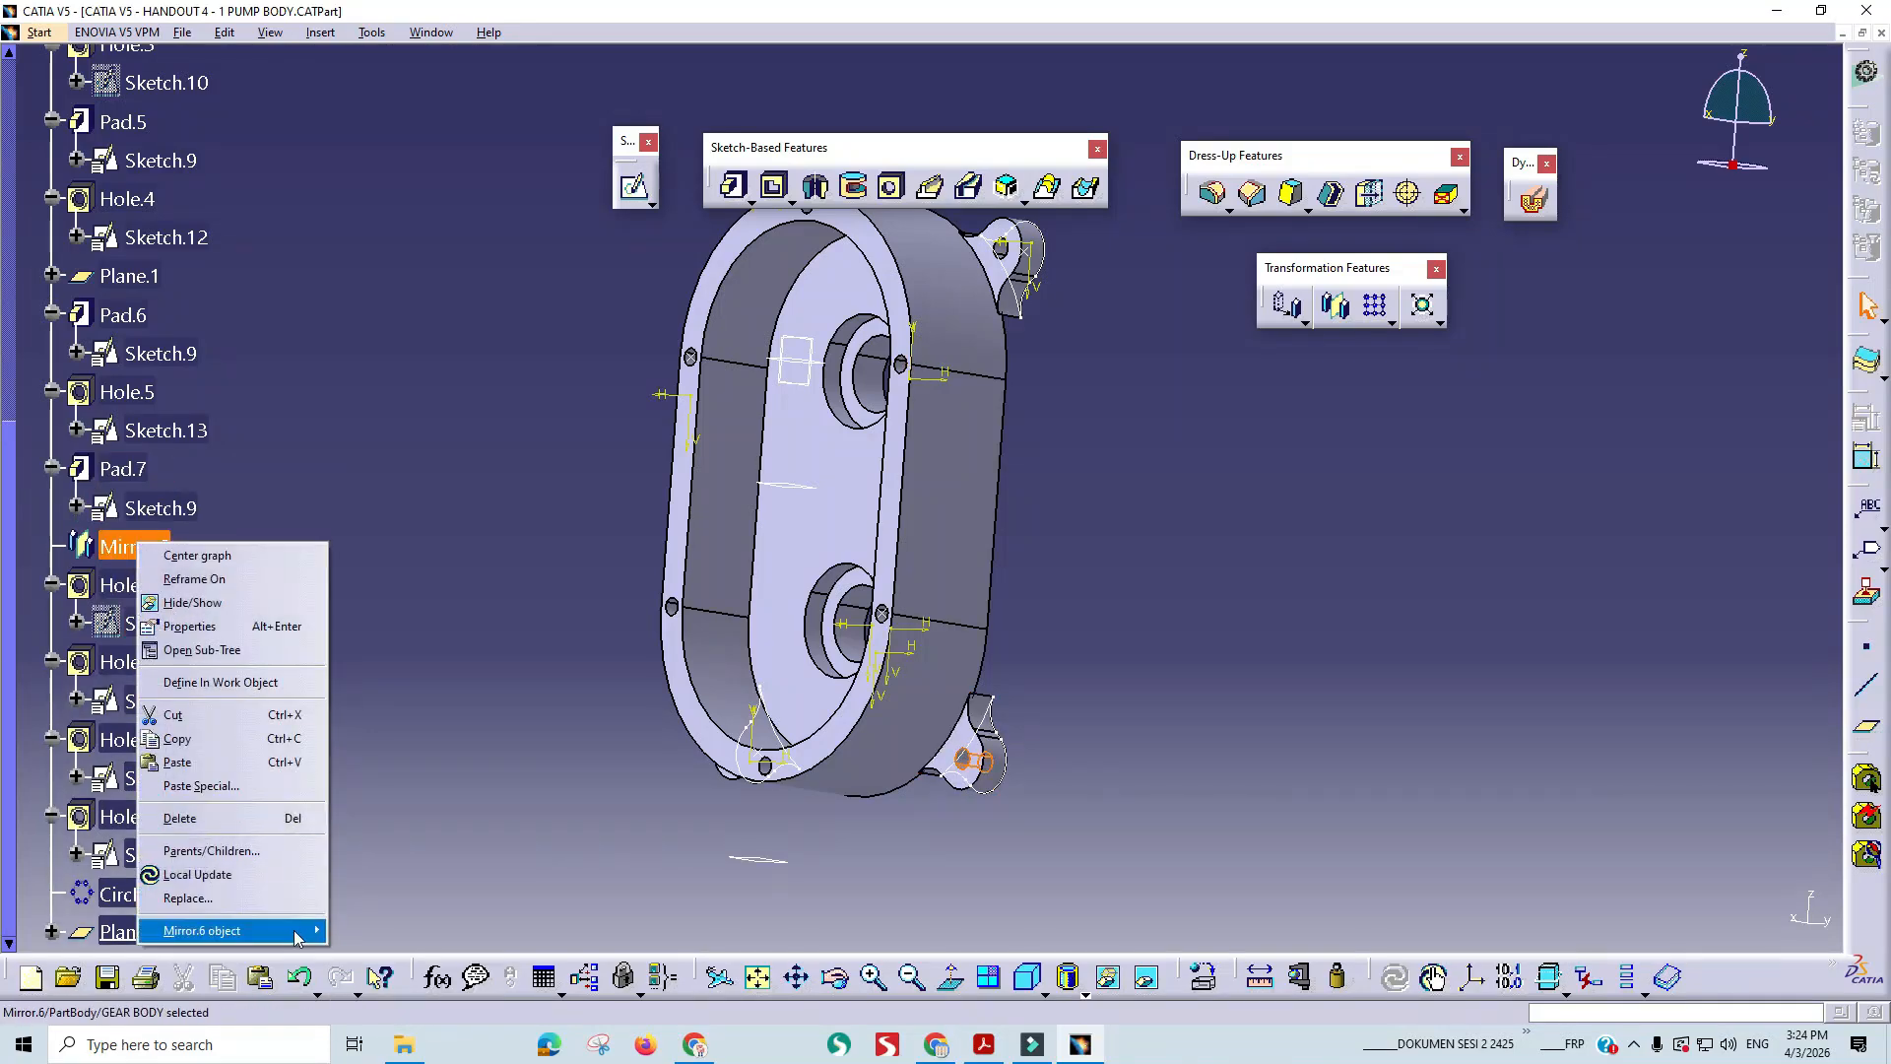
mouse_move(295, 936)
click(424, 786)
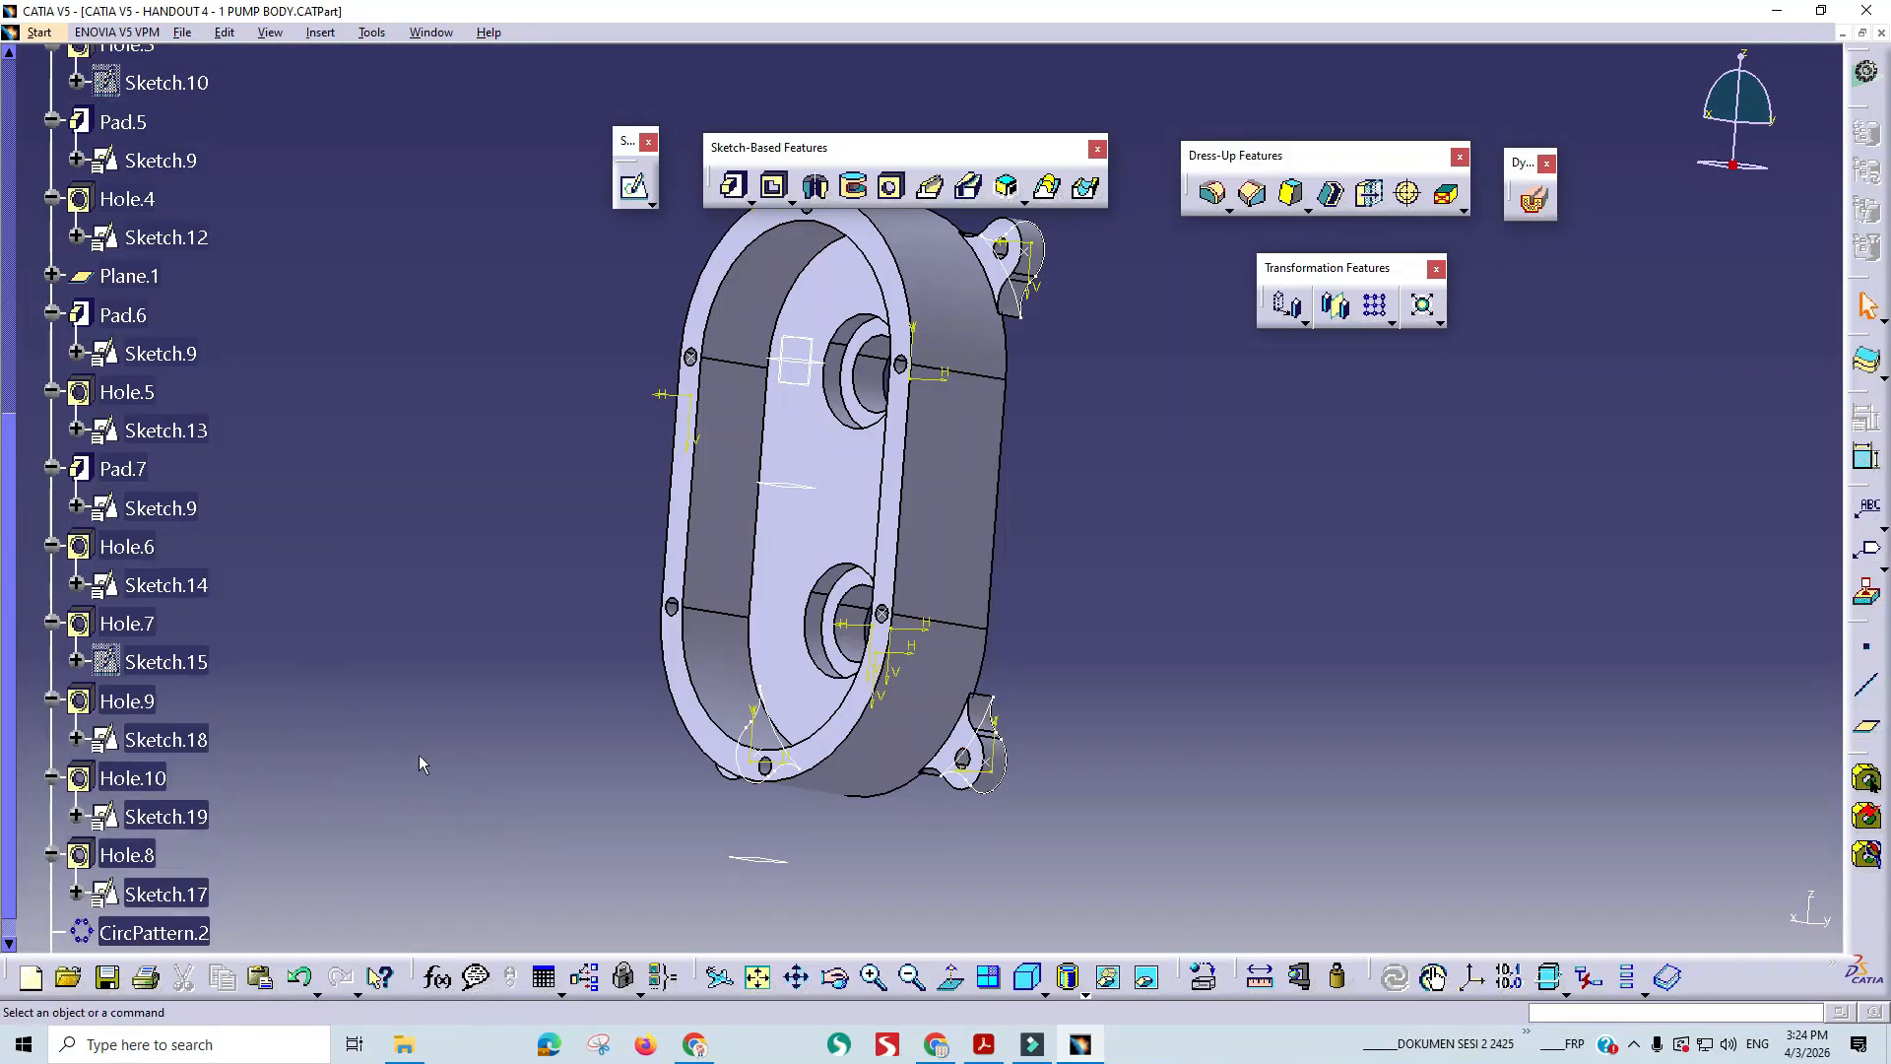
- Delete the mounting lug Pad.5 and its hole Hole.4, including their aggregated elements
scroll(422, 760, up, 3)
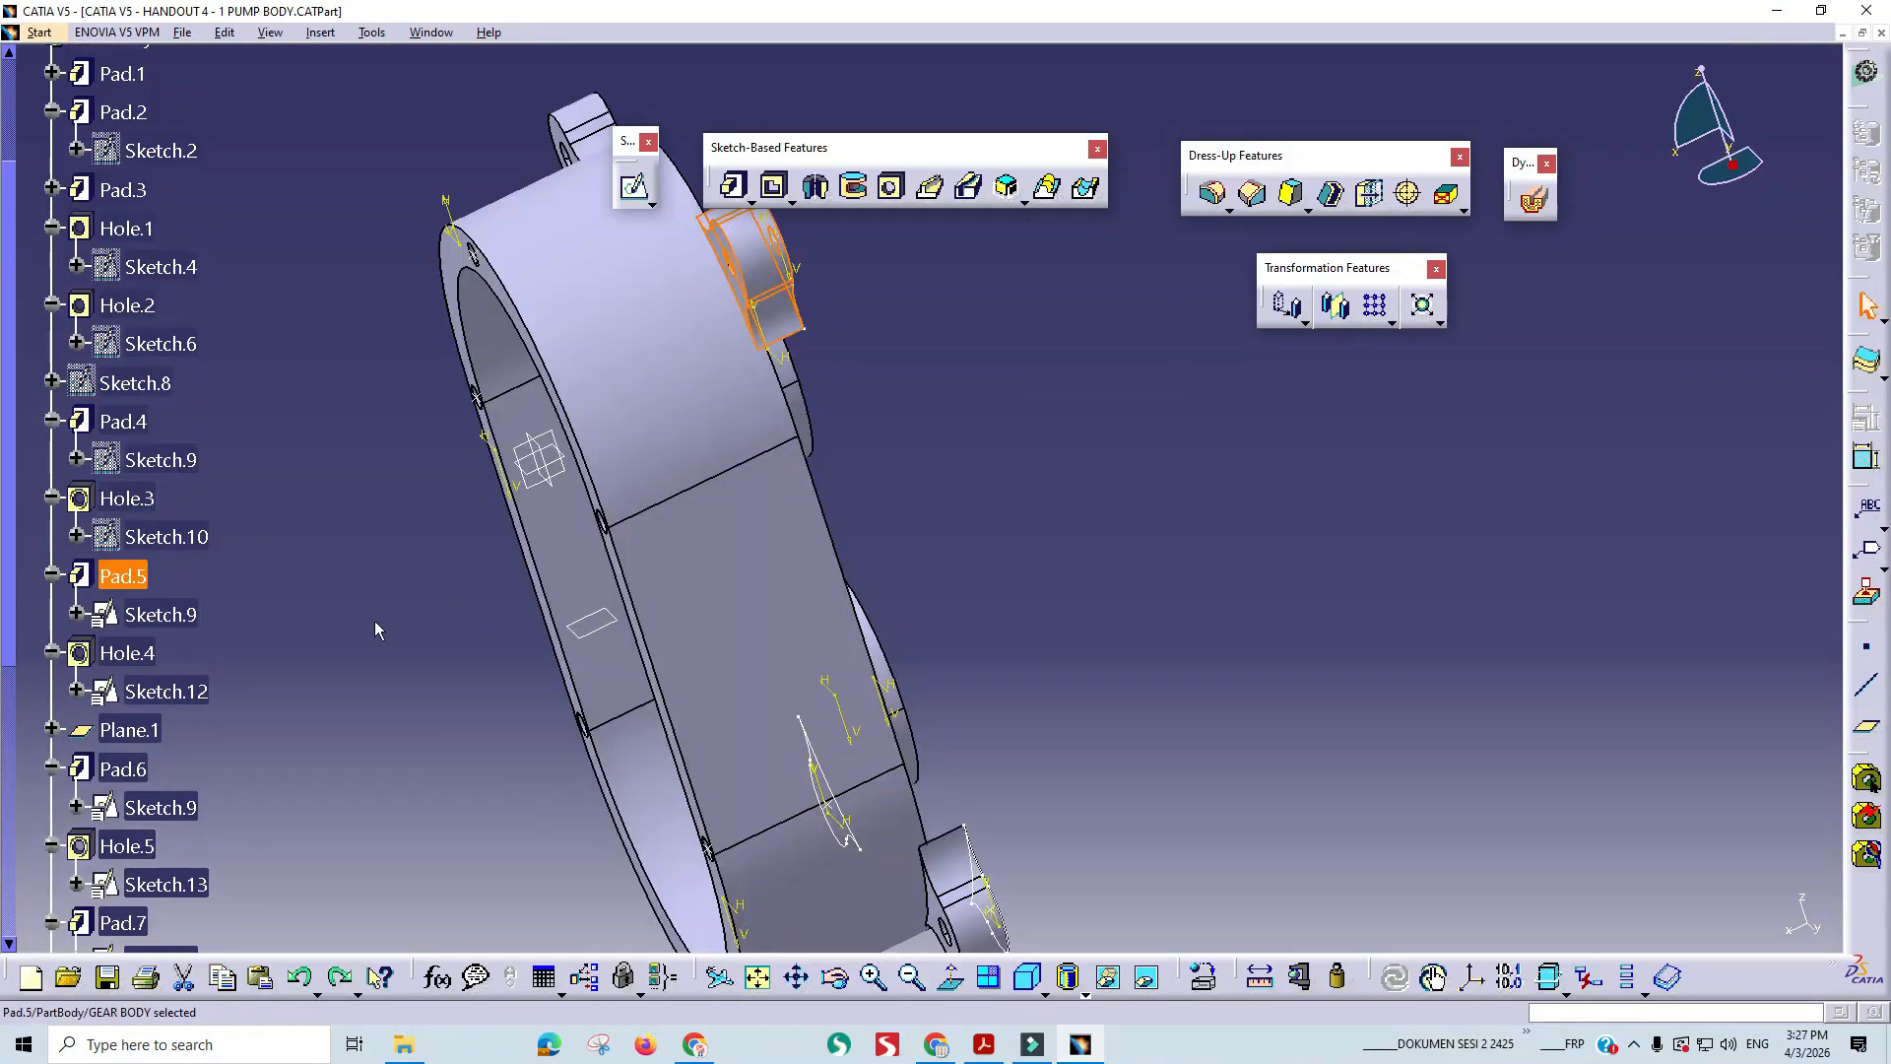
middle_drag(374, 629, 492, 828)
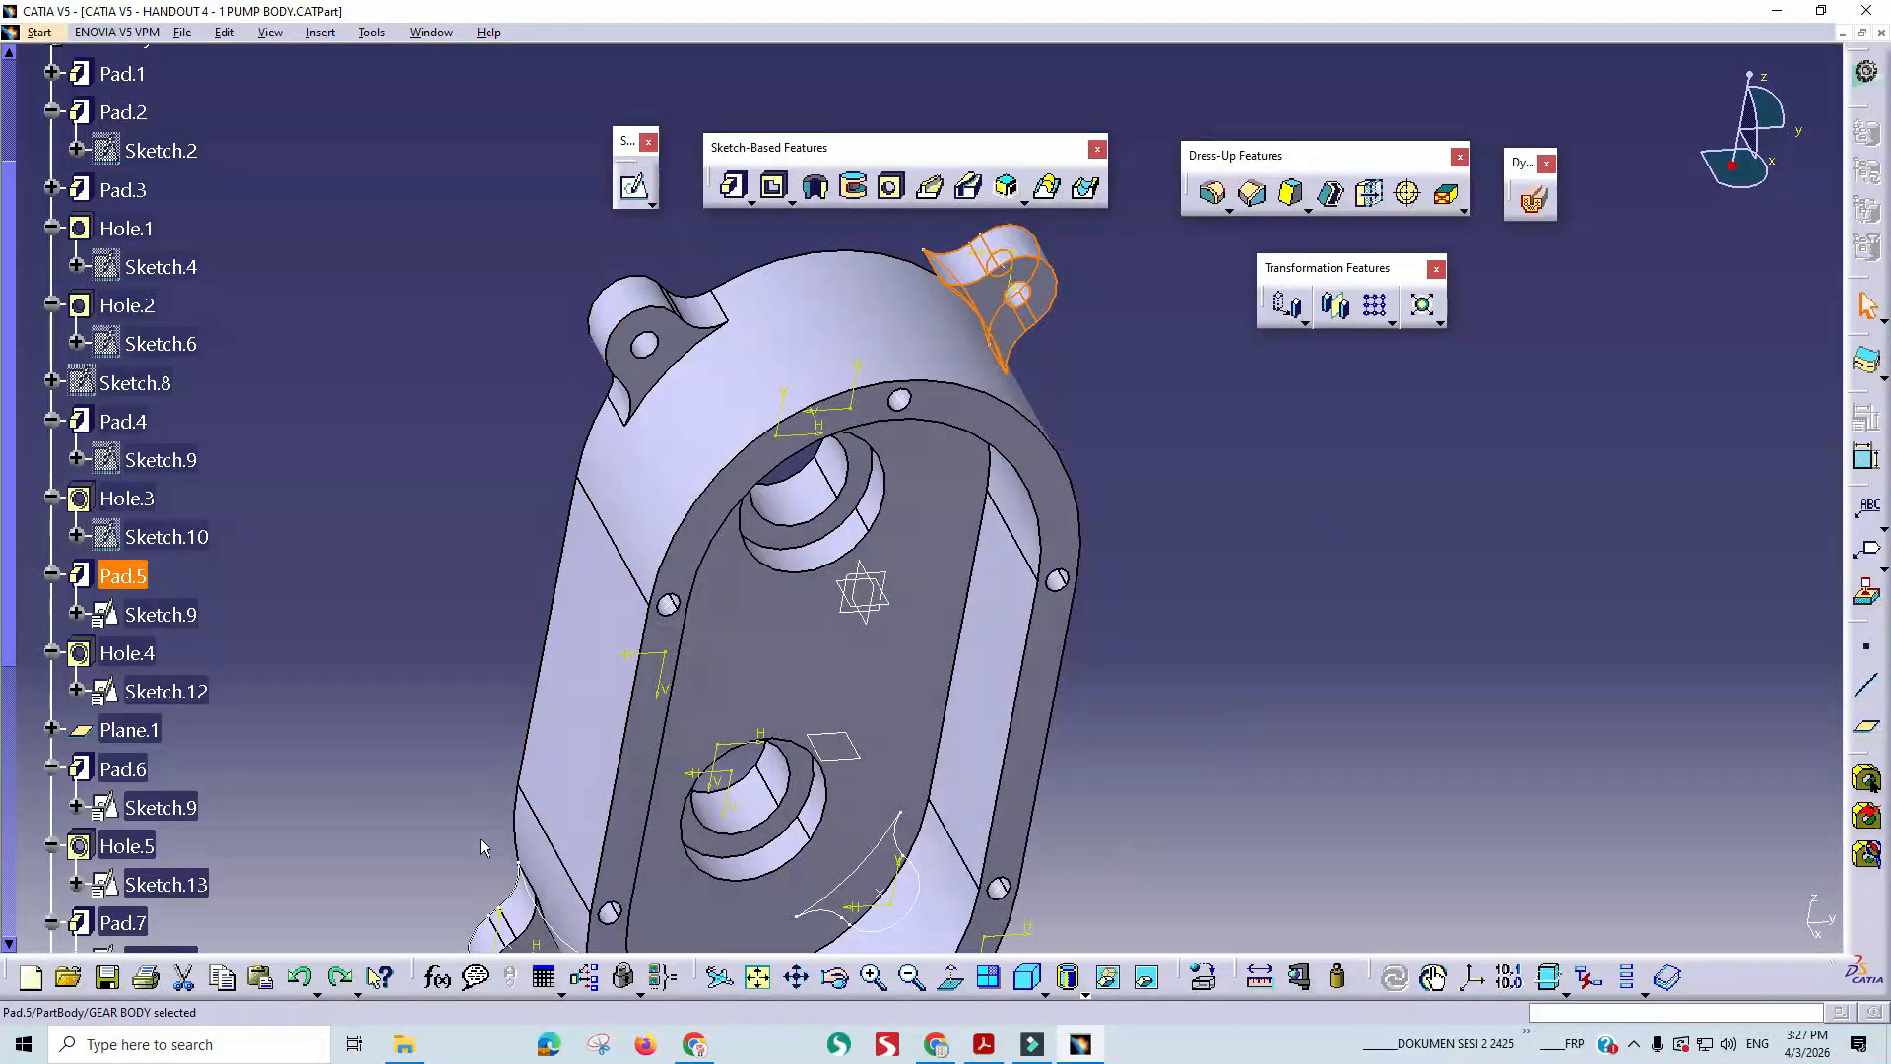
middle_drag(783, 591, 772, 548)
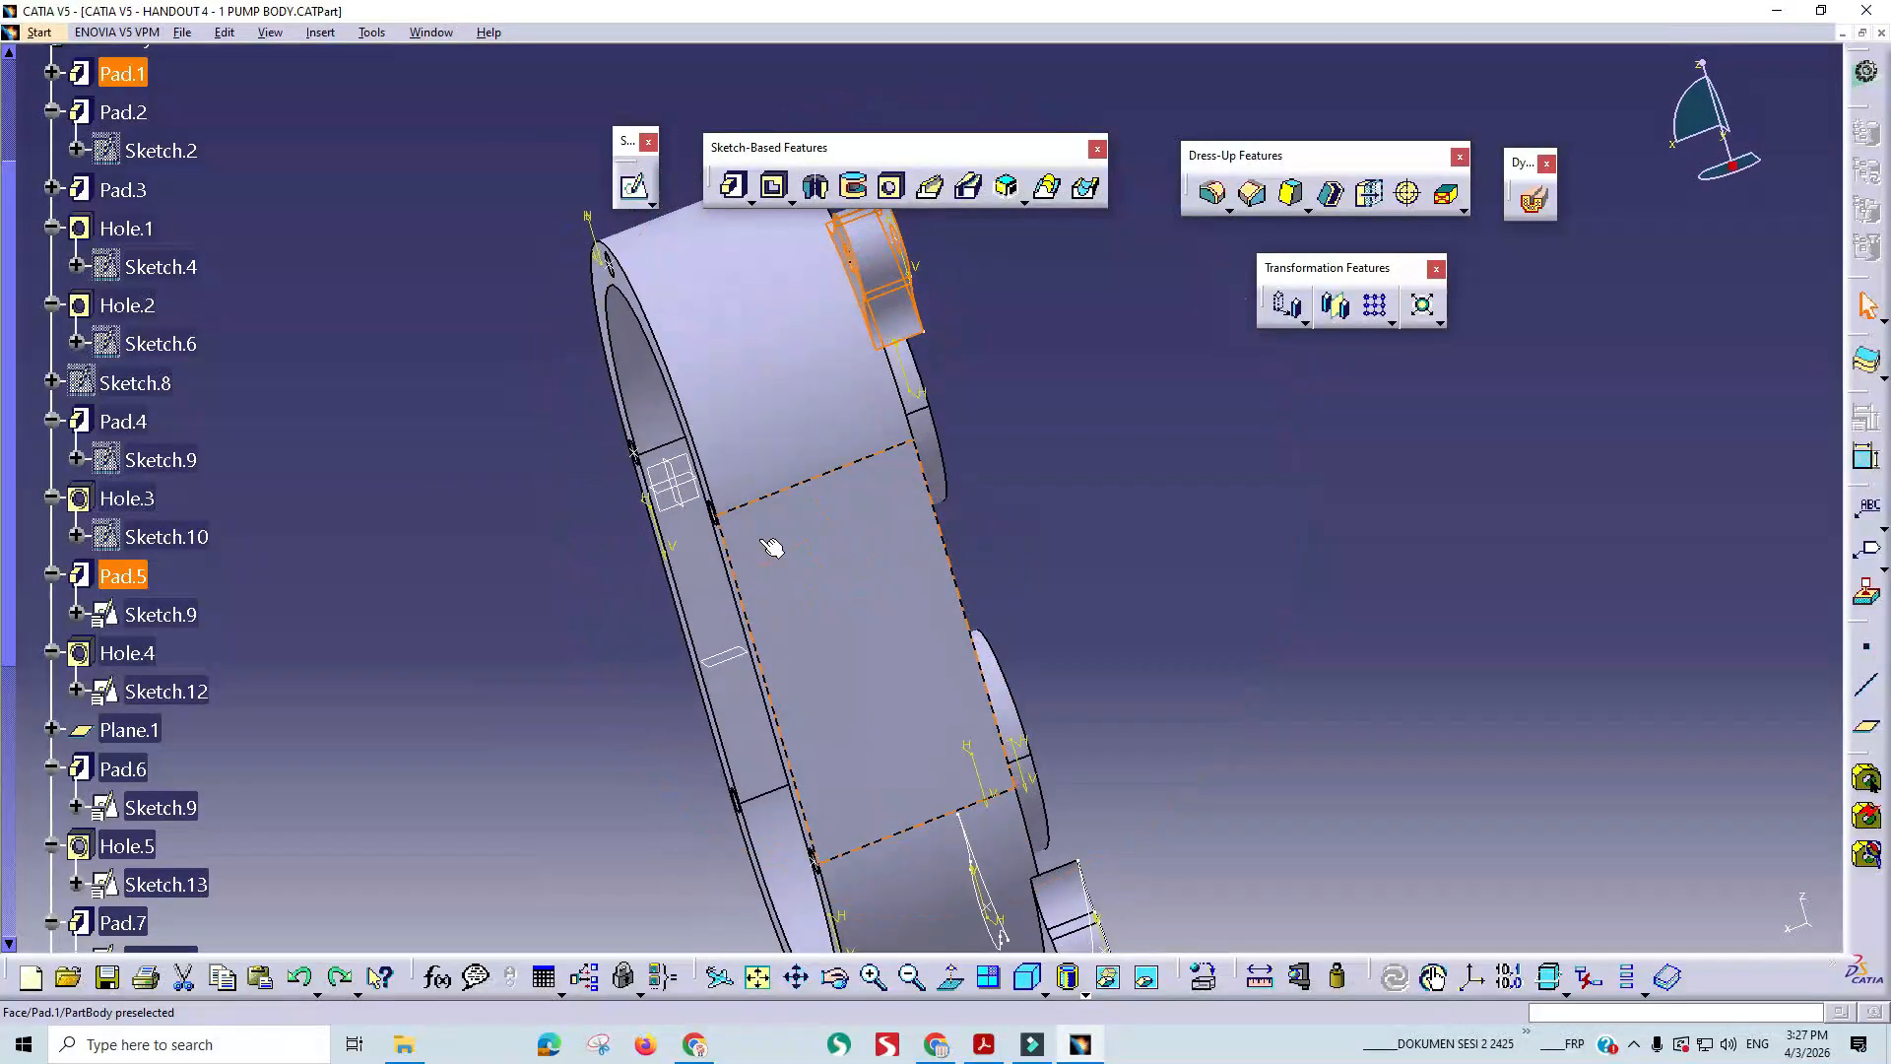
click(137, 425)
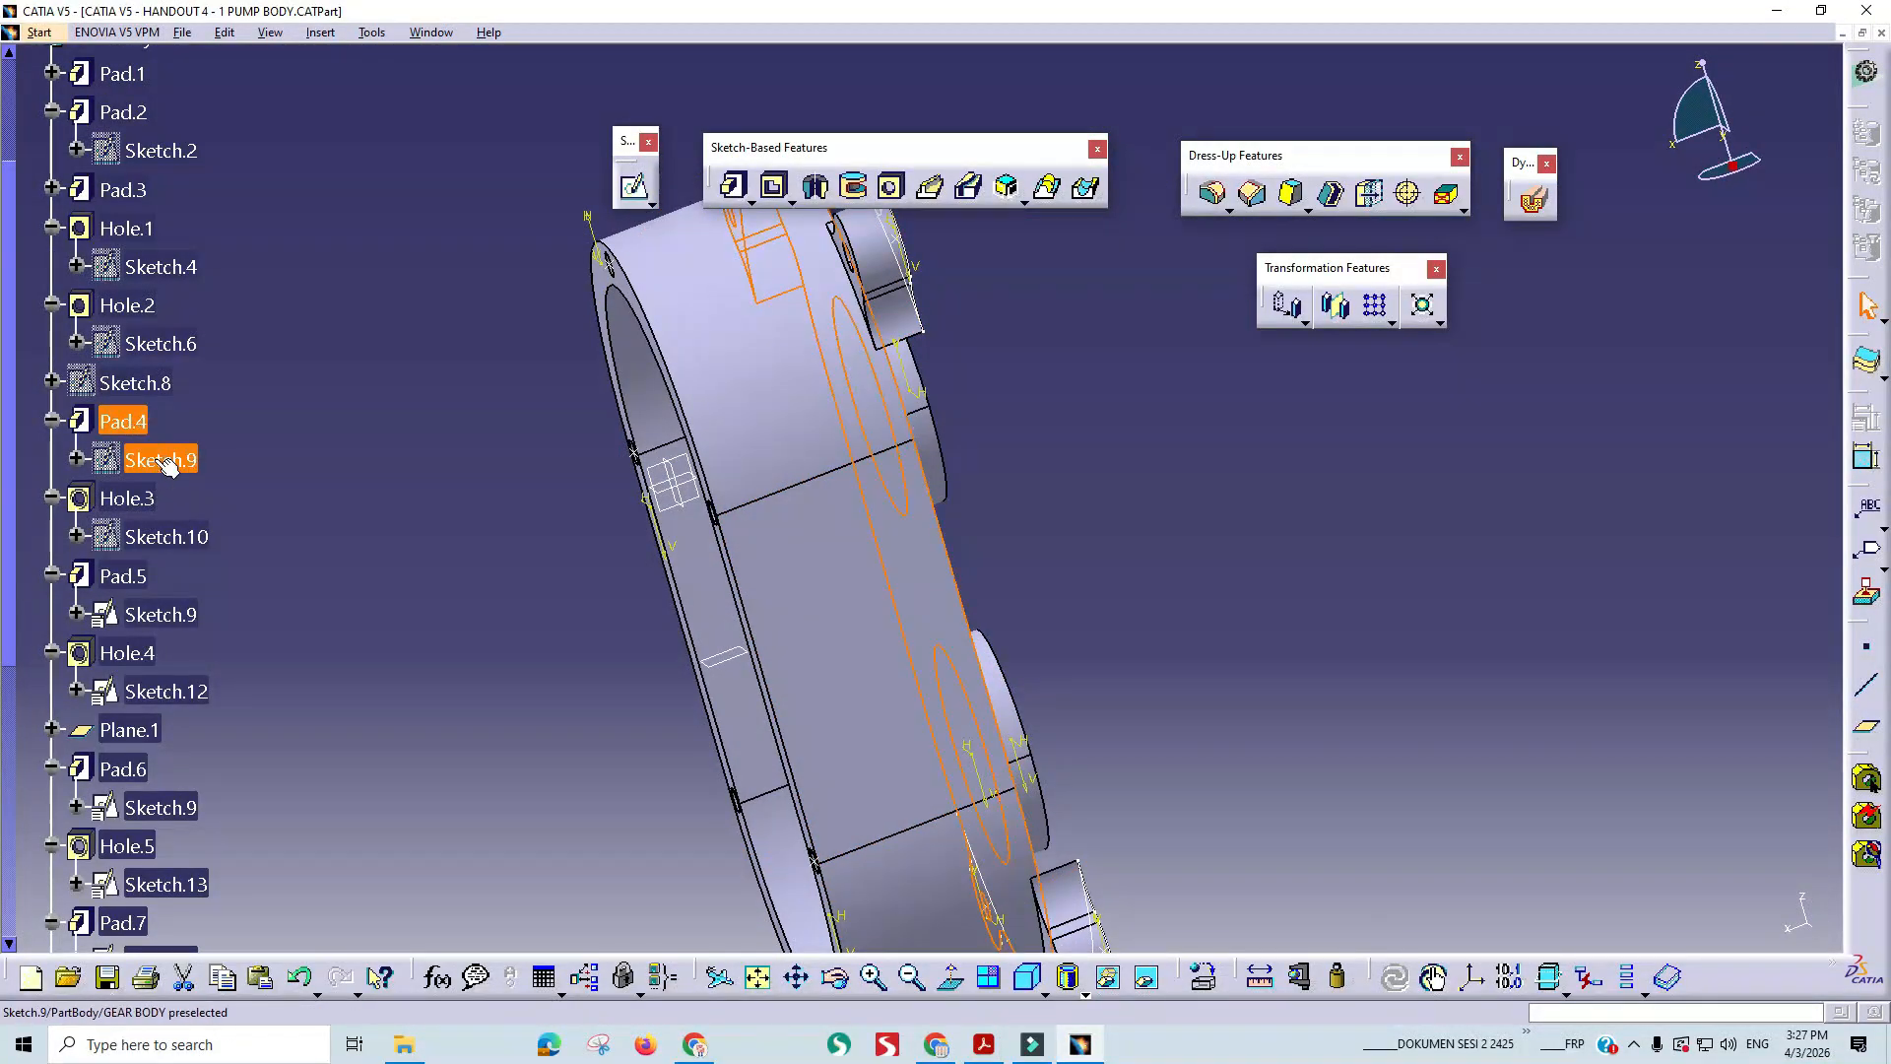
click(140, 581)
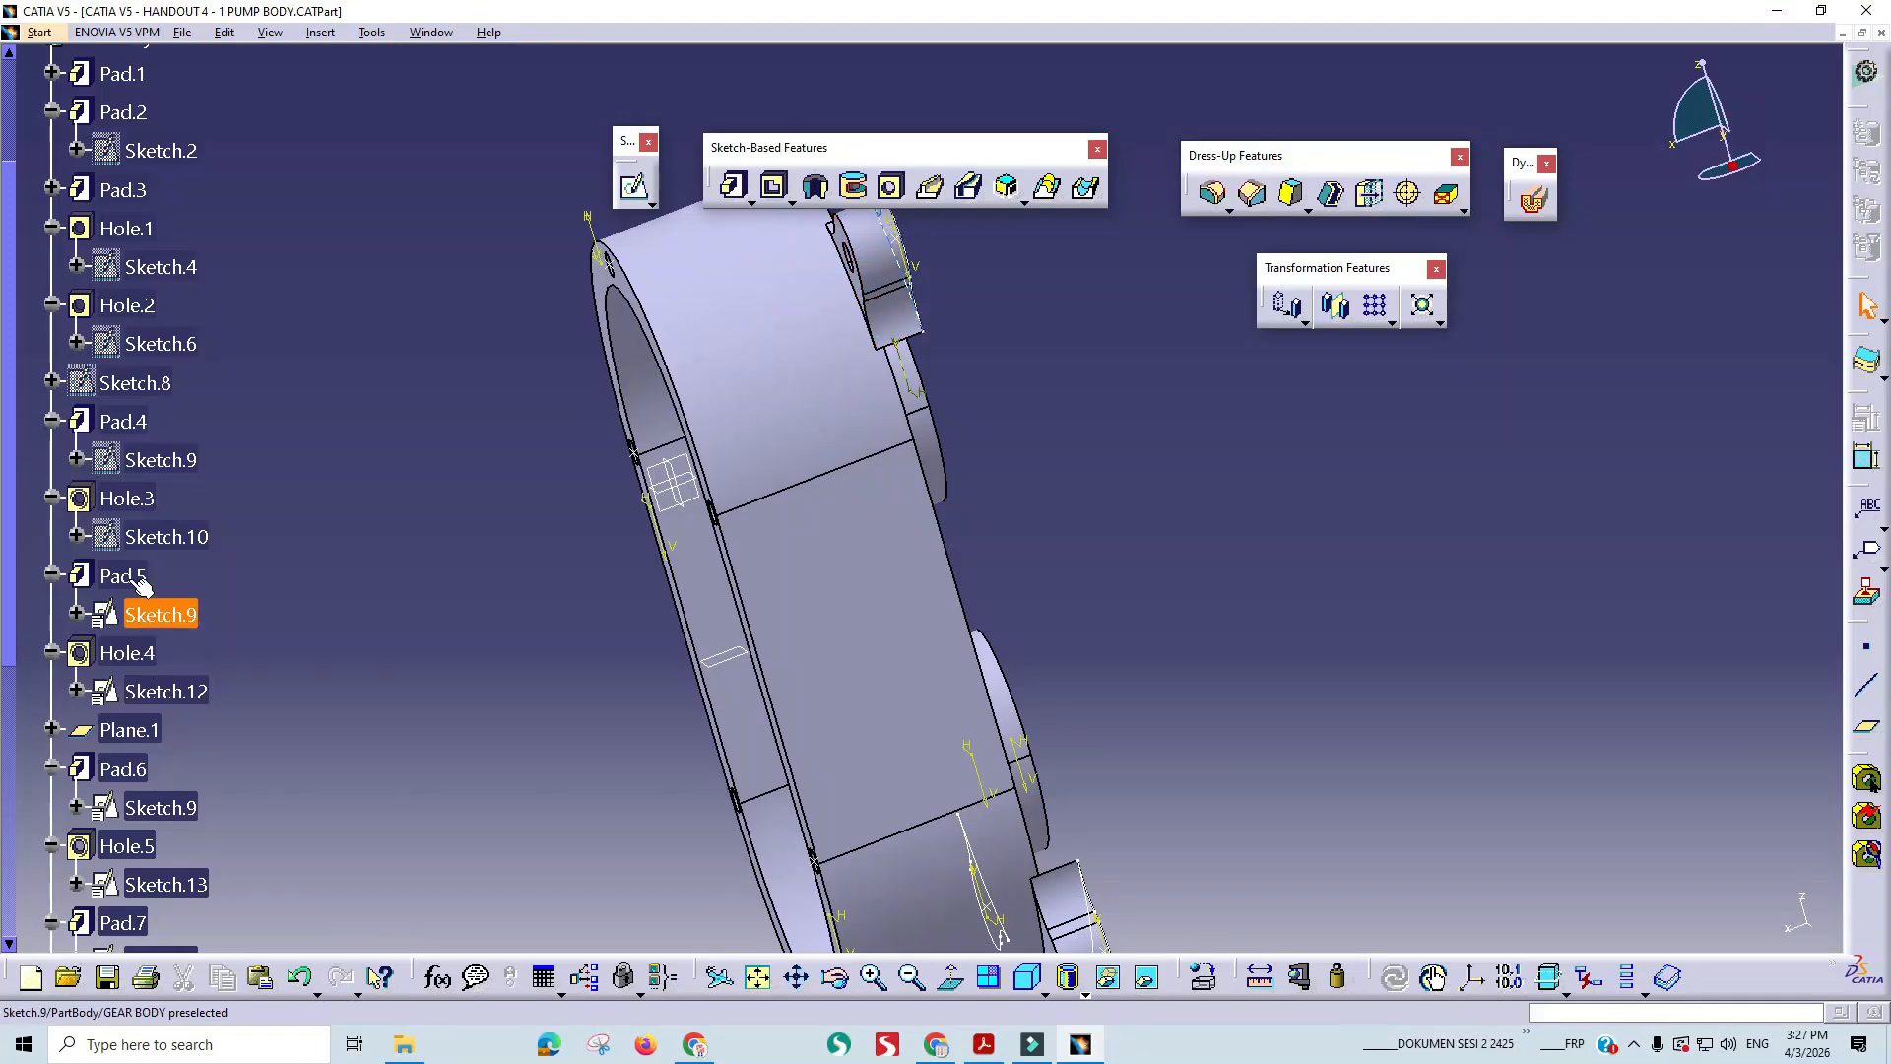
ctrl+click(131, 654)
right_click(131, 654)
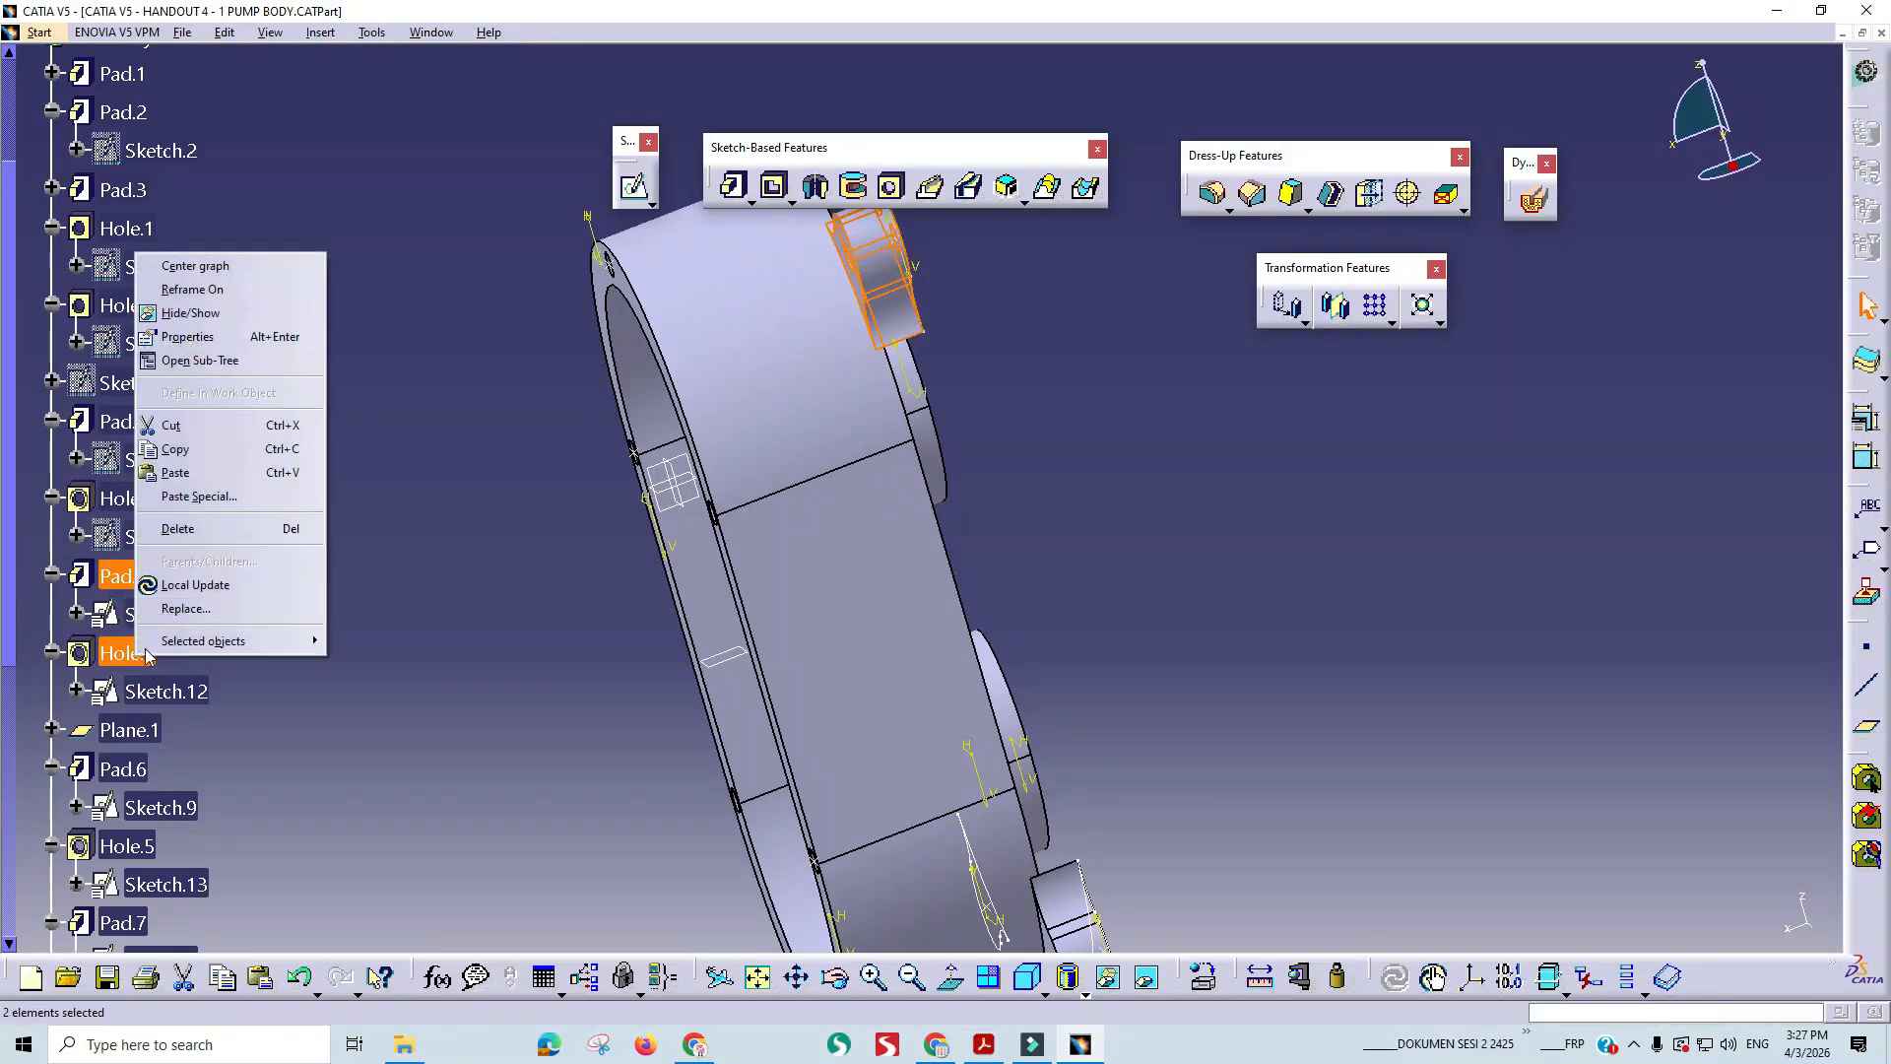
click(207, 531)
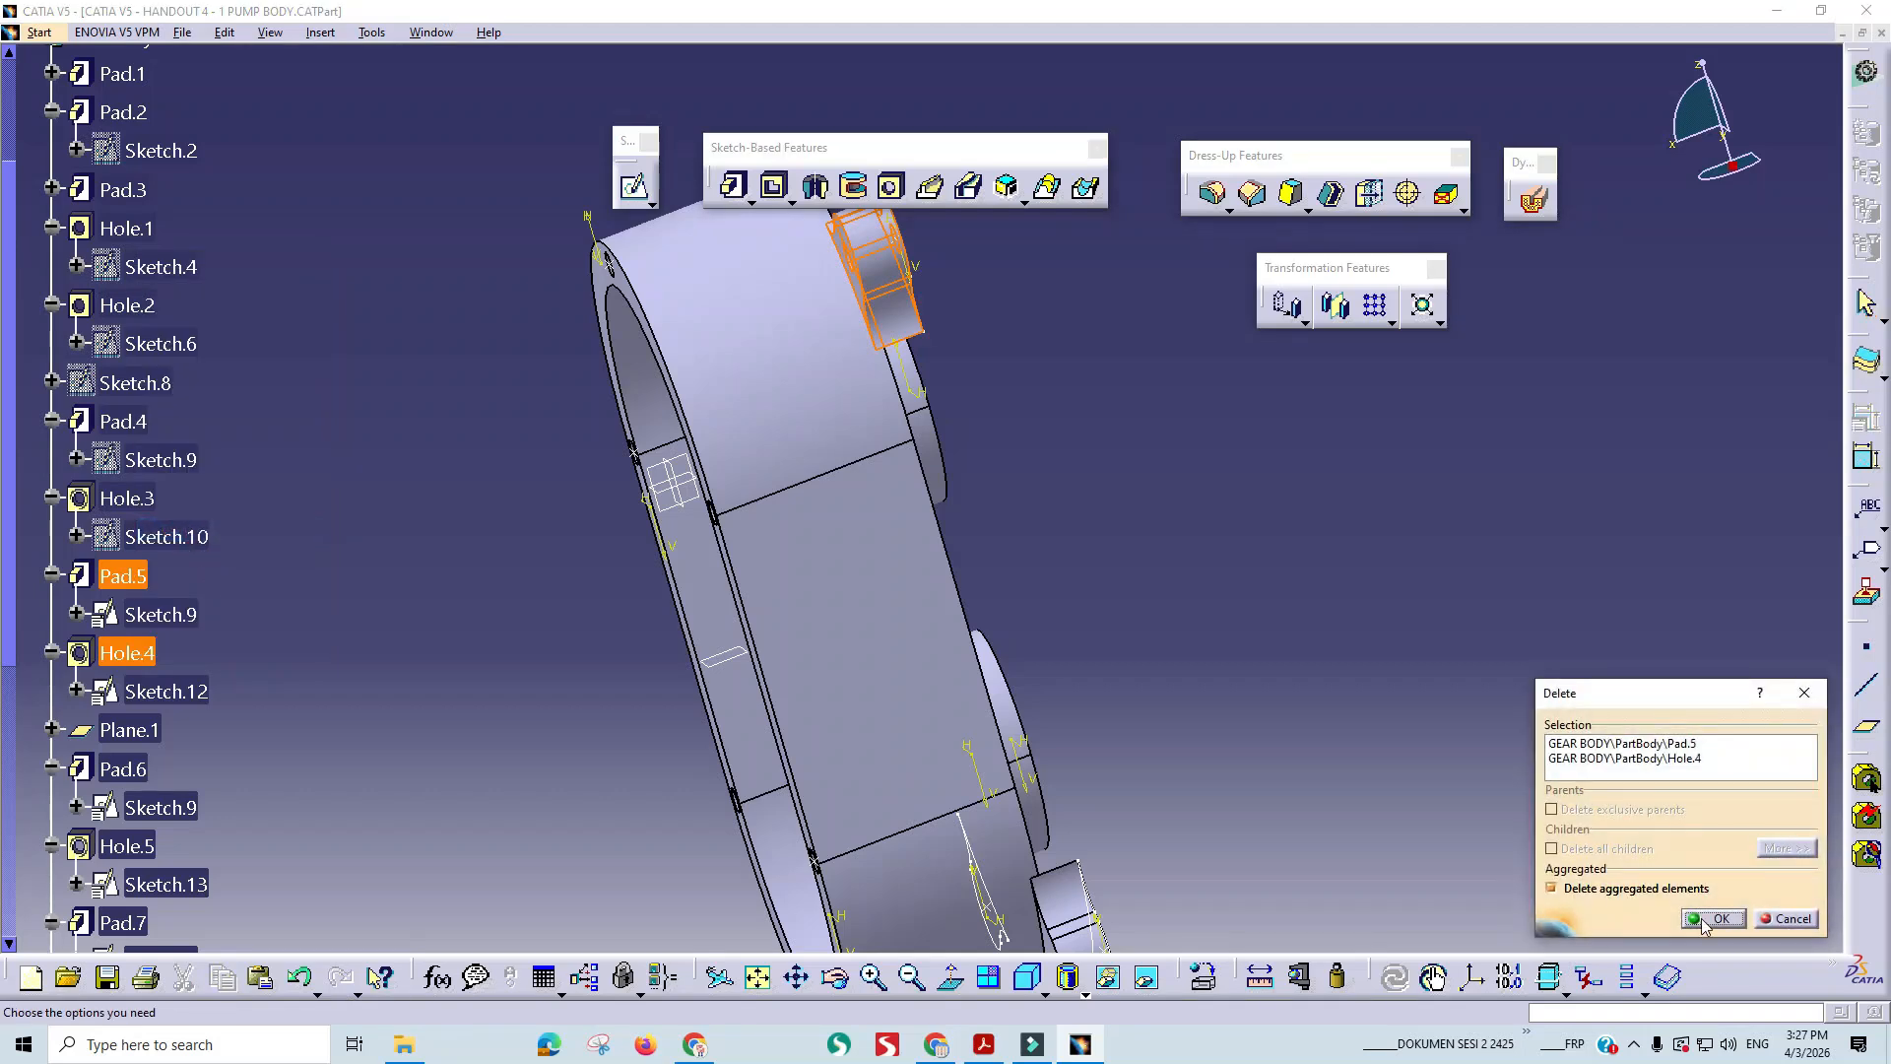
click(1706, 927)
- Delete the lower mounting lug Pad.7 and its hole Hole.6, including their aggregated elements
middle_drag(638, 662, 870, 616)
click(122, 767)
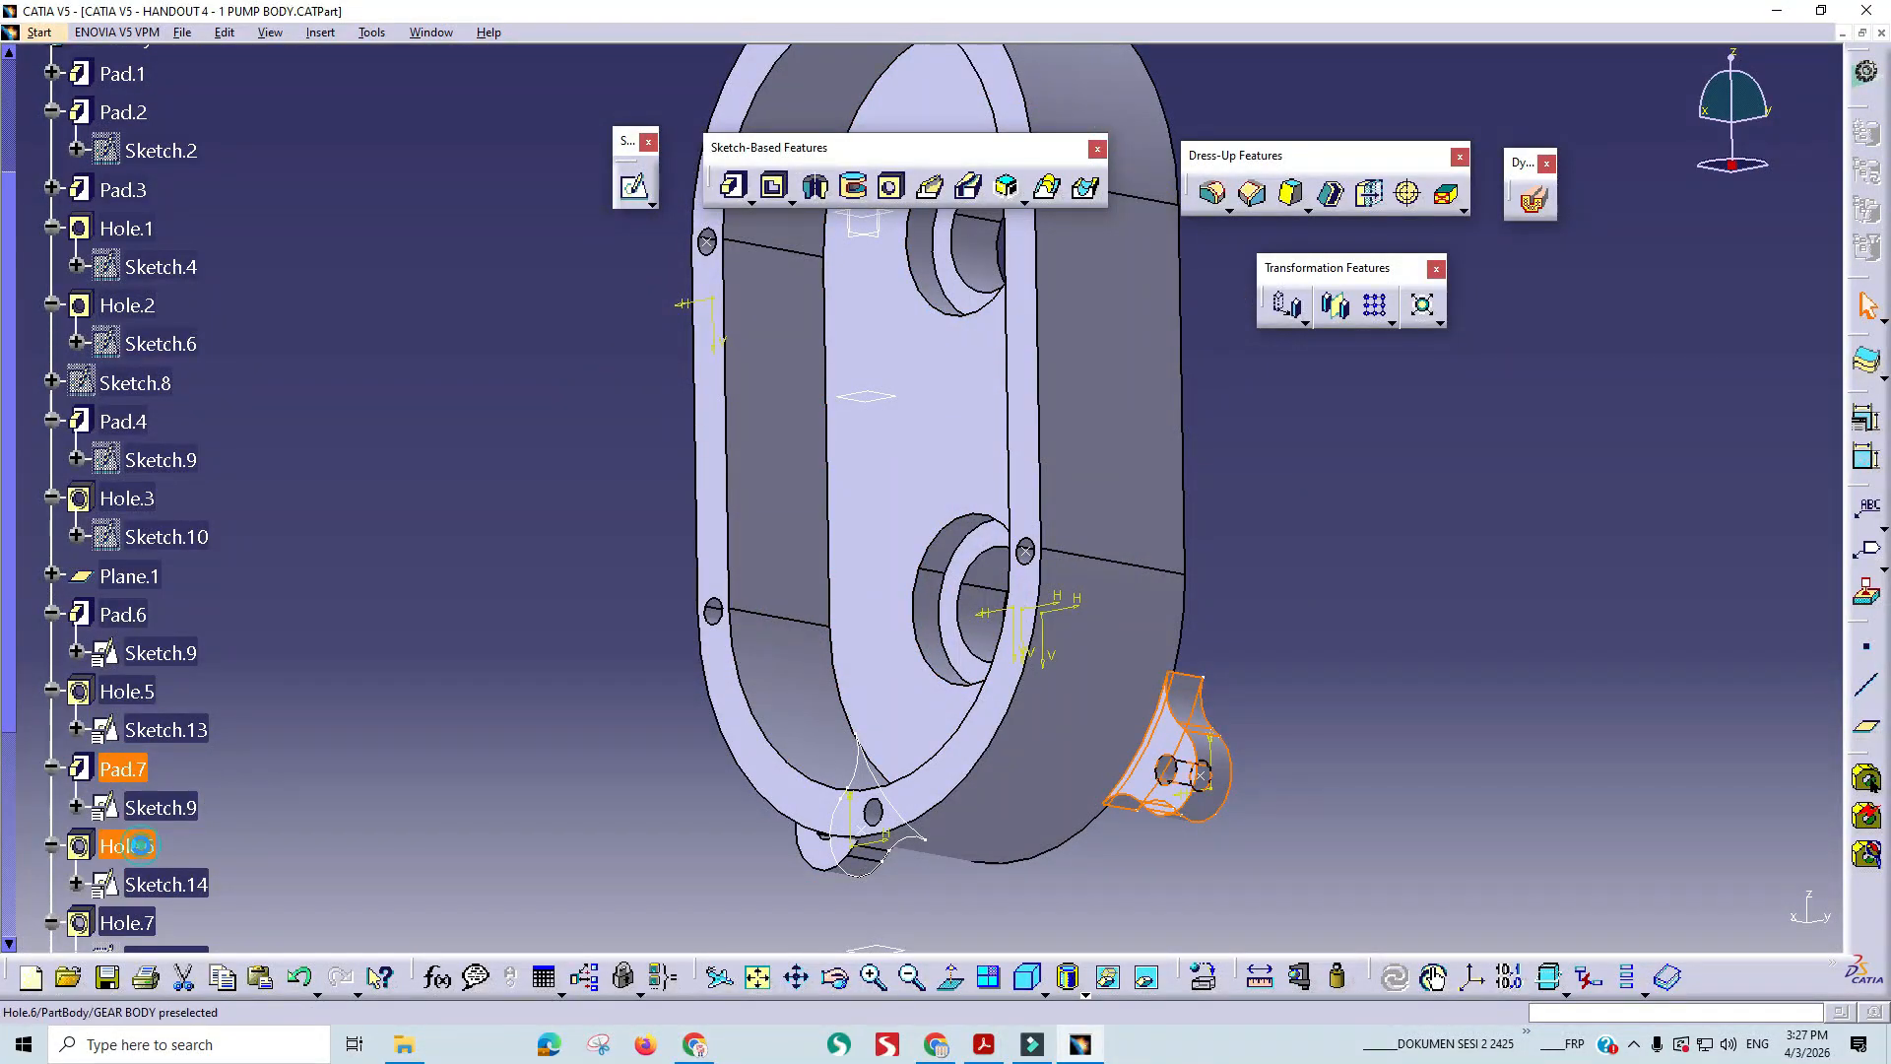
right_click(147, 847)
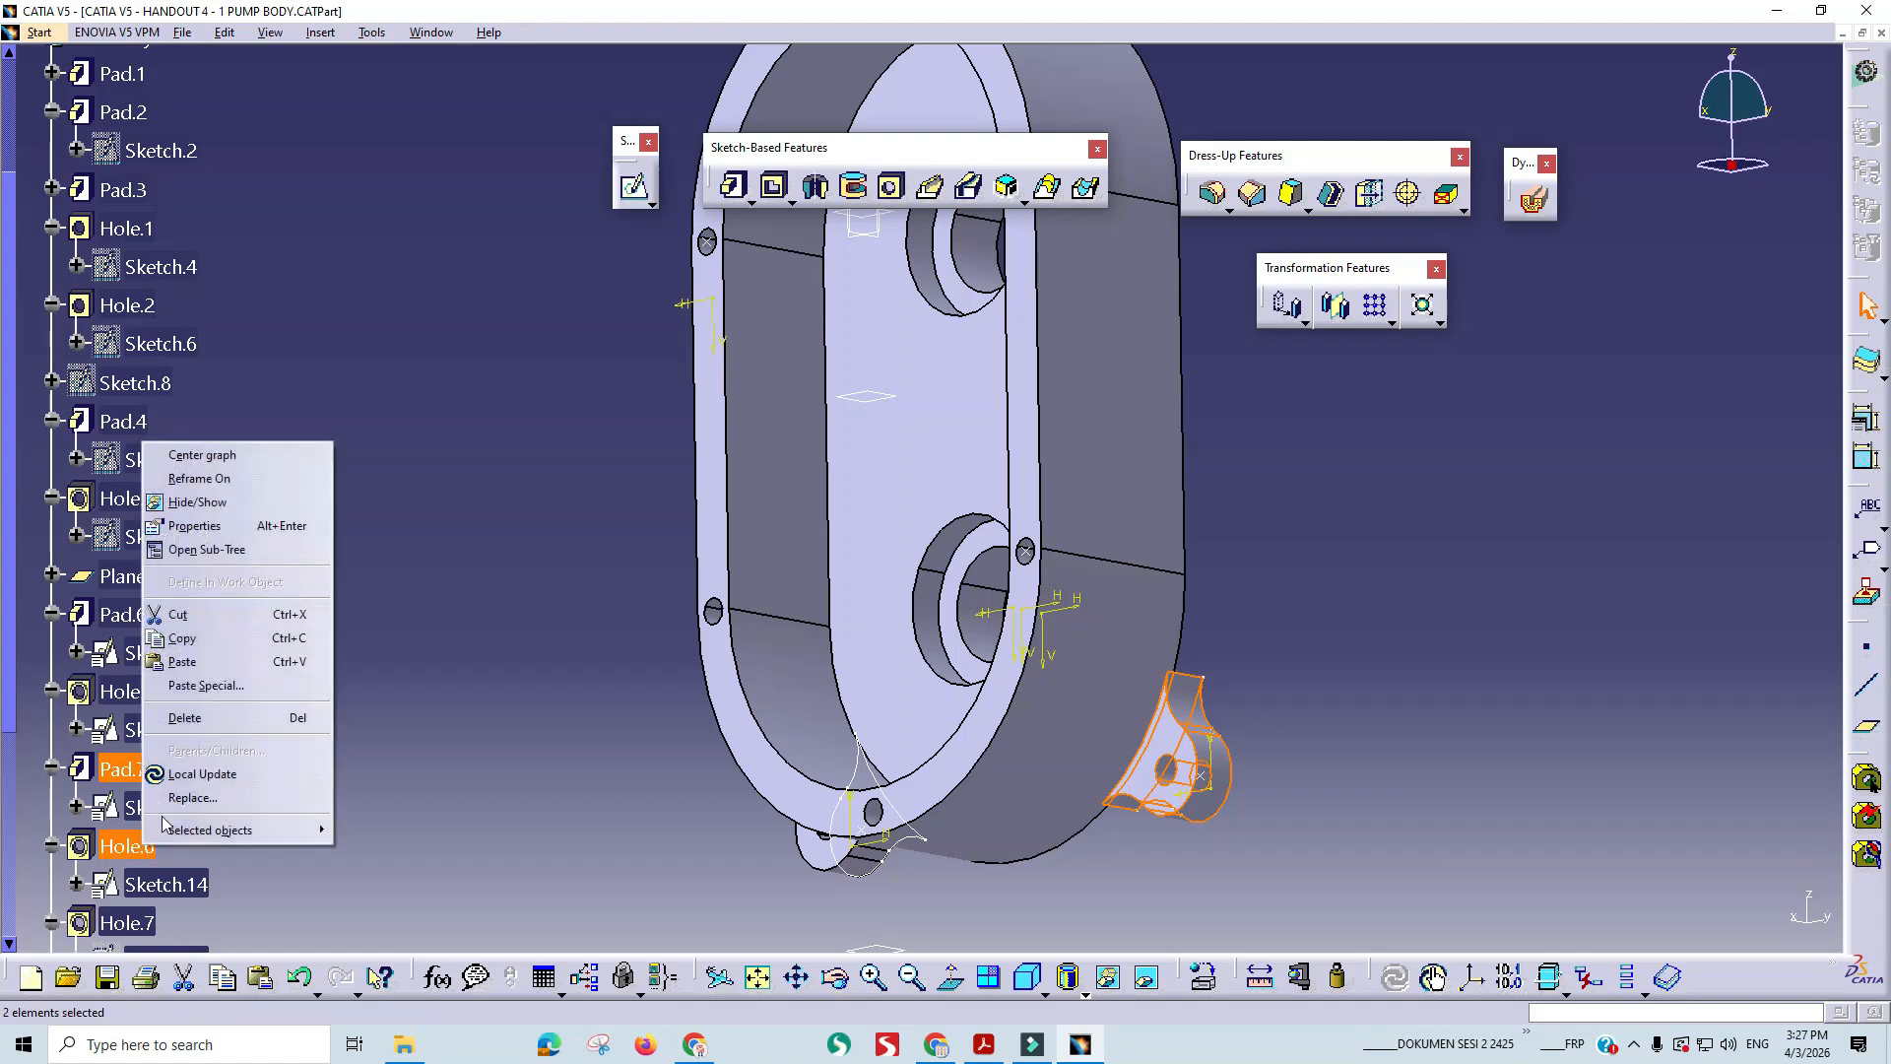
click(202, 722)
click(1721, 918)
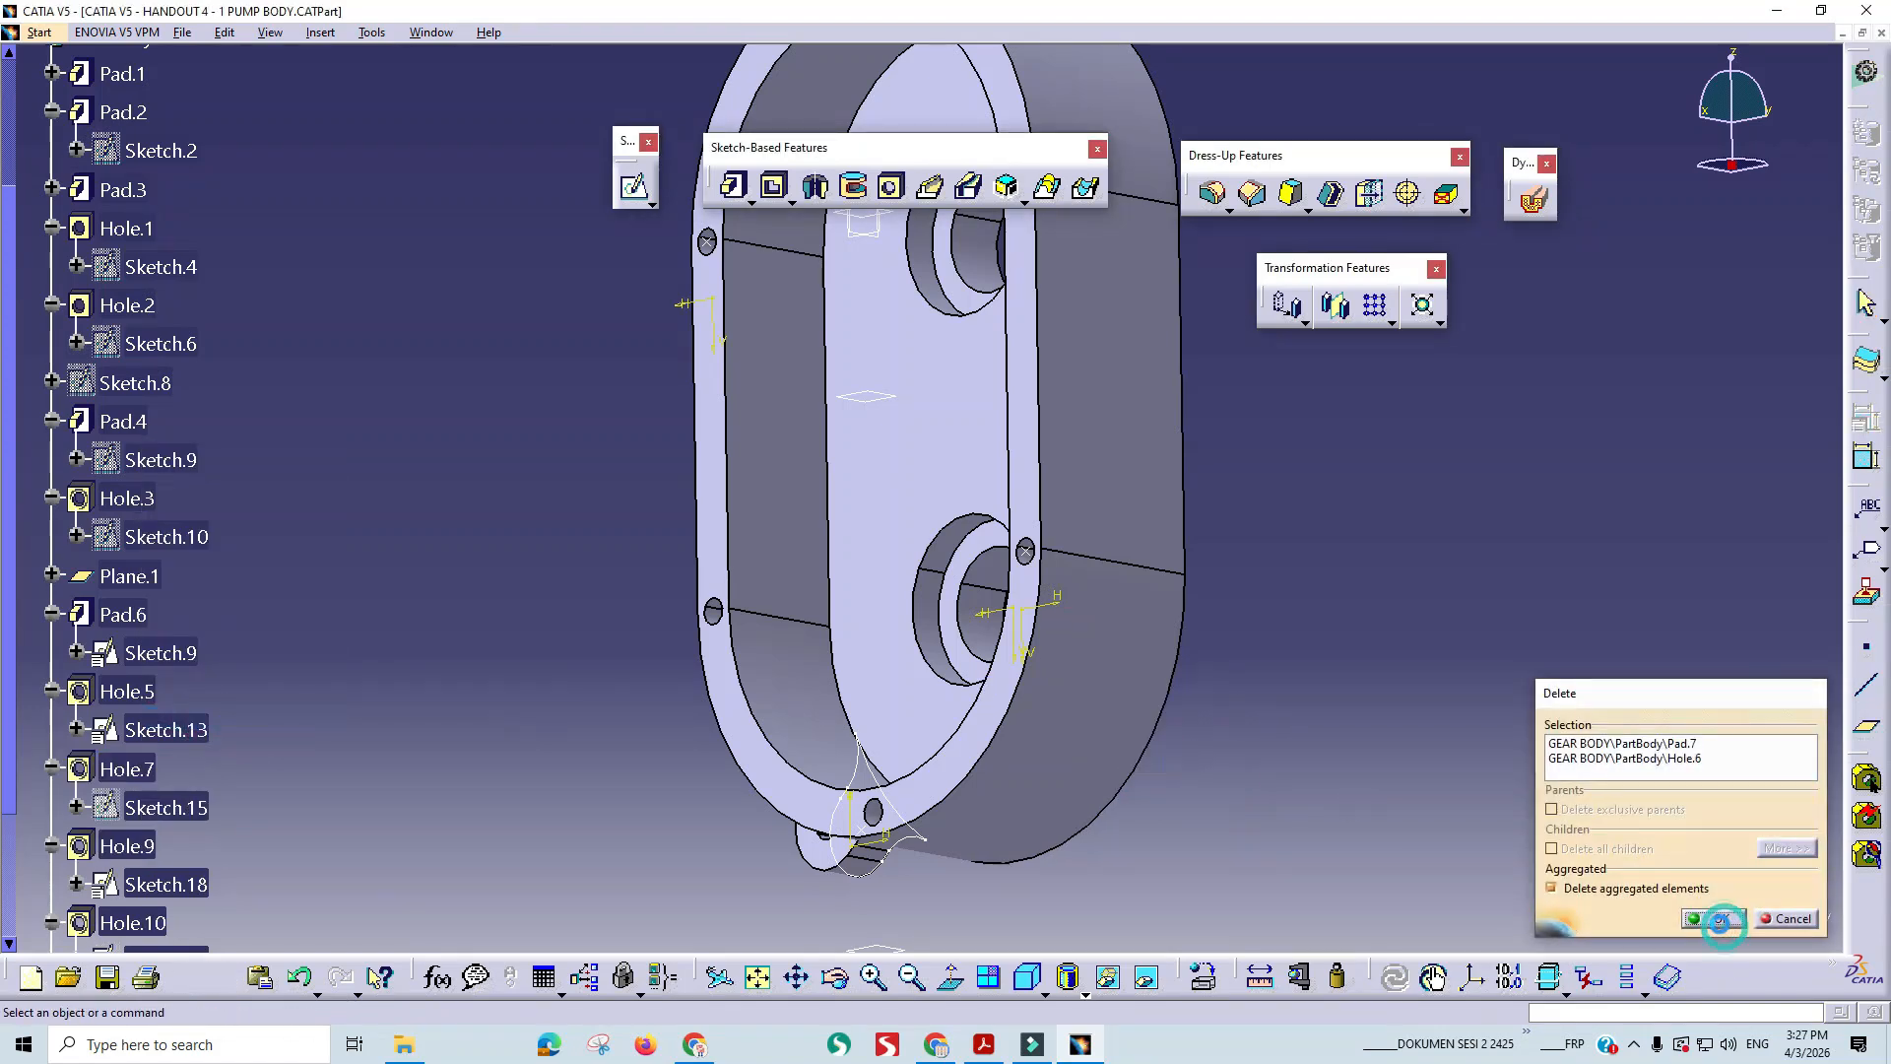
- Examine which of the remaining mounting lugs Pad.4 and Pad.6 produce
middle_drag(788, 591, 732, 687)
click(733, 187)
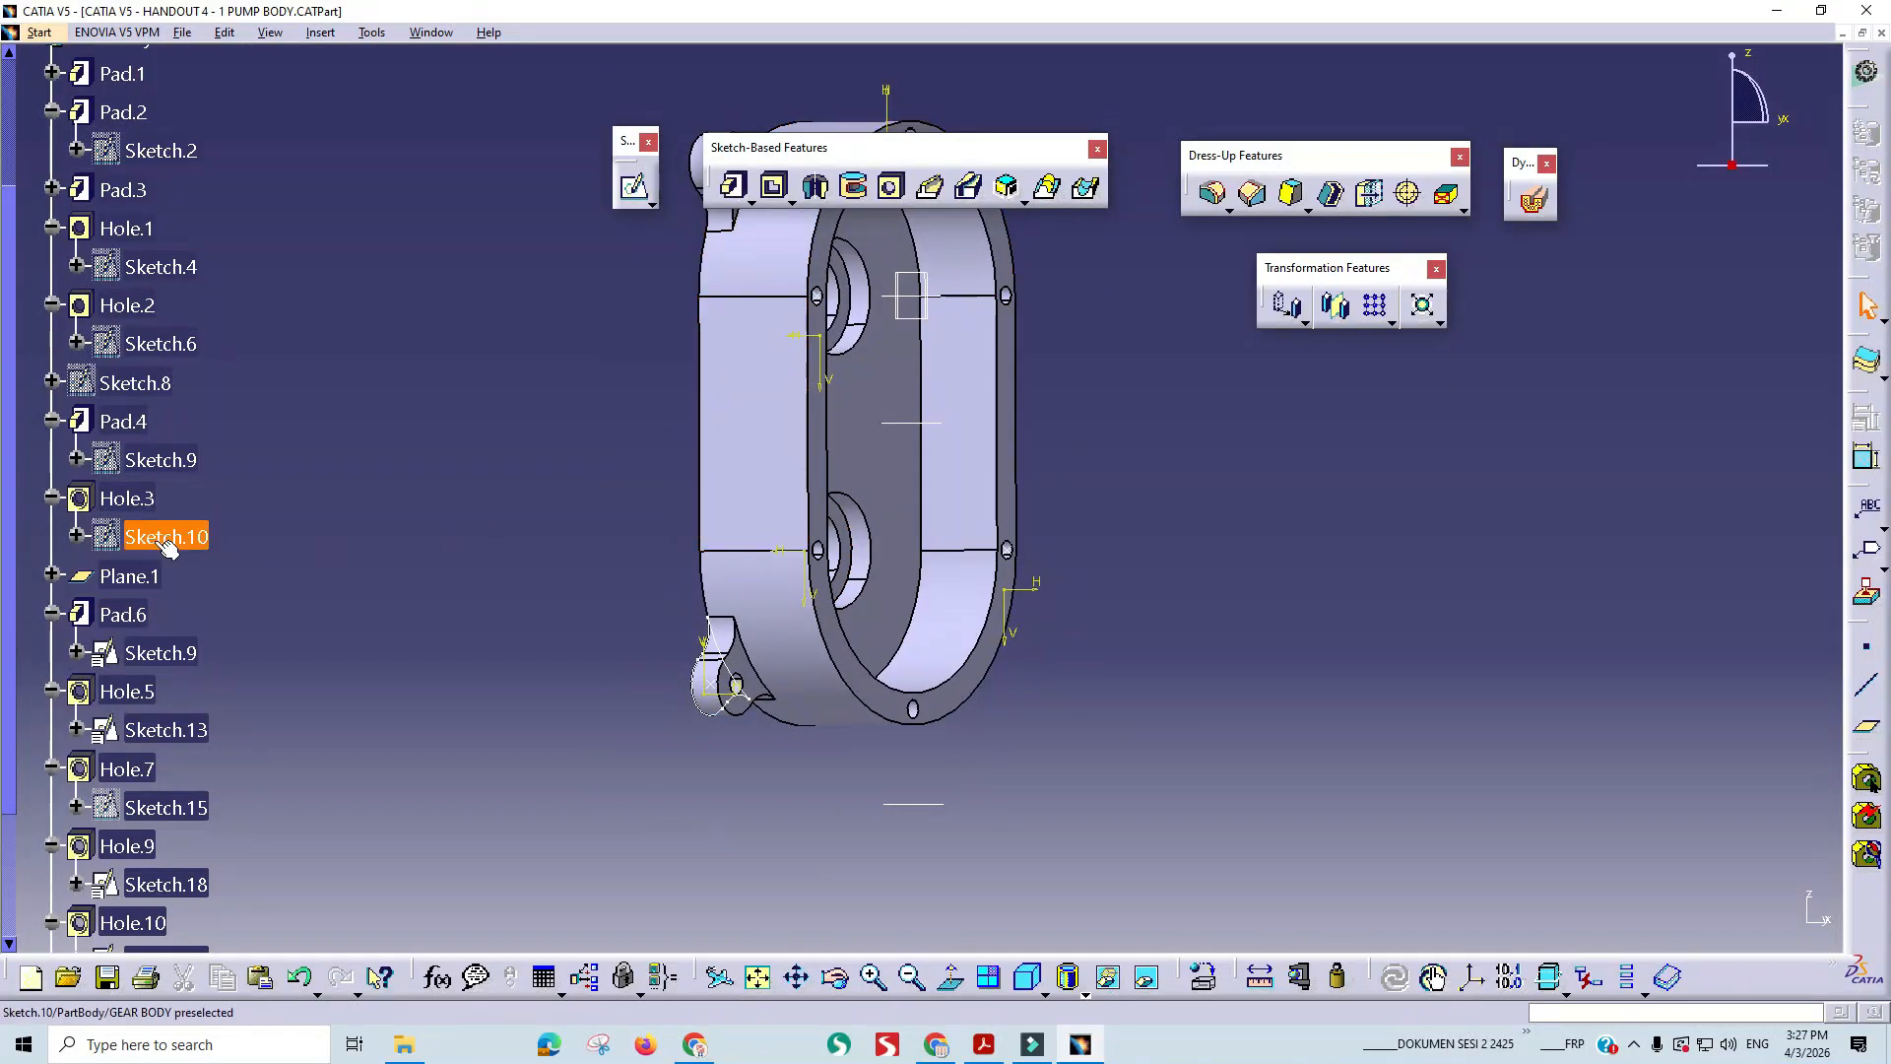
middle_drag(571, 542, 470, 611)
middle_drag(701, 535, 741, 510)
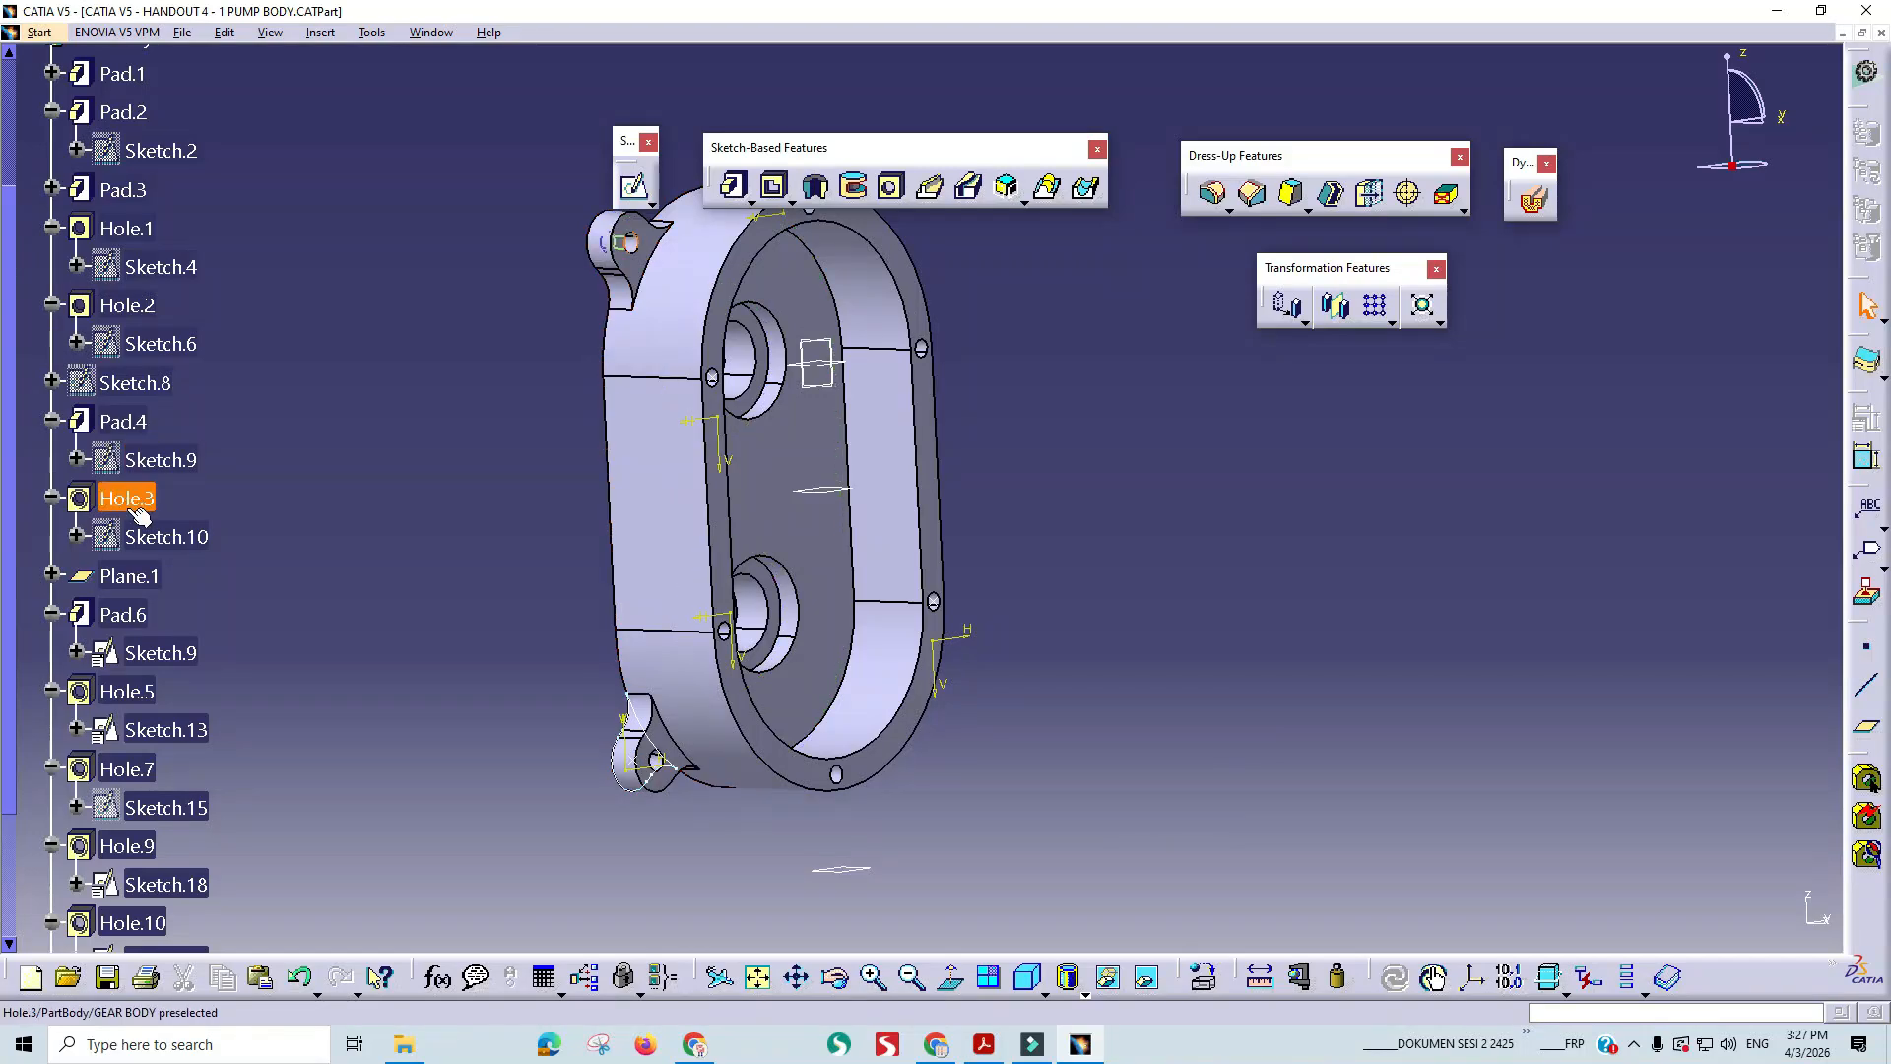
click(129, 429)
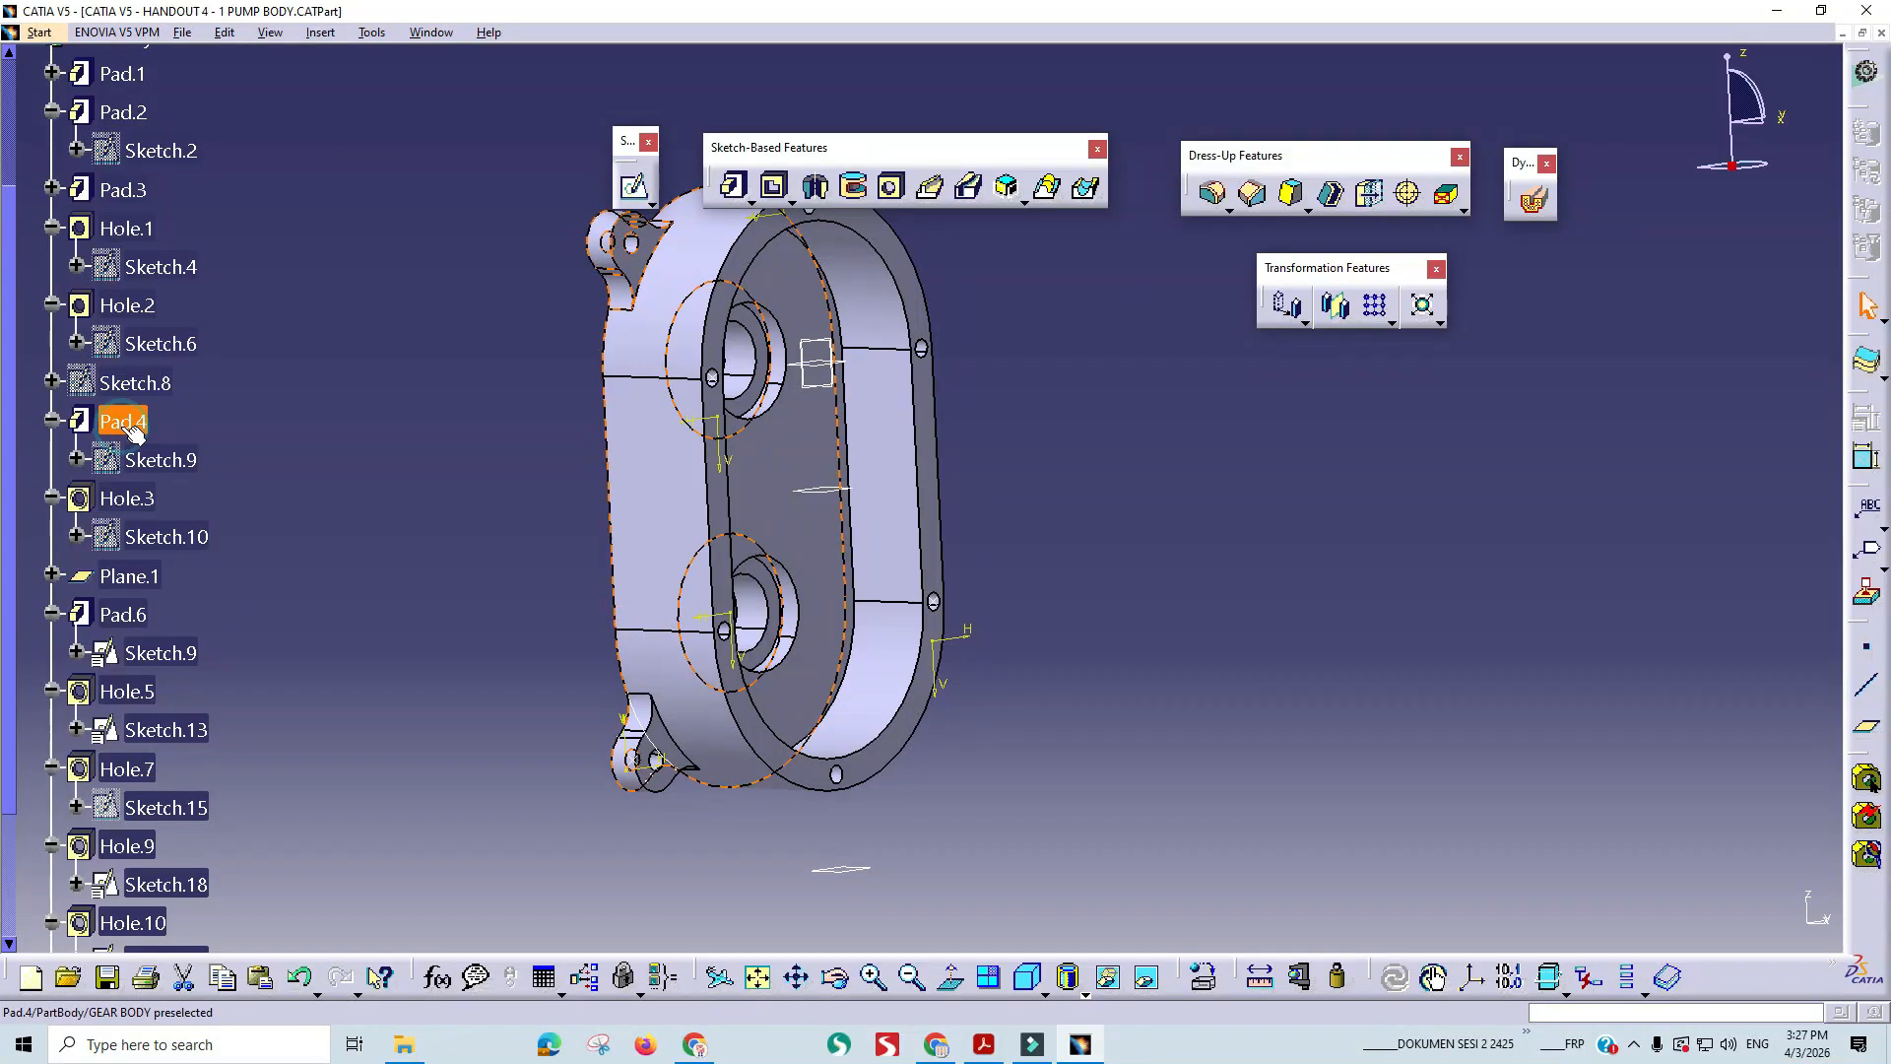
click(128, 615)
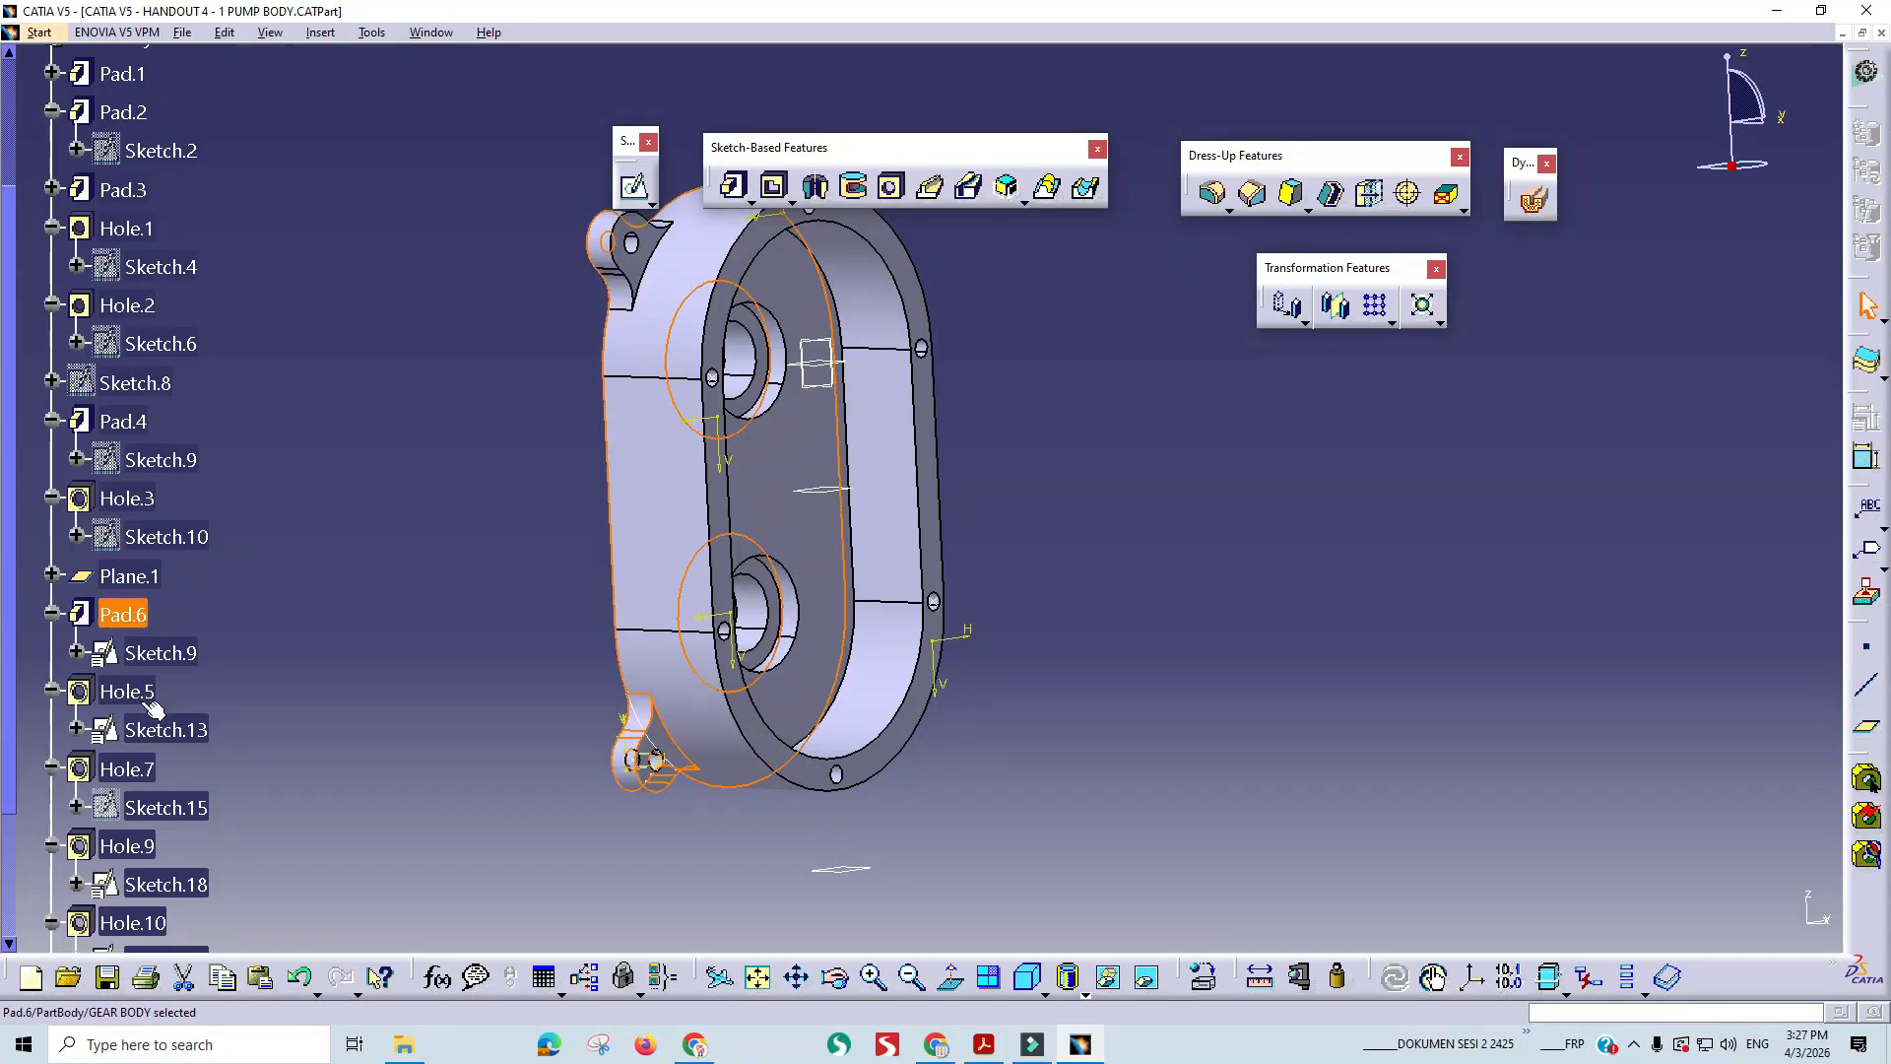
click(308, 712)
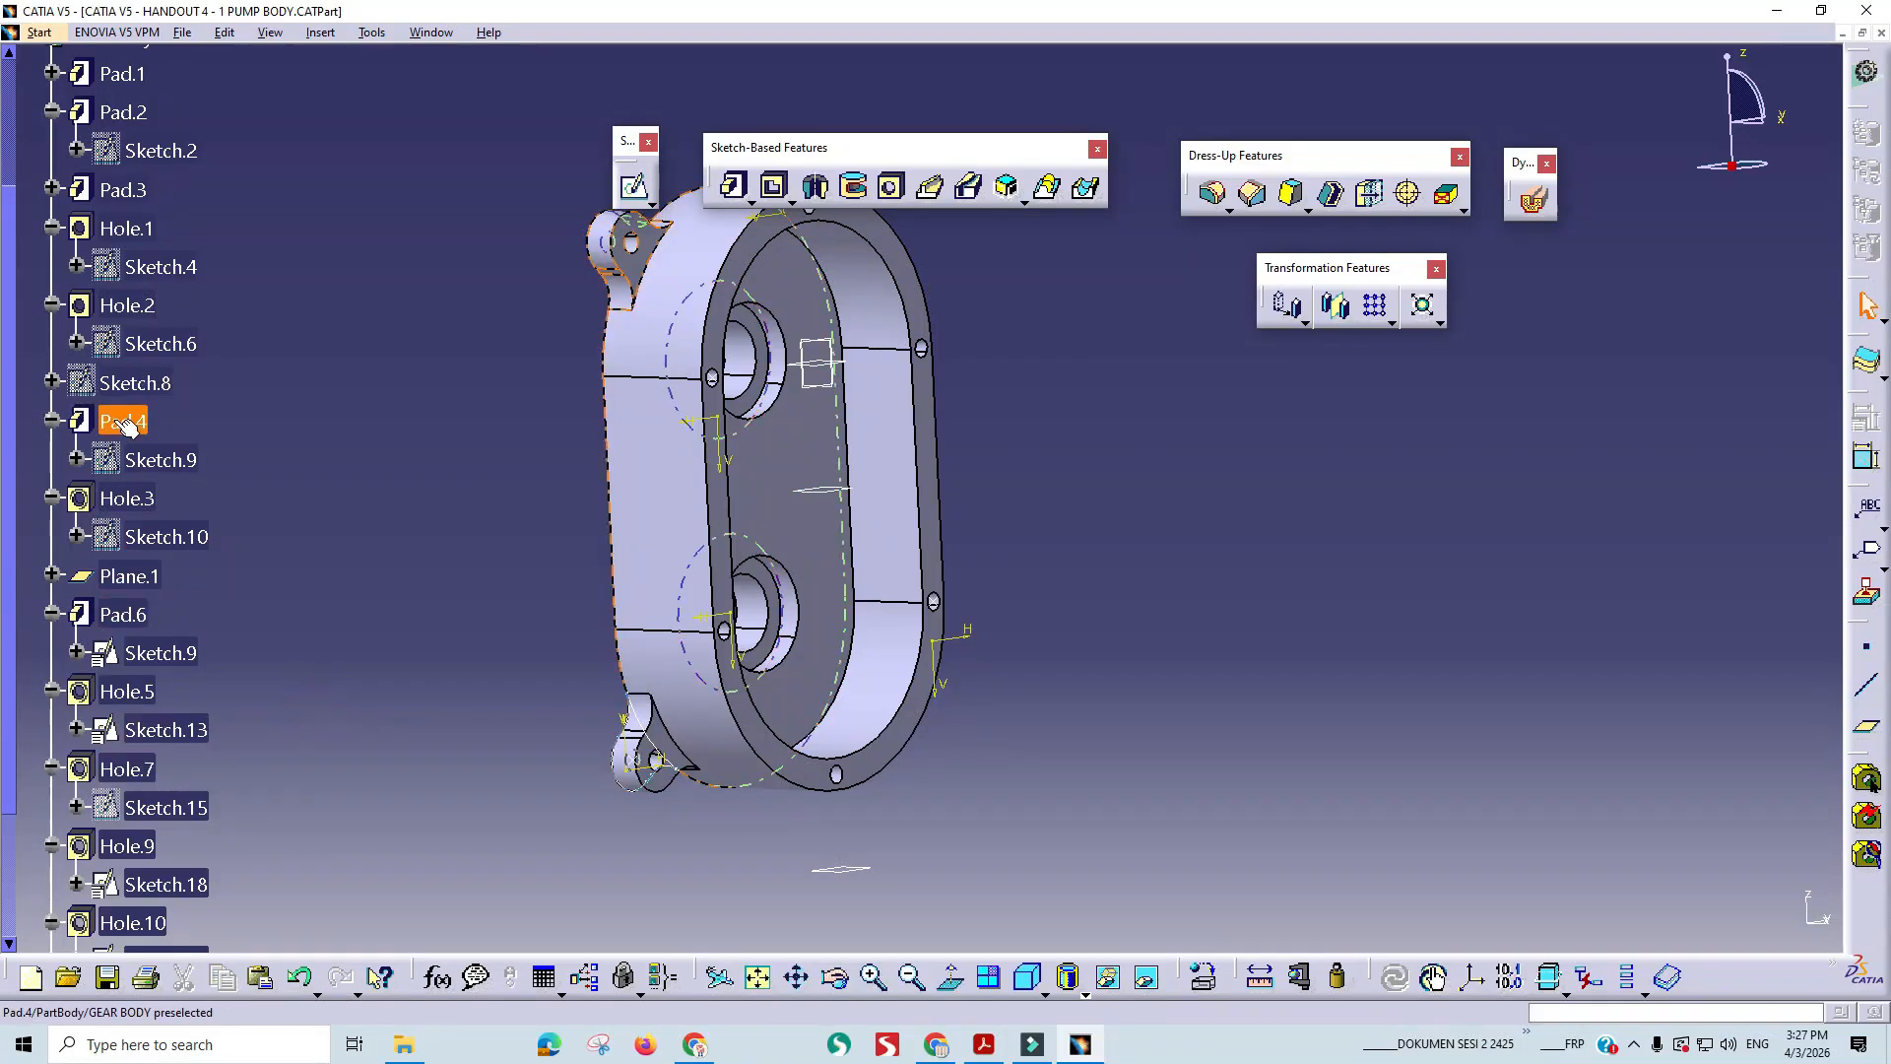
- Mirror the upper mounting lug Pad.4 about the zx plane
click(114, 421)
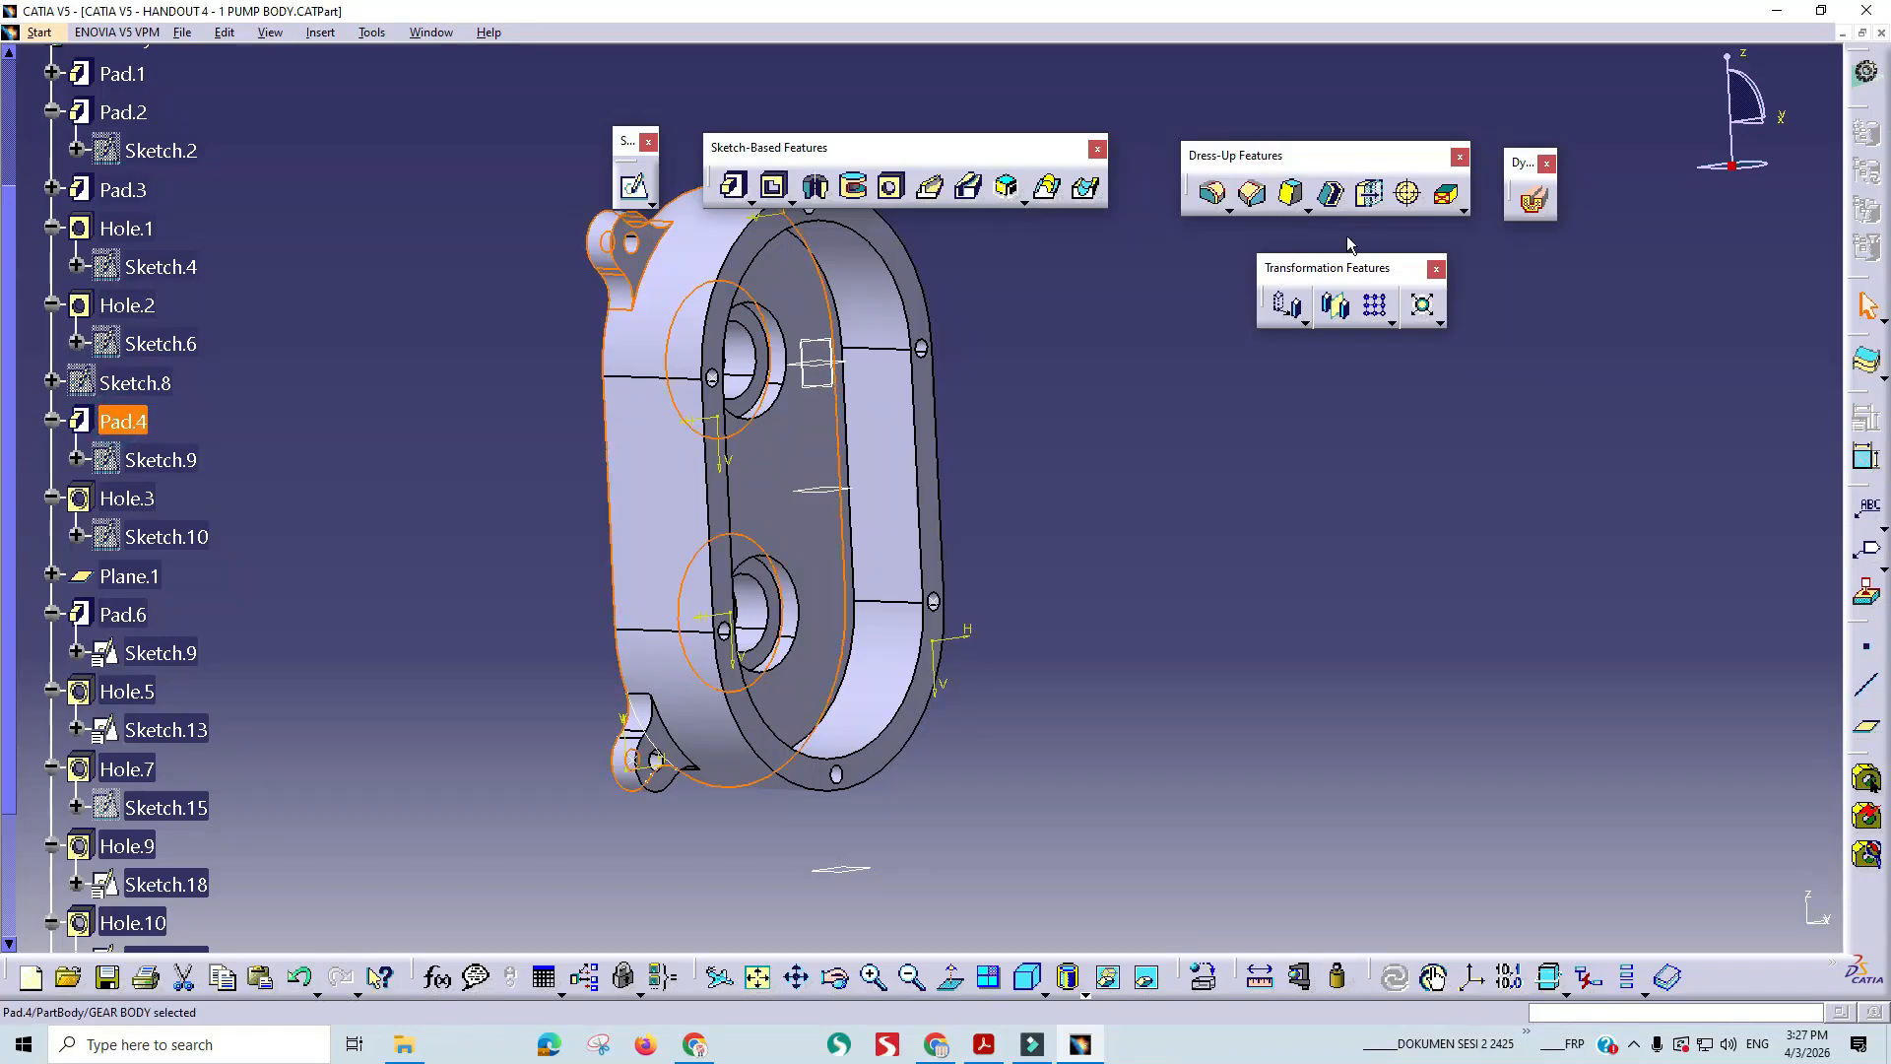
click(1336, 305)
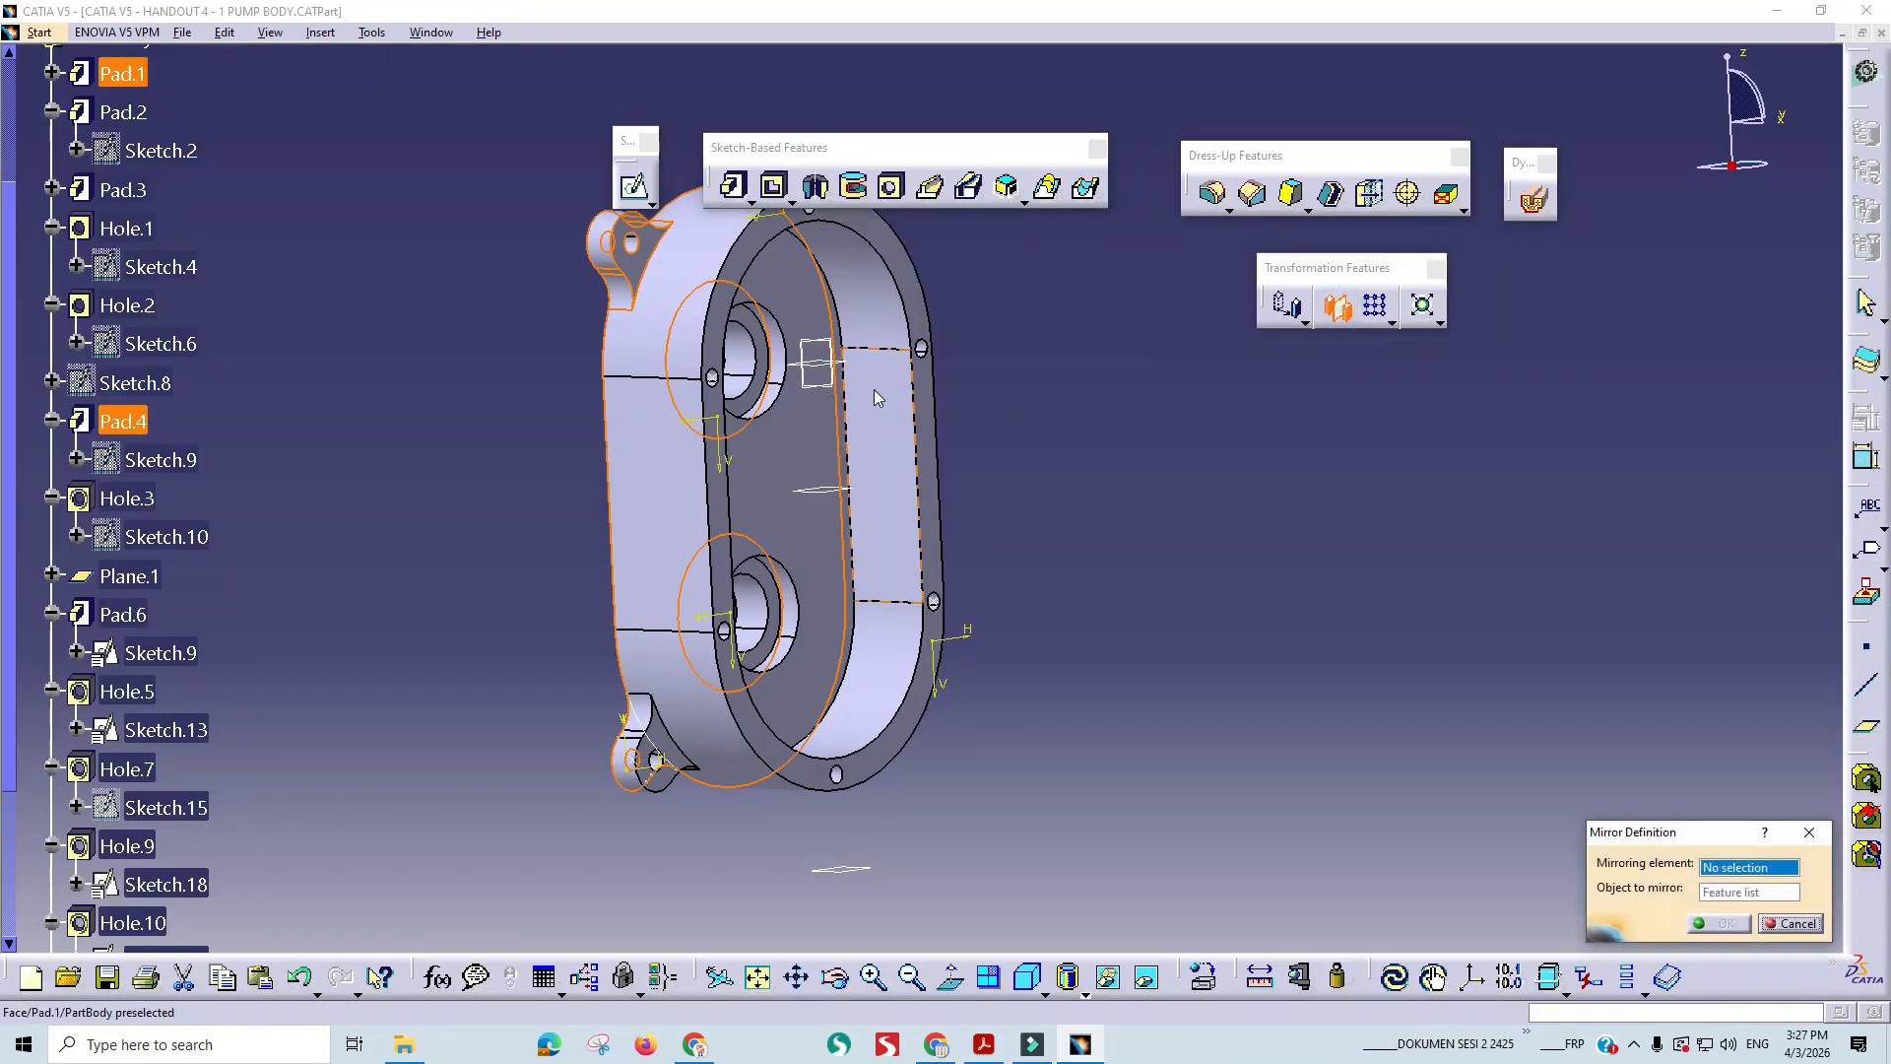
middle_drag(835, 396, 790, 432)
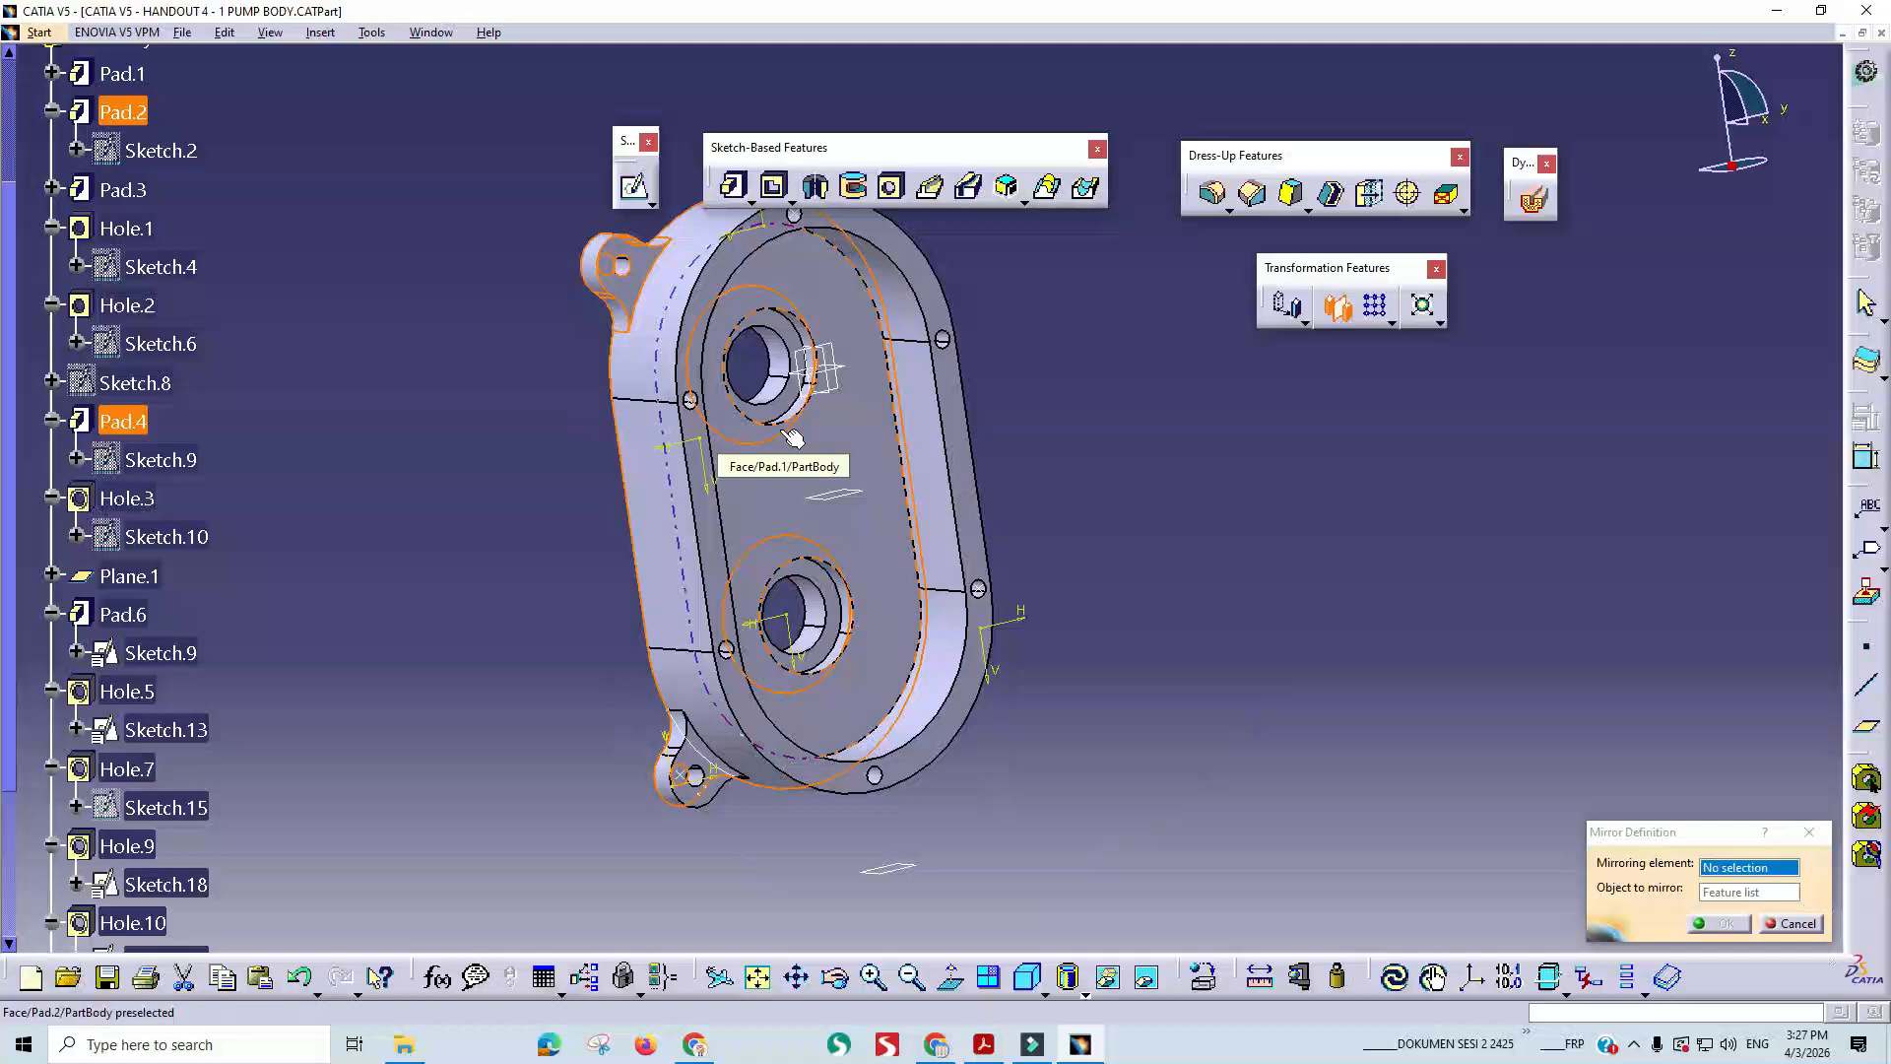
click(838, 395)
middle_drag(838, 395, 836, 504)
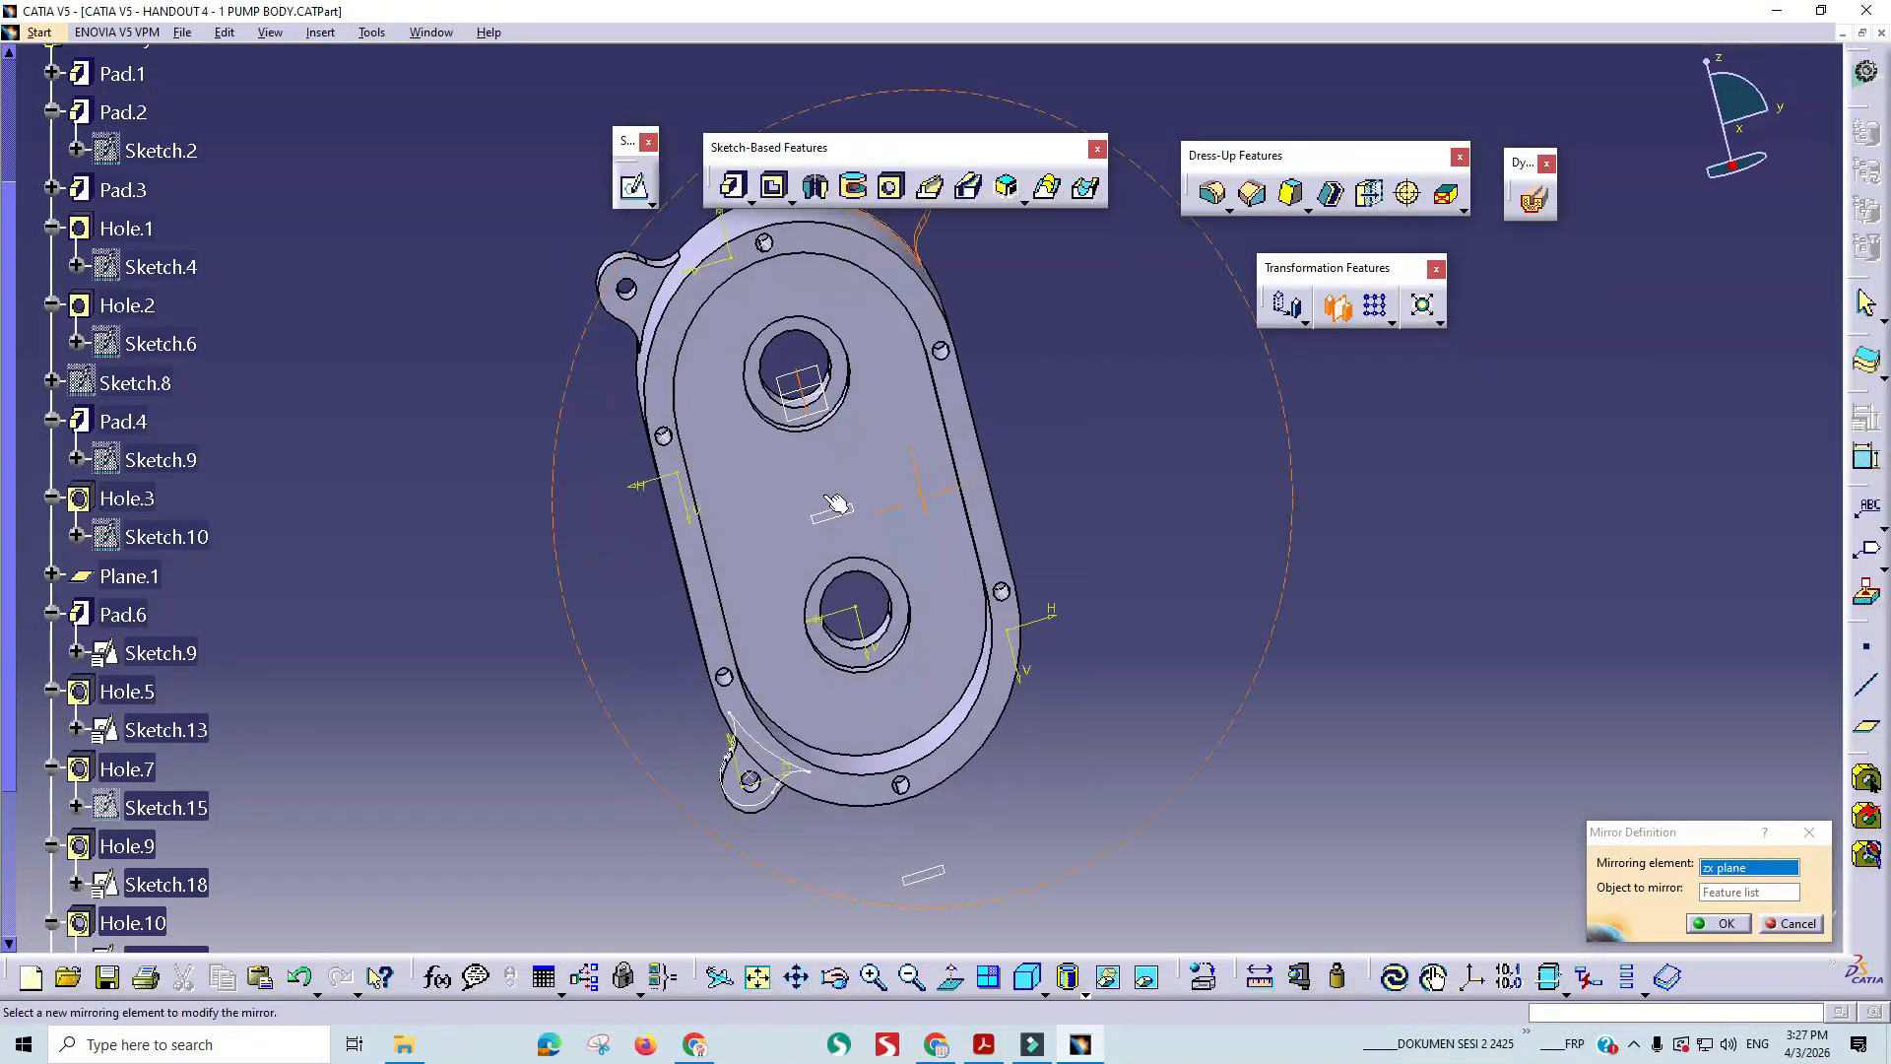
click(1719, 924)
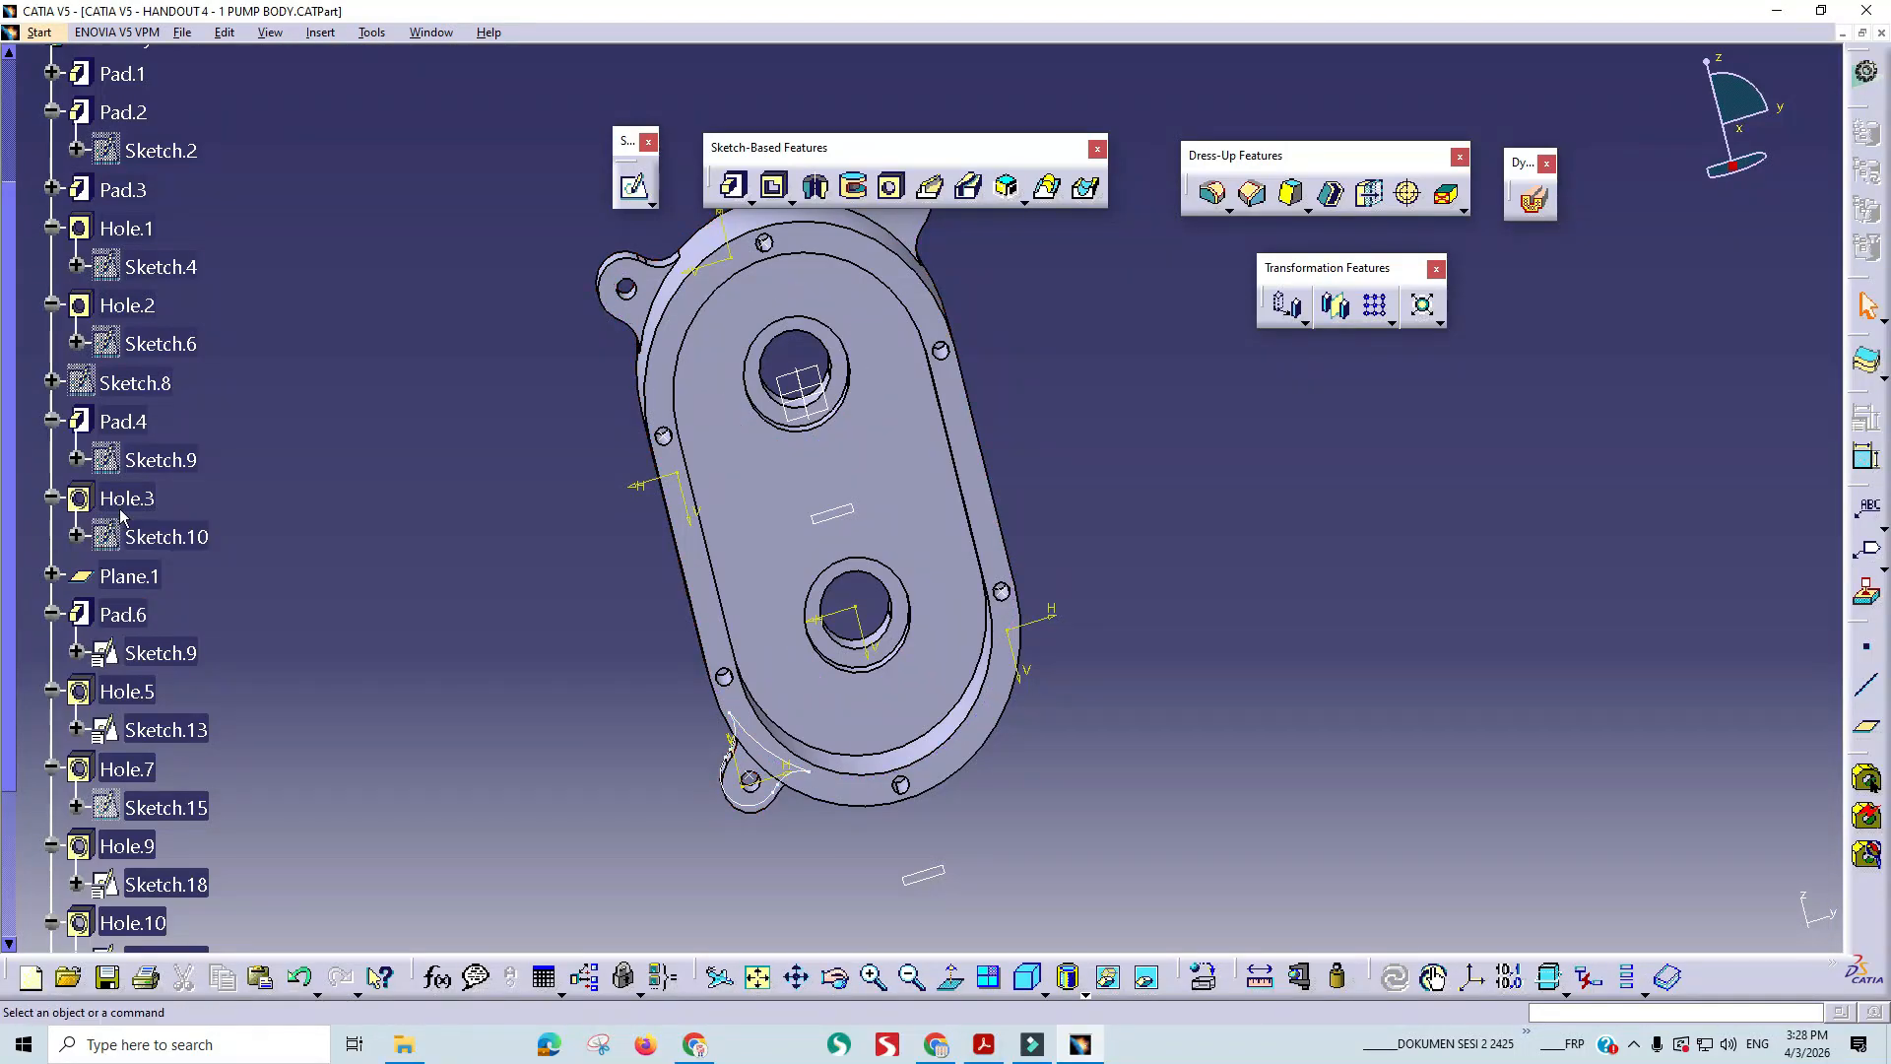
- Mirror the upper lug's hole, Hole.3, about the zx plane
click(119, 423)
click(126, 498)
middle_drag(584, 669, 534, 800)
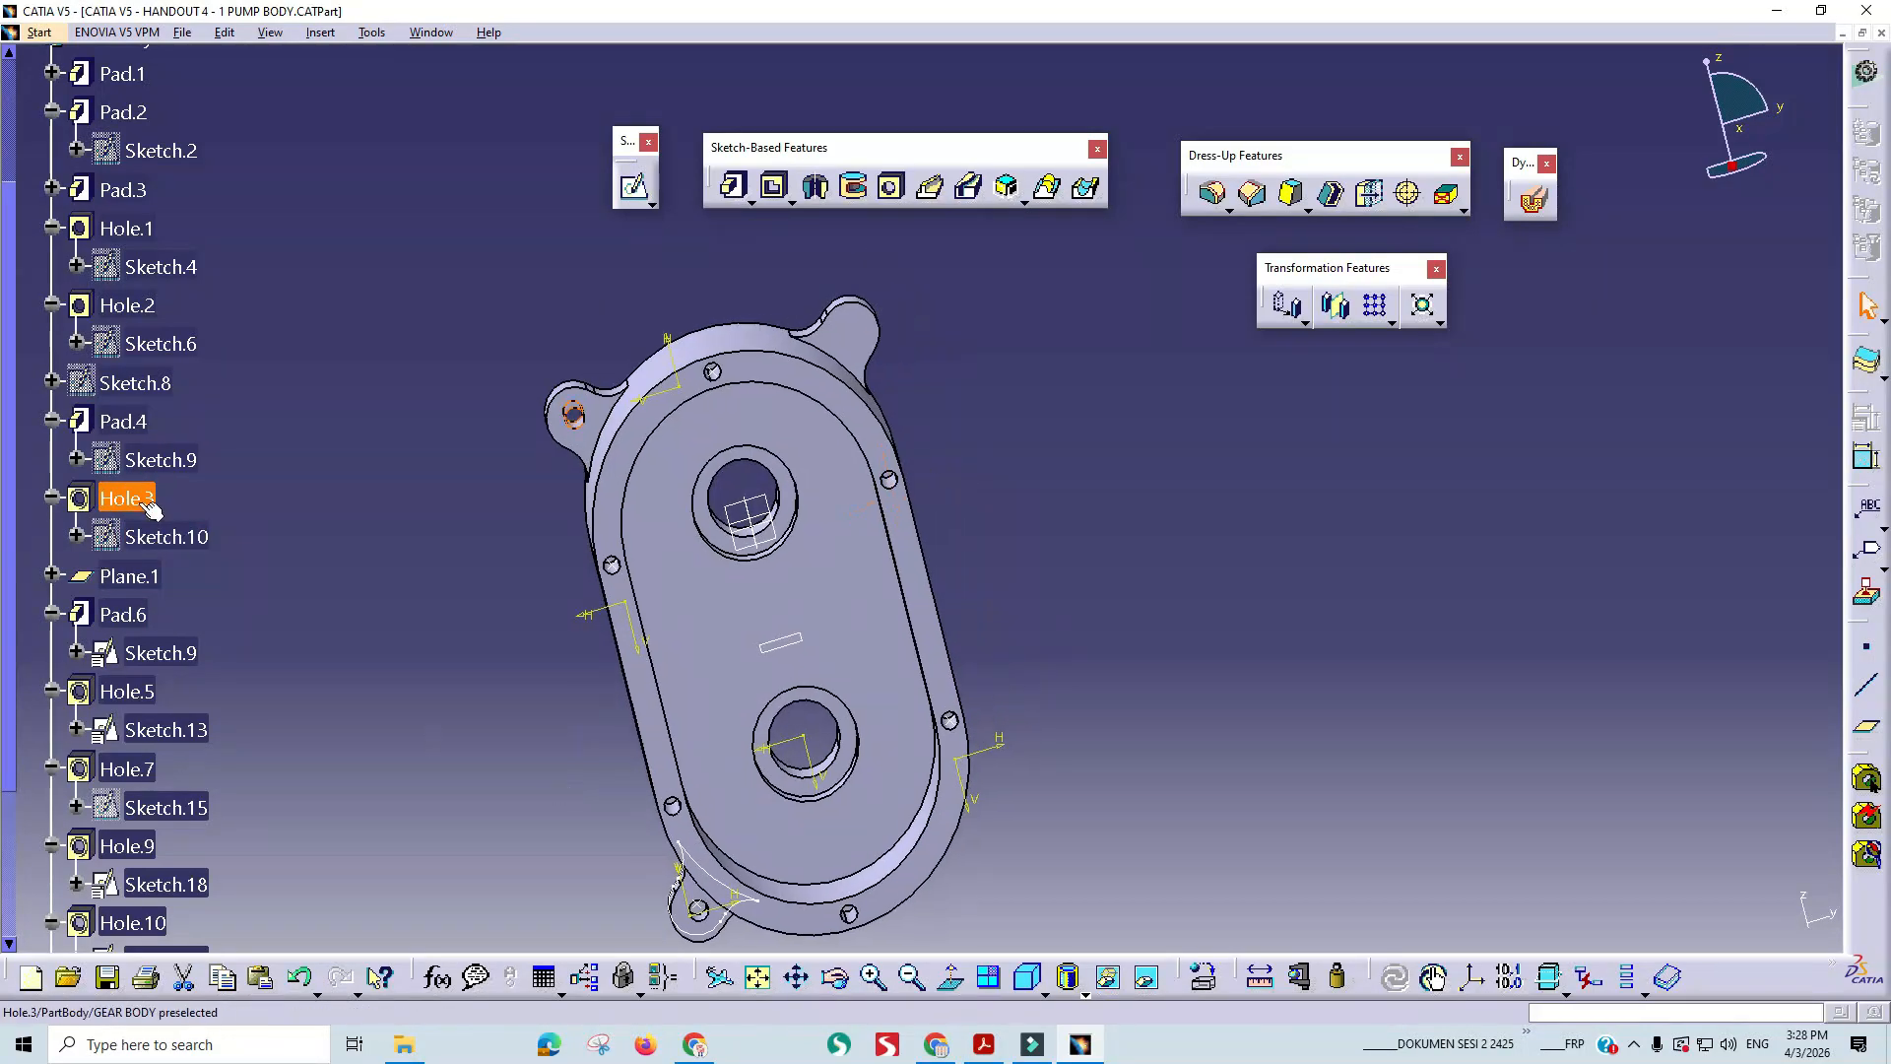
click(1340, 307)
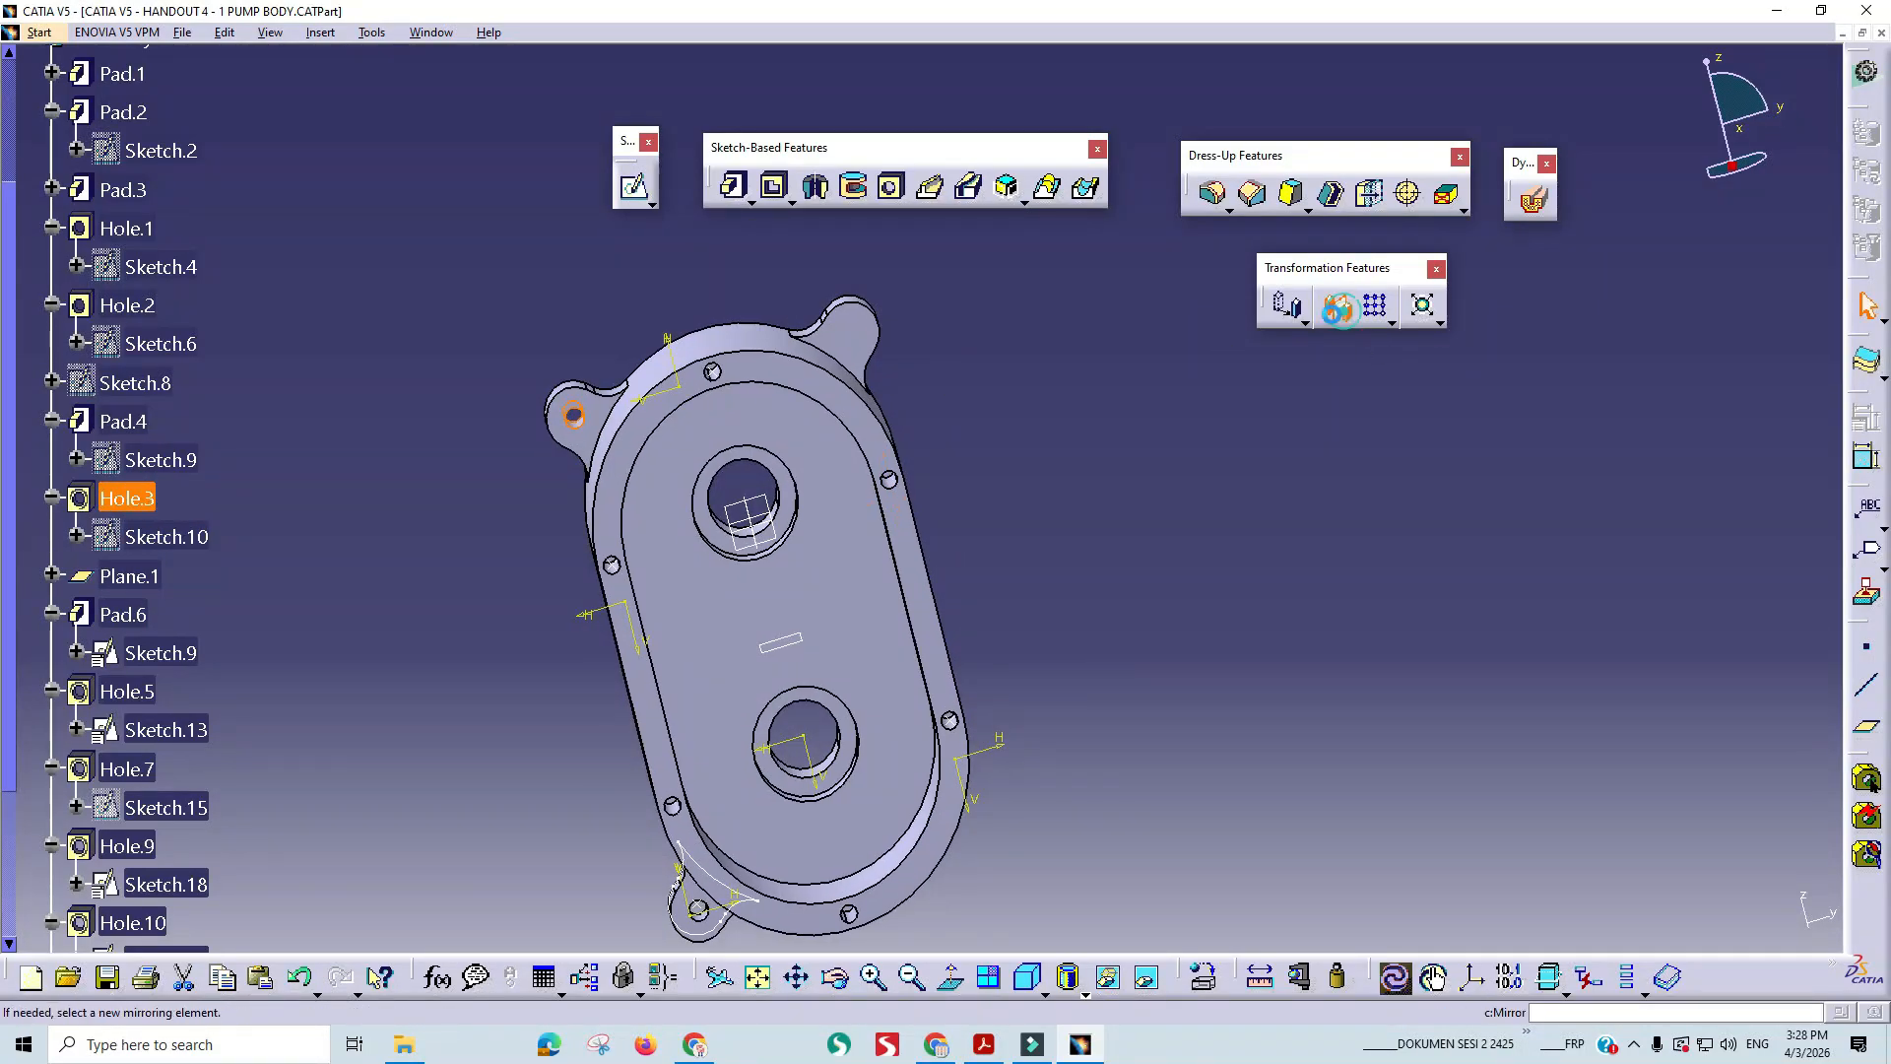
click(759, 519)
click(1719, 924)
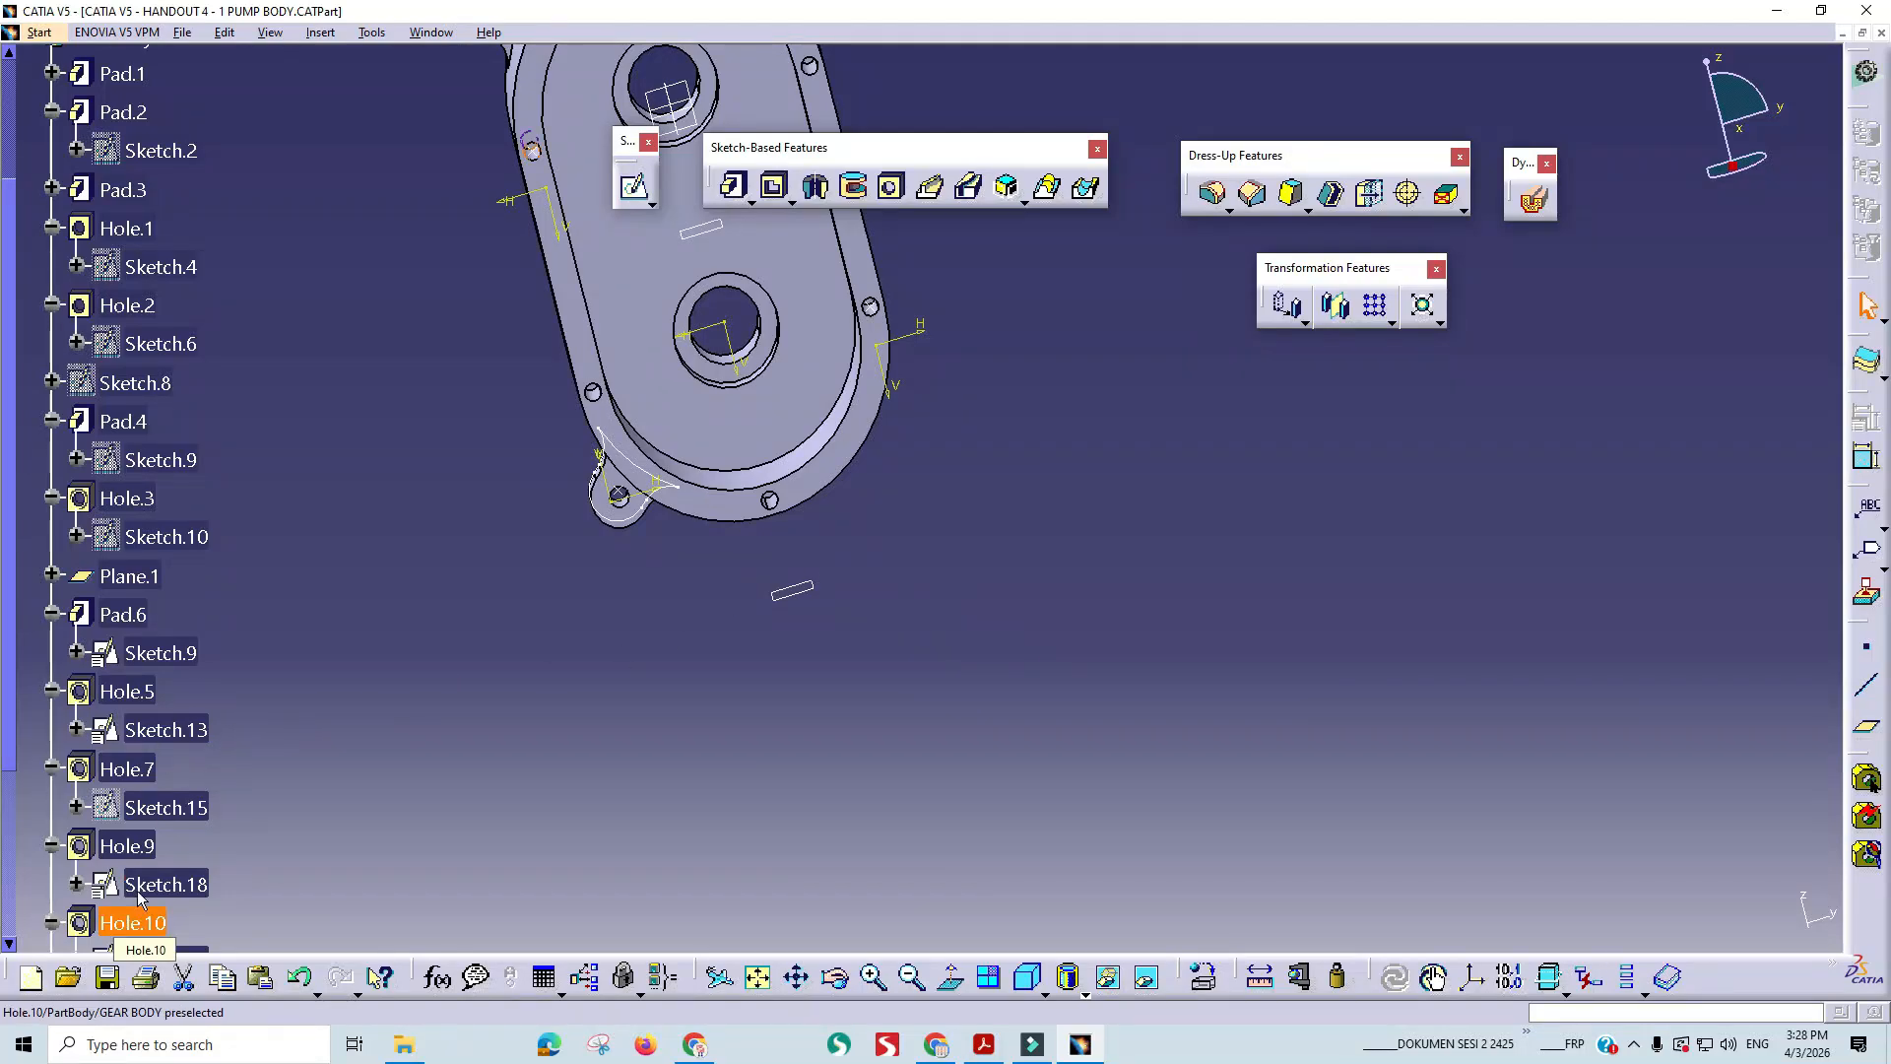
- Review the feature tree and check which geometry Pad.2, Pad.3, Pad.4 and Pad.6 produce on the pump body
scroll(138, 866, down, 3)
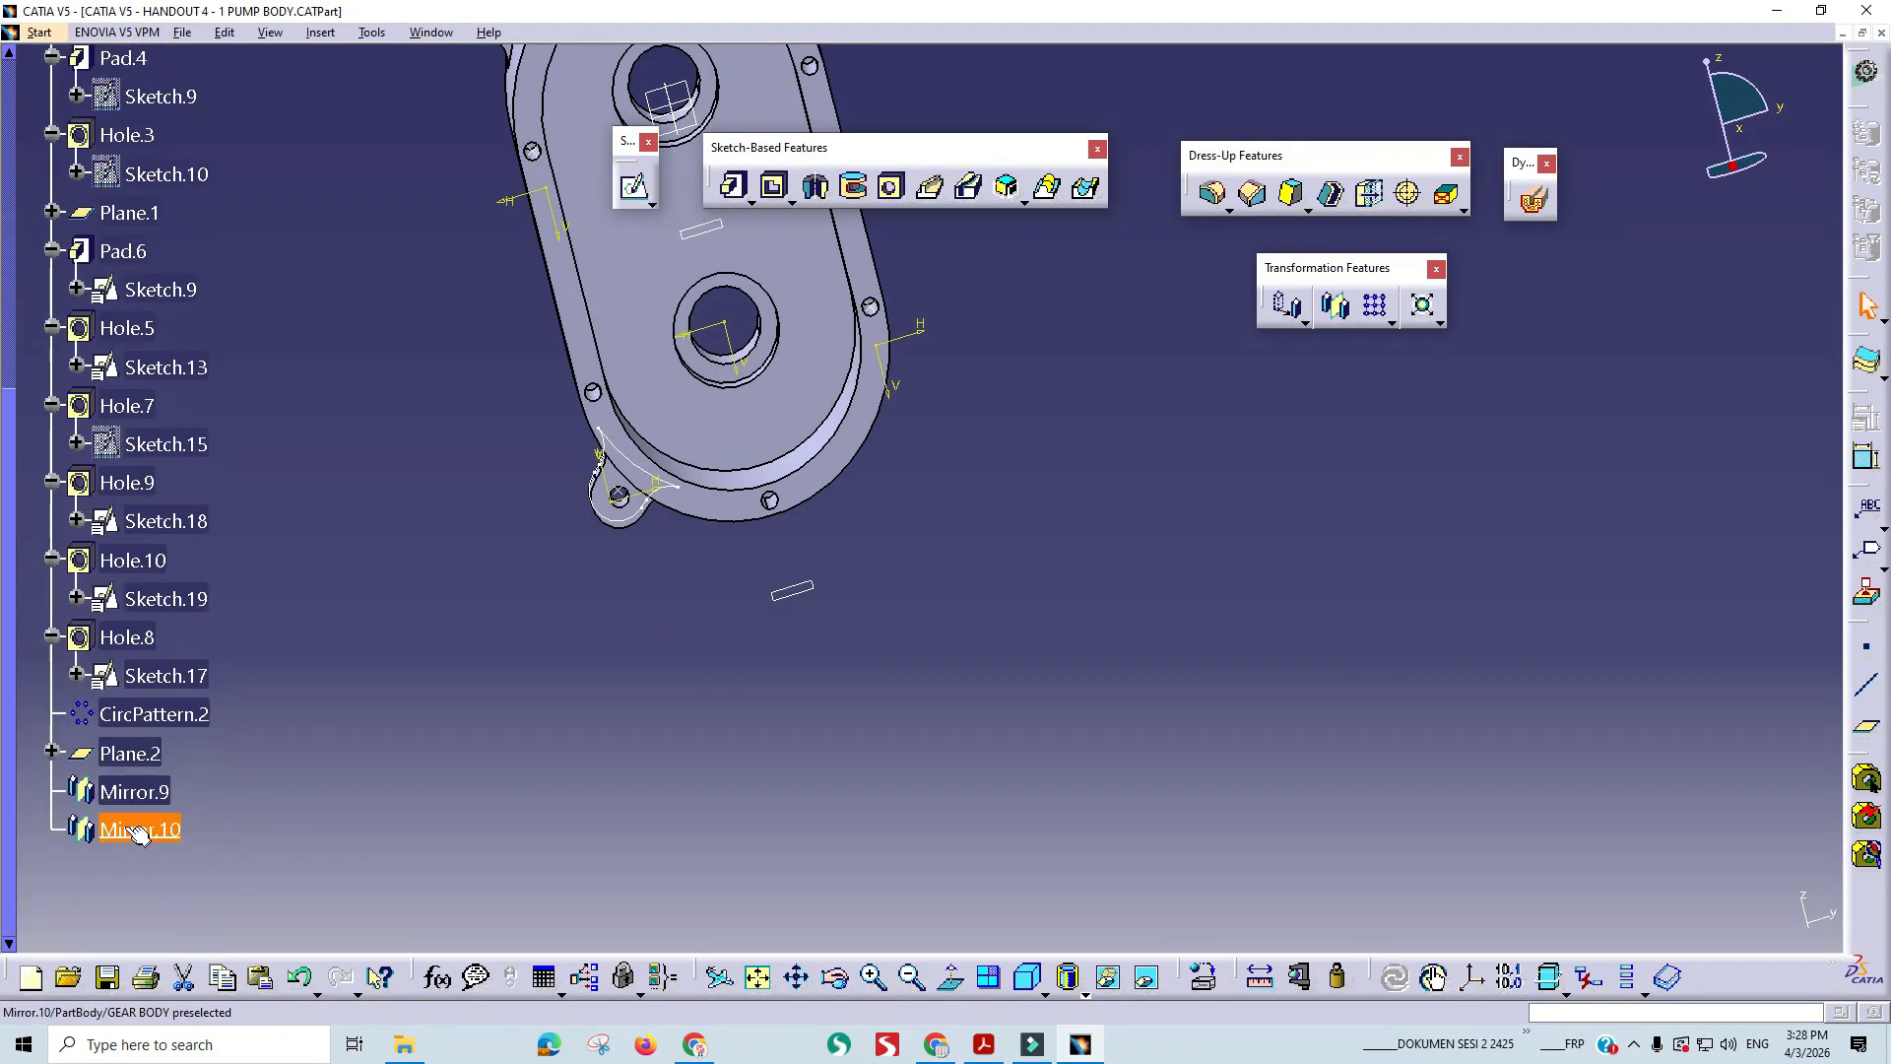
scroll(138, 836, up, 2)
scroll(146, 495, up, 2)
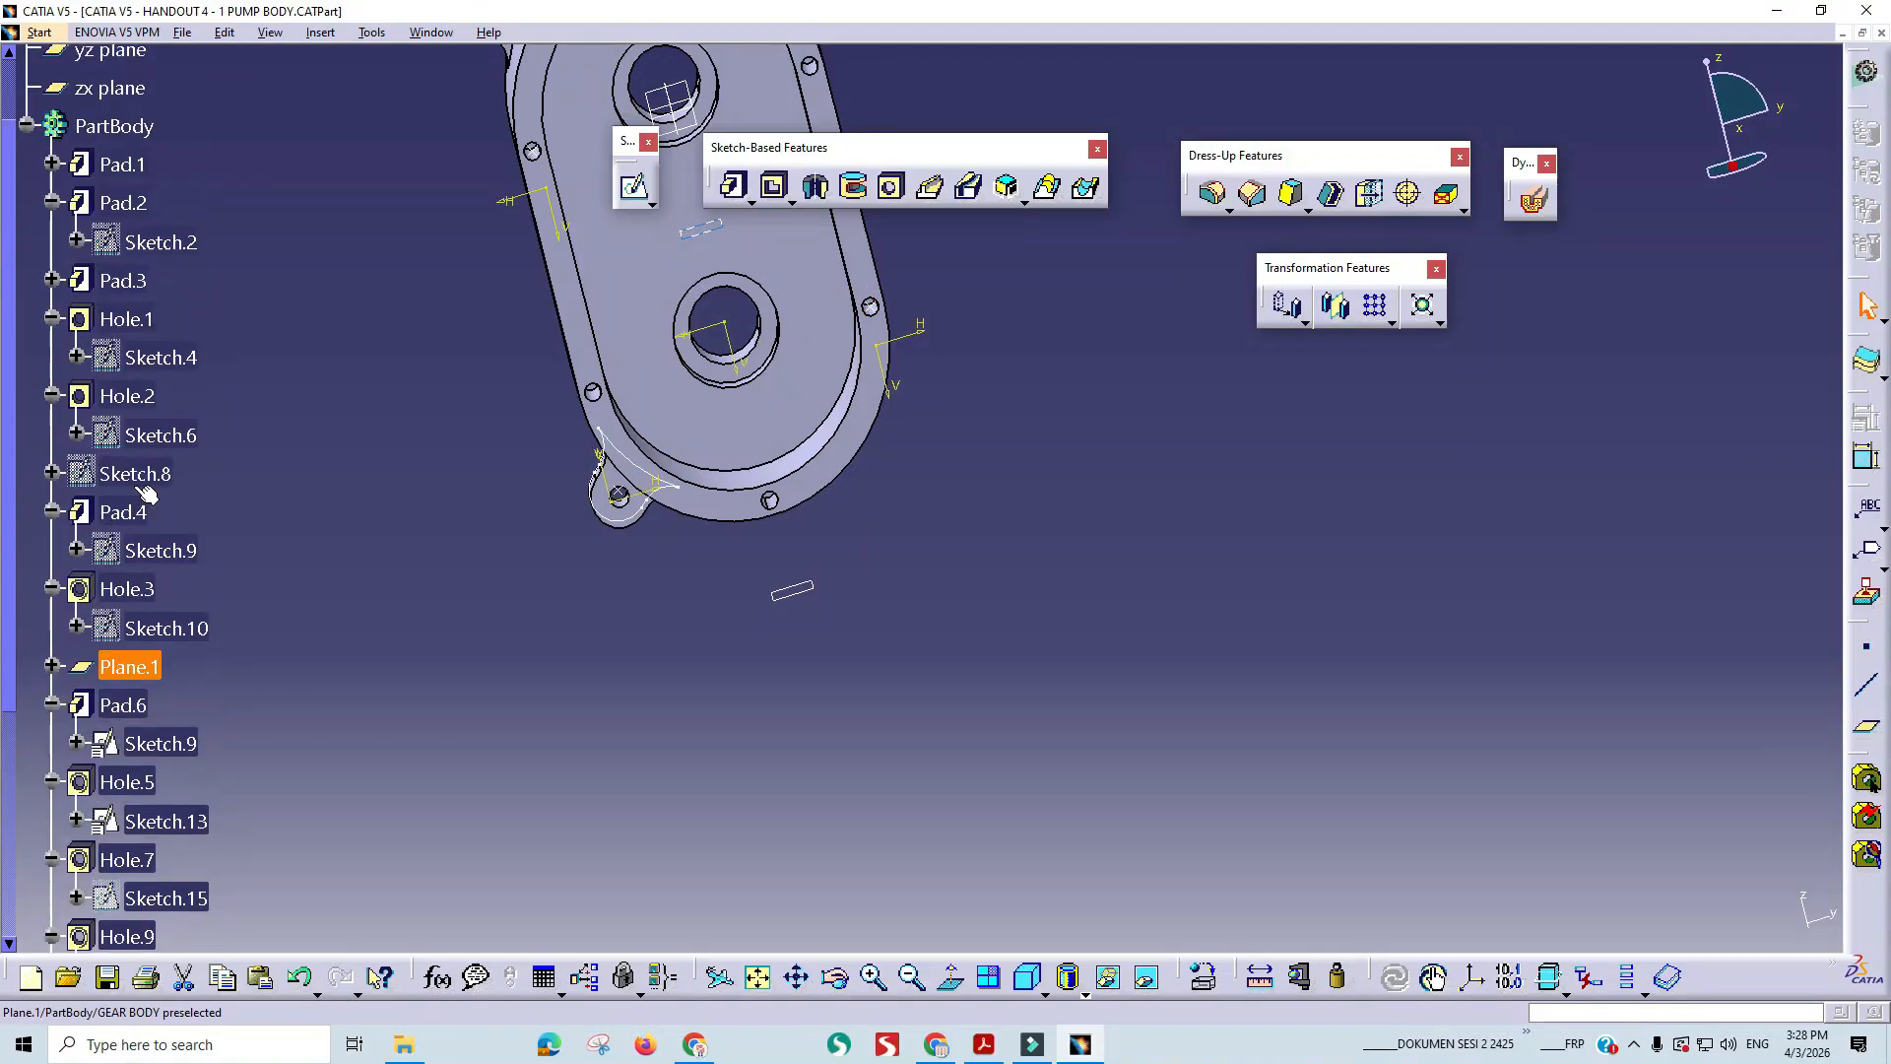
scroll(146, 495, up, 1)
click(123, 294)
click(112, 371)
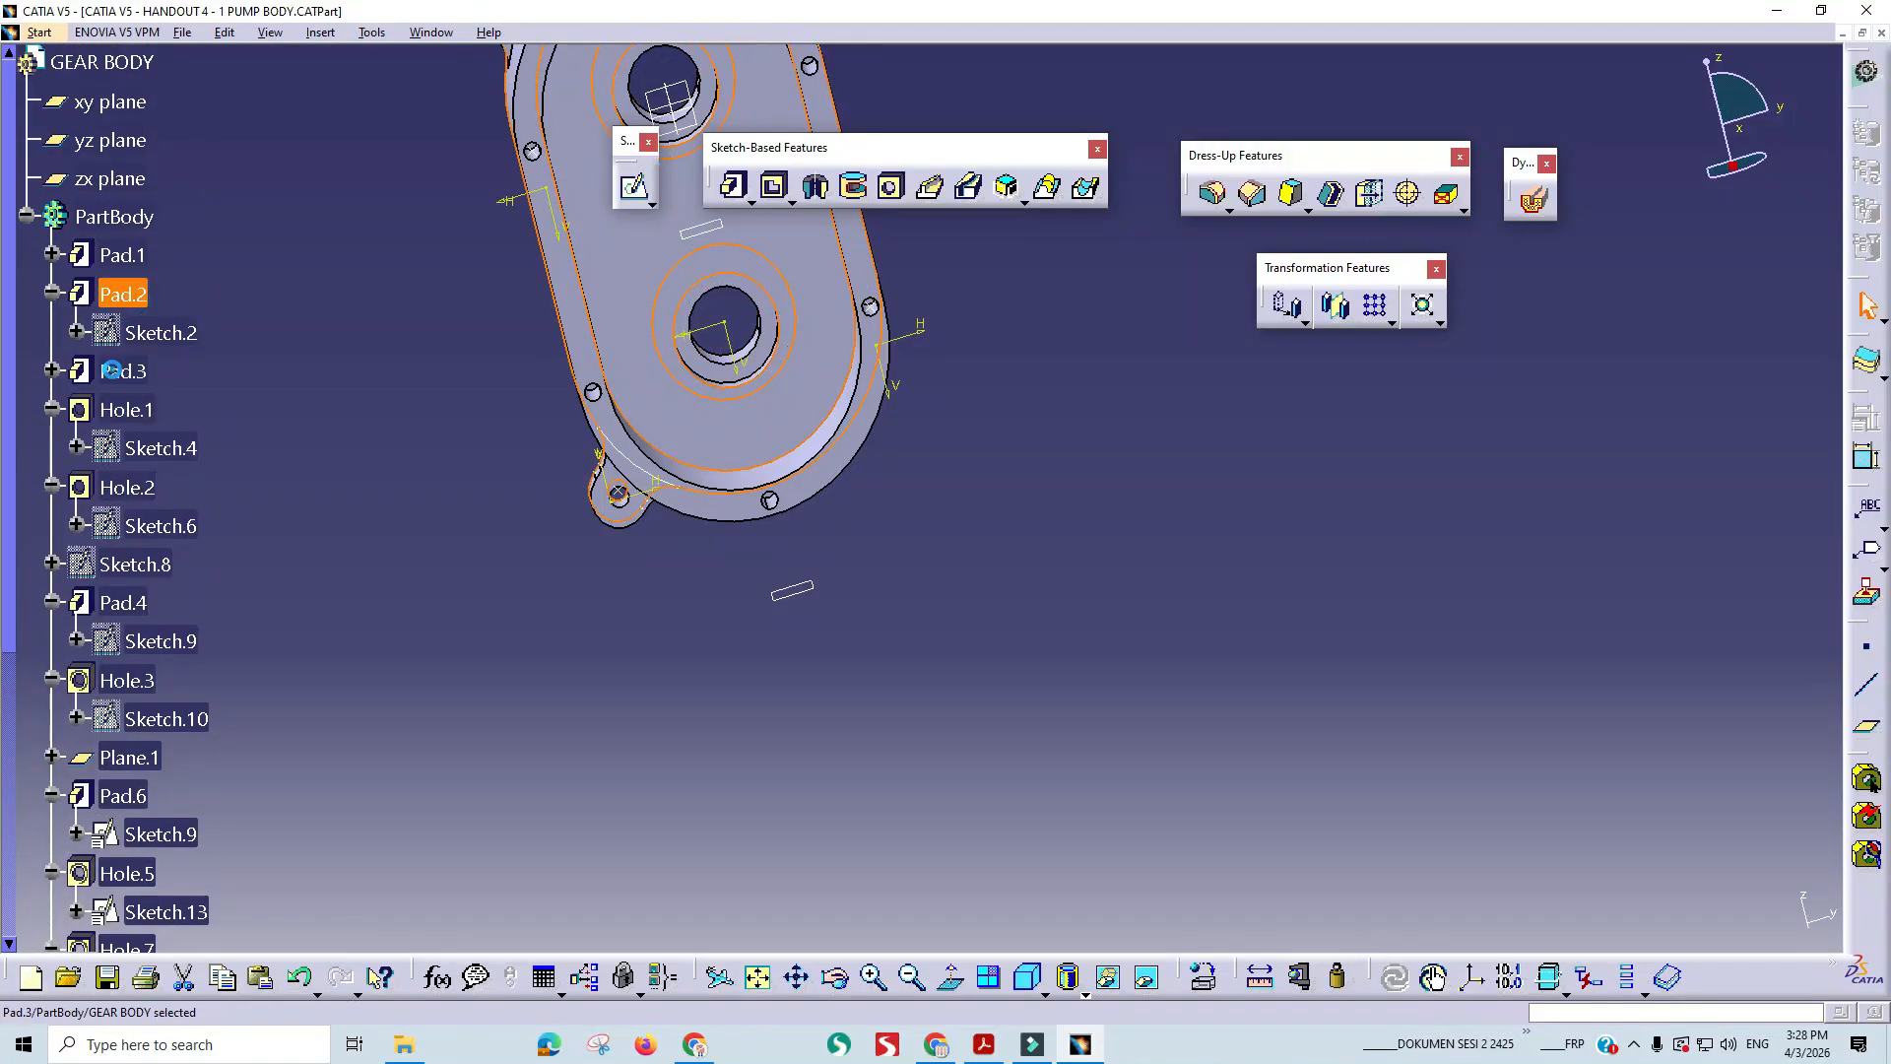
click(131, 598)
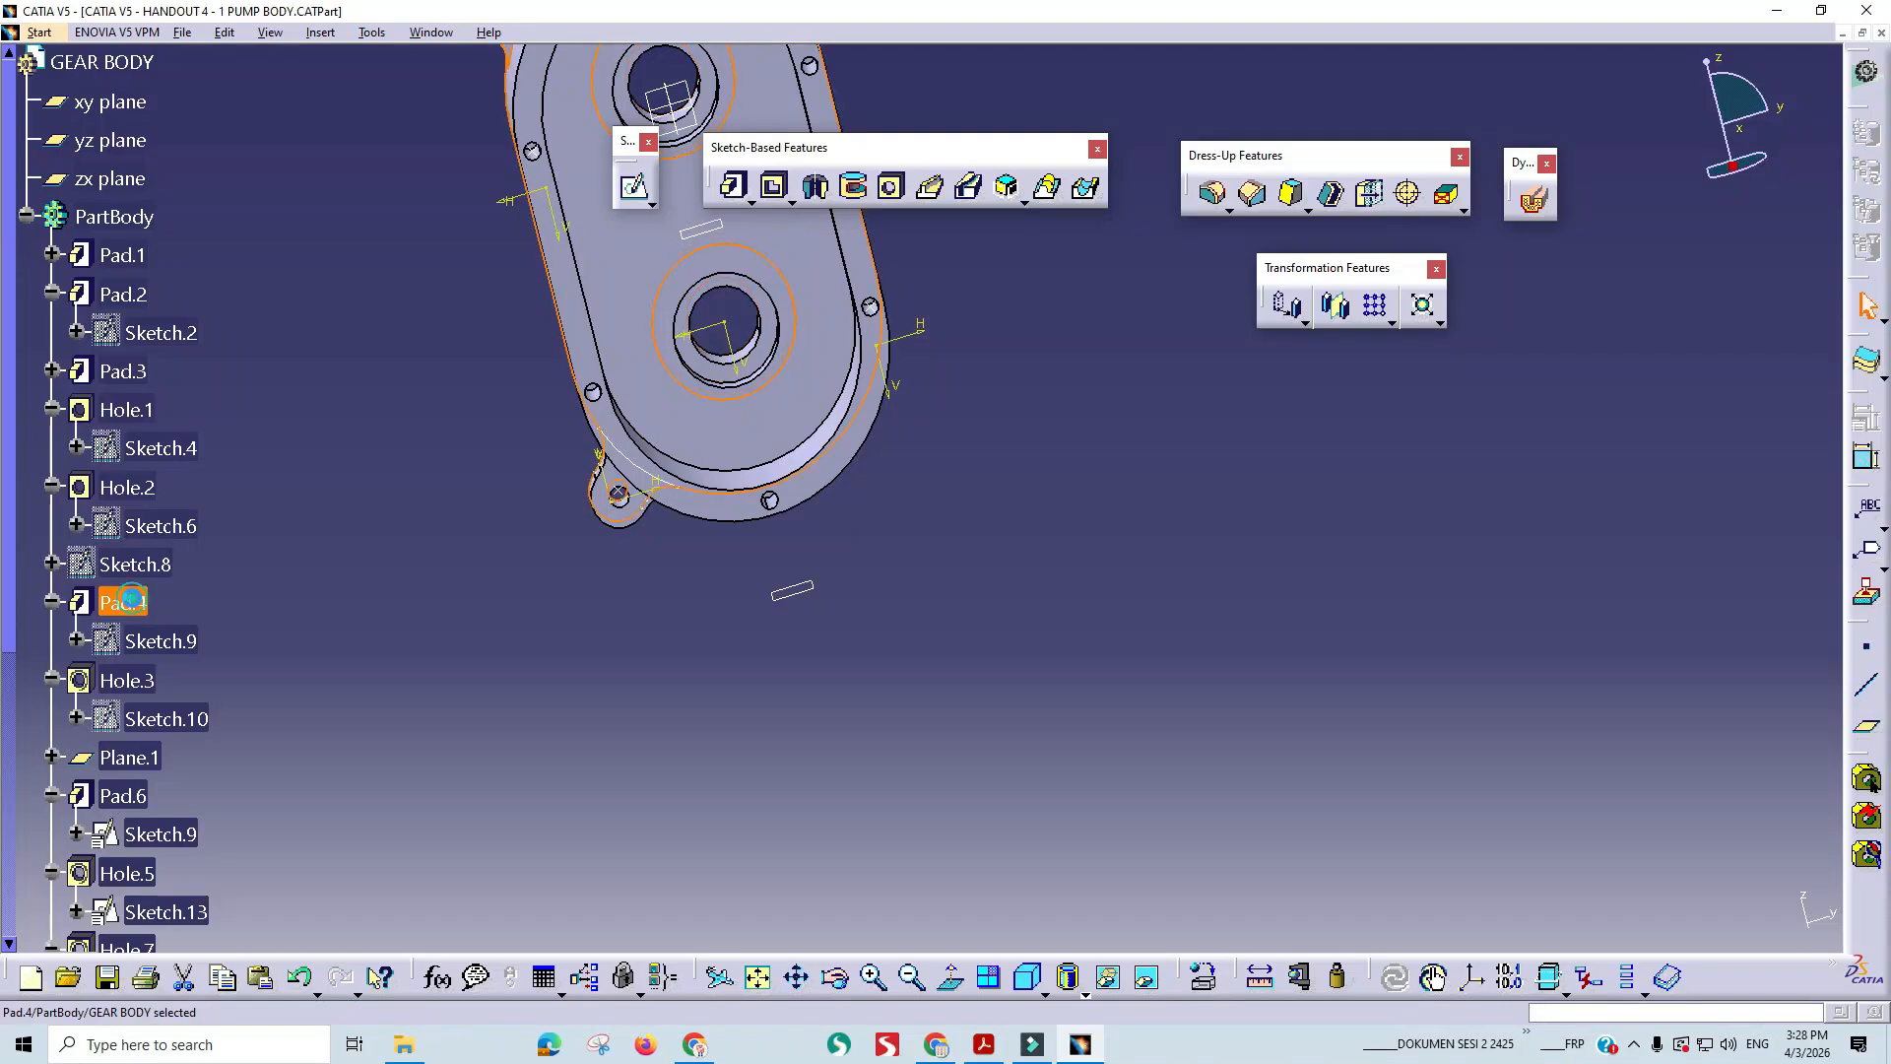
middle_drag(338, 624, 472, 739)
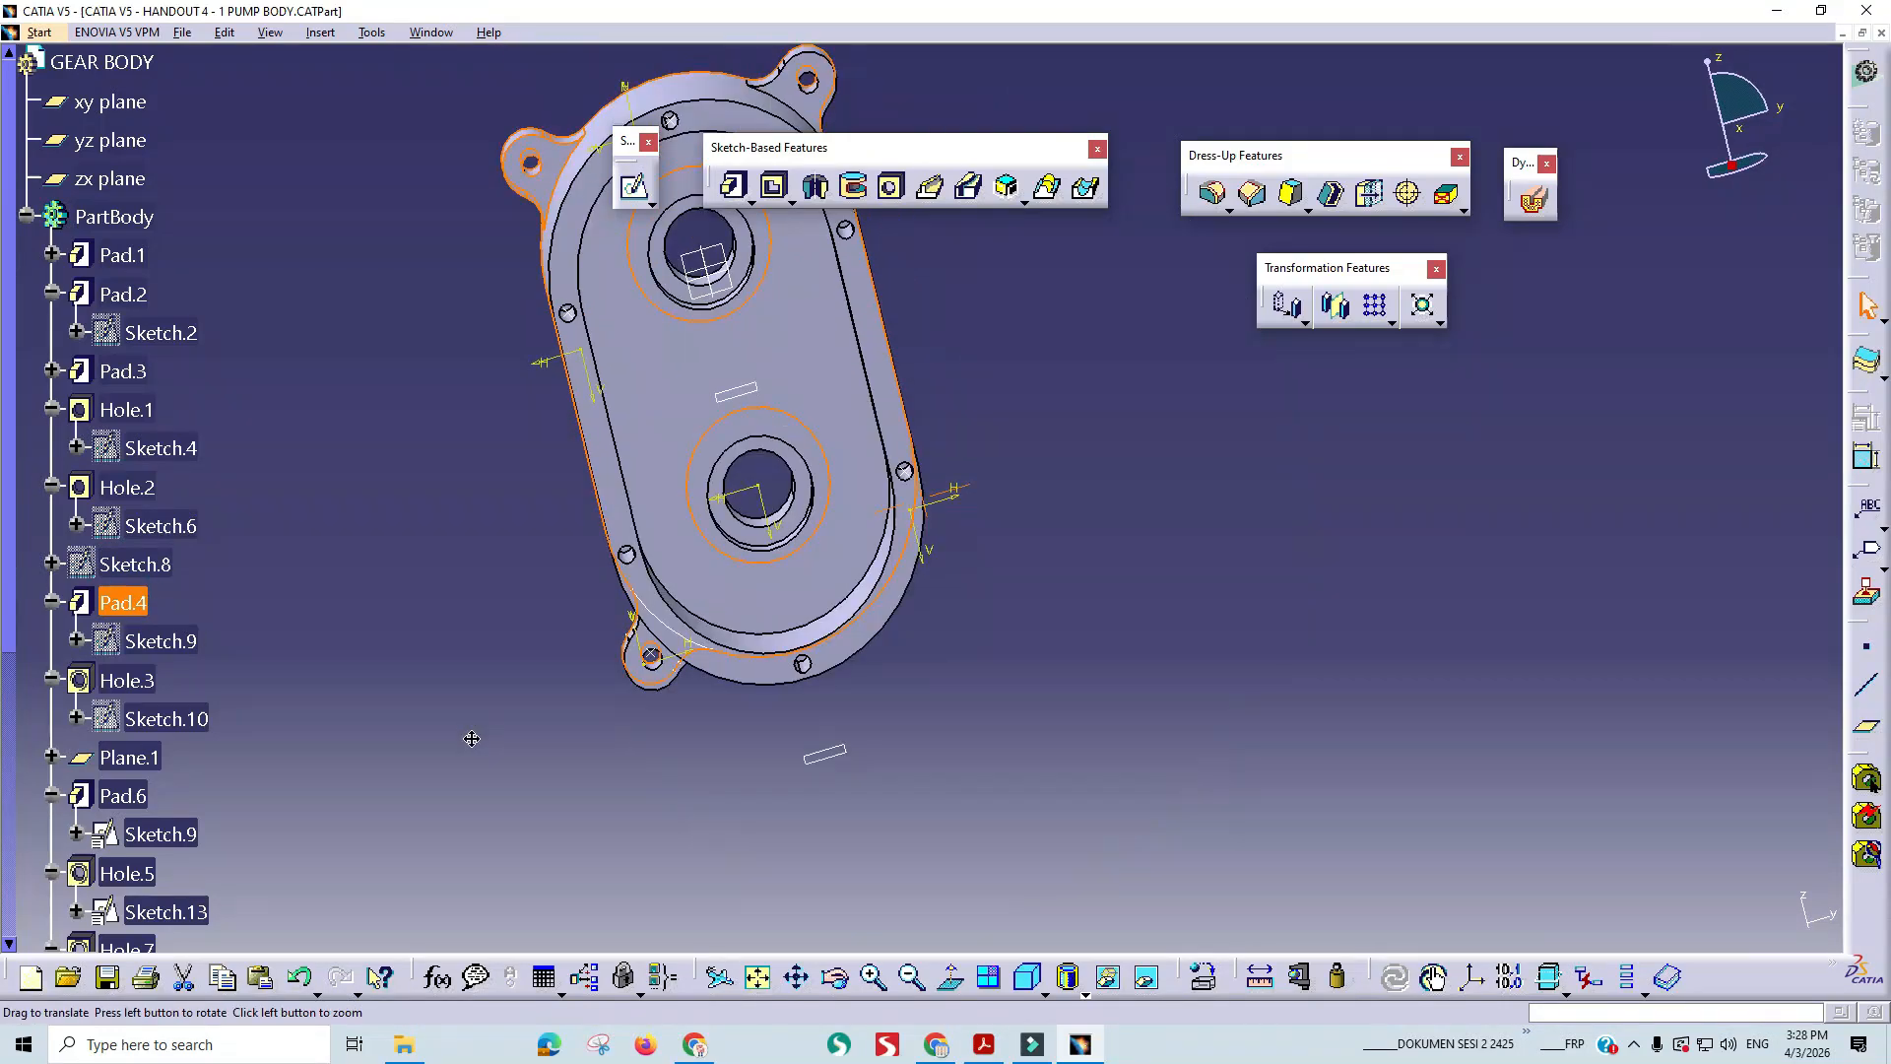
click(138, 798)
middle_drag(388, 763, 564, 681)
scroll(286, 761, down, 5)
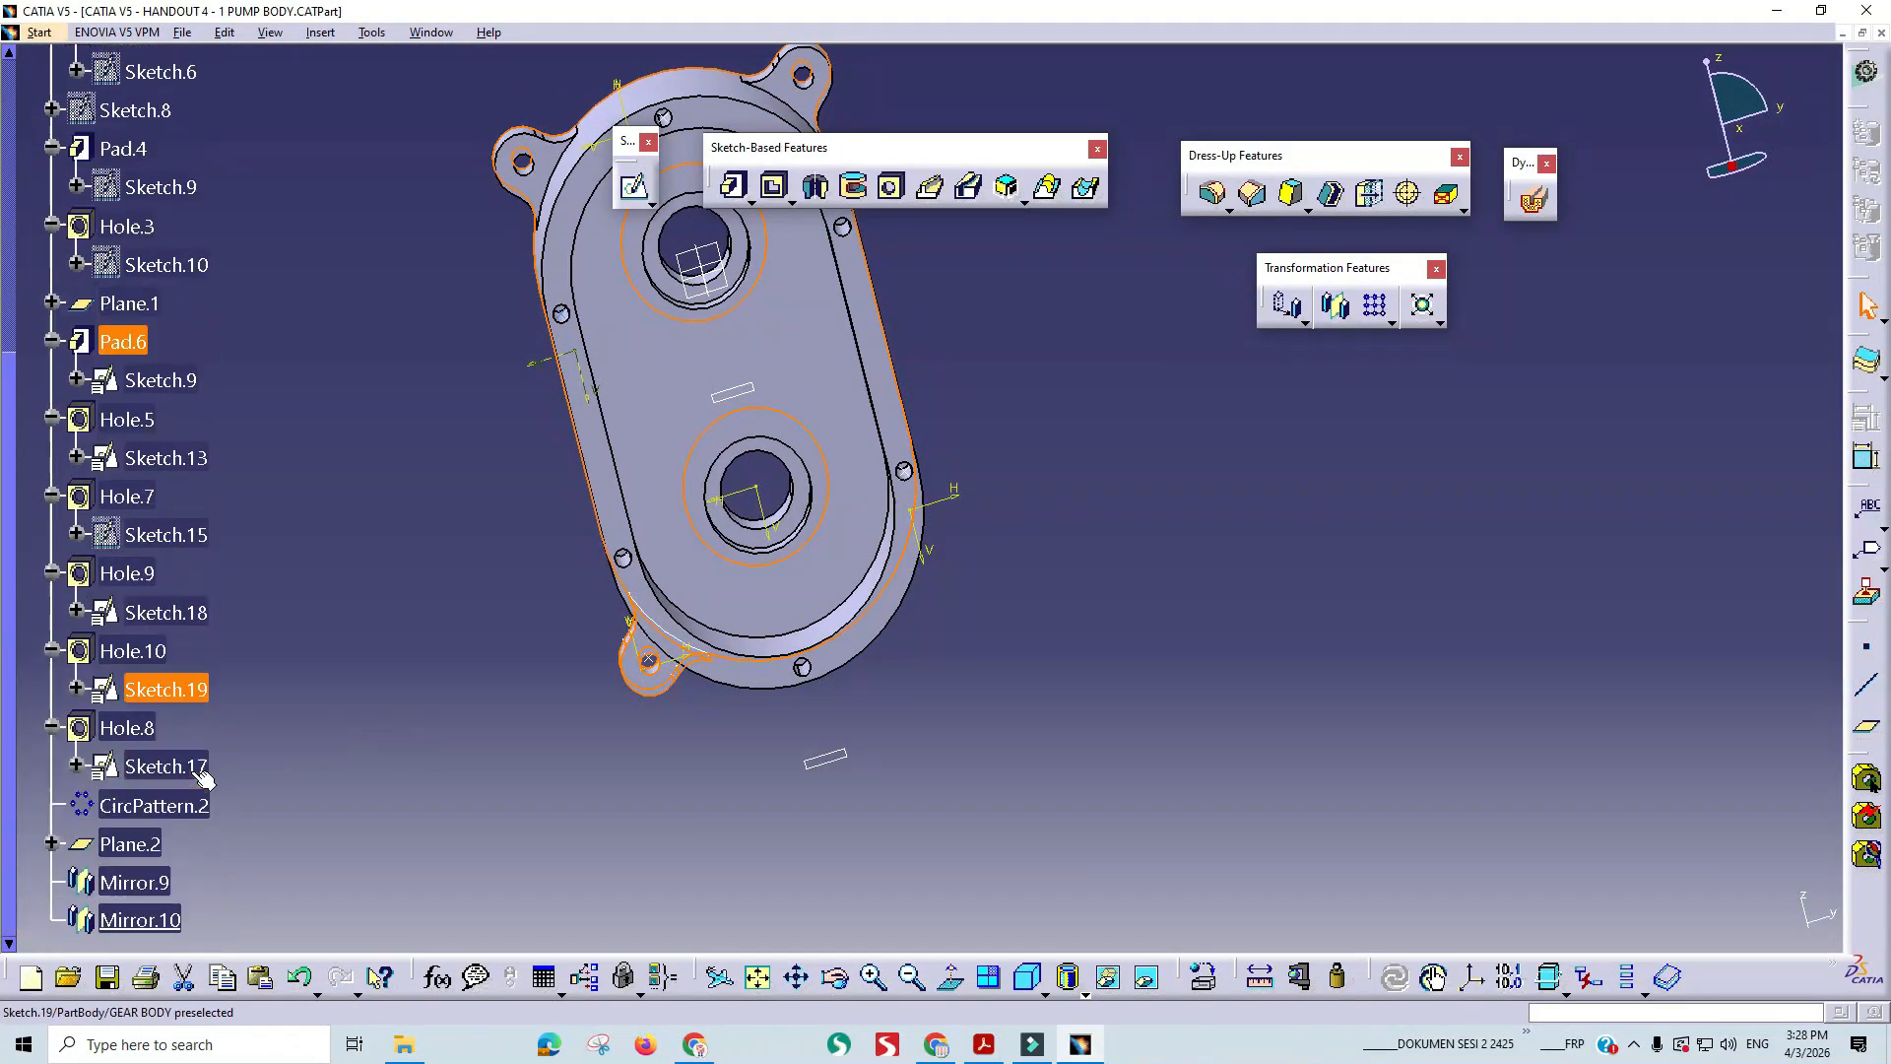
scroll(200, 778, up, 2)
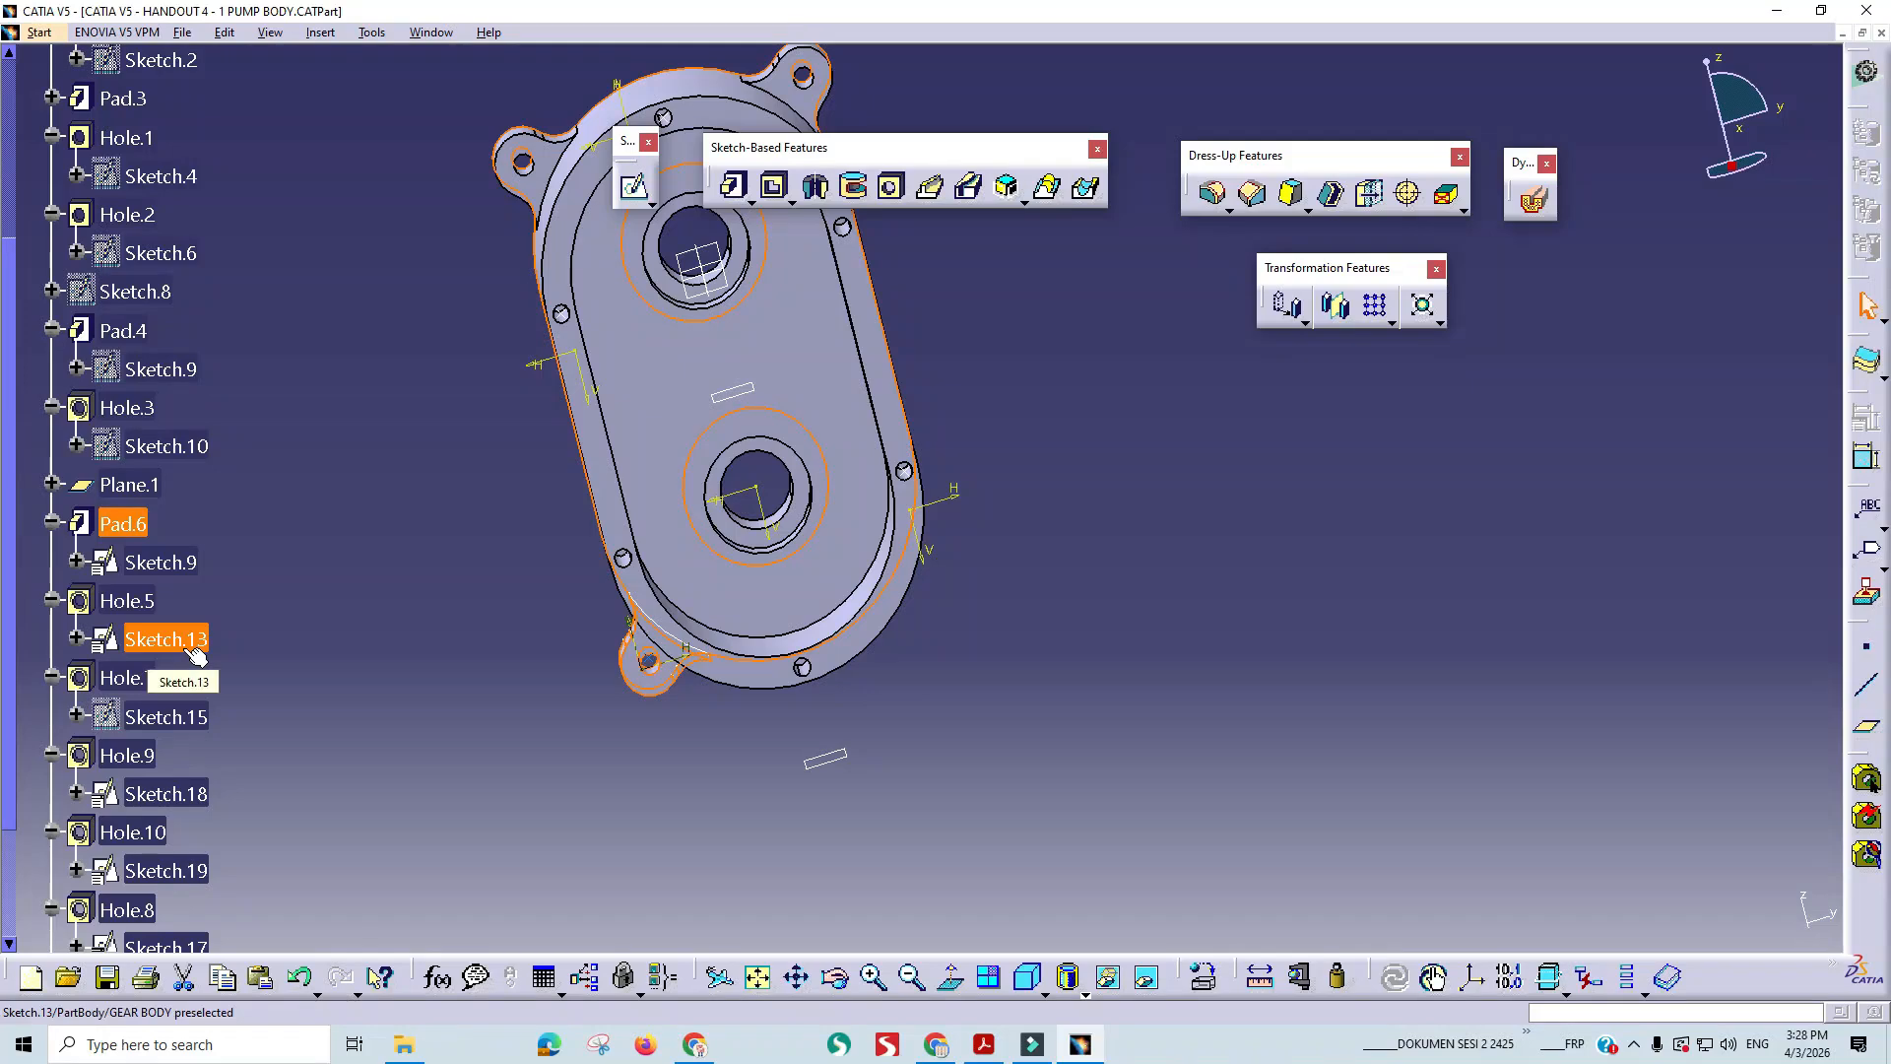
click(126, 408)
click(122, 331)
middle_drag(603, 836, 338, 806)
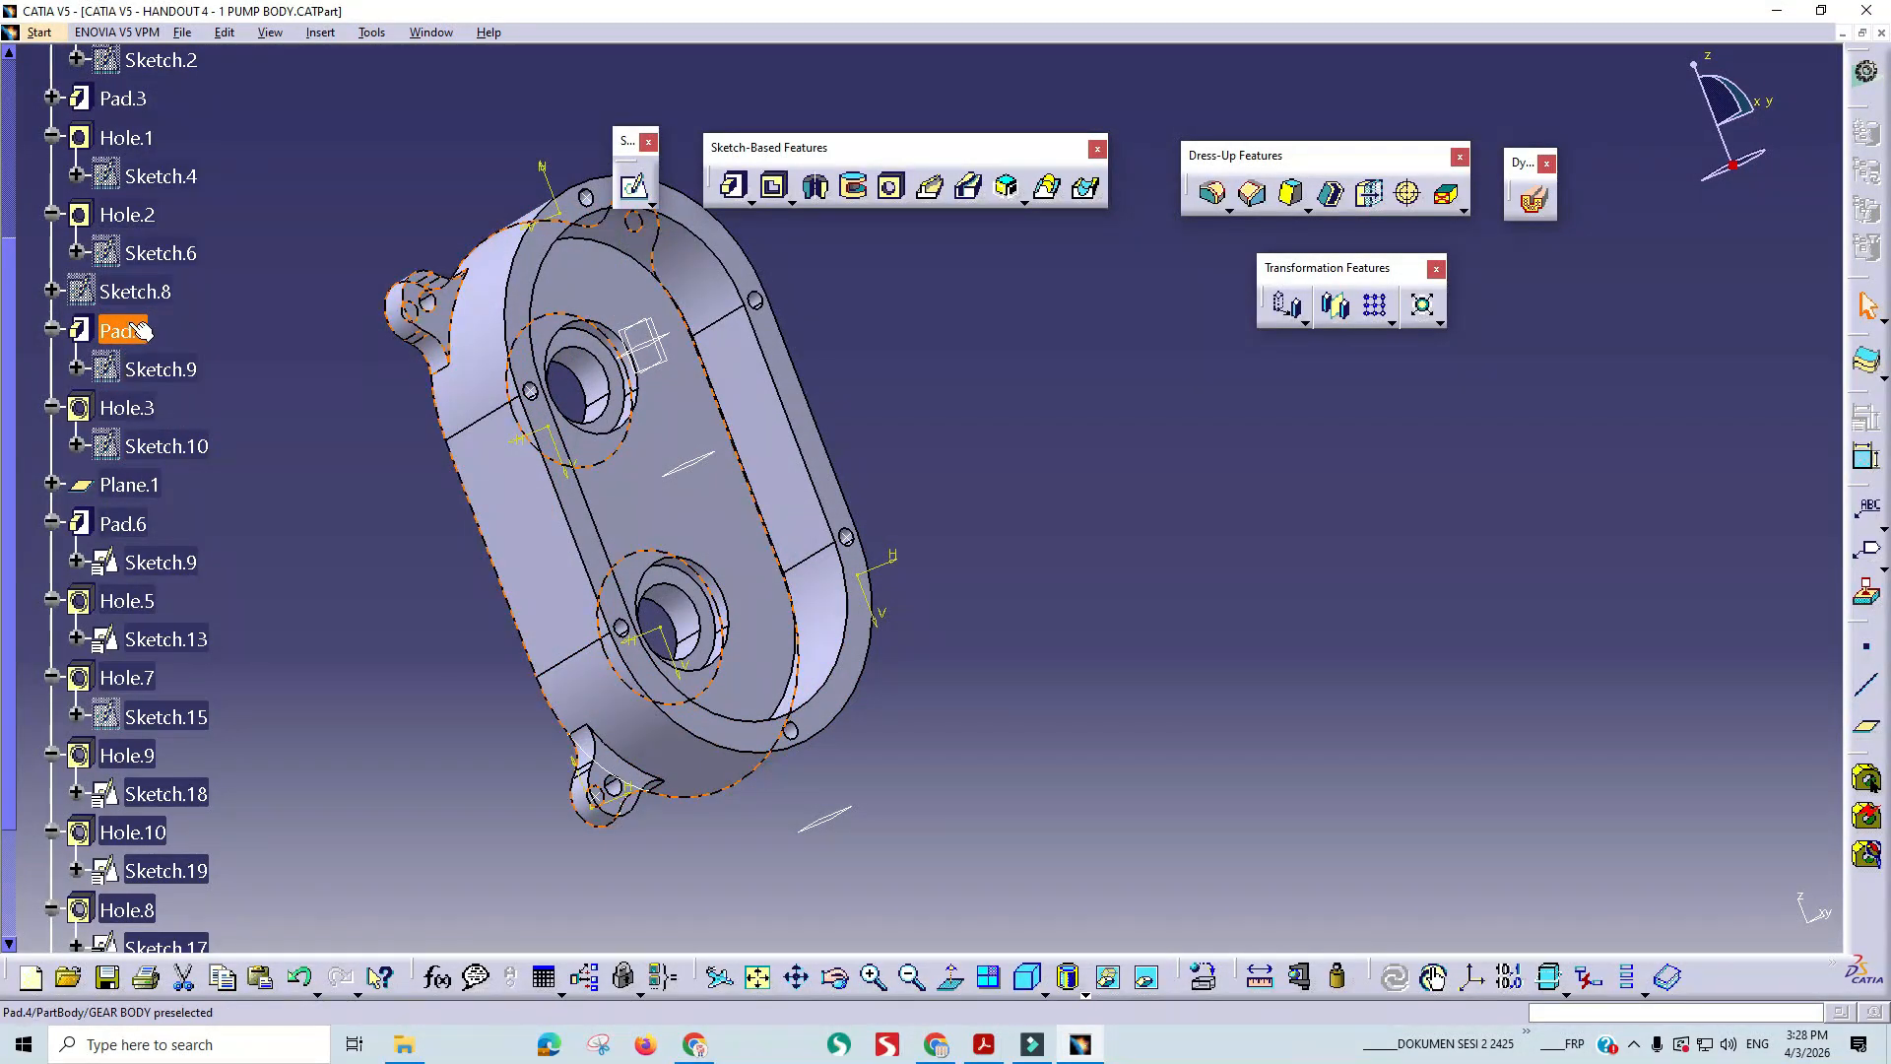
click(1335, 305)
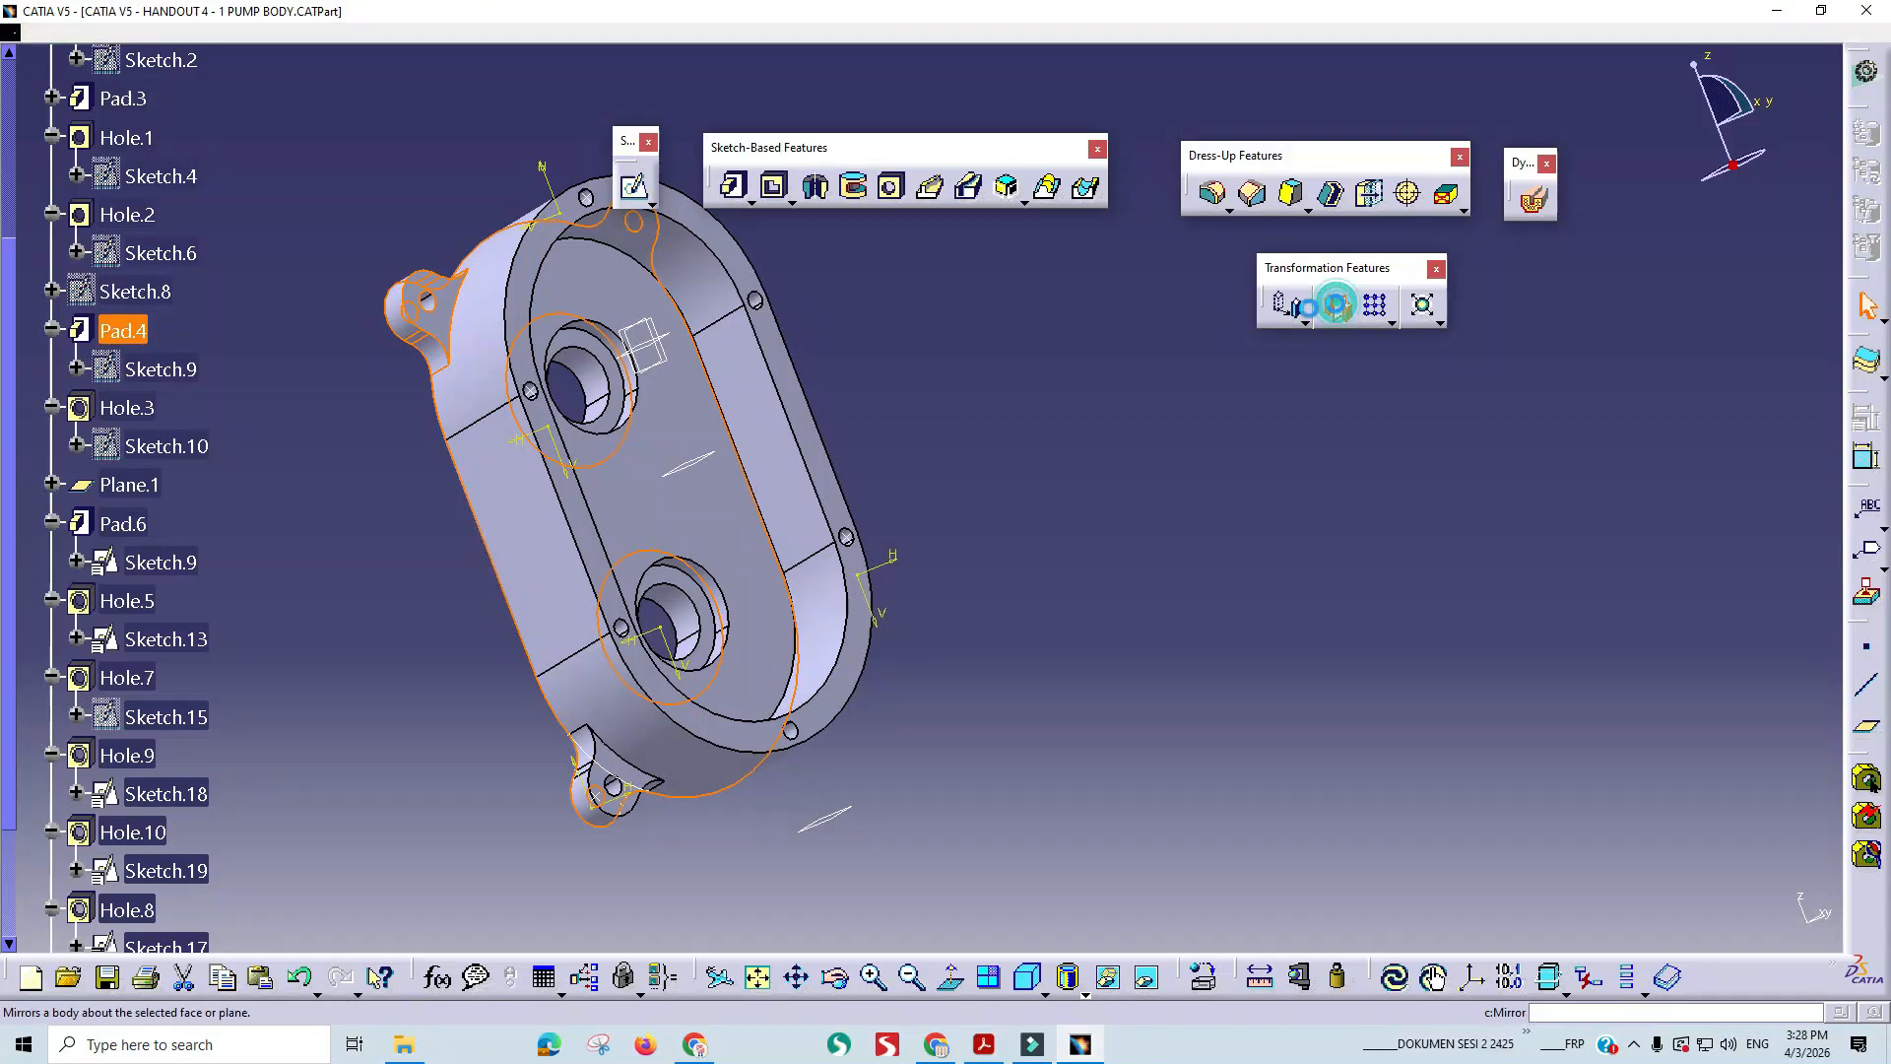
click(660, 338)
middle_drag(660, 338, 821, 630)
click(1740, 924)
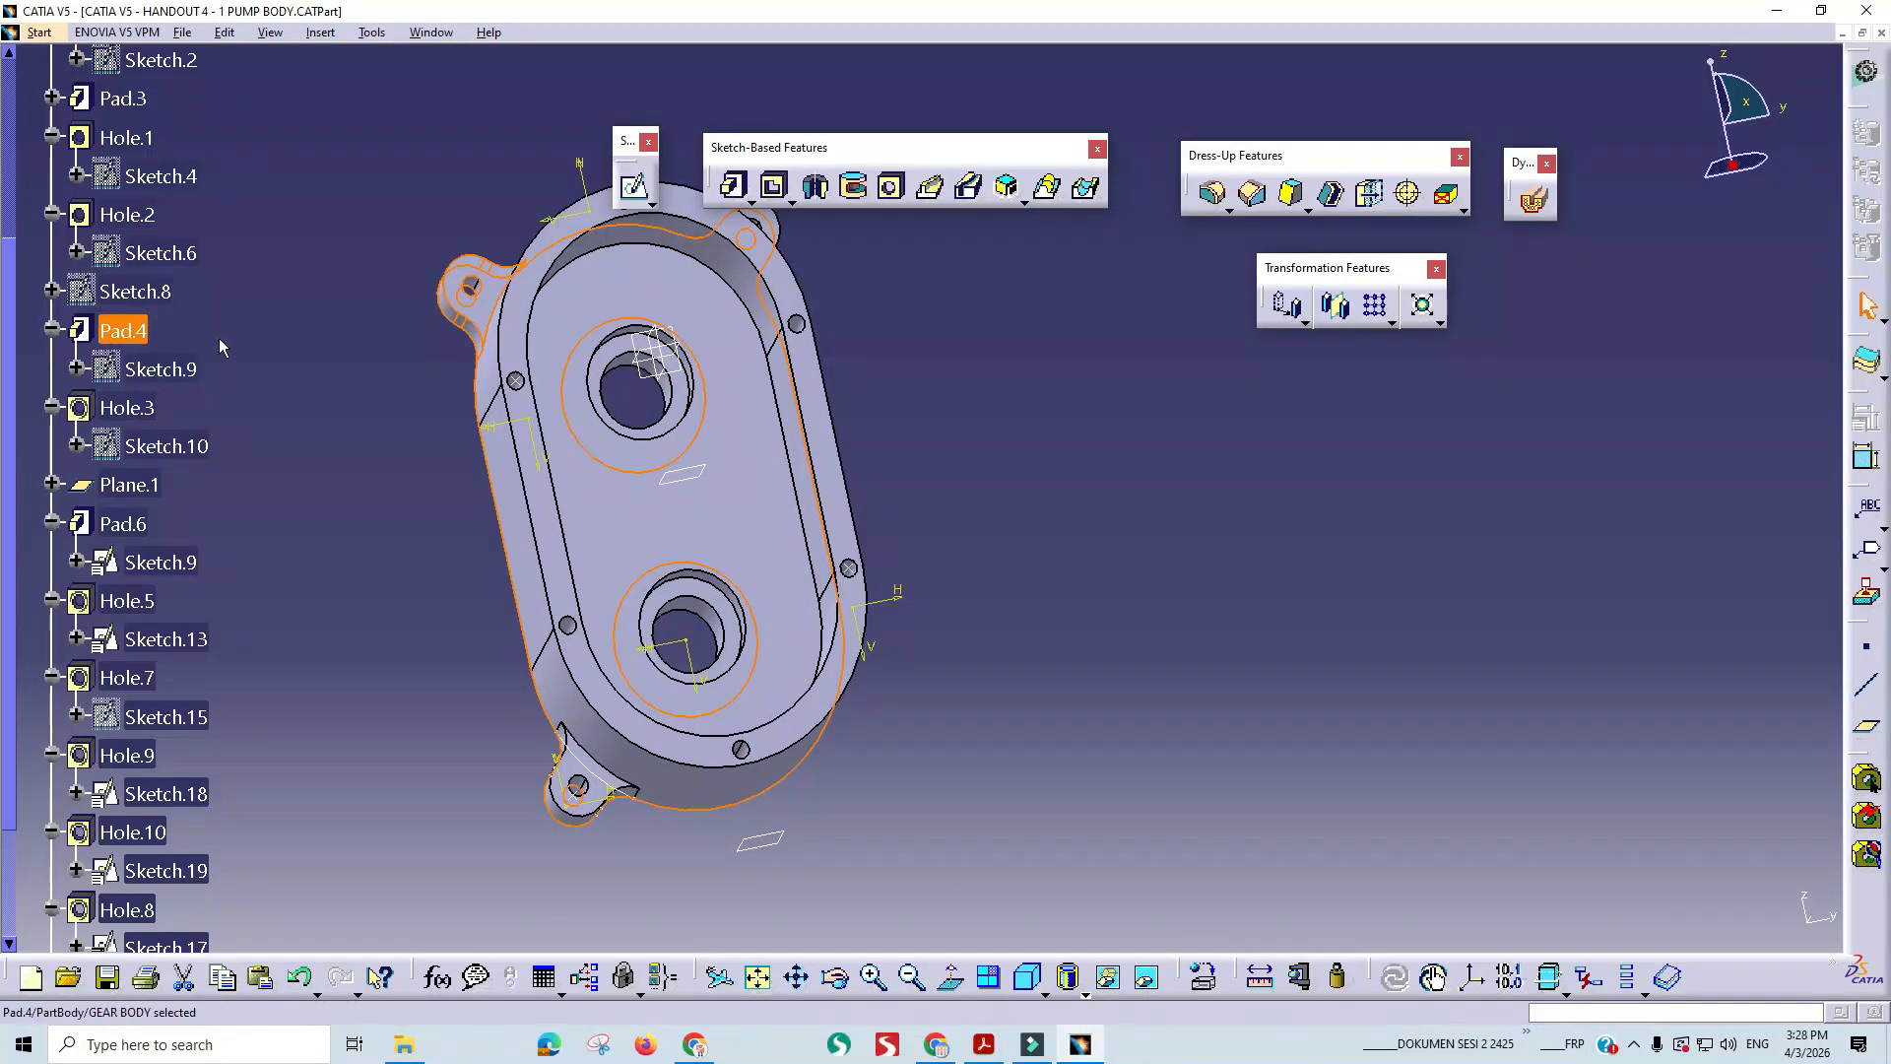
- Check which geometry Pad.1, Pad.2 and Pad.3 produce on the pump body
scroll(211, 315, up, 2)
click(124, 190)
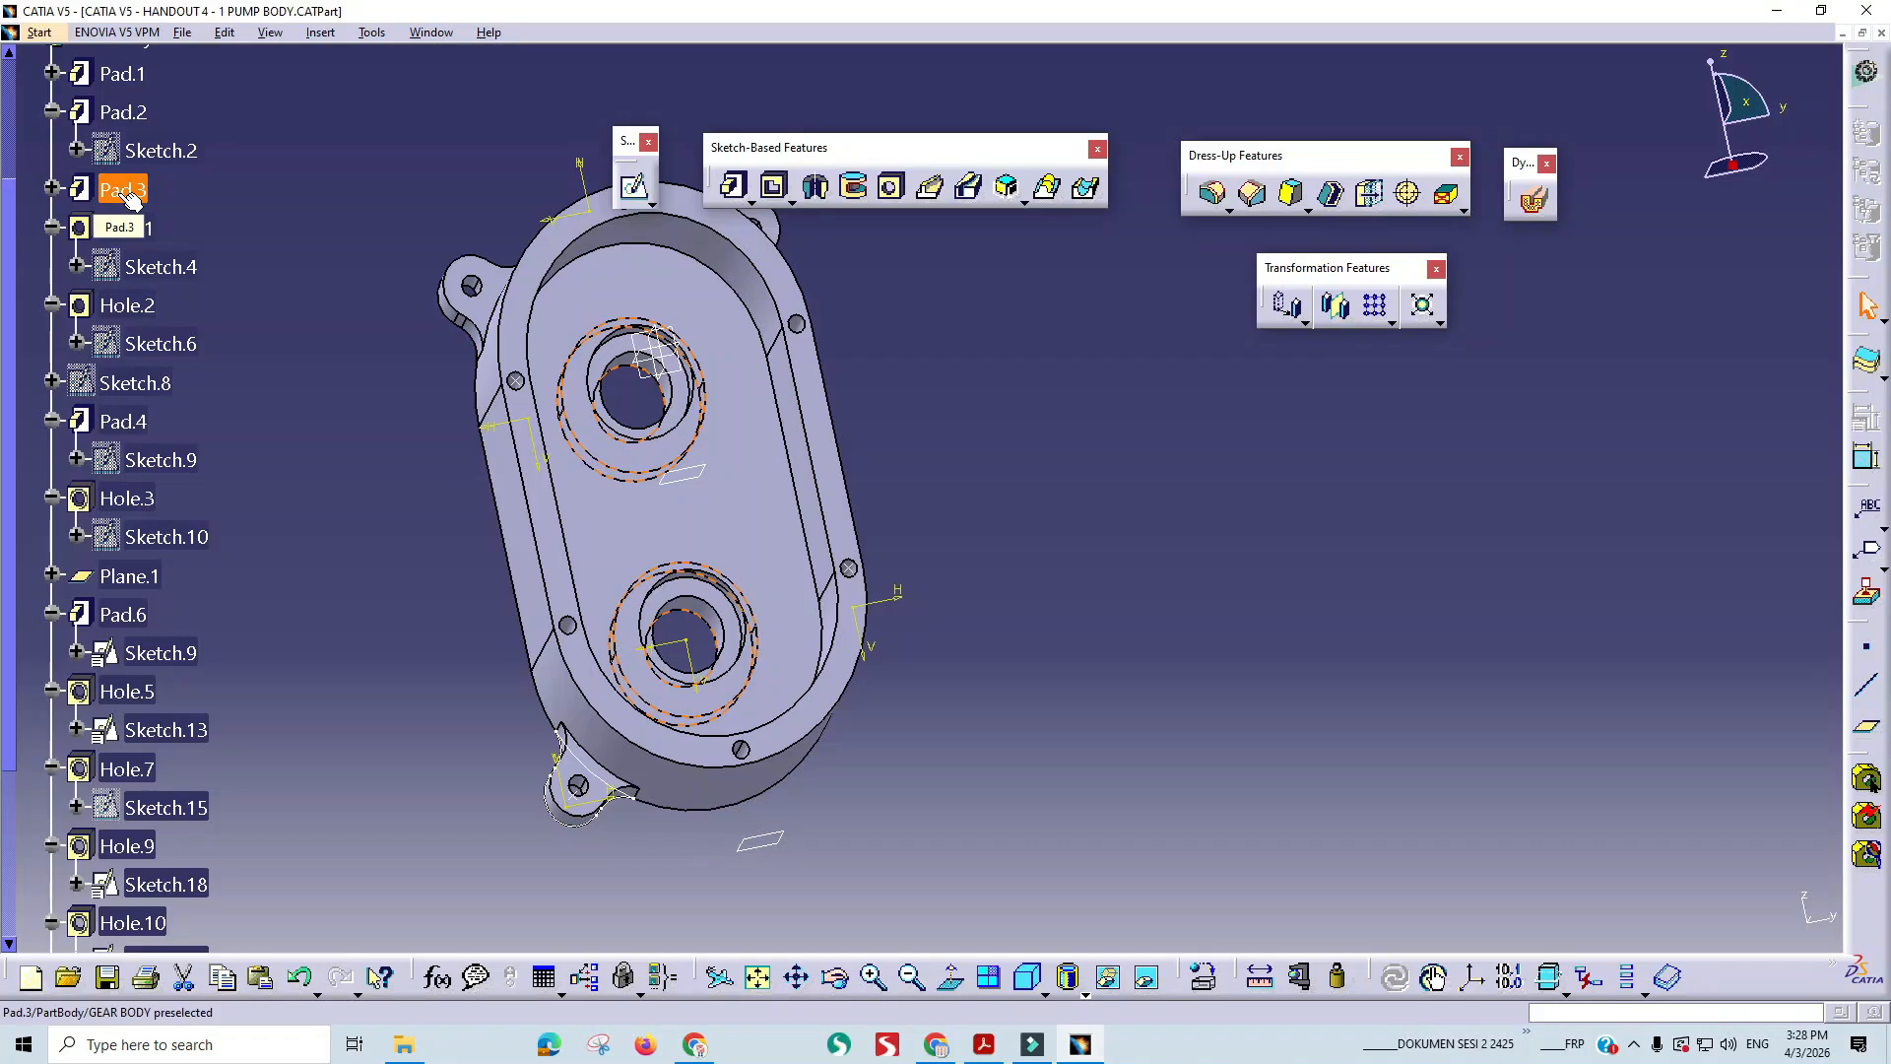
click(126, 113)
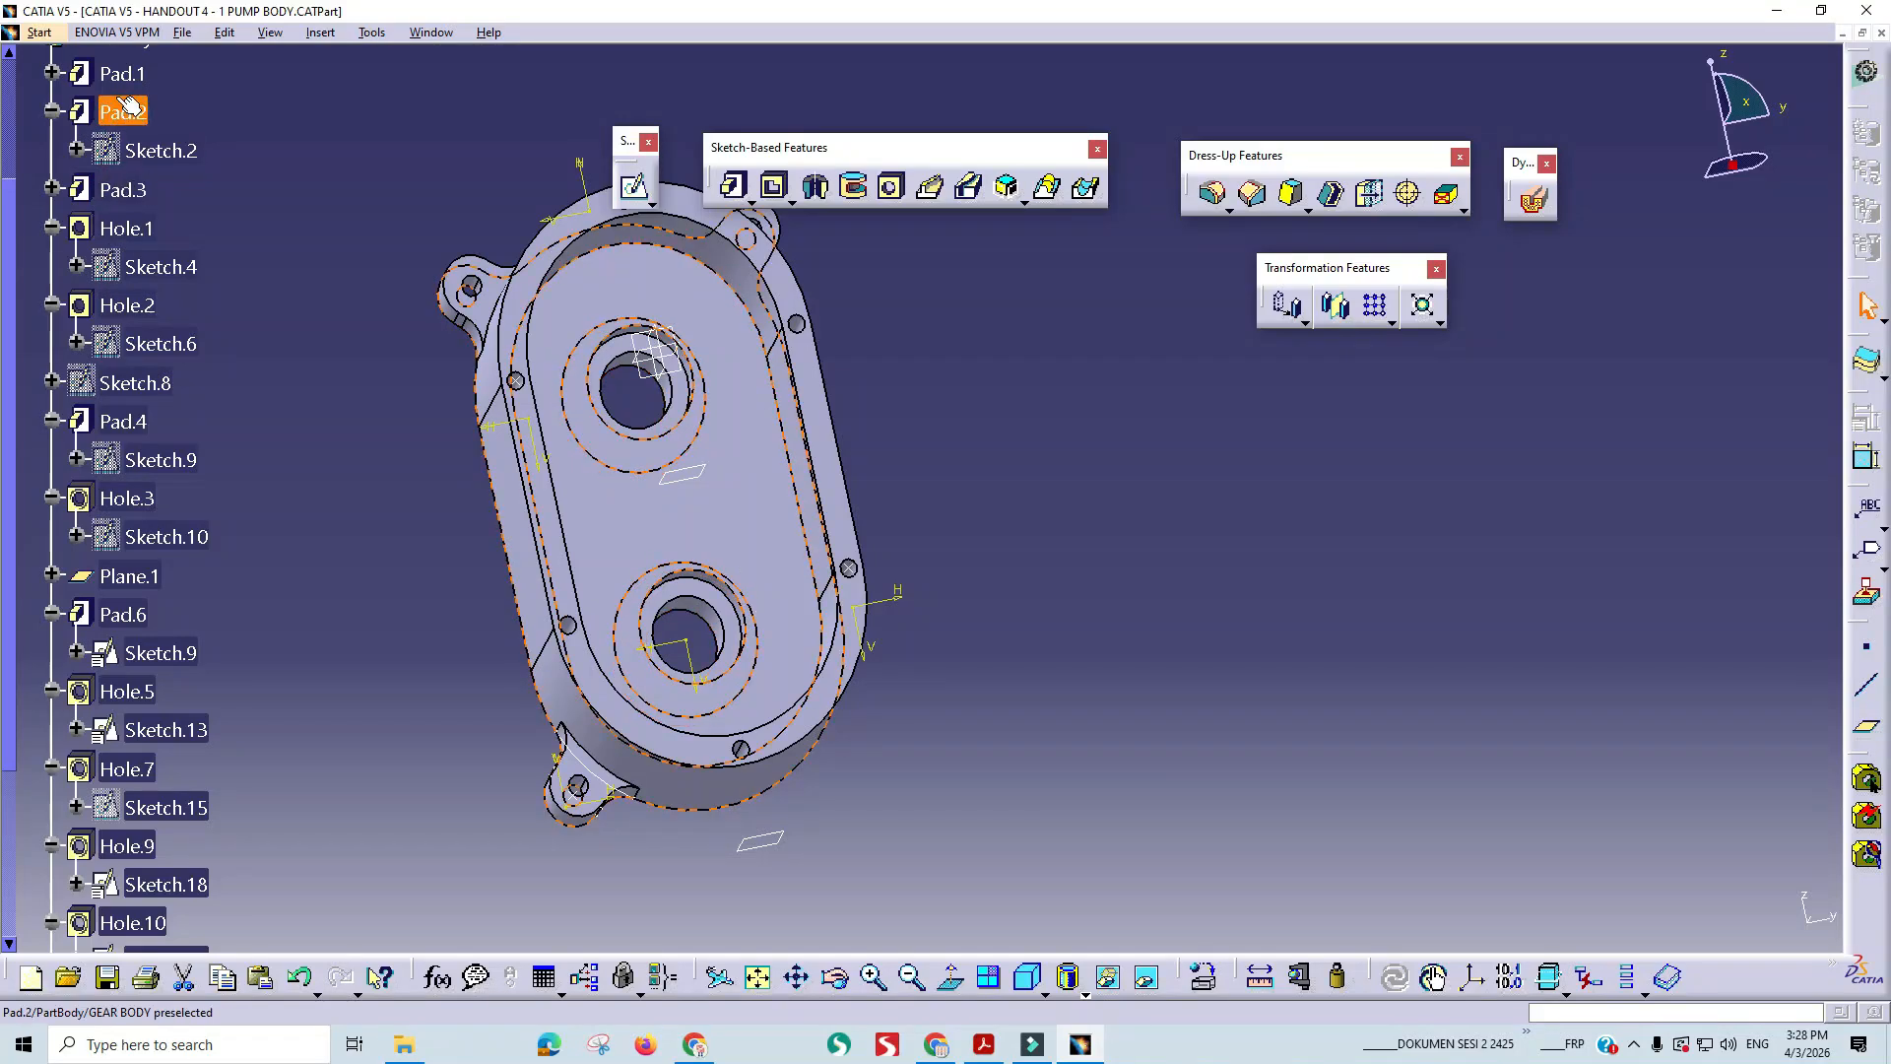
click(132, 77)
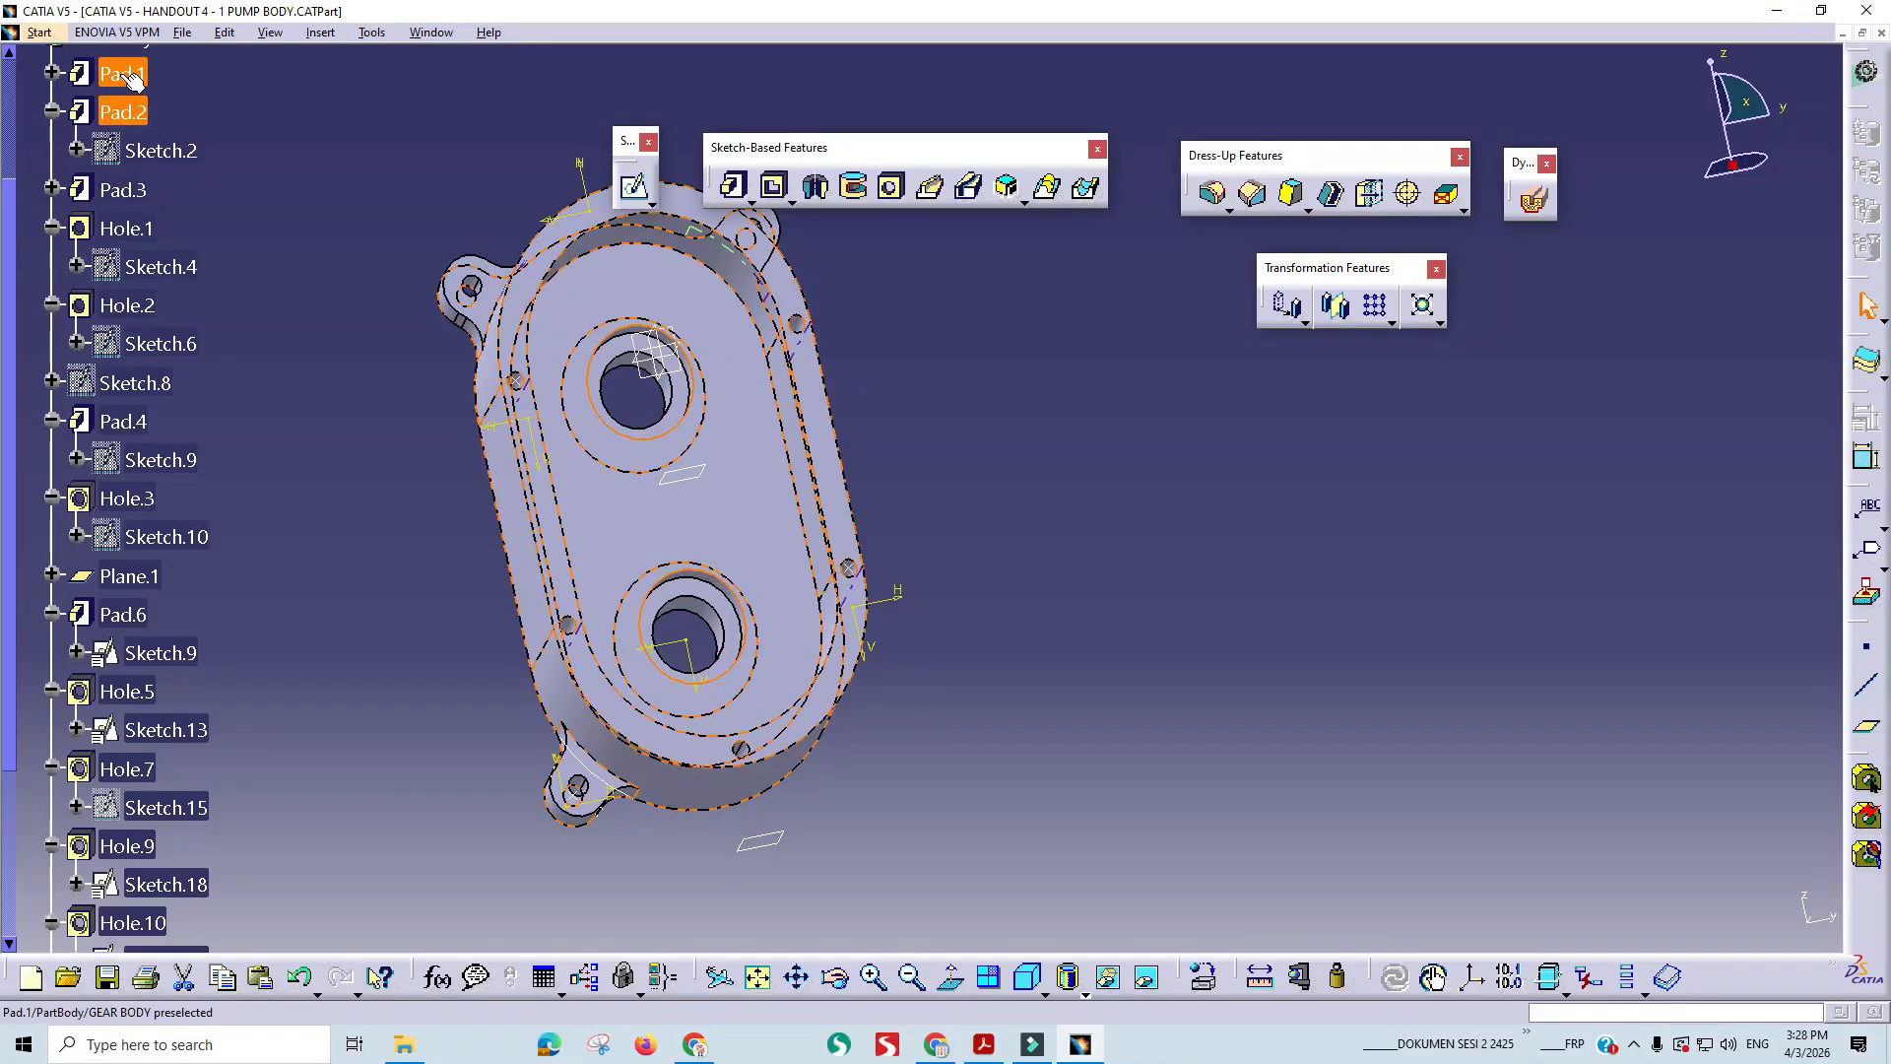
click(128, 110)
click(680, 857)
mouse_move(678, 839)
middle_down()
mouse_move(742, 720)
mouse_move(570, 751)
middle_up()
click(742, 720)
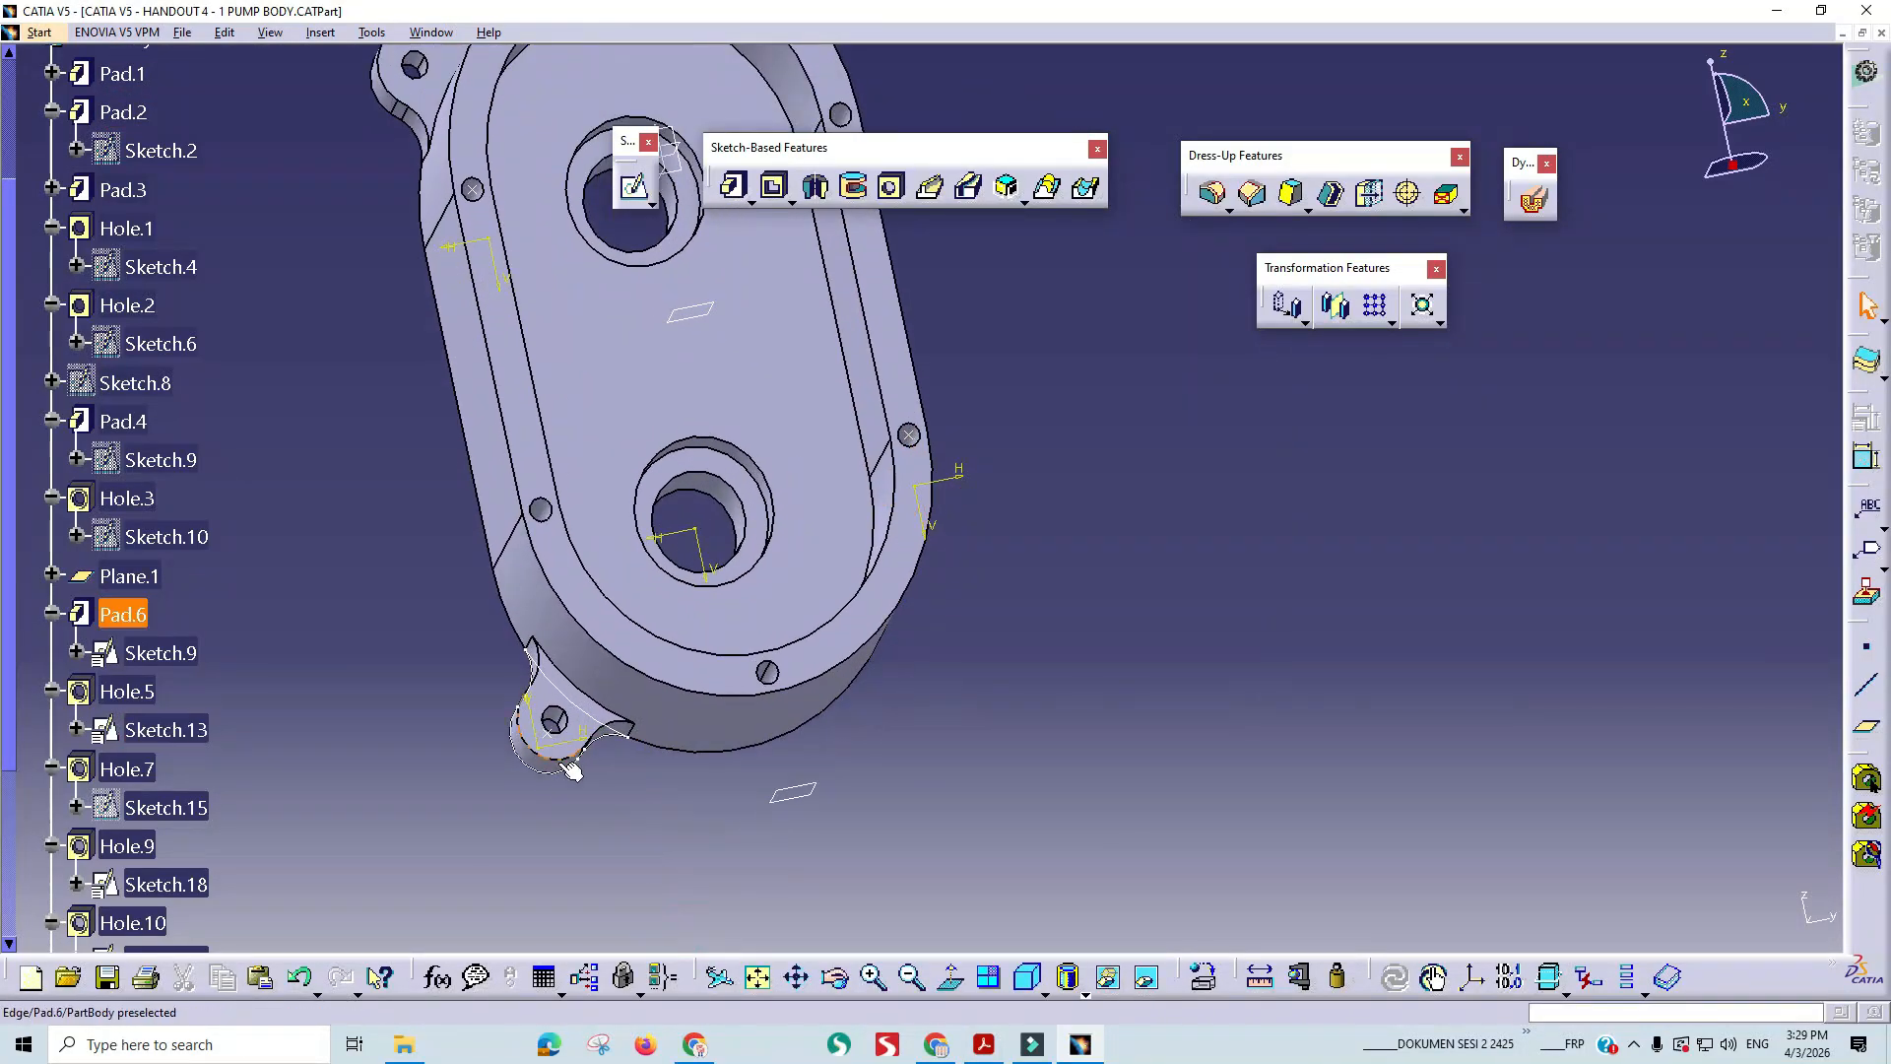
- Define the lower lug's profile, Sketch.9 under Pad.6, as the in-work object
right_click(561, 776)
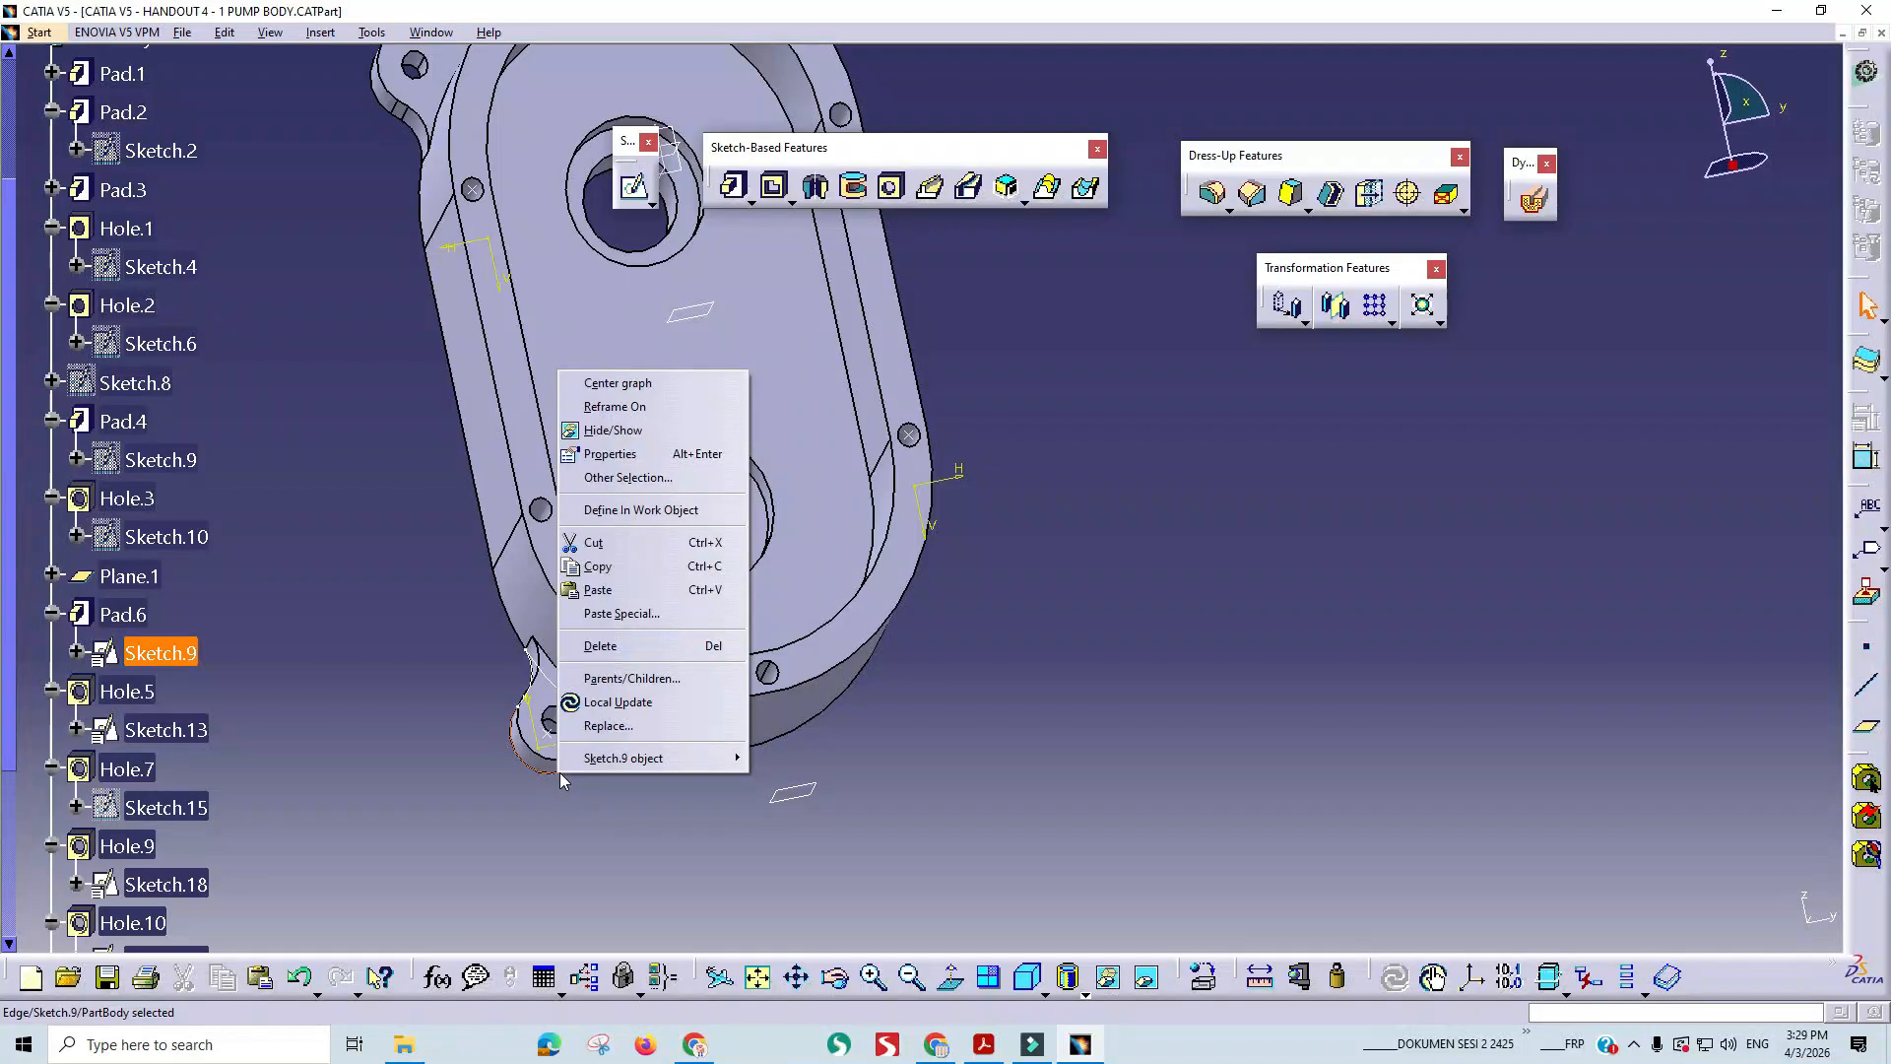
mouse_move(646, 766)
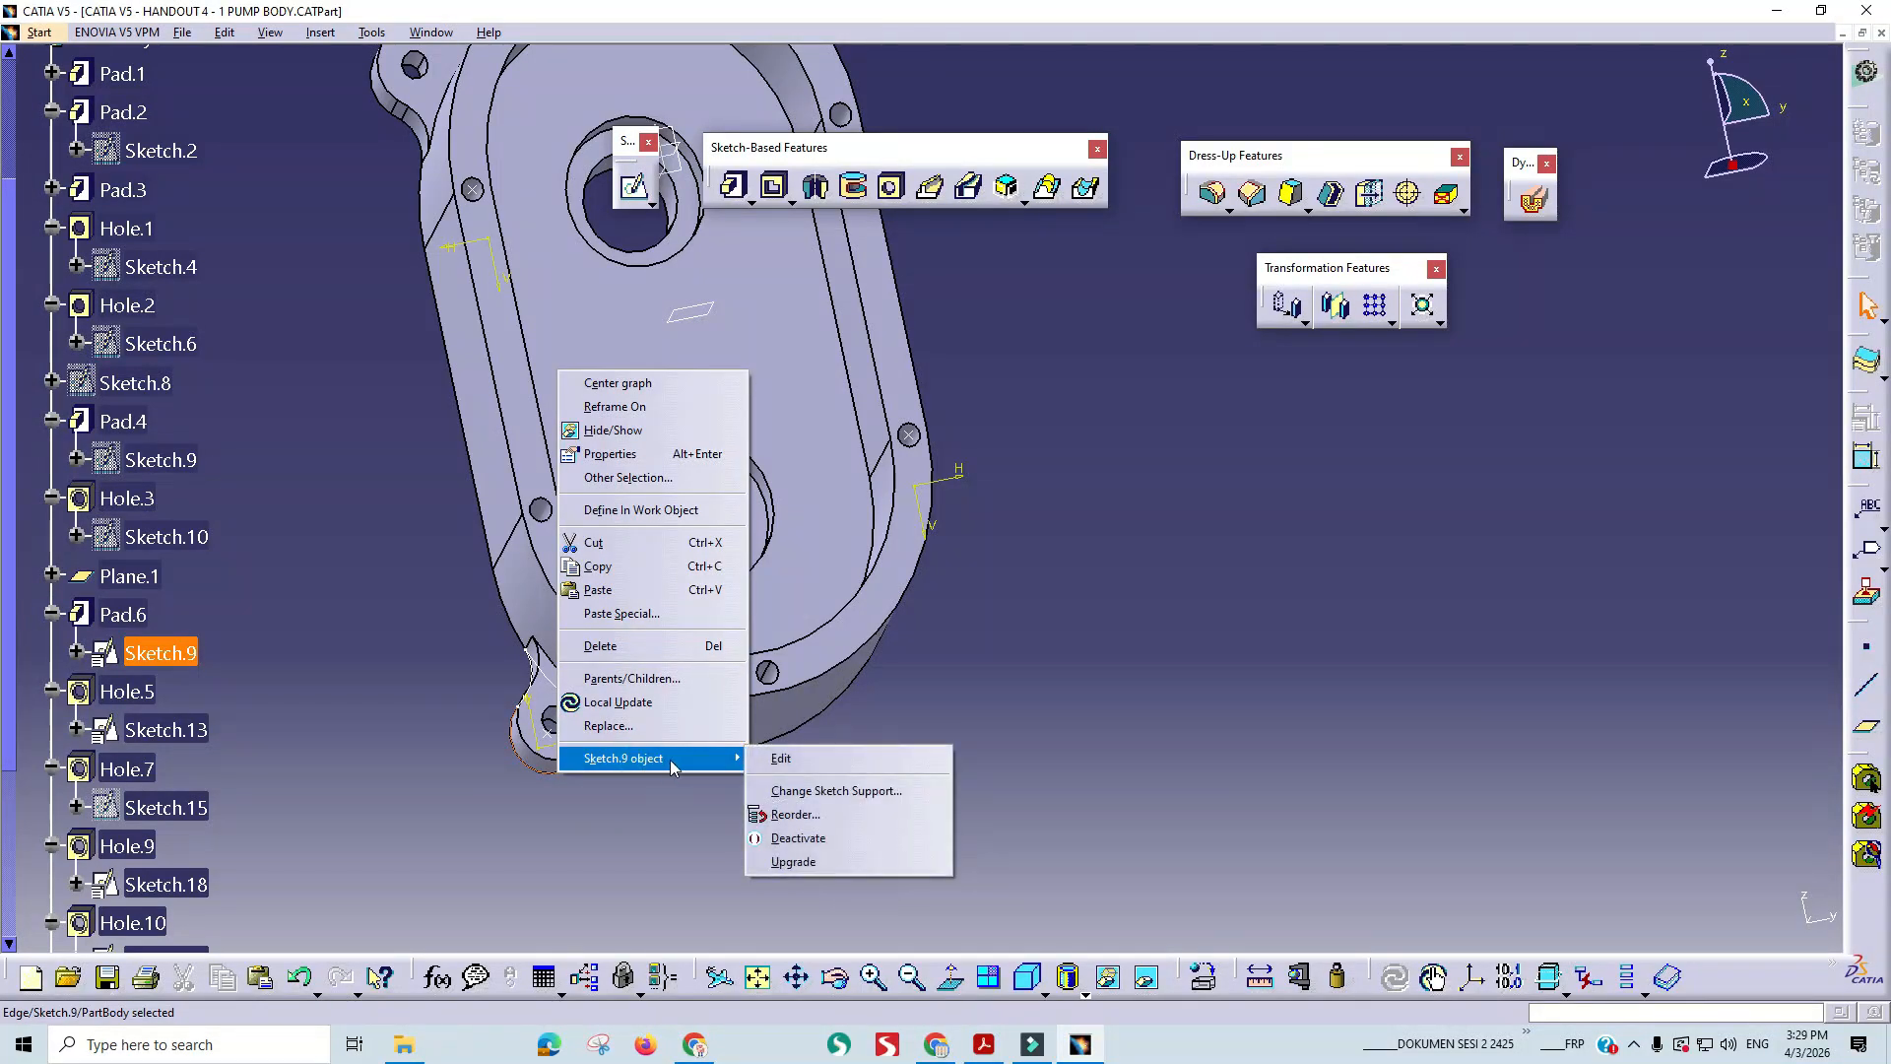
click(641, 509)
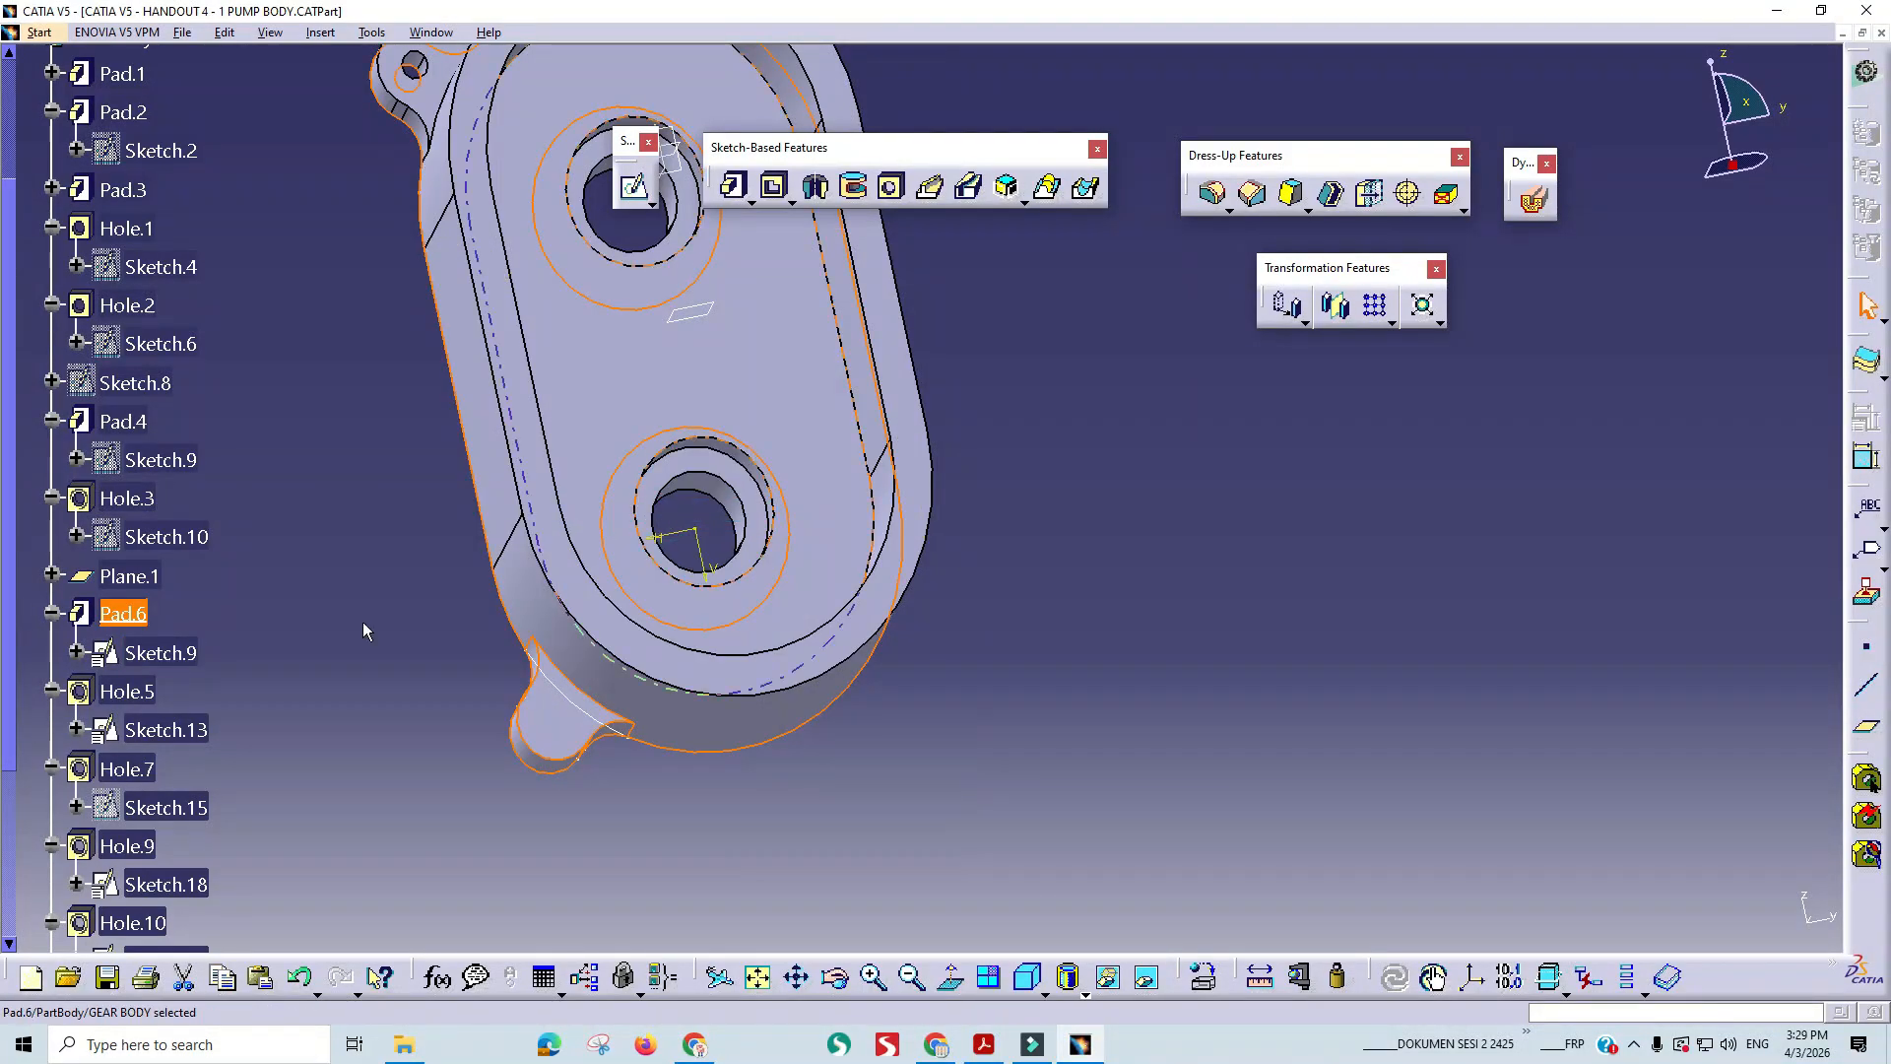
click(129, 614)
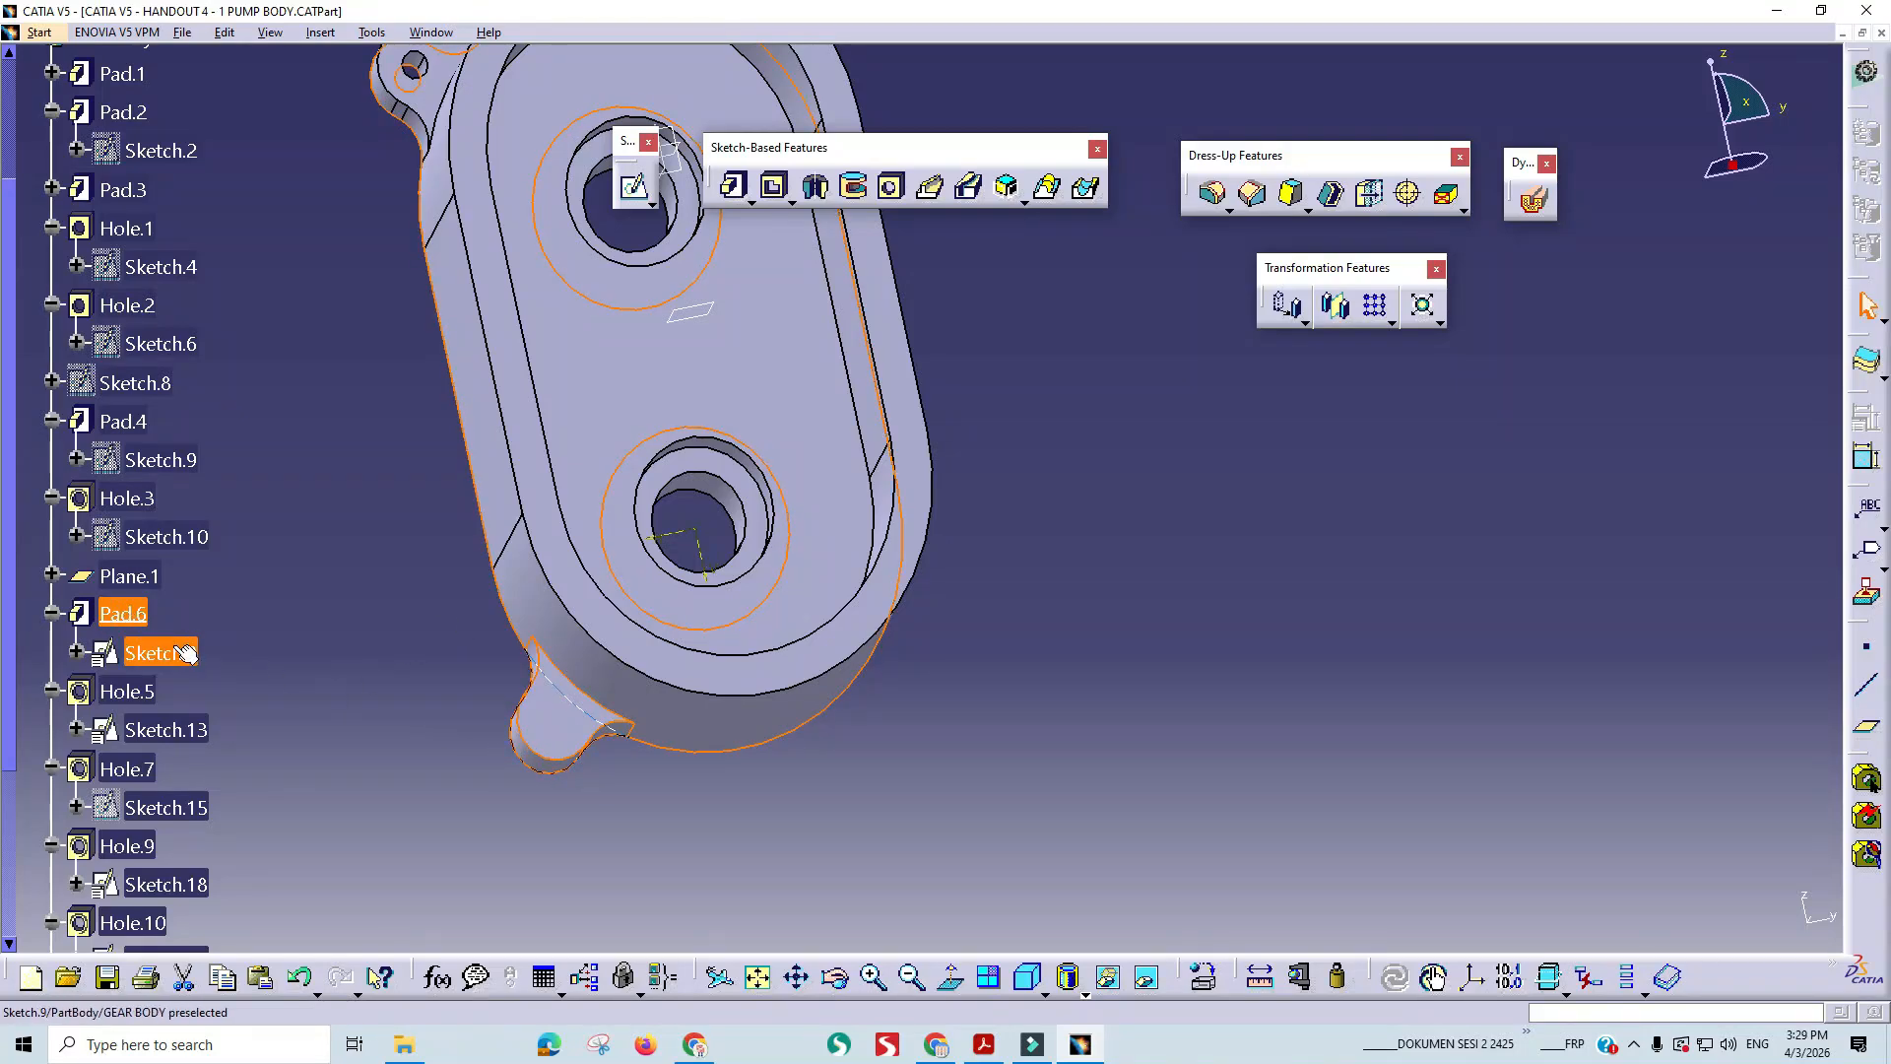
scroll(172, 591, up, 2)
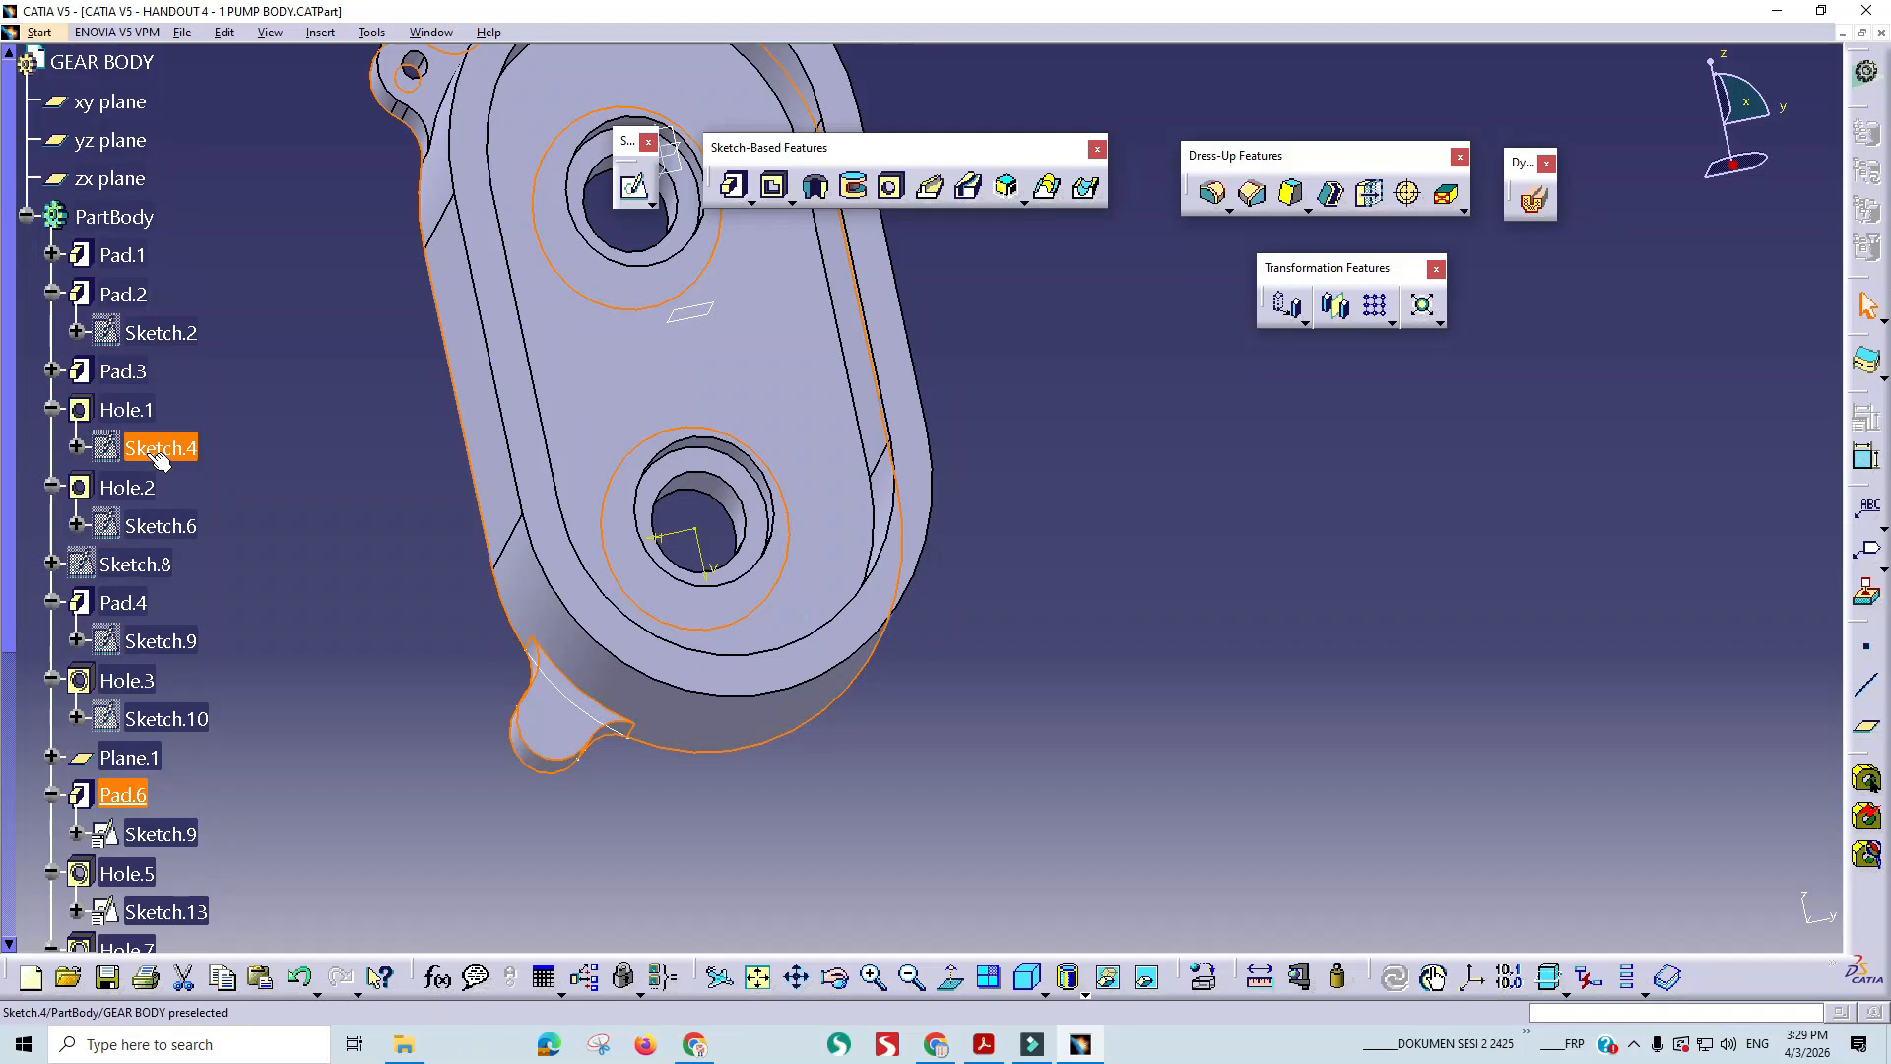
right_click(121, 226)
mouse_move(286, 611)
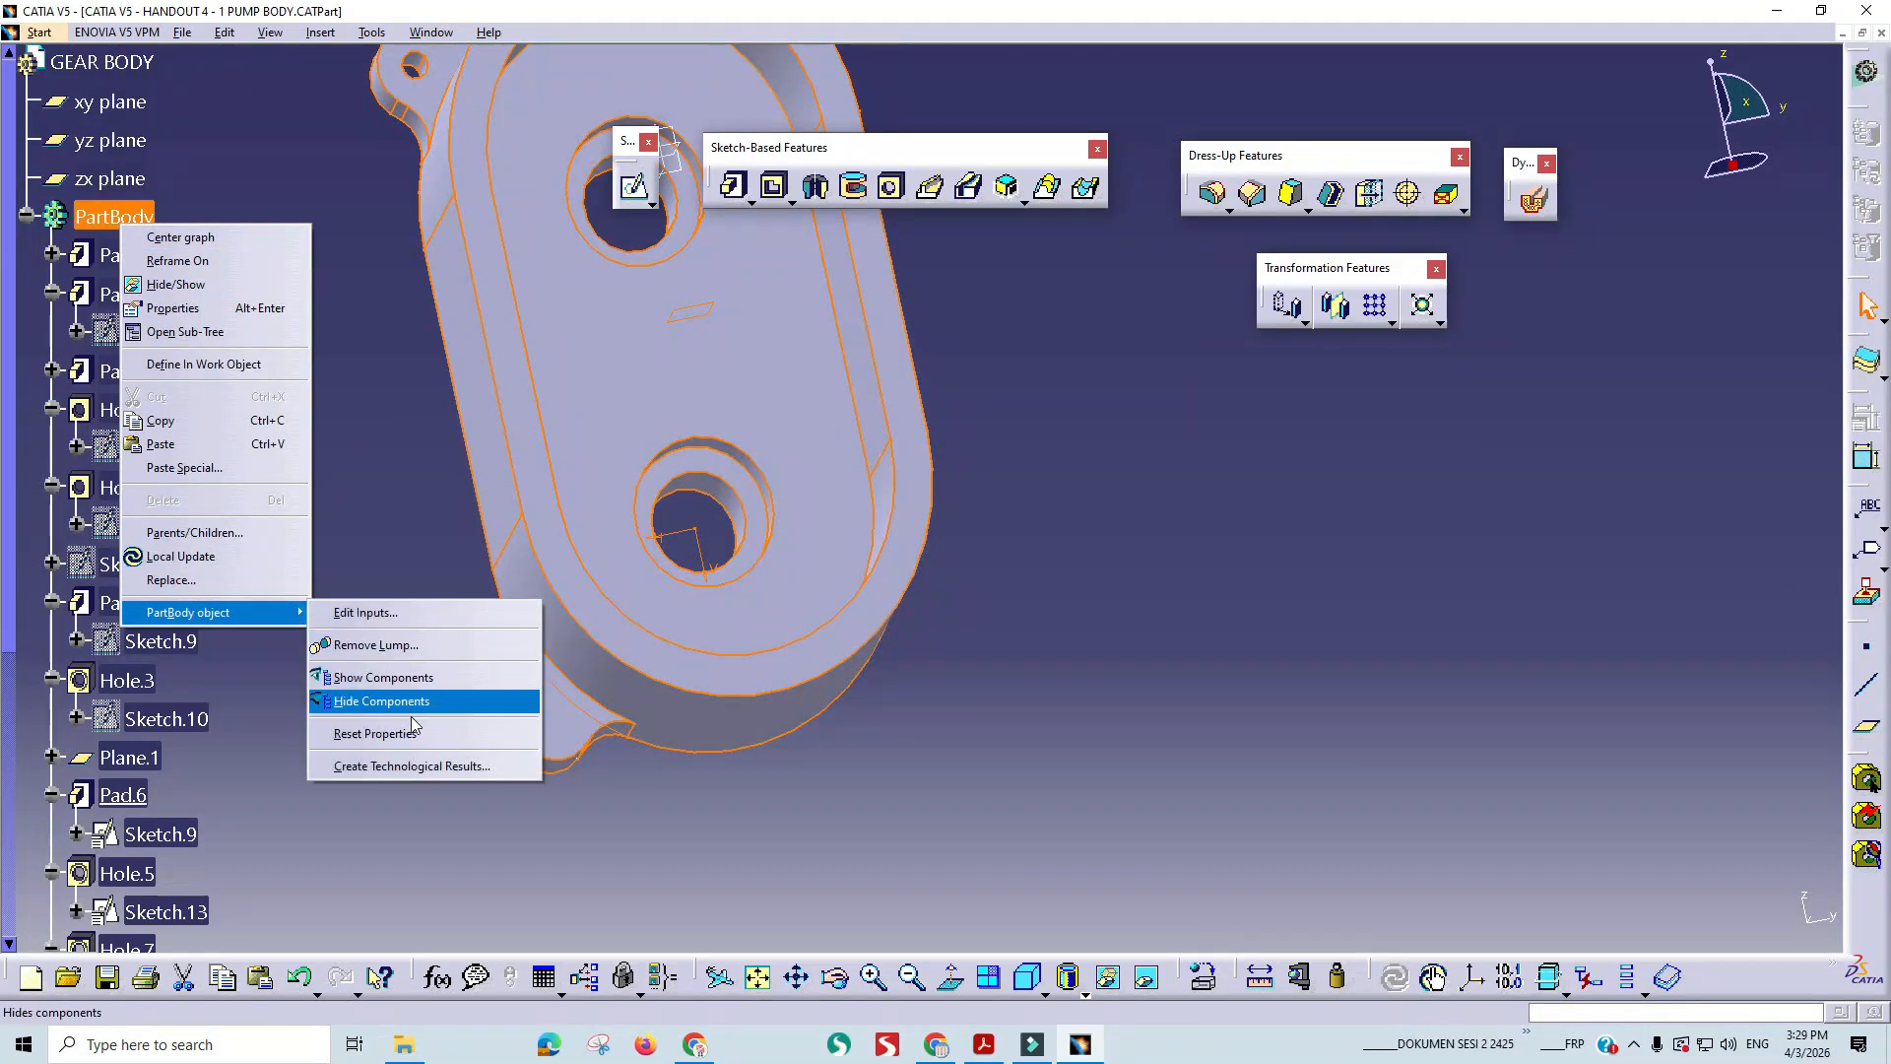
click(384, 847)
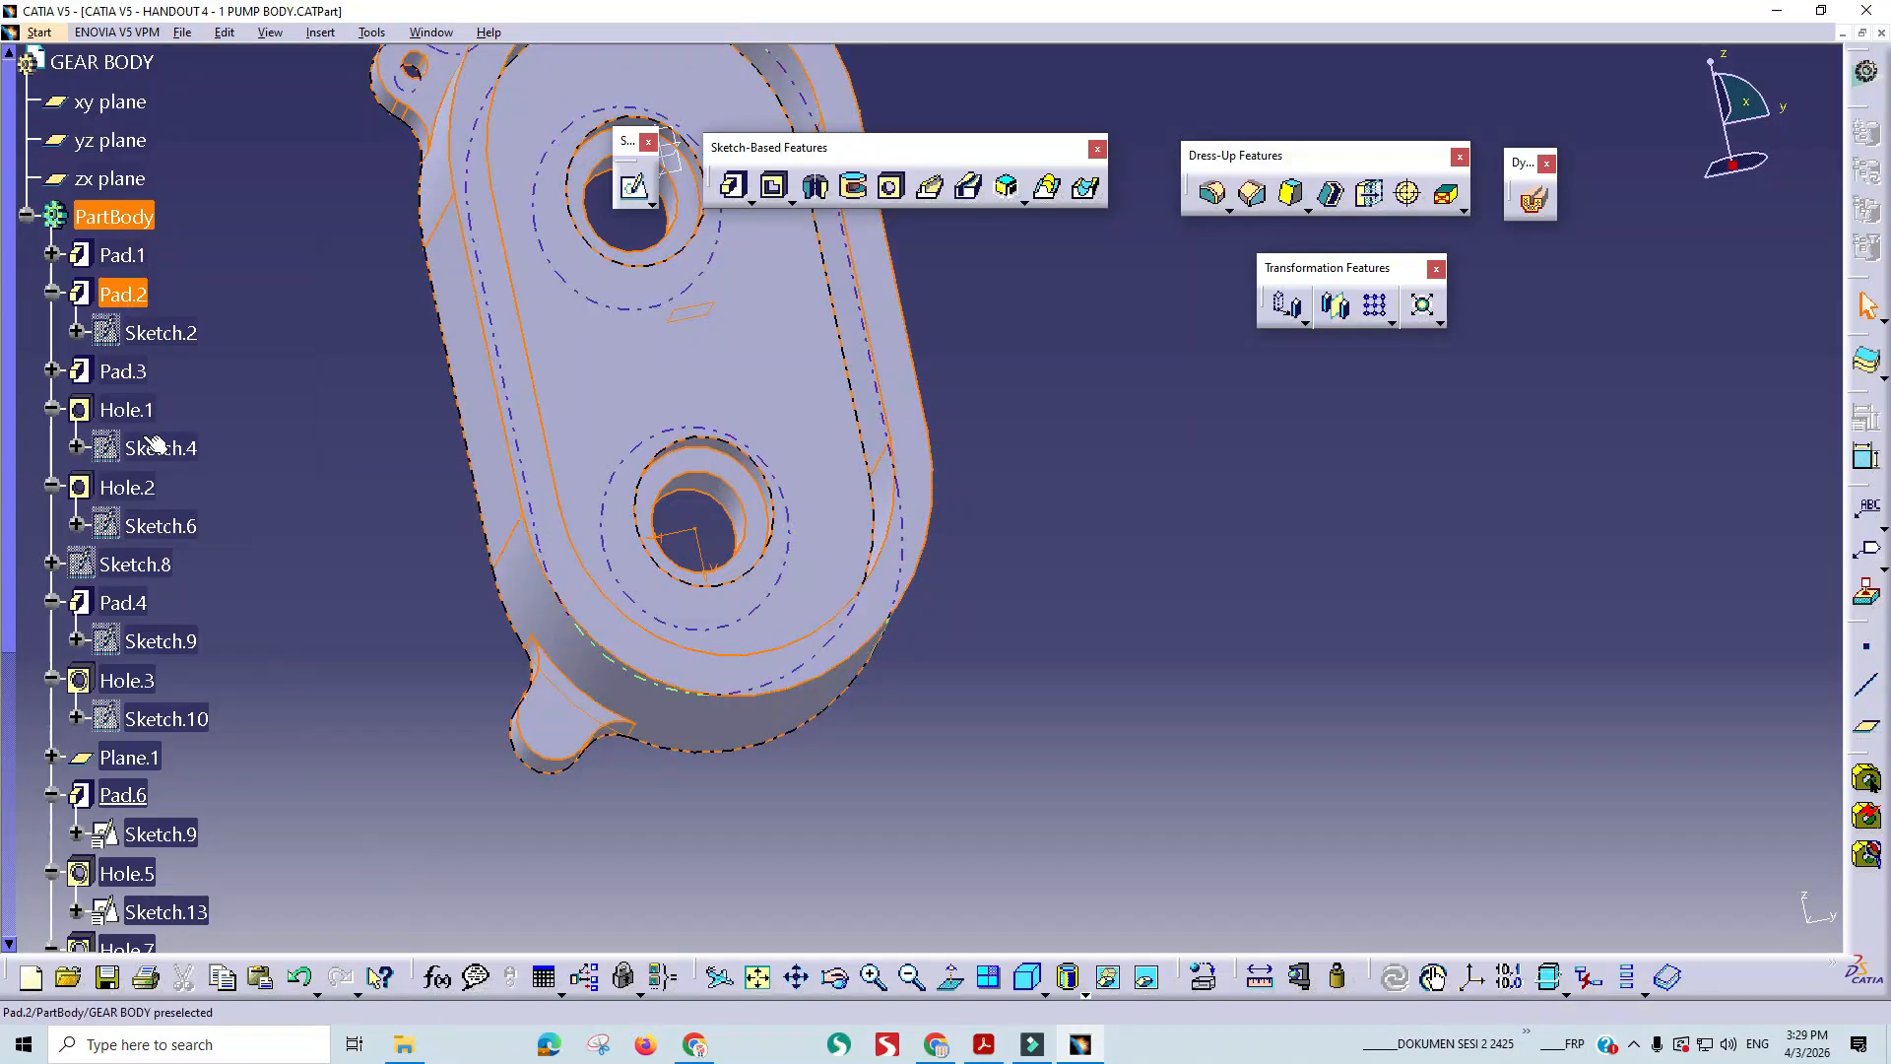
- Review the definition of Mirror.10 and its mirroring element, leaving the feature as it is
scroll(150, 581, down, 7)
double_click(147, 560)
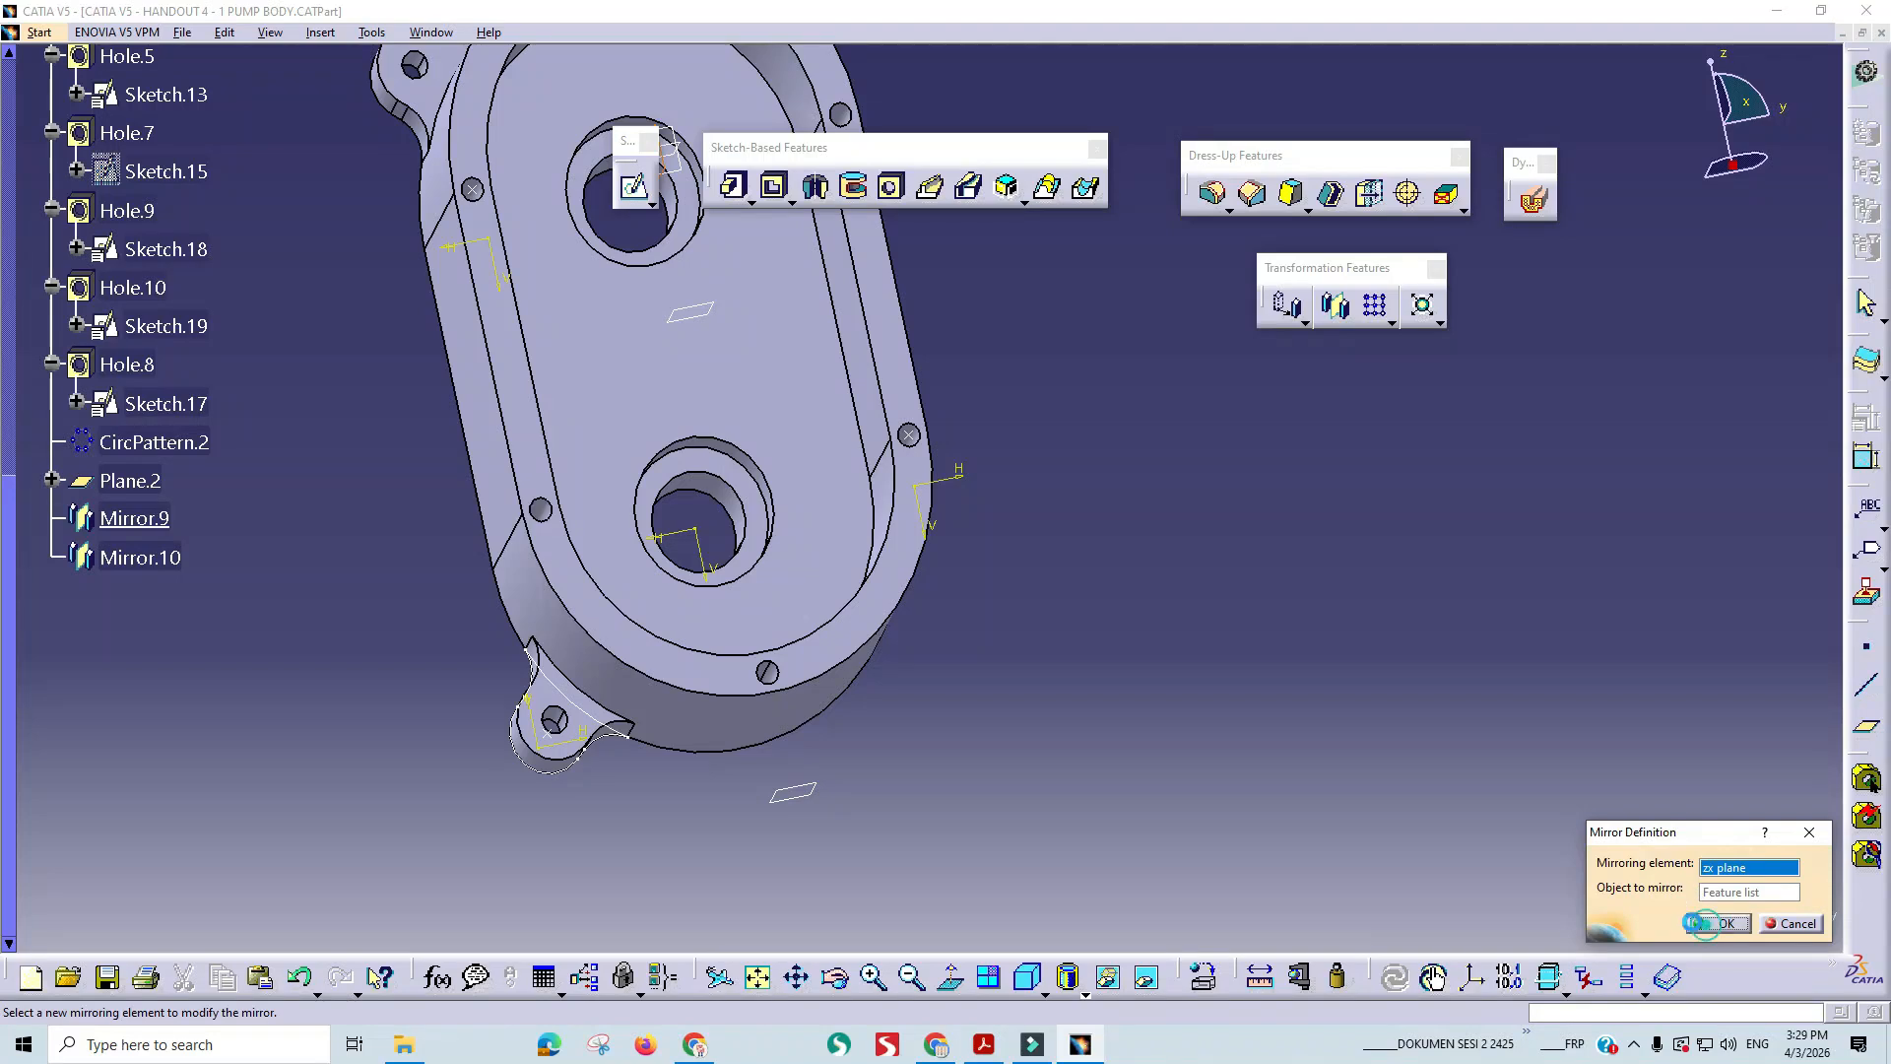
click(1714, 923)
right_click(138, 559)
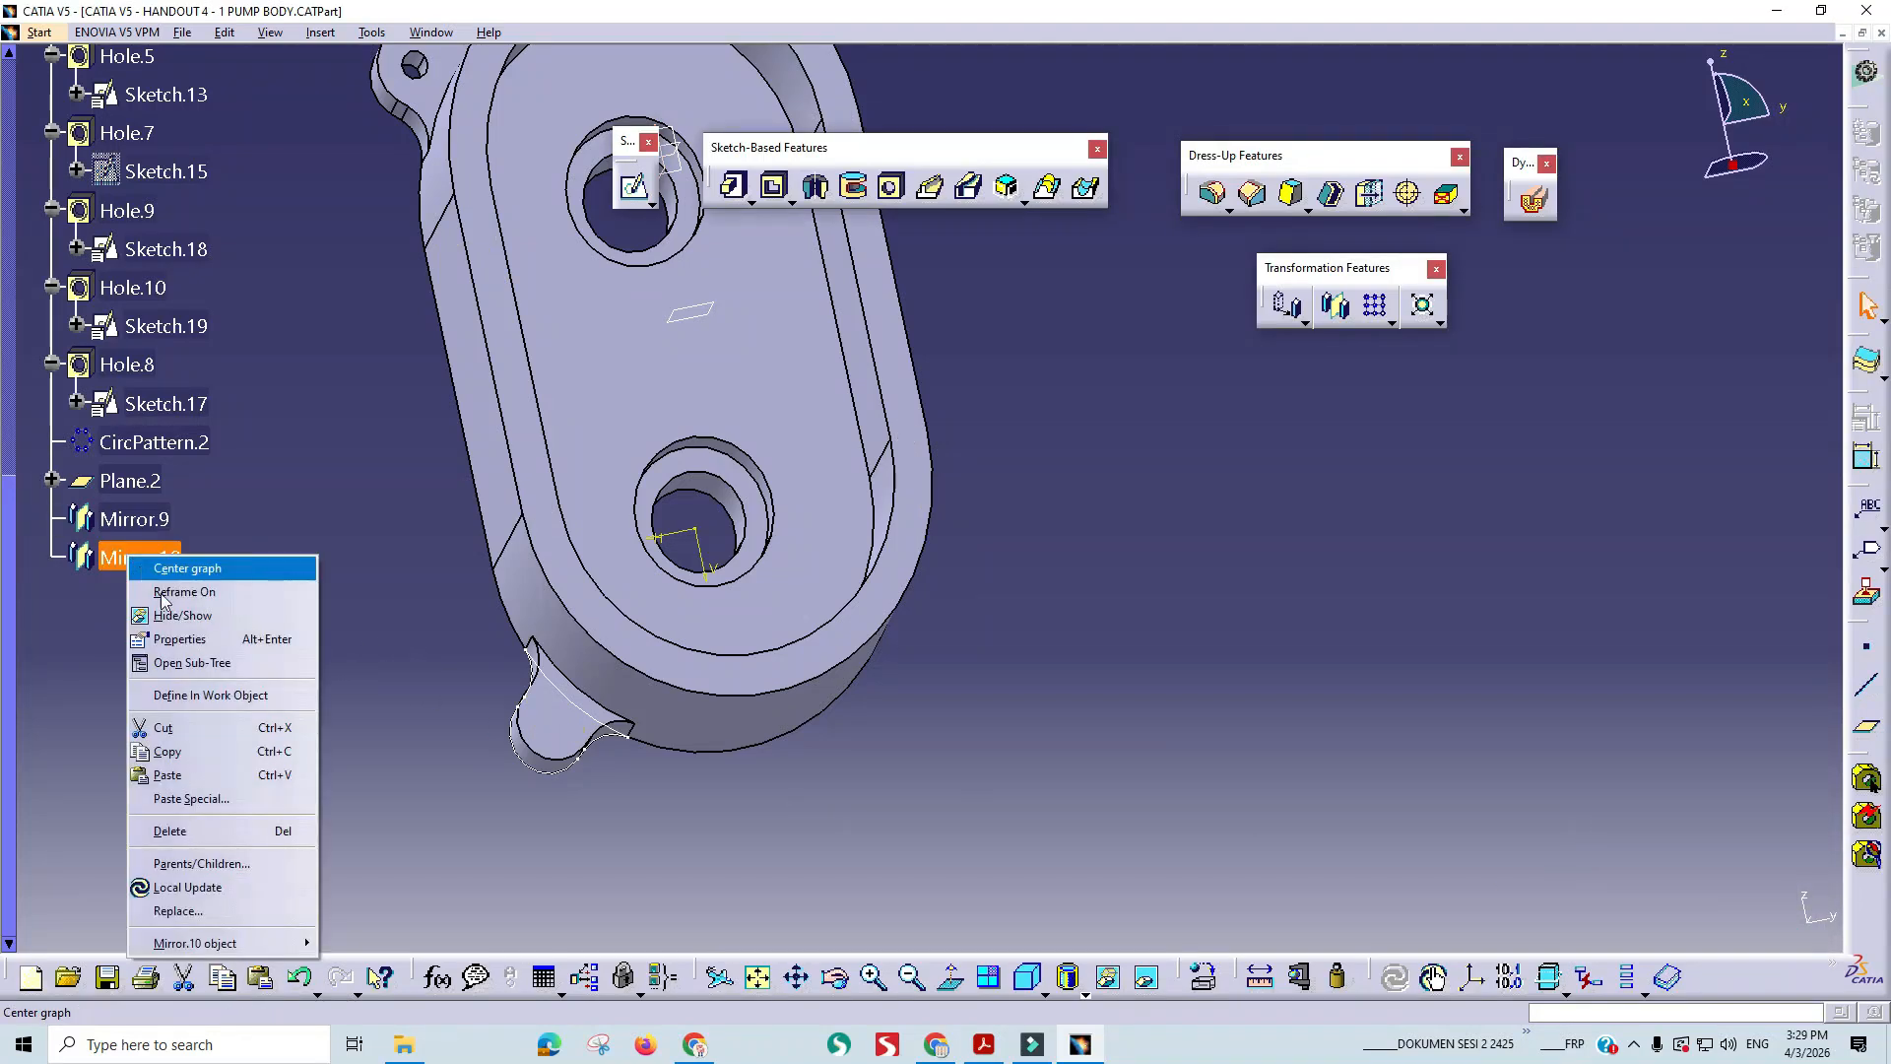
mouse_move(266, 942)
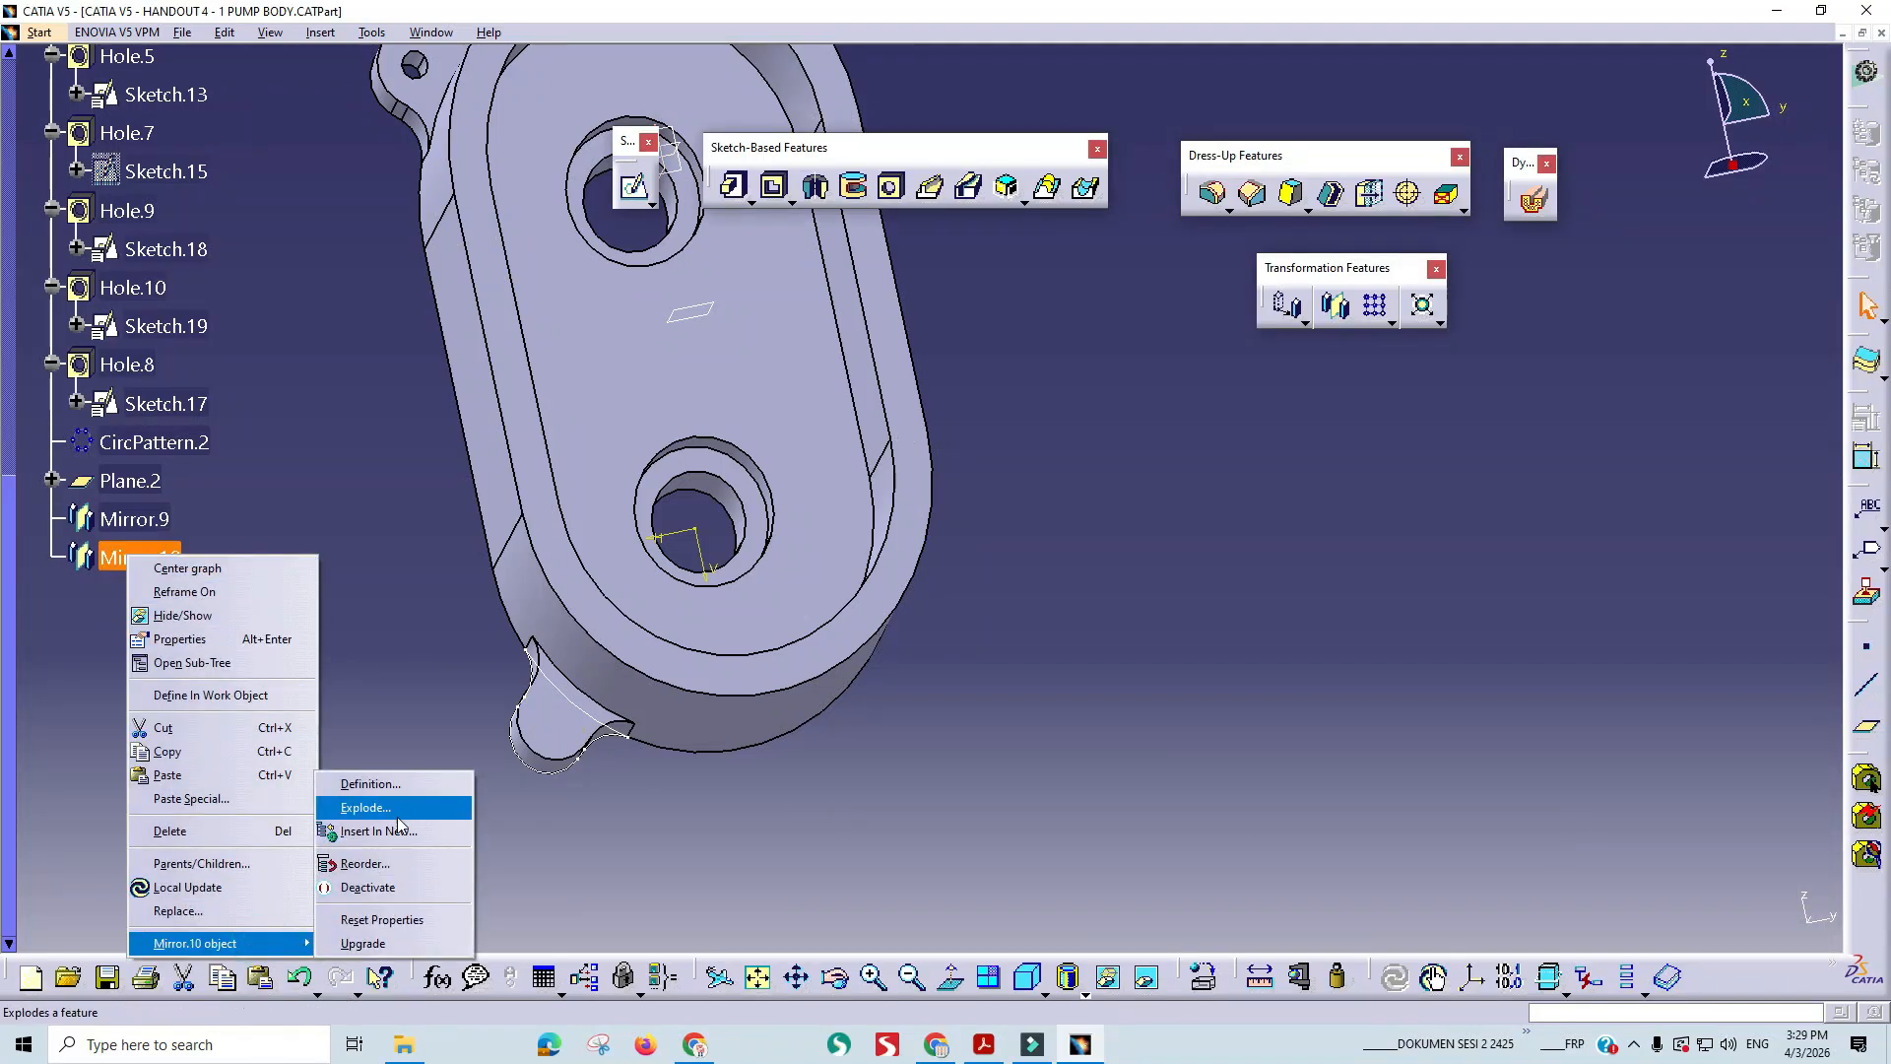
click(399, 707)
scroll(197, 522, up, 1)
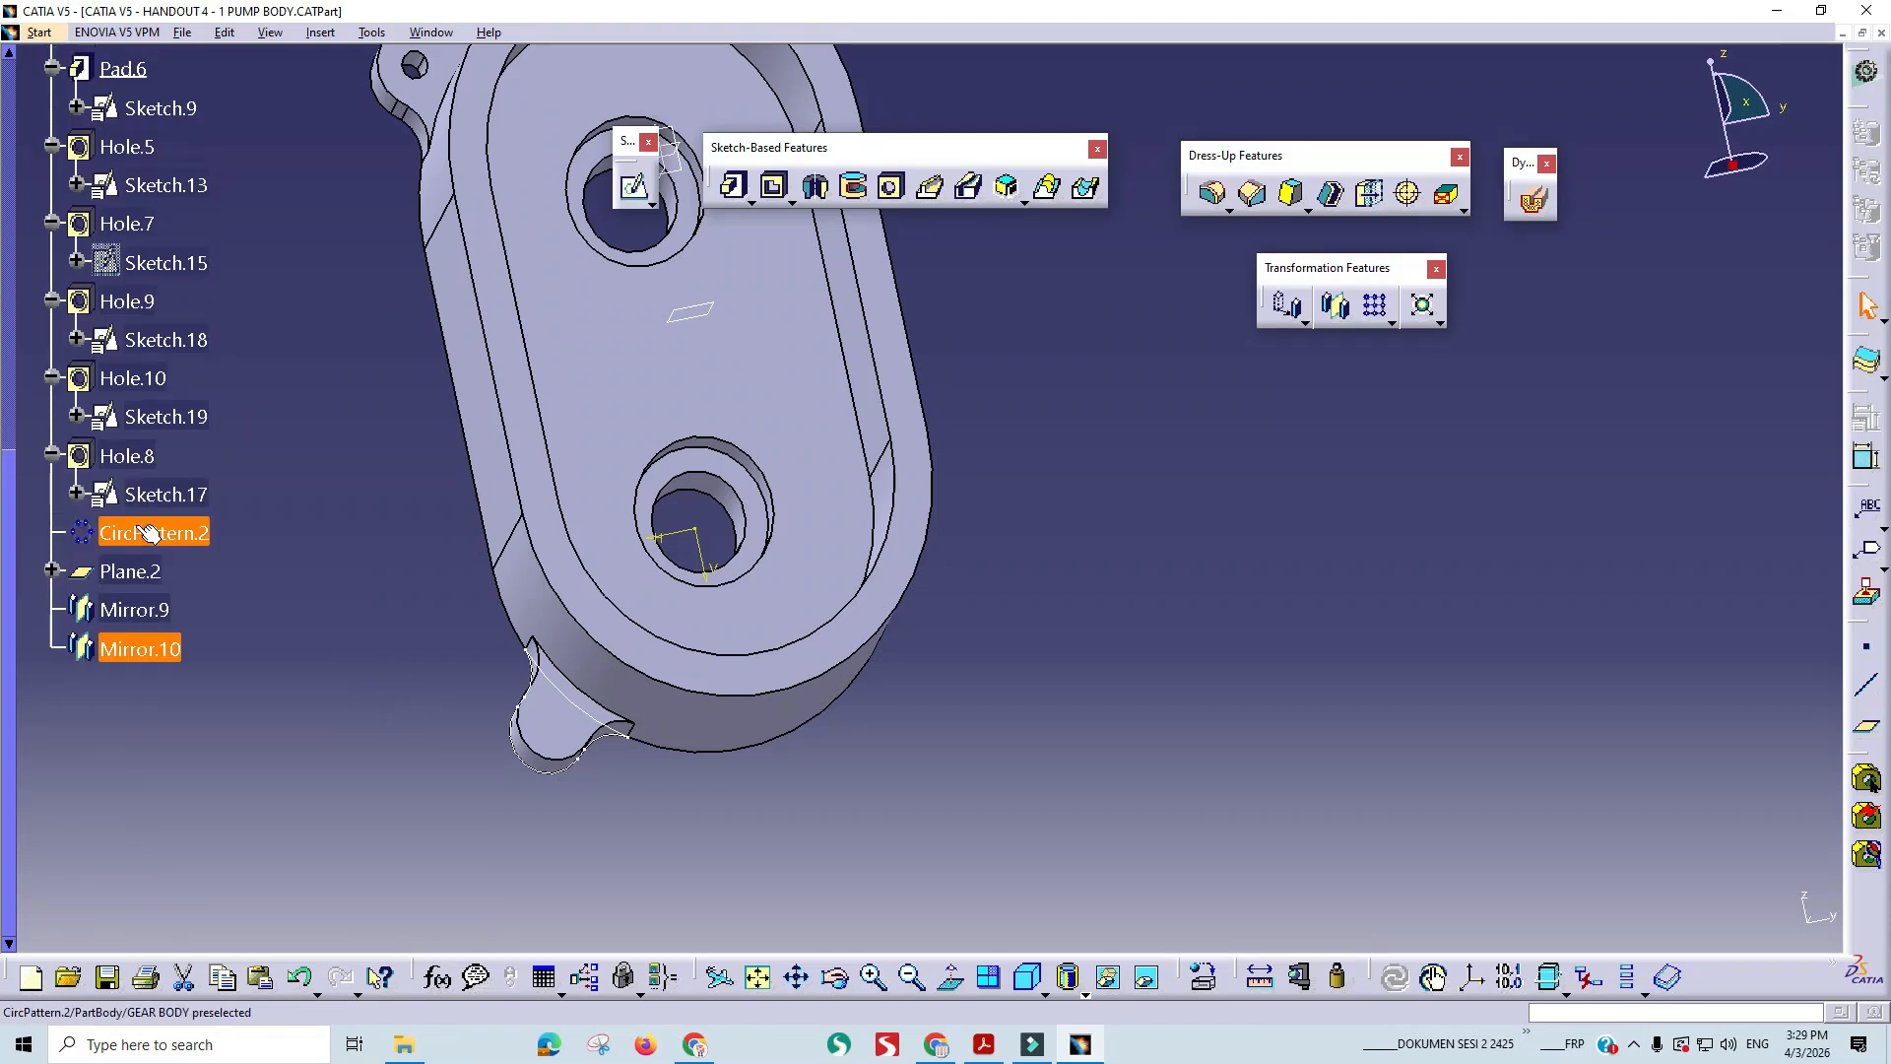
click(282, 575)
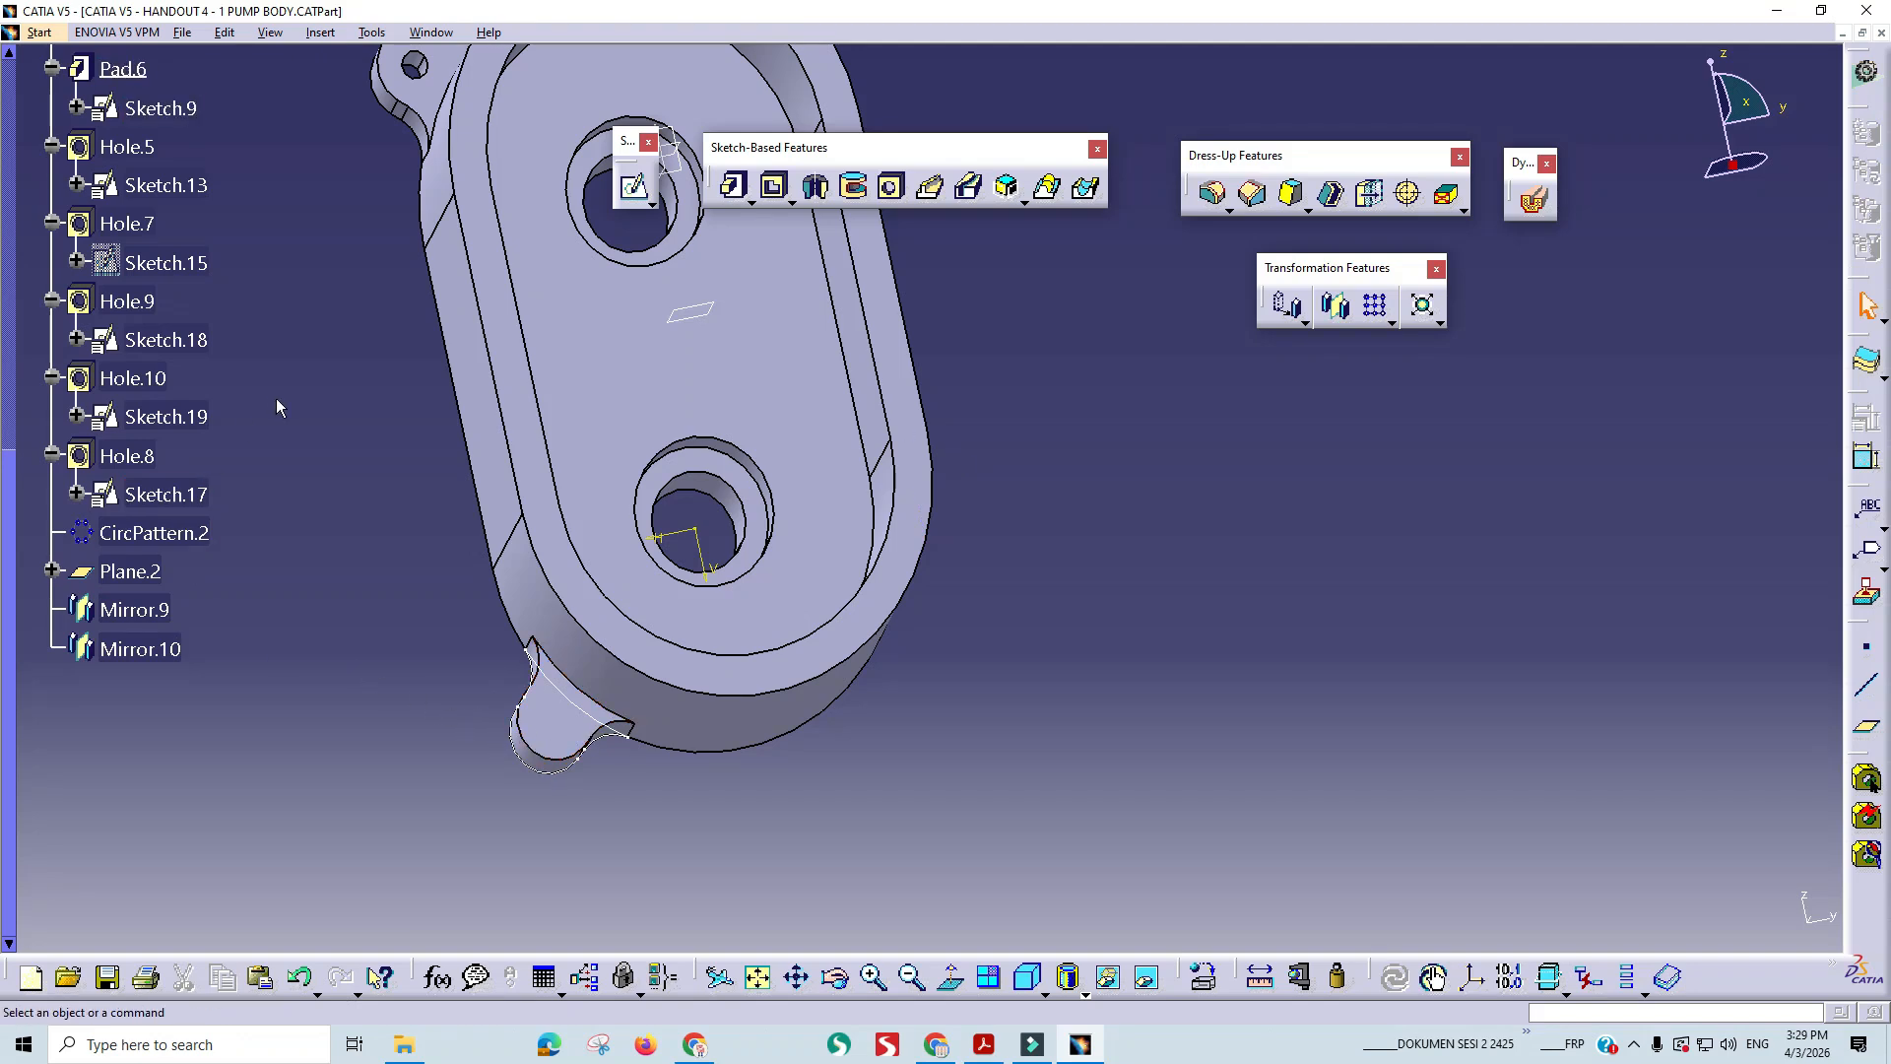
scroll(182, 440, up, 1)
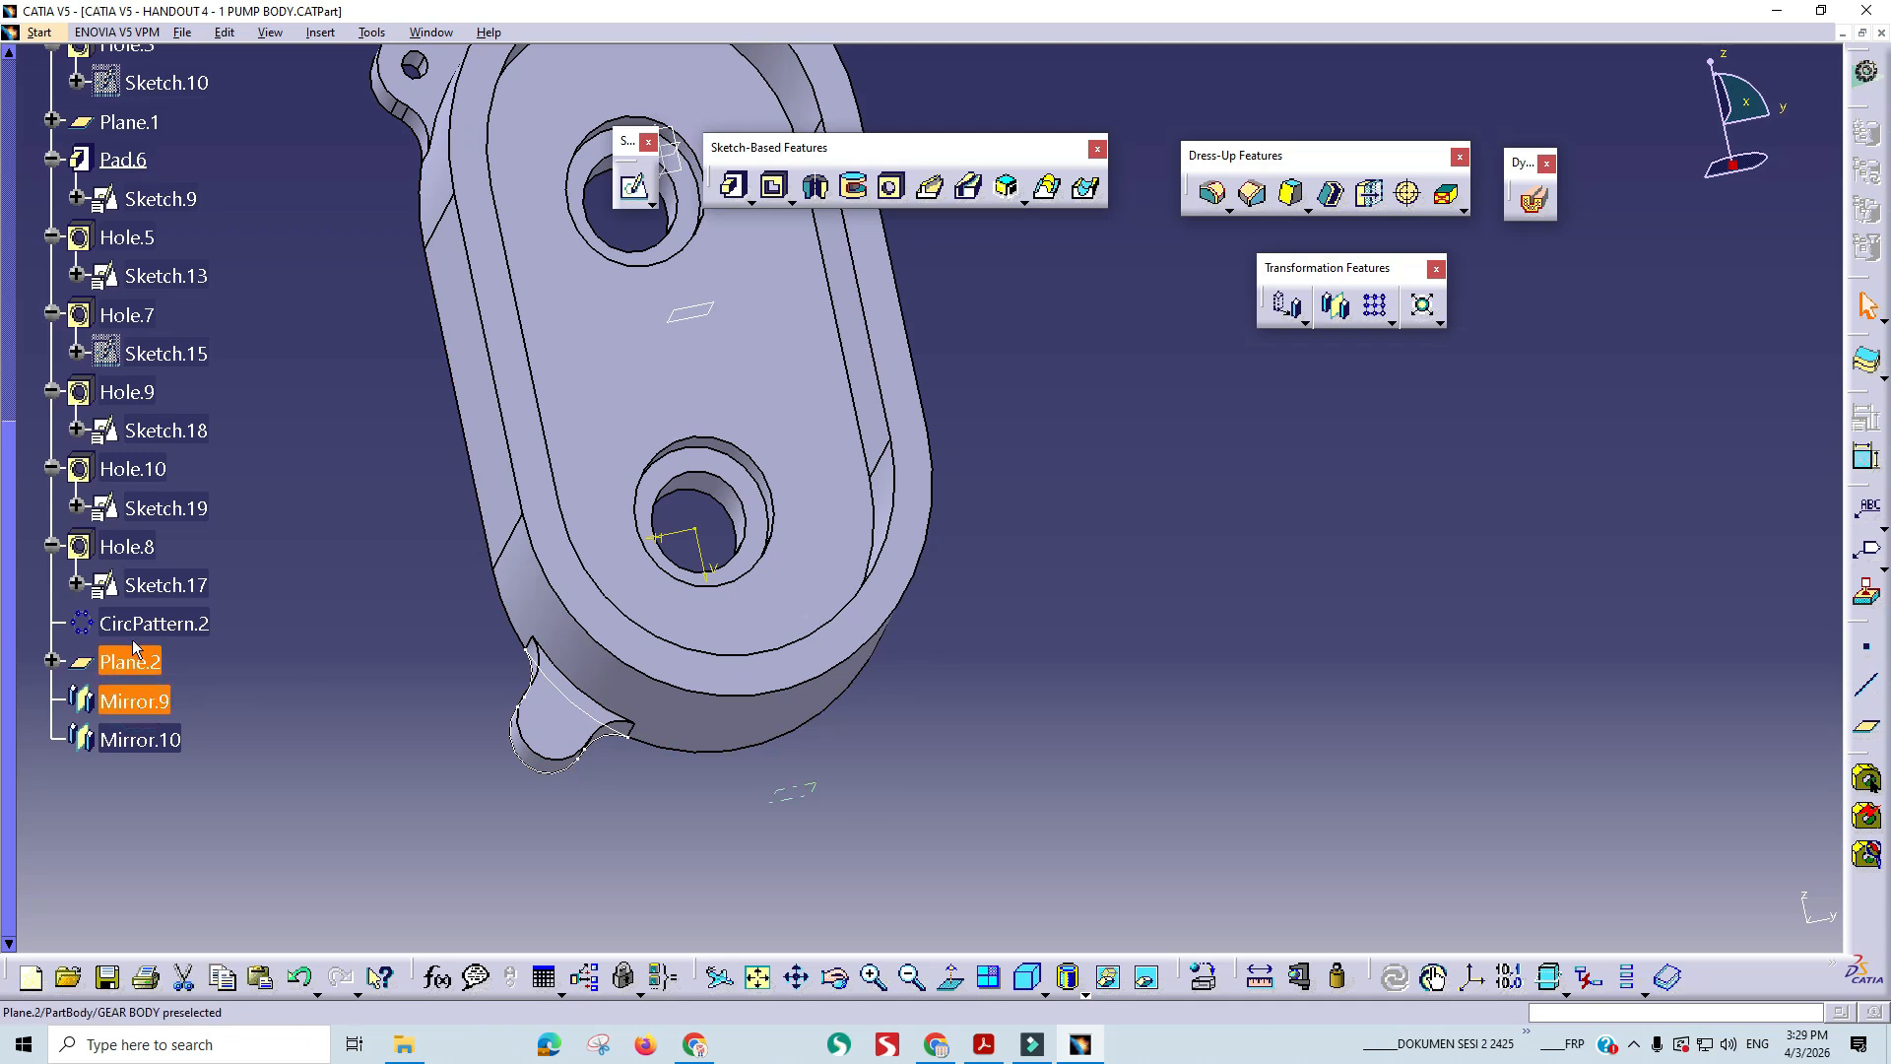
scroll(162, 749, up, 8)
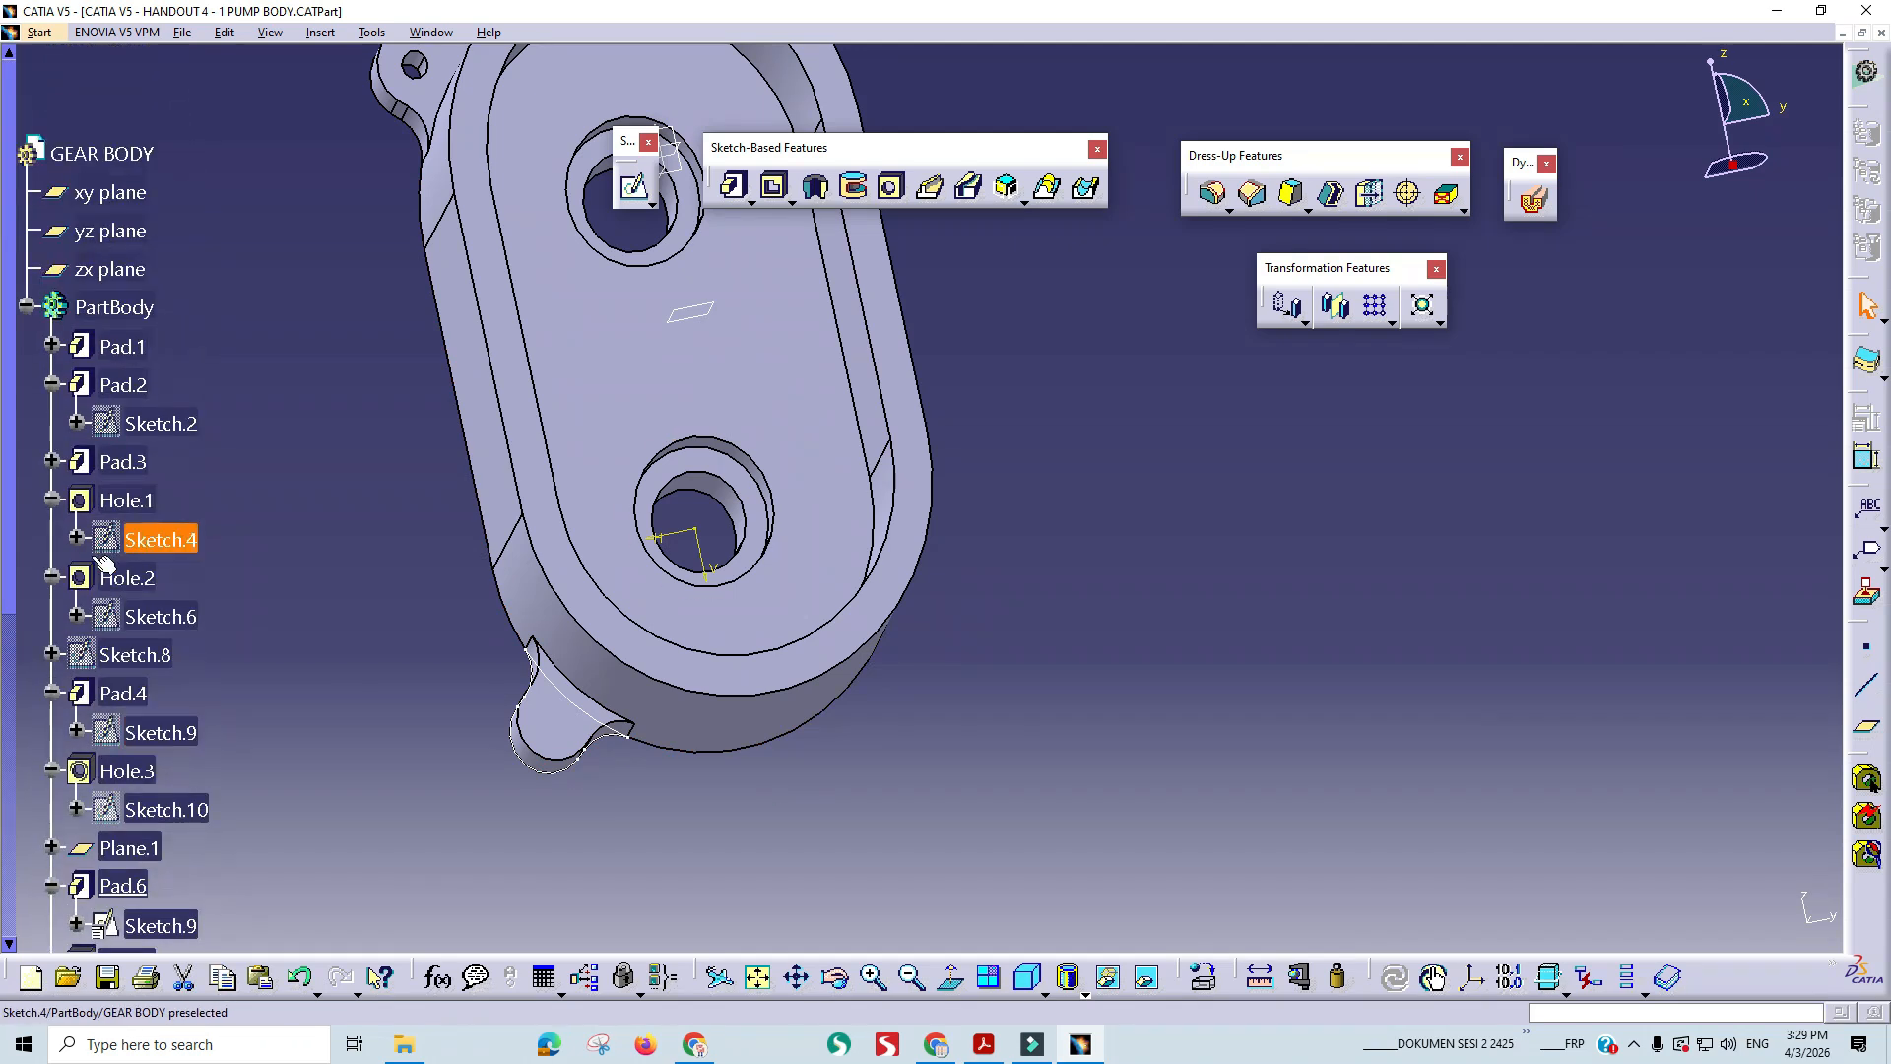
scroll(104, 561, down, 5)
scroll(91, 564, up, 6)
right_click(74, 241)
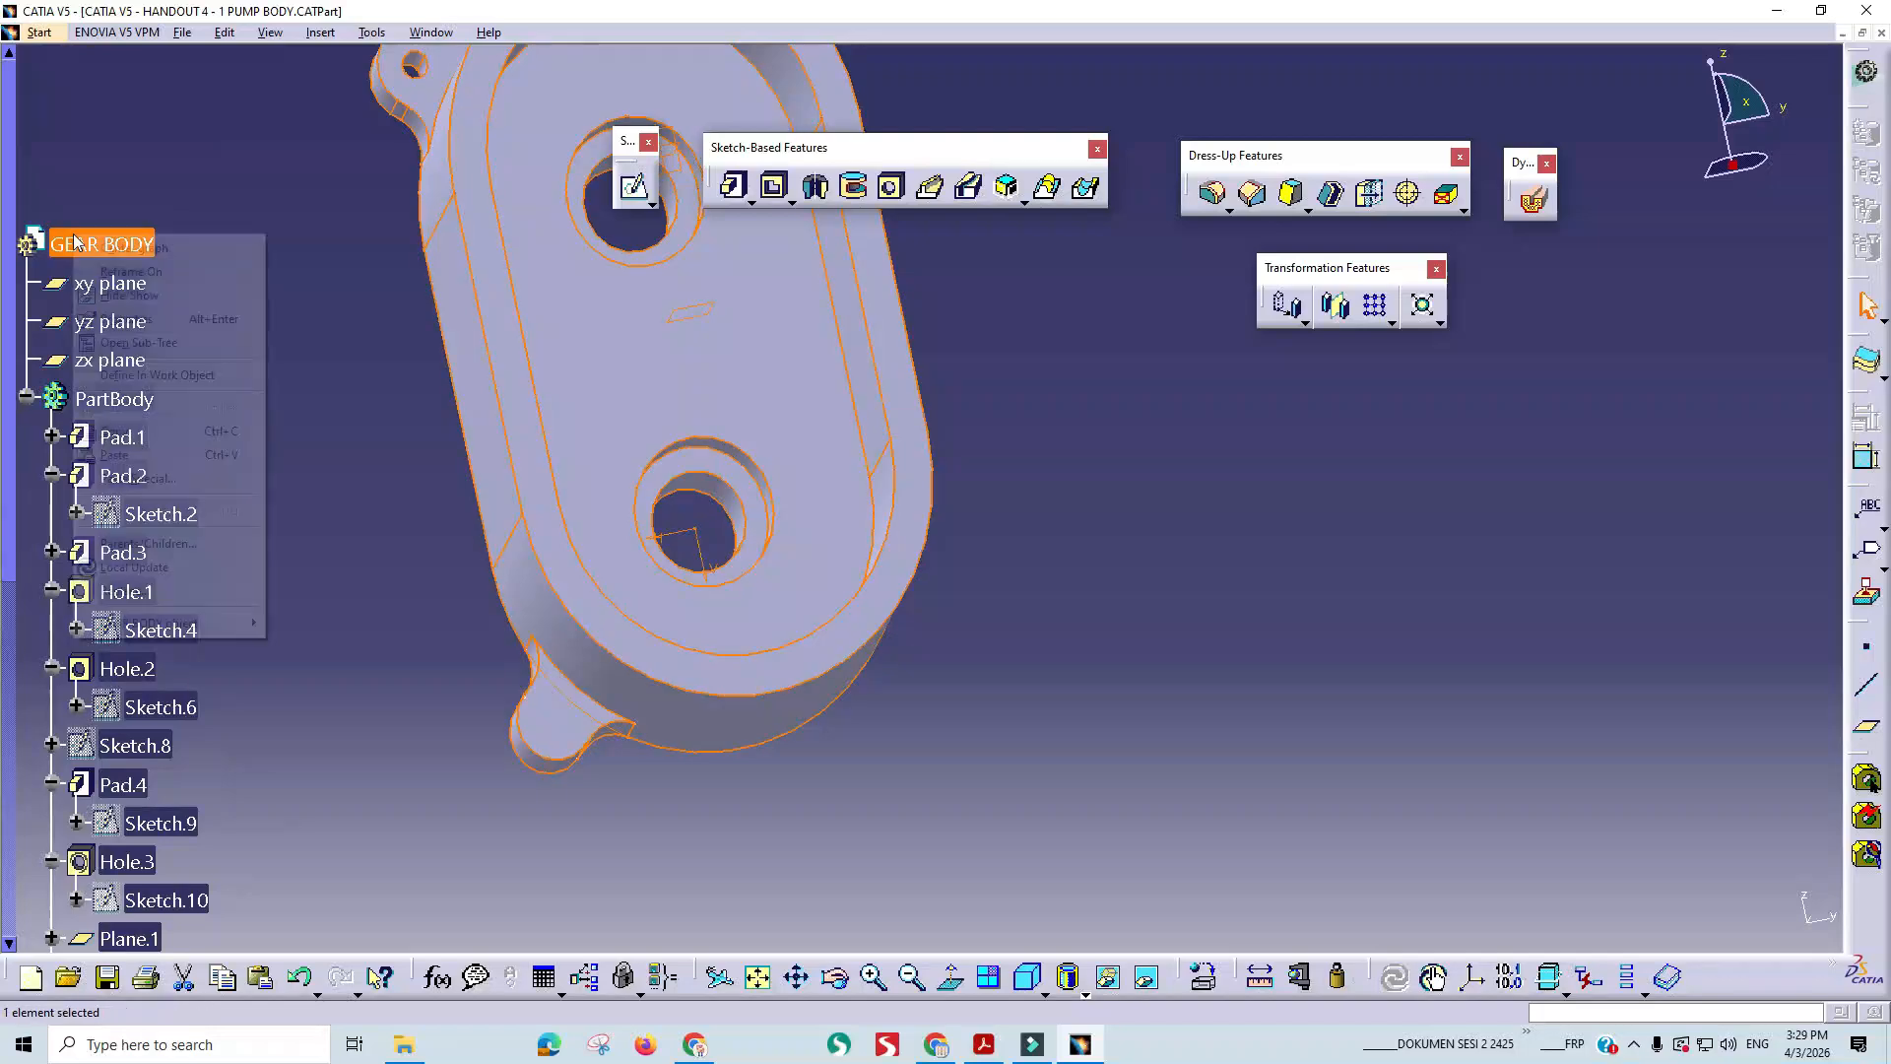
click(236, 621)
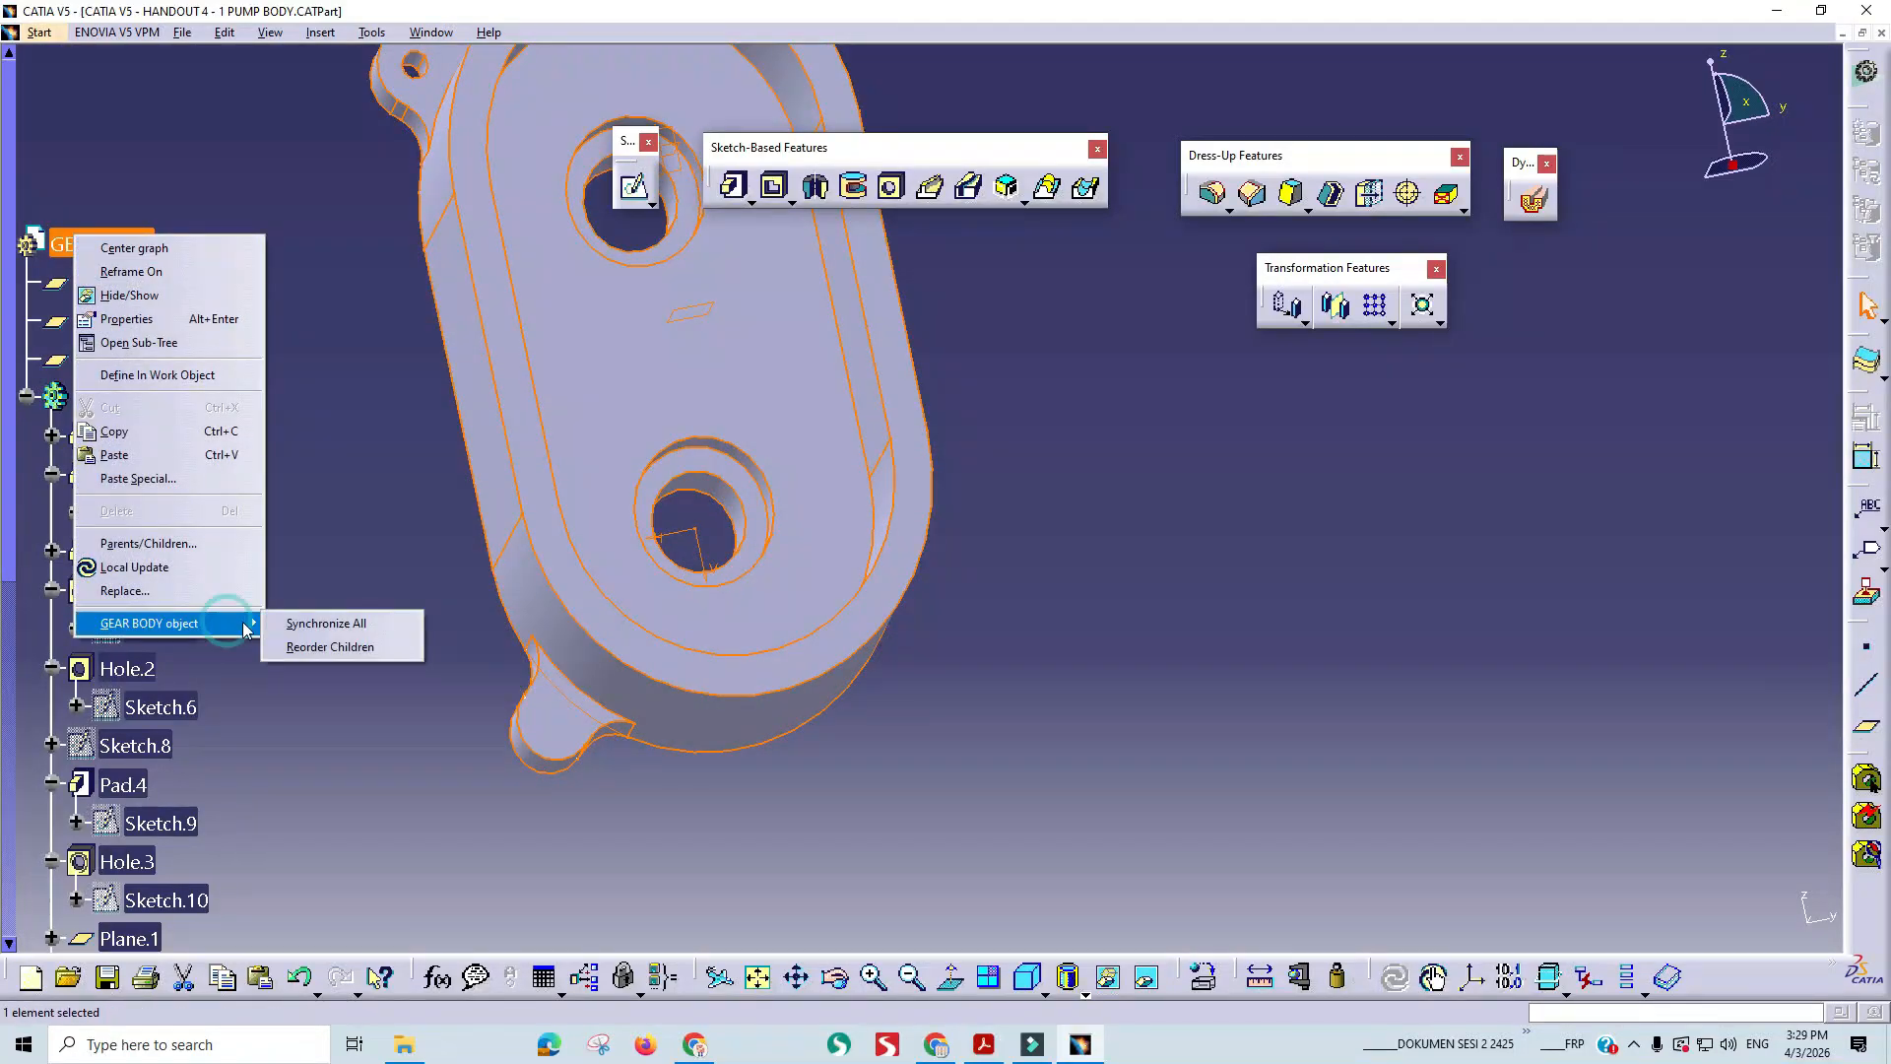
click(374, 430)
- Define the PartBody as the in-work object
right_click(109, 398)
click(252, 788)
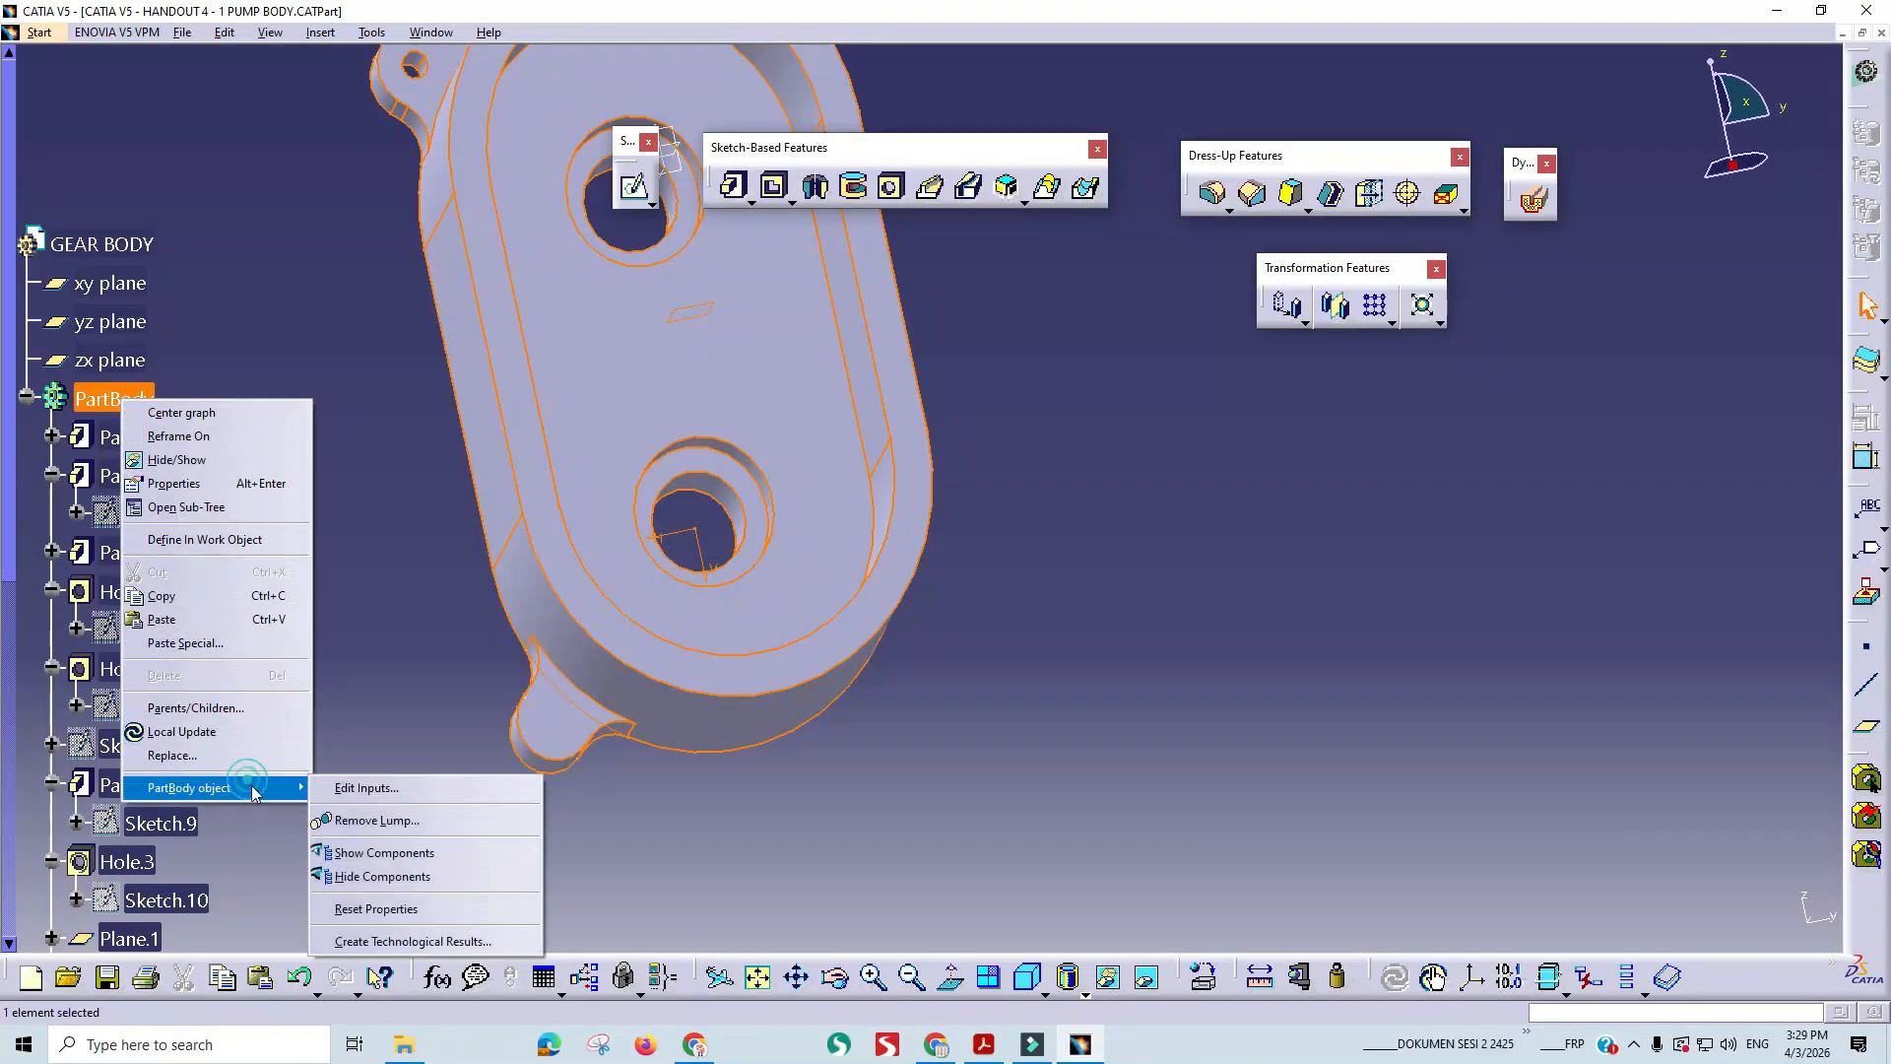
click(217, 541)
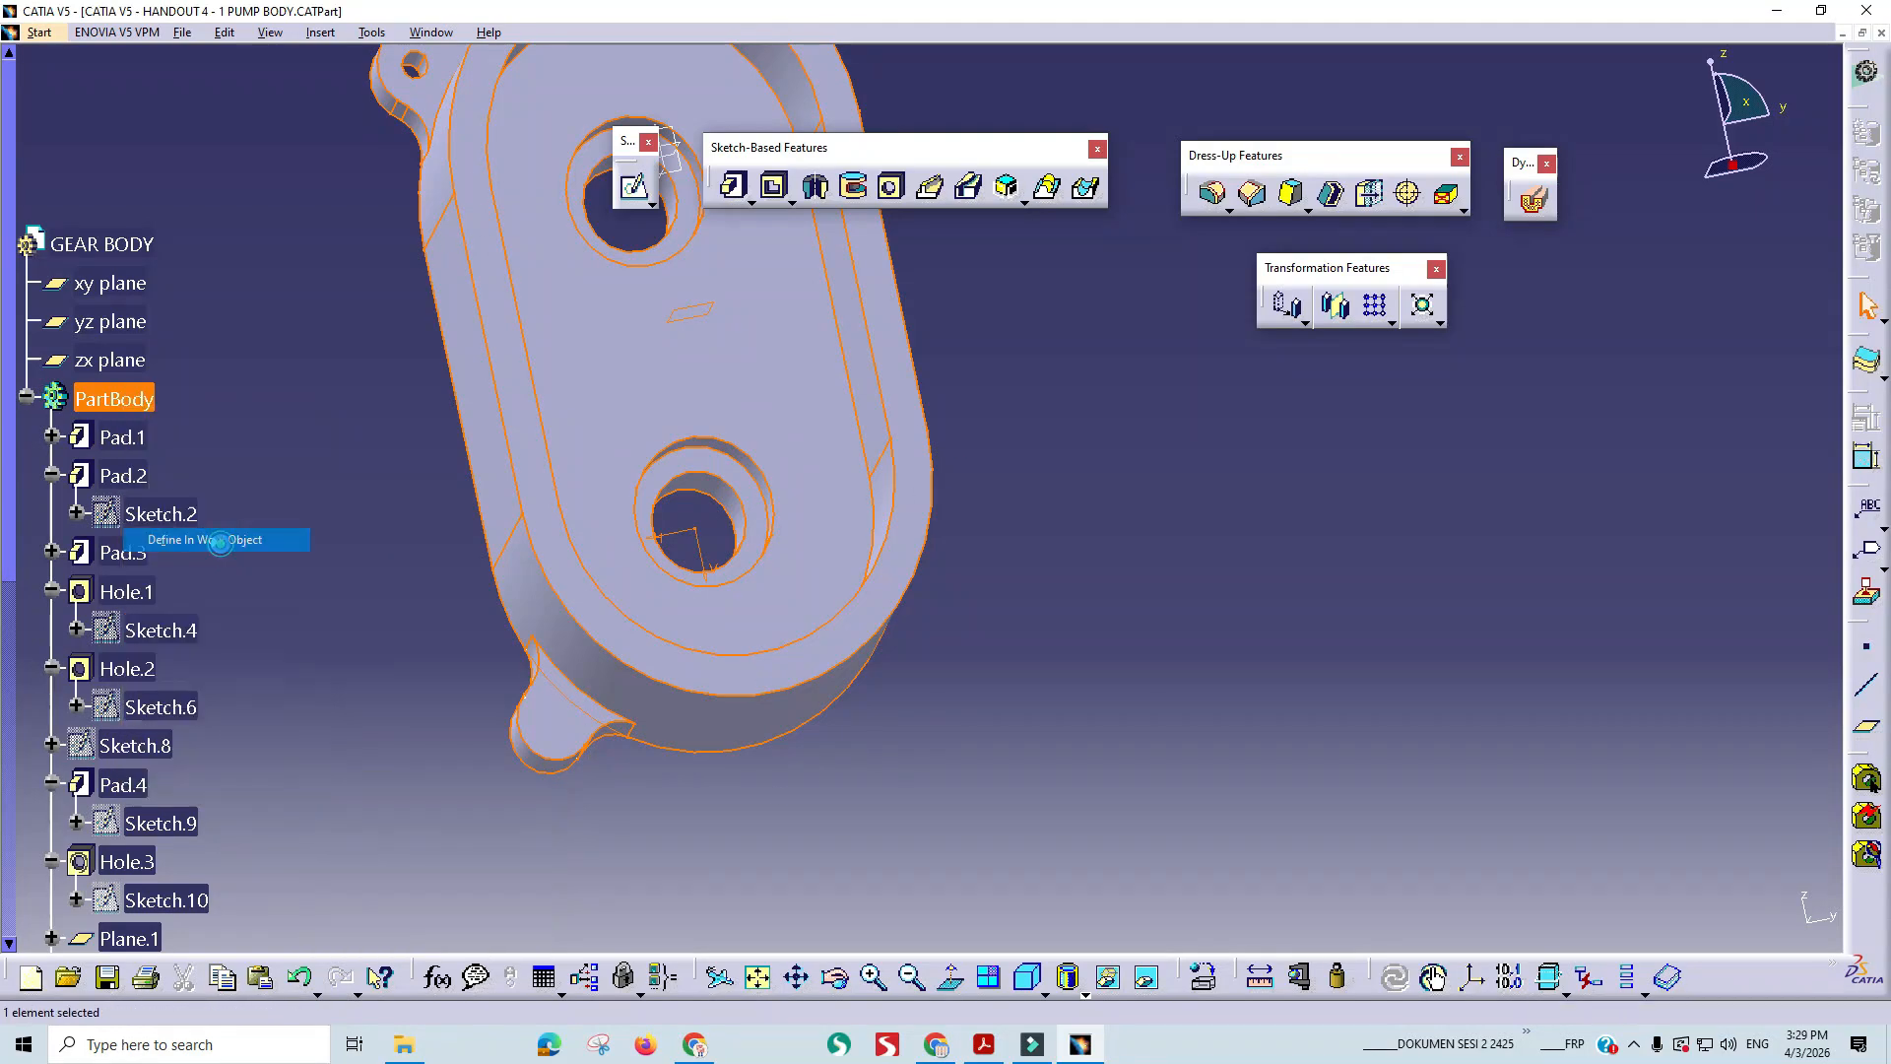
right_click(141, 404)
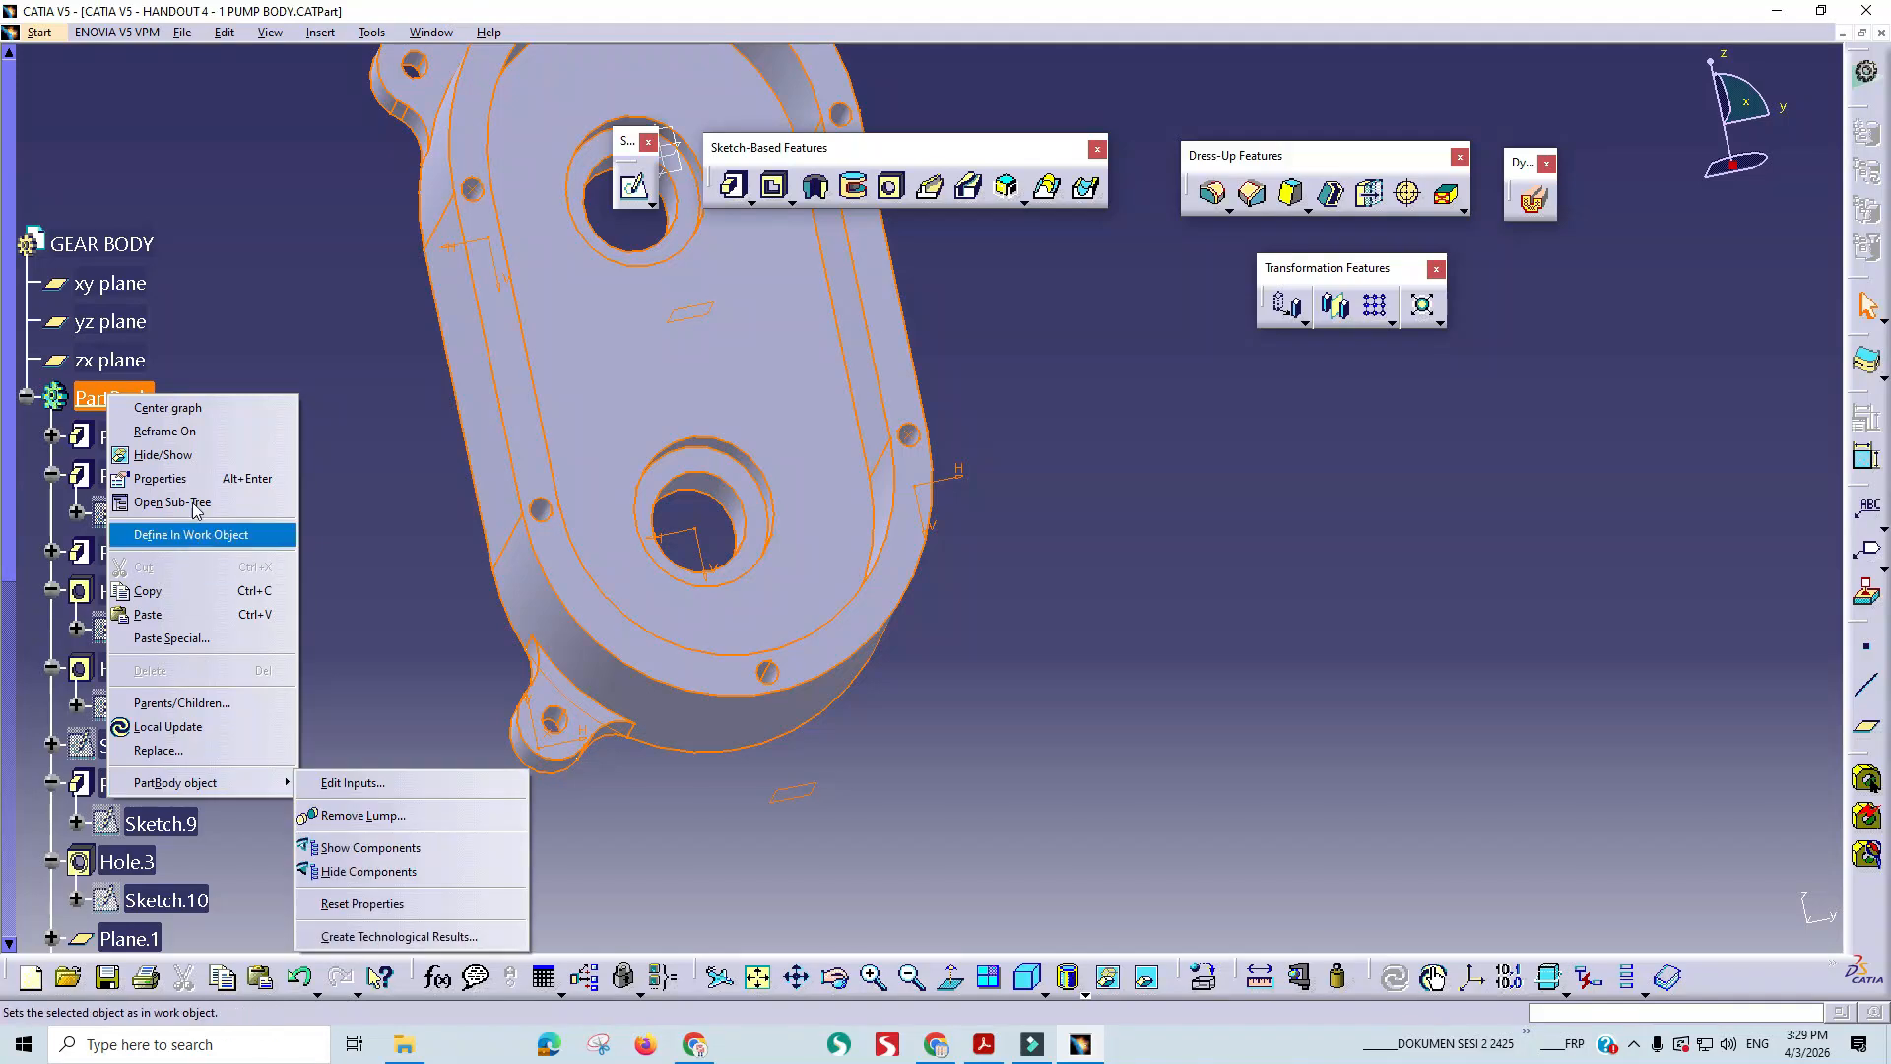
click(191, 534)
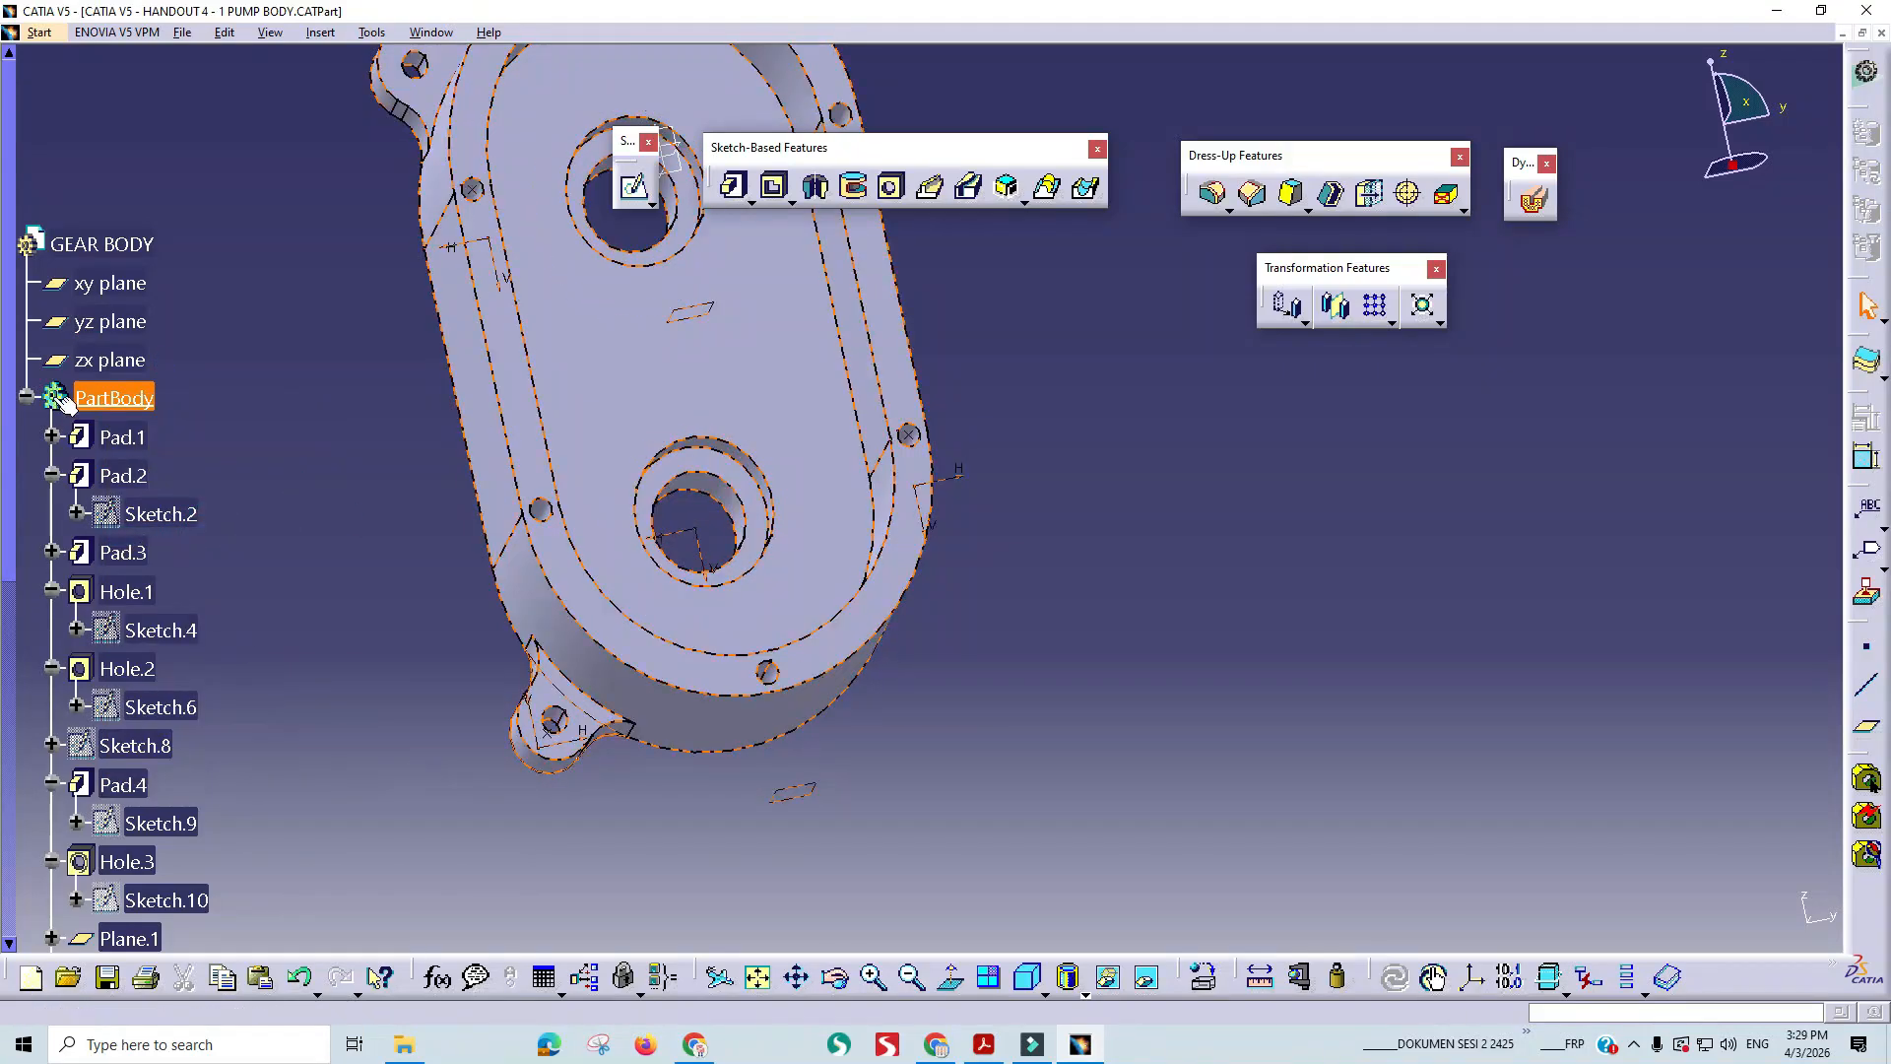
- Mirror the lower mounting lug, Pad.6, about the zx plane
middle_drag(420, 801, 605, 808)
click(718, 844)
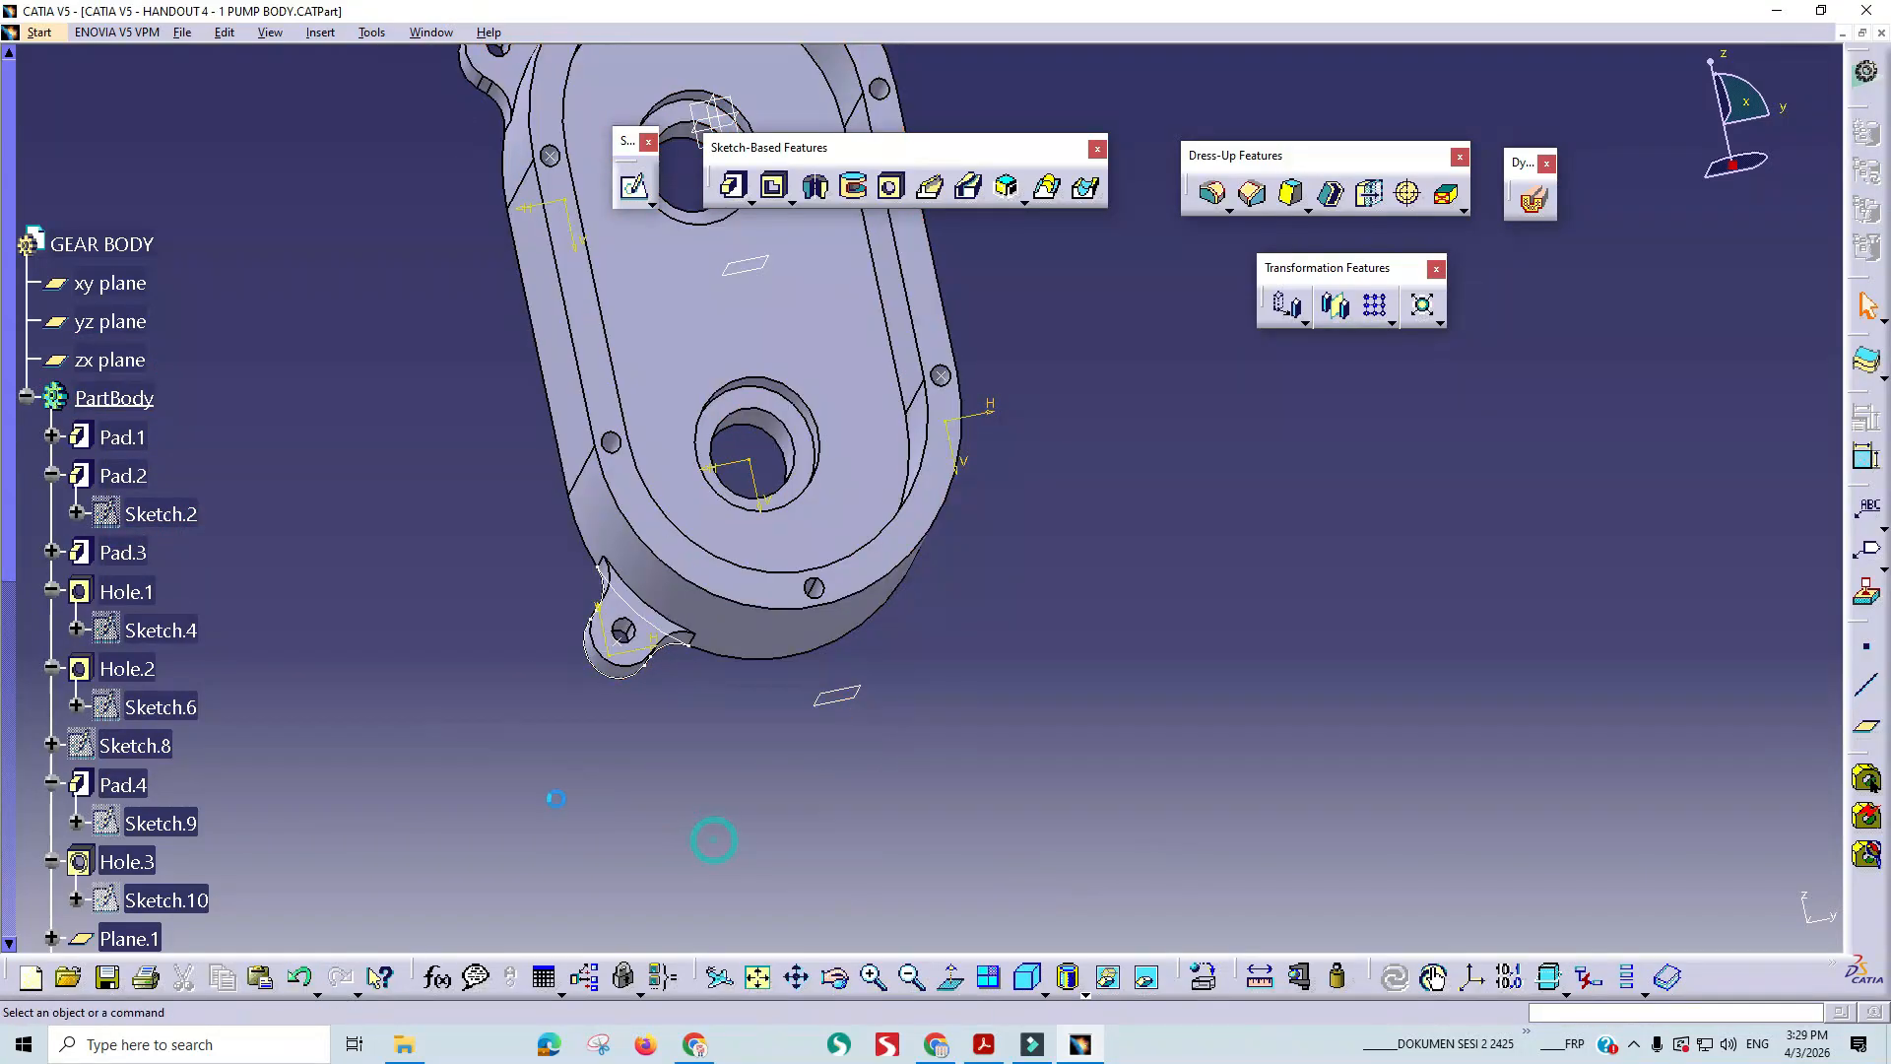
scroll(202, 749, down, 3)
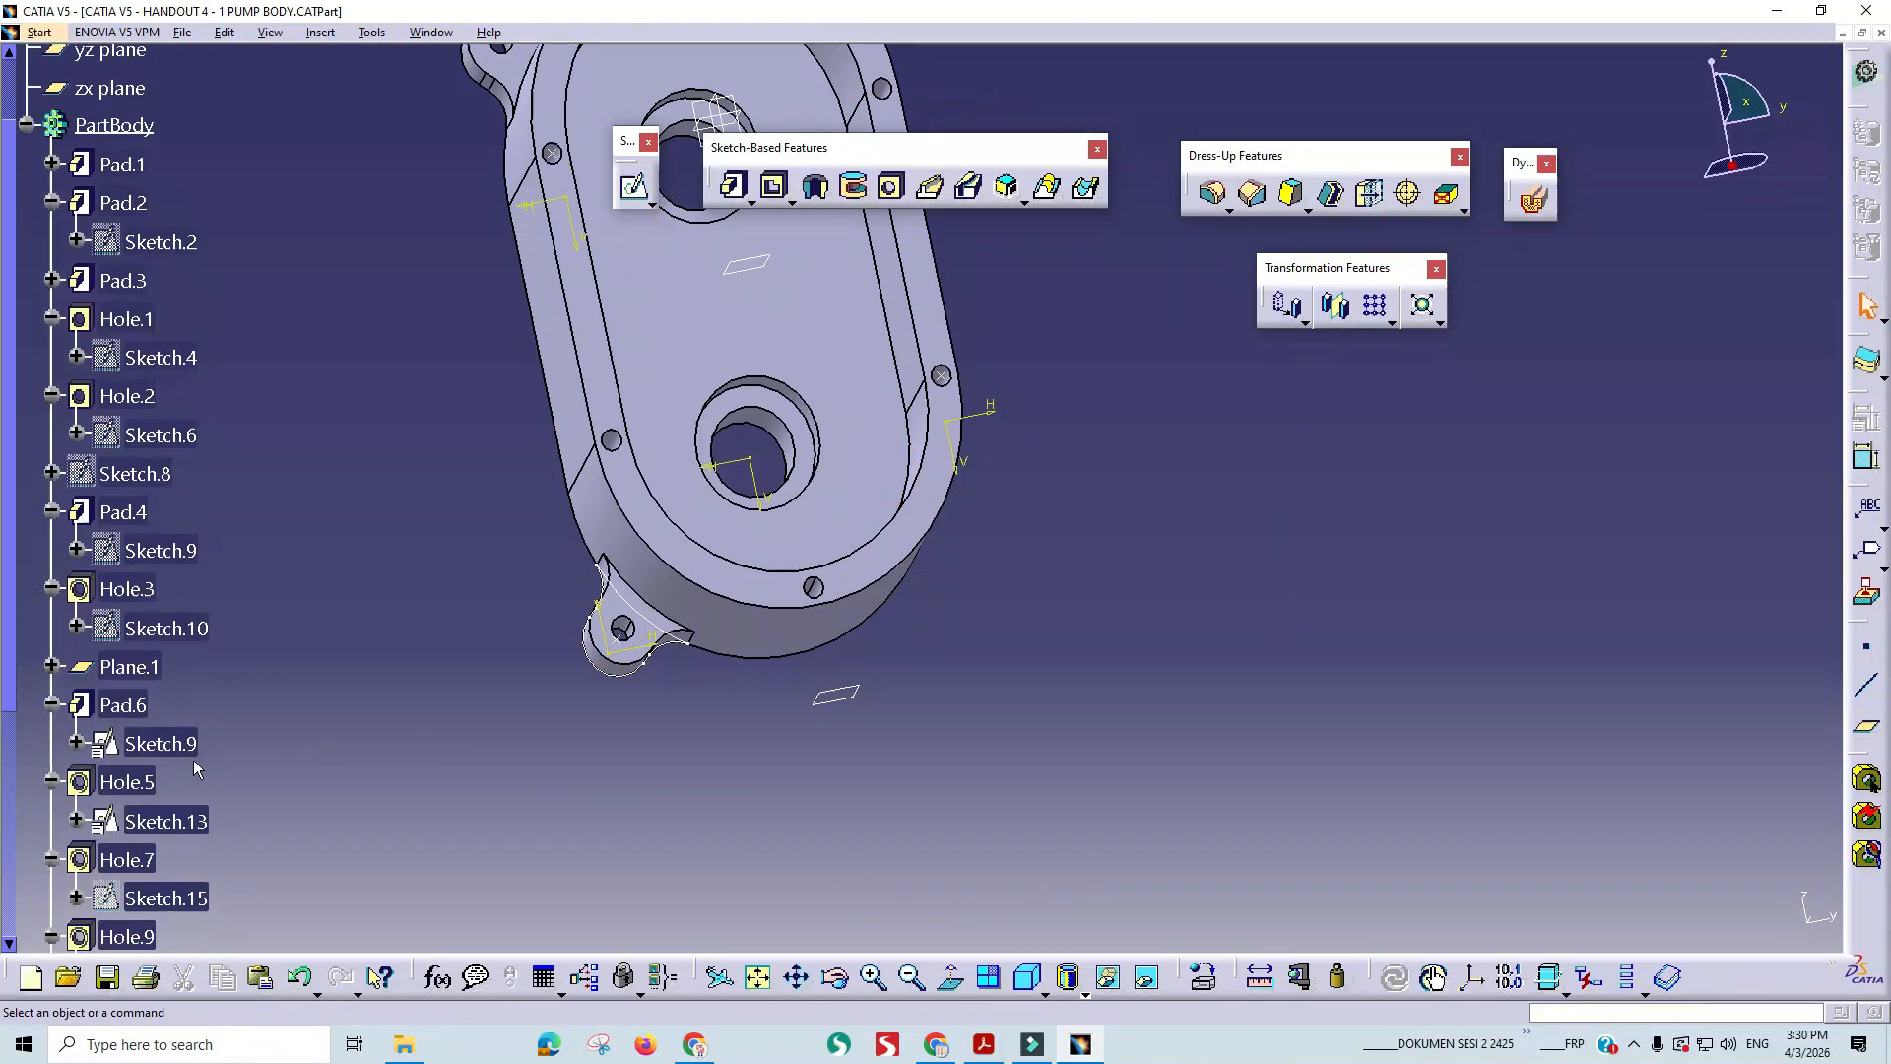
click(124, 705)
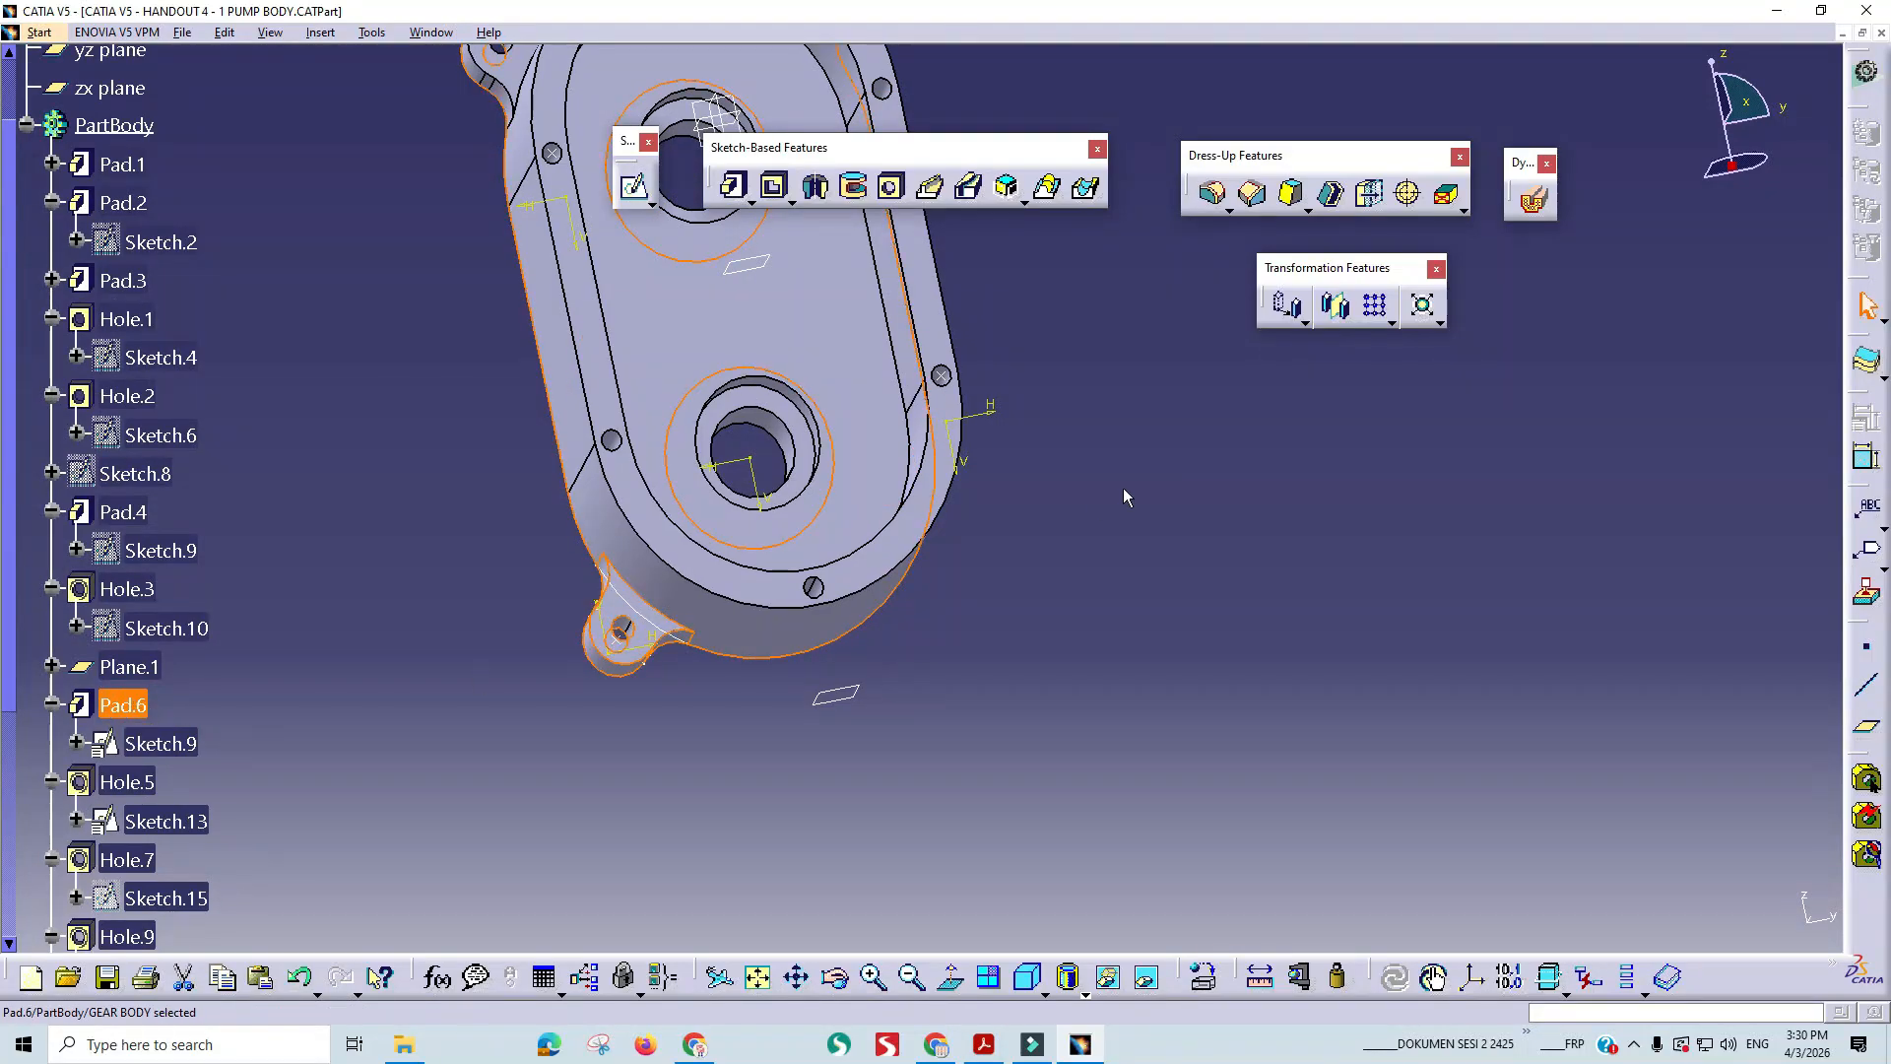
click(1336, 306)
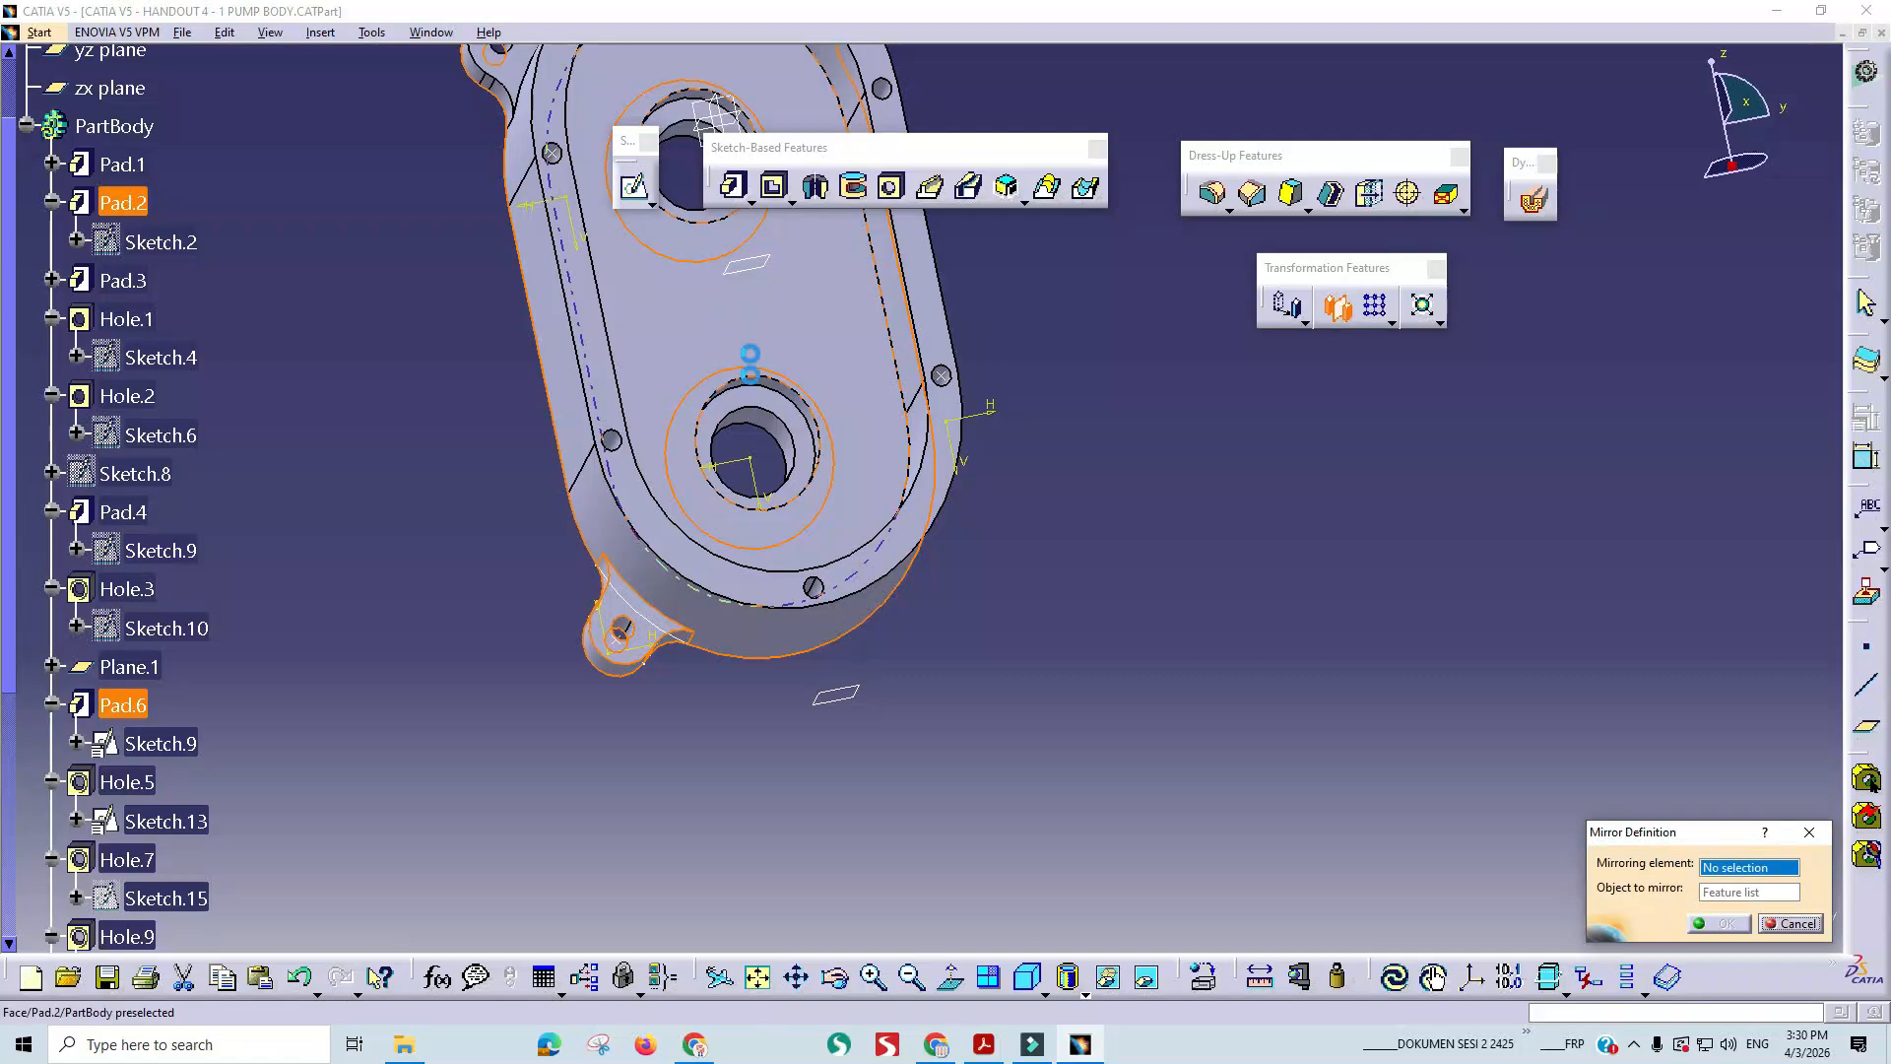
middle_drag(750, 360, 734, 581)
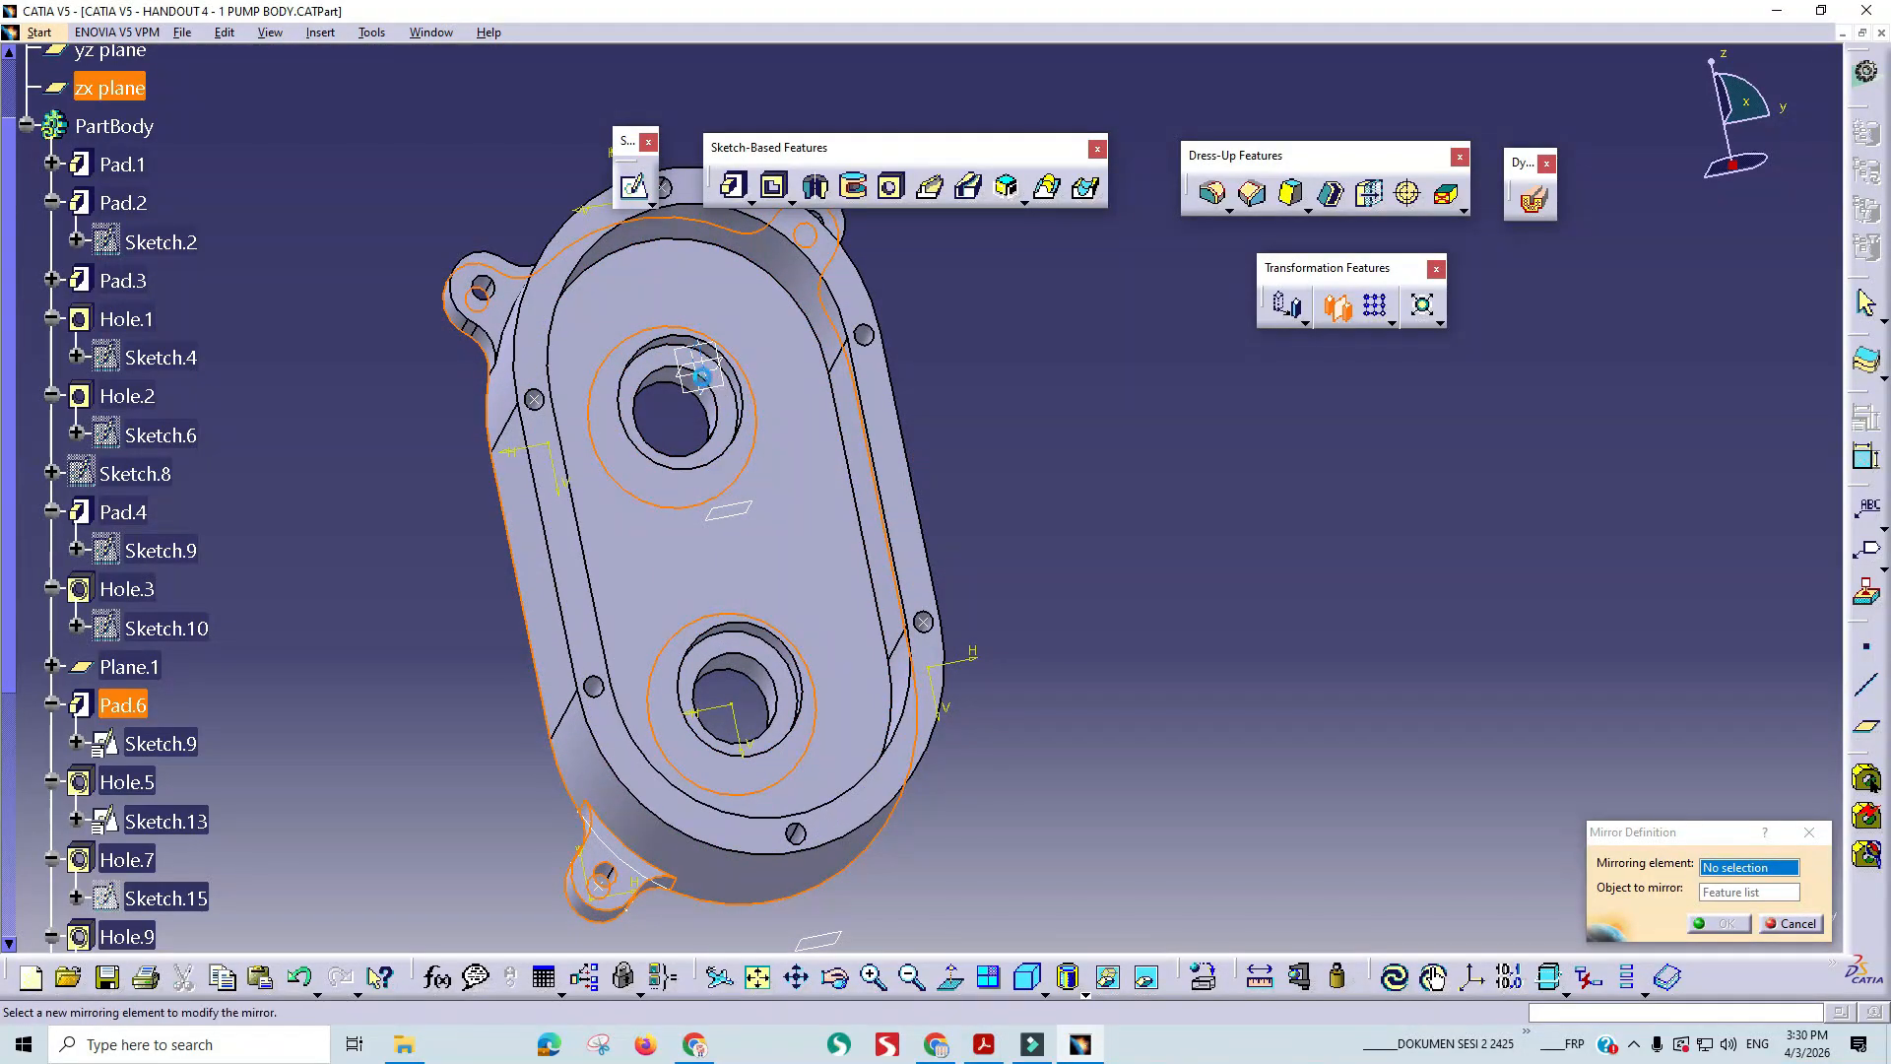
click(700, 375)
click(1719, 923)
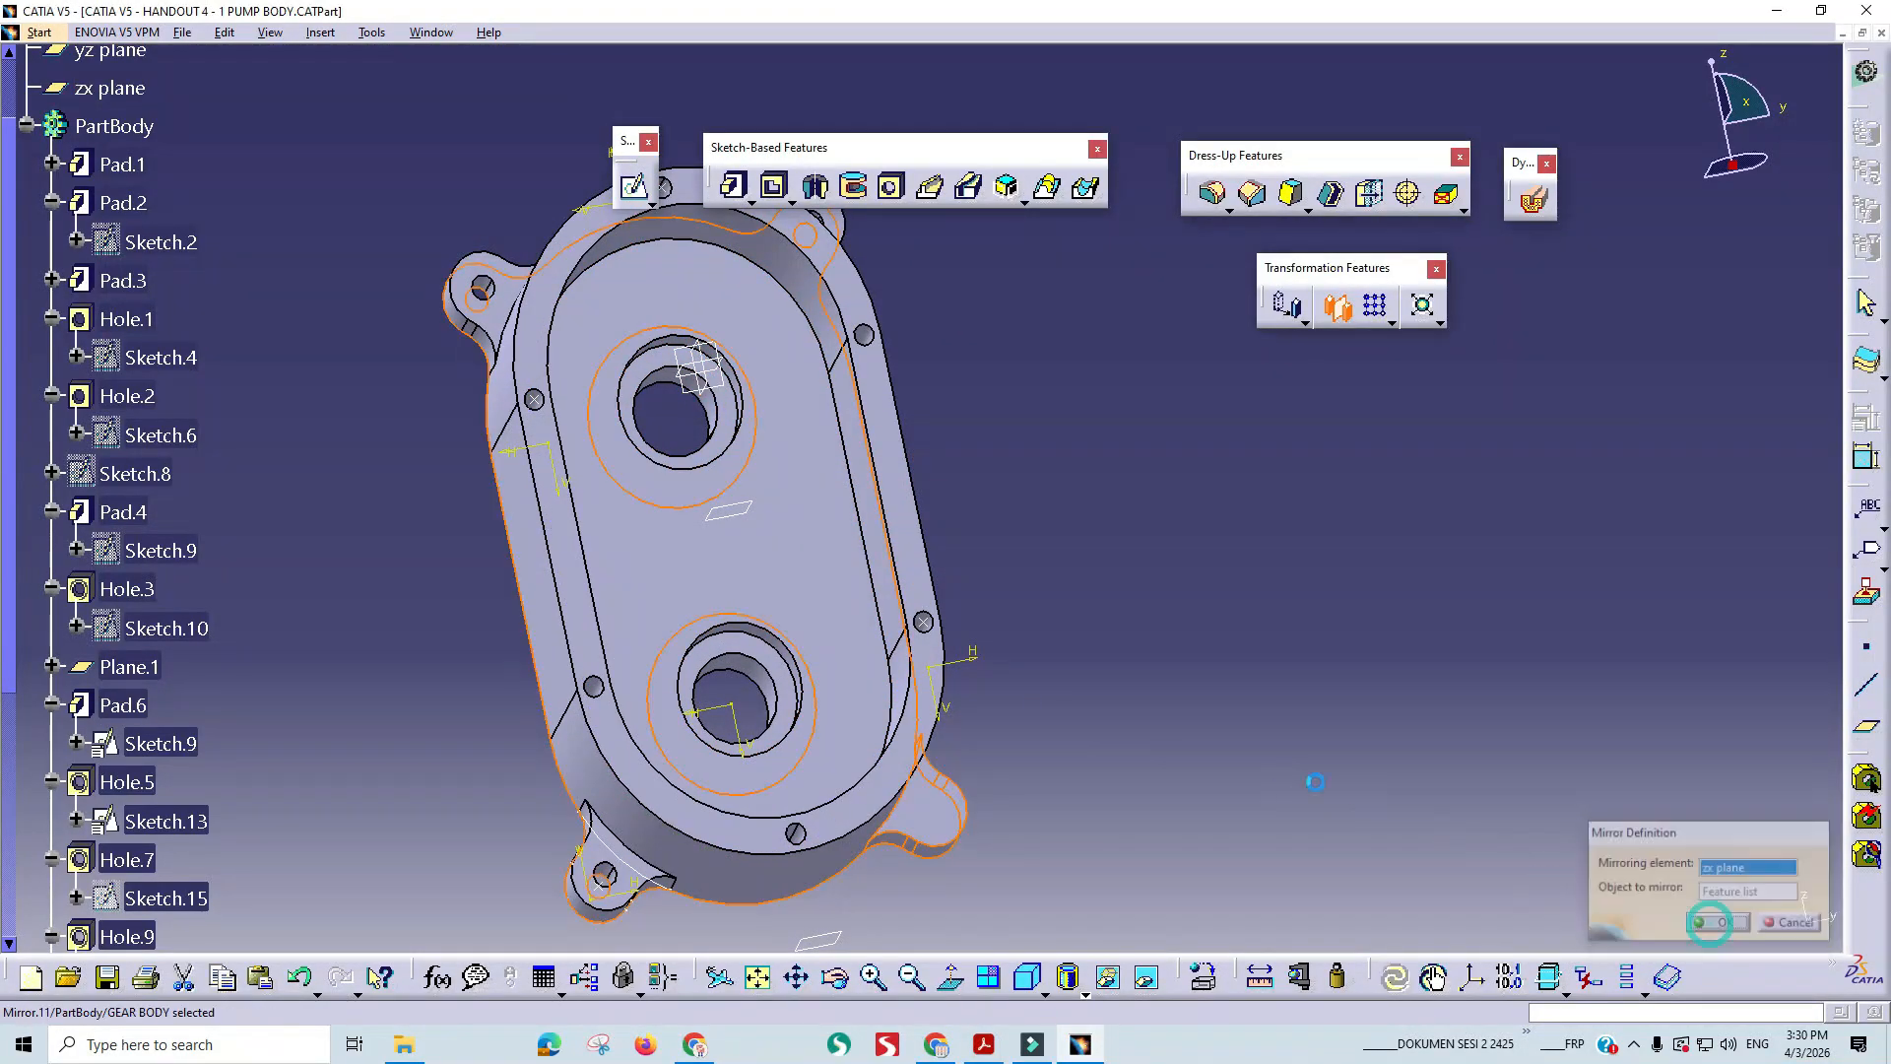
- Mirror the lower lug's hole, Hole.5, about the zx plane, accepting the non-movable sub-elements warning
click(128, 783)
click(1337, 306)
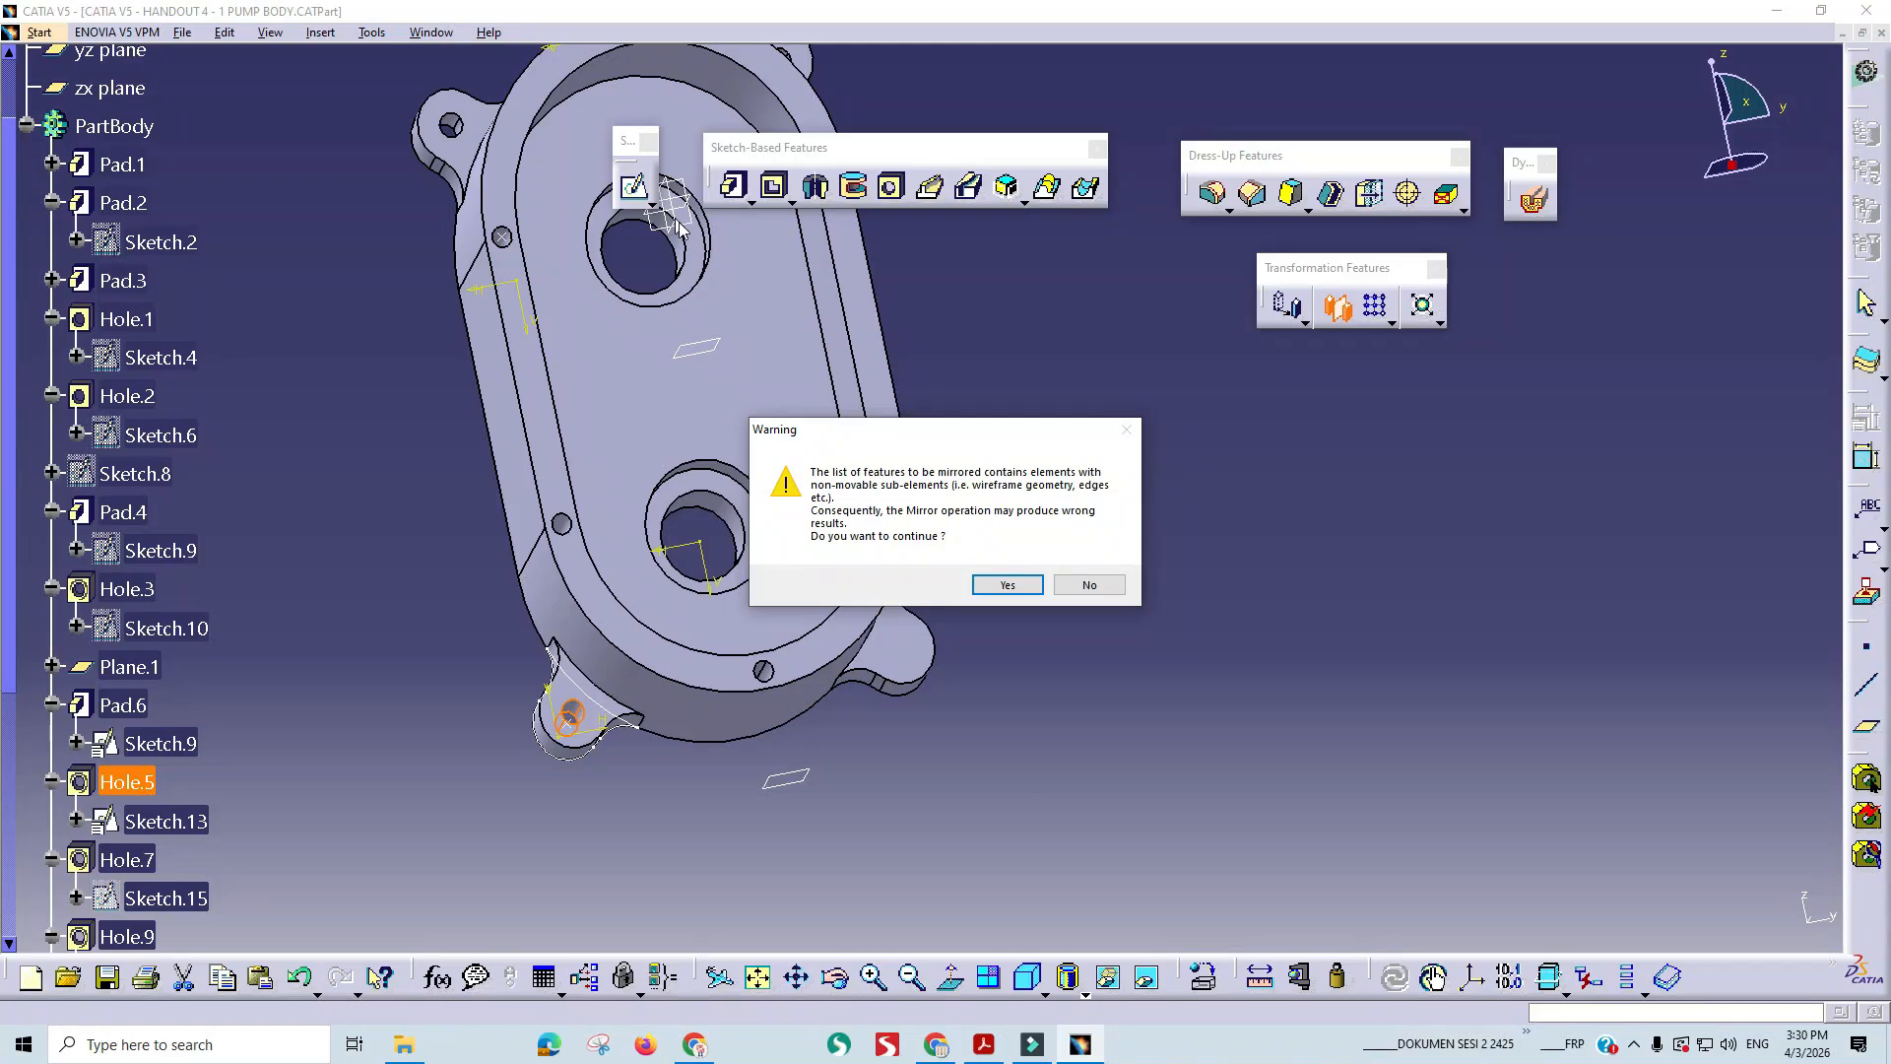
click(983, 586)
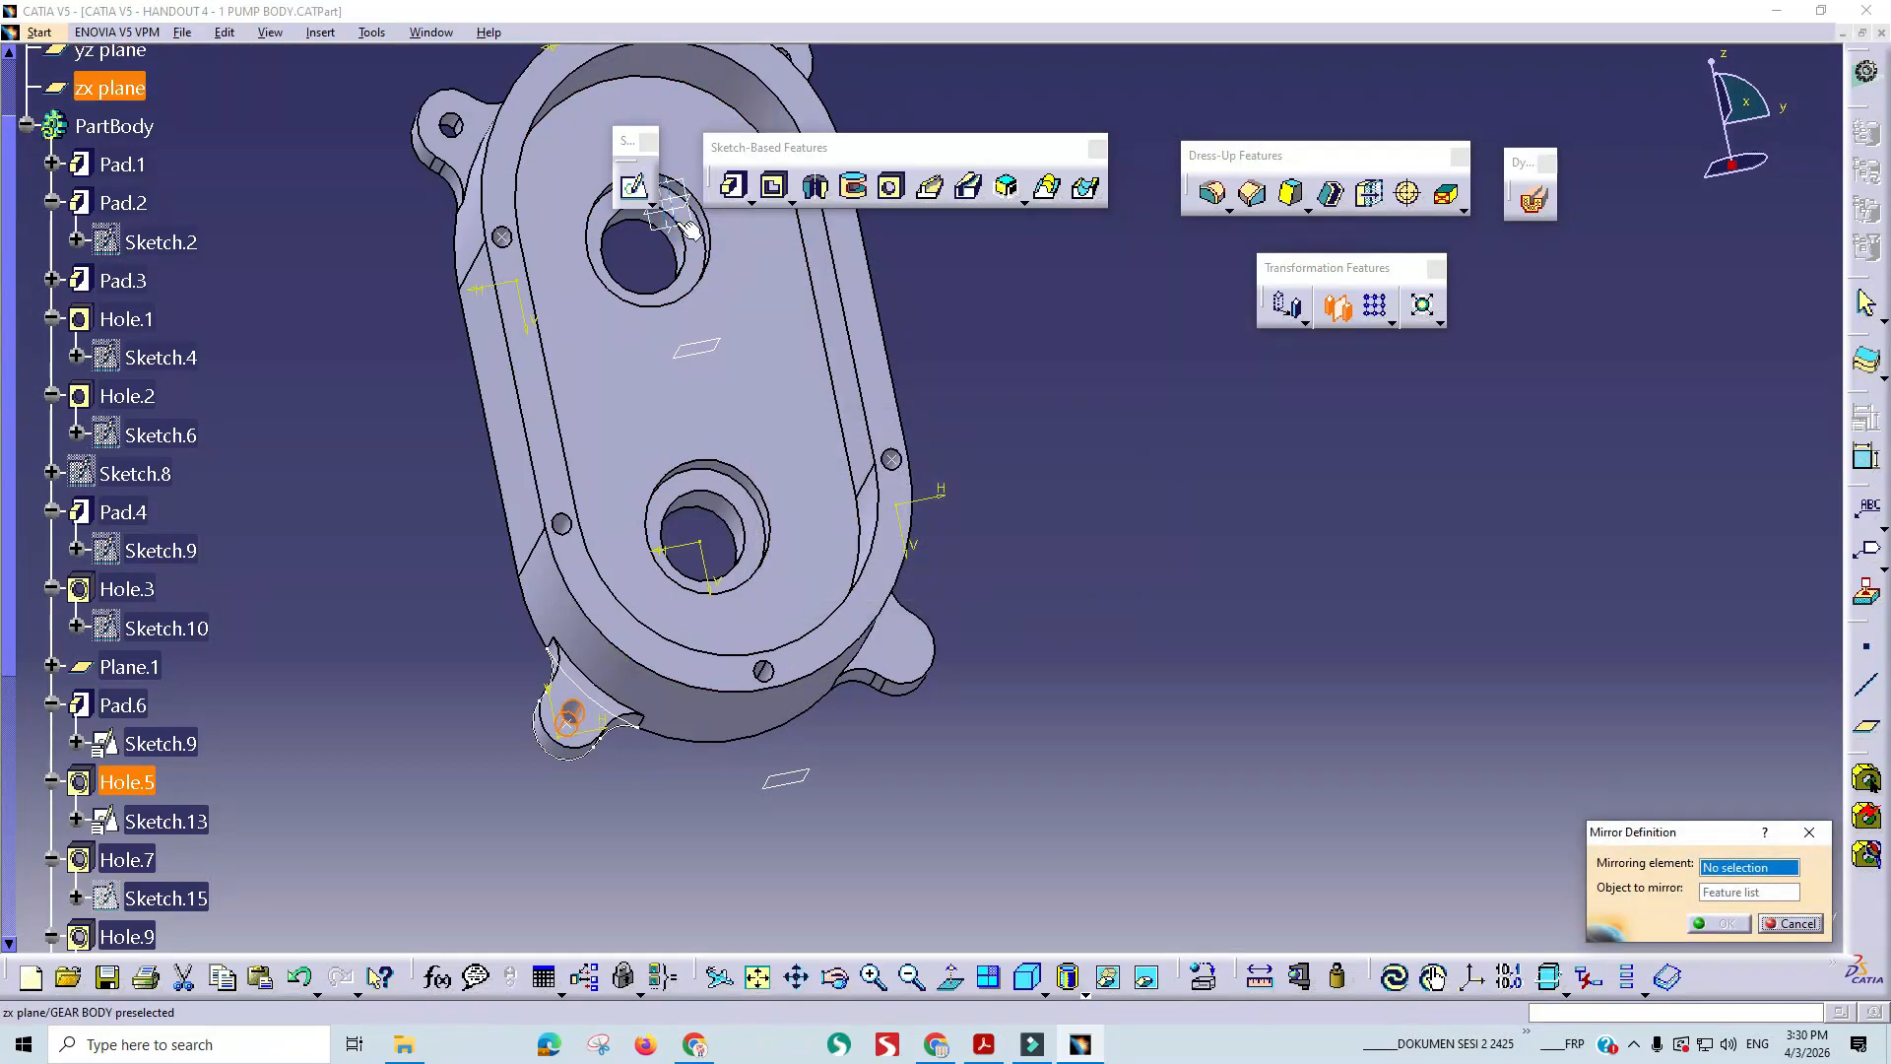
click(109, 88)
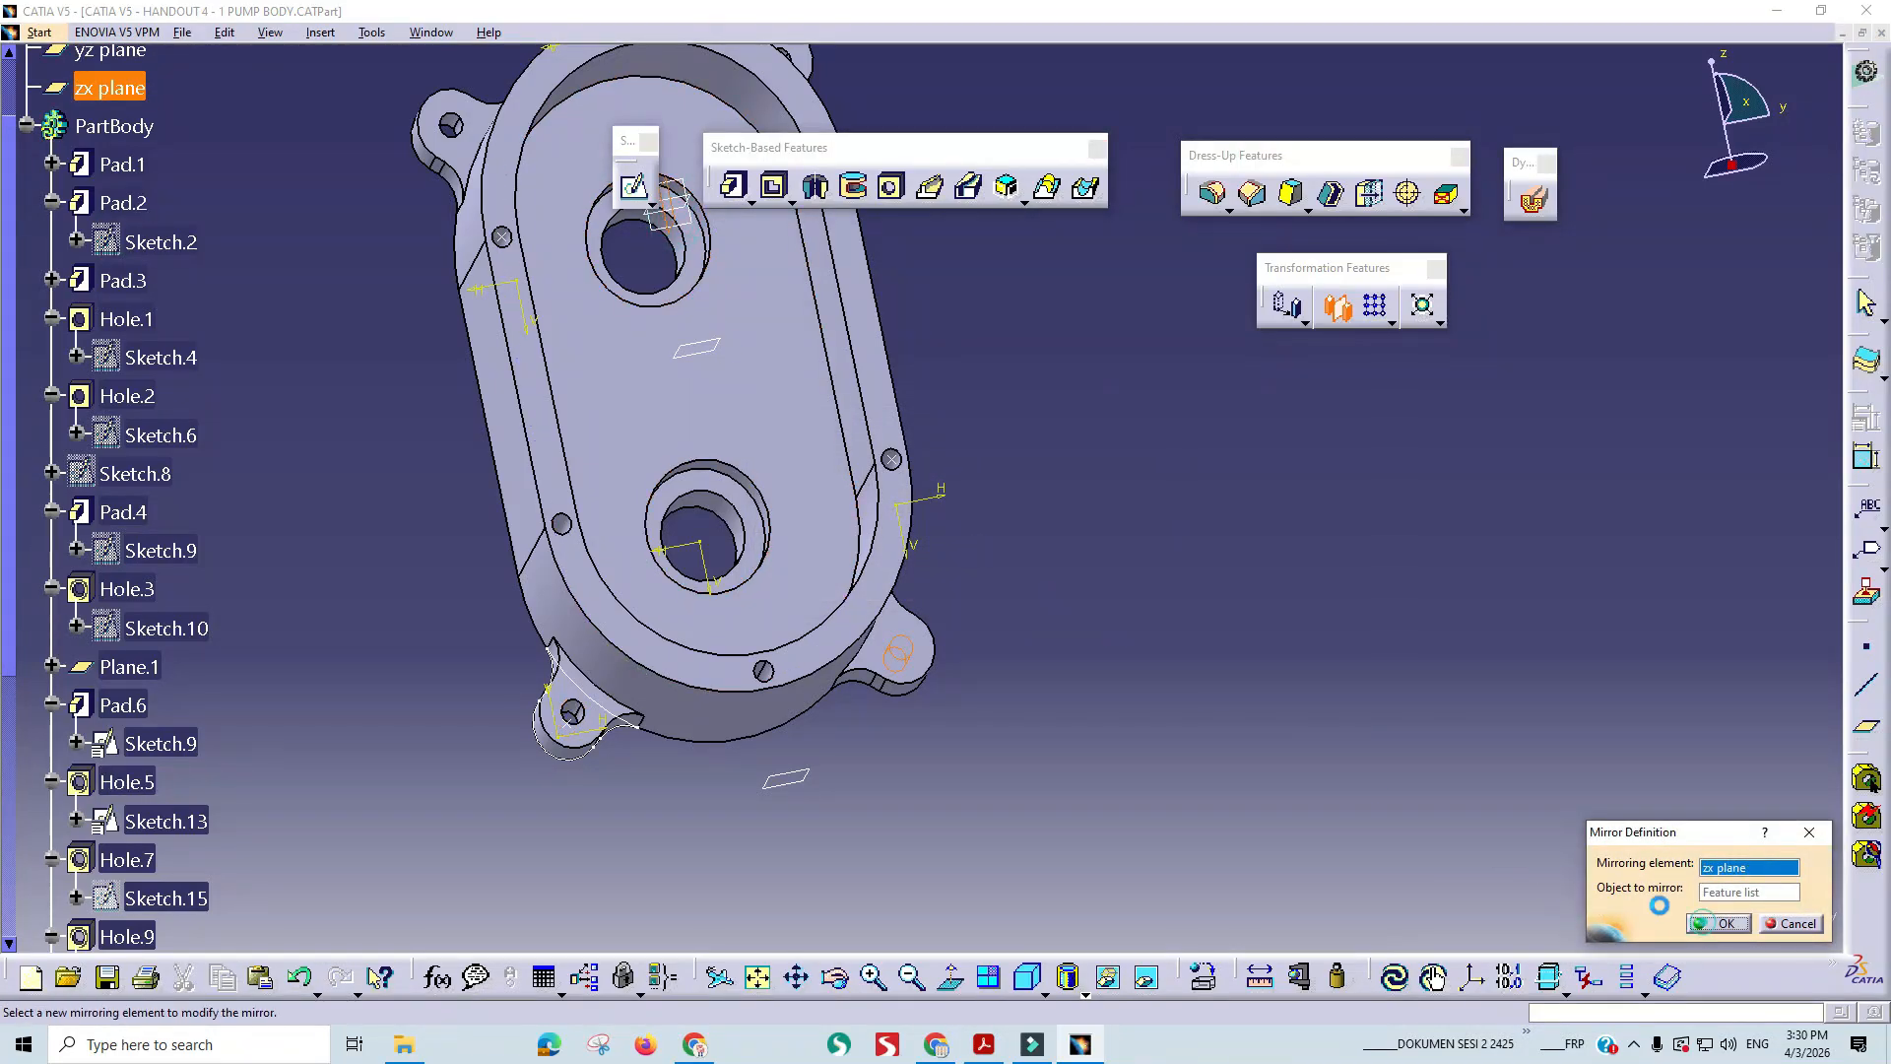
click(1192, 691)
- Inspect the mirrored lugs and compare the model with the Pump Body views in the PDF handout drawing
middle_drag(877, 494, 728, 502)
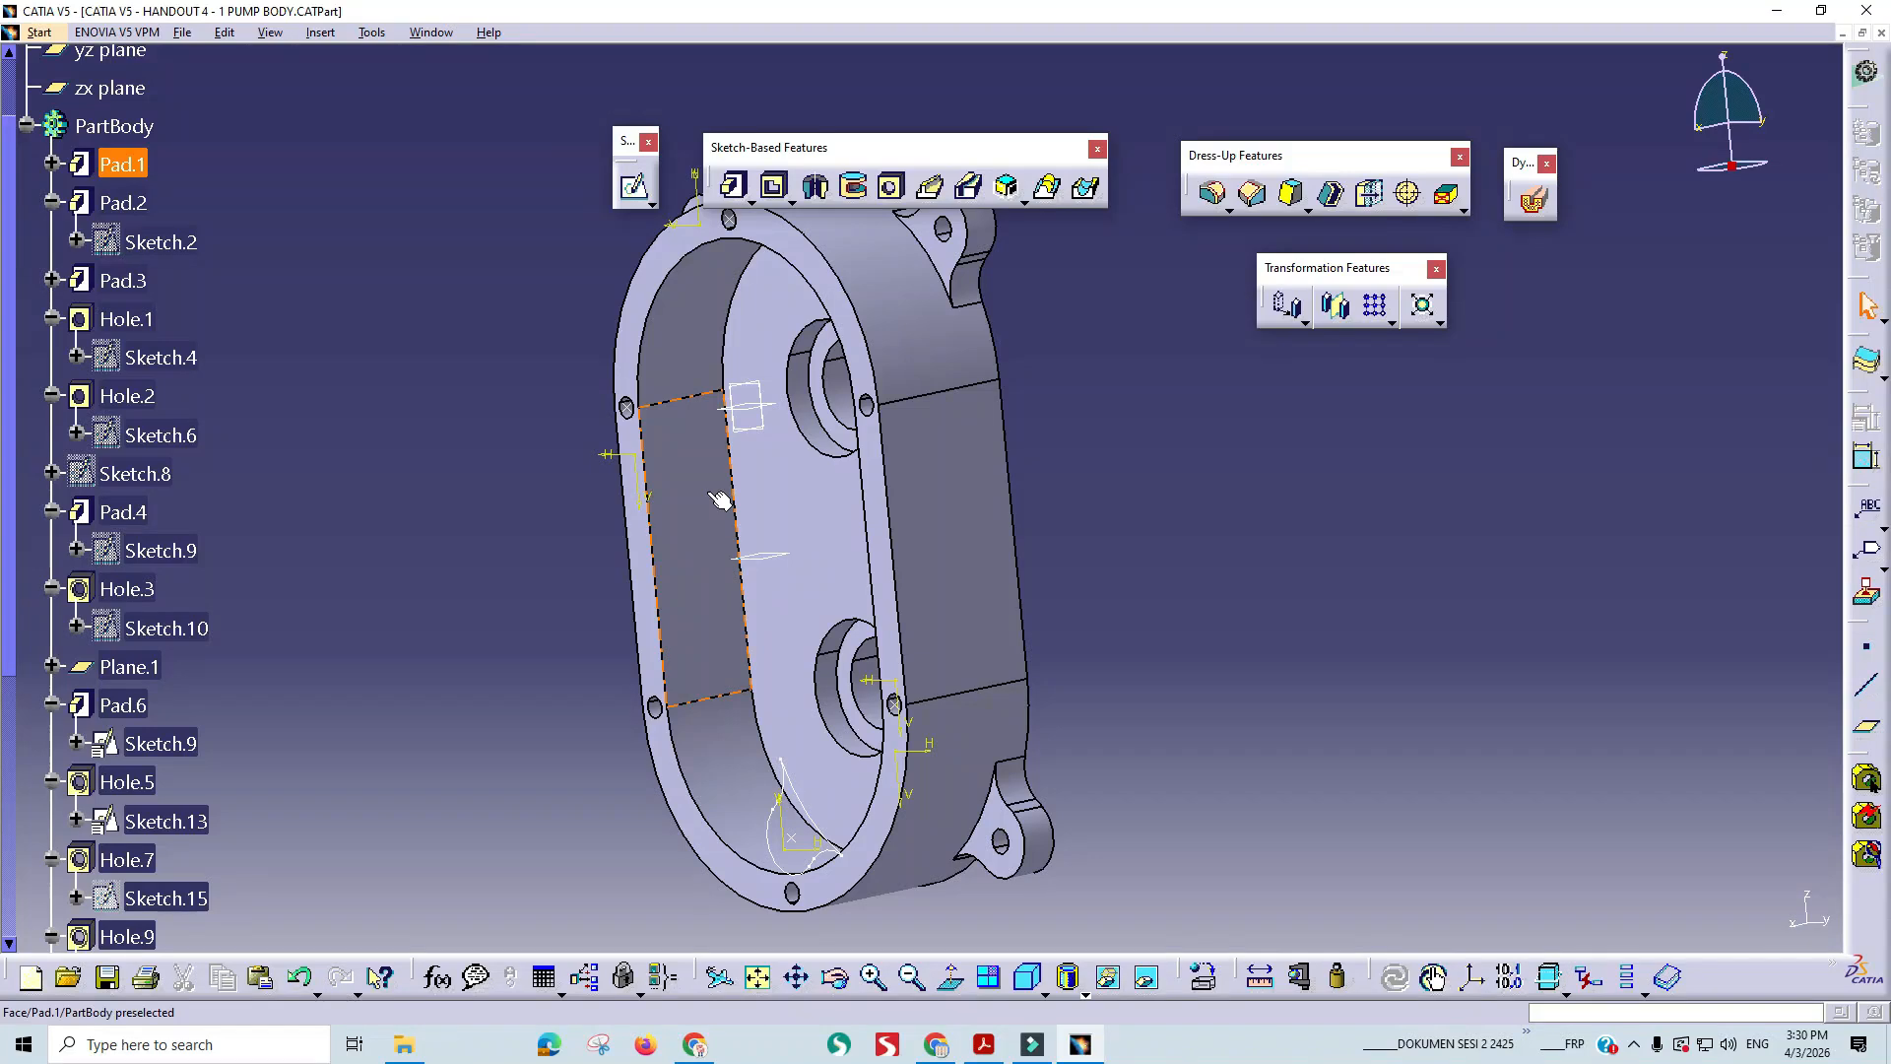
middle_drag(793, 503, 1044, 536)
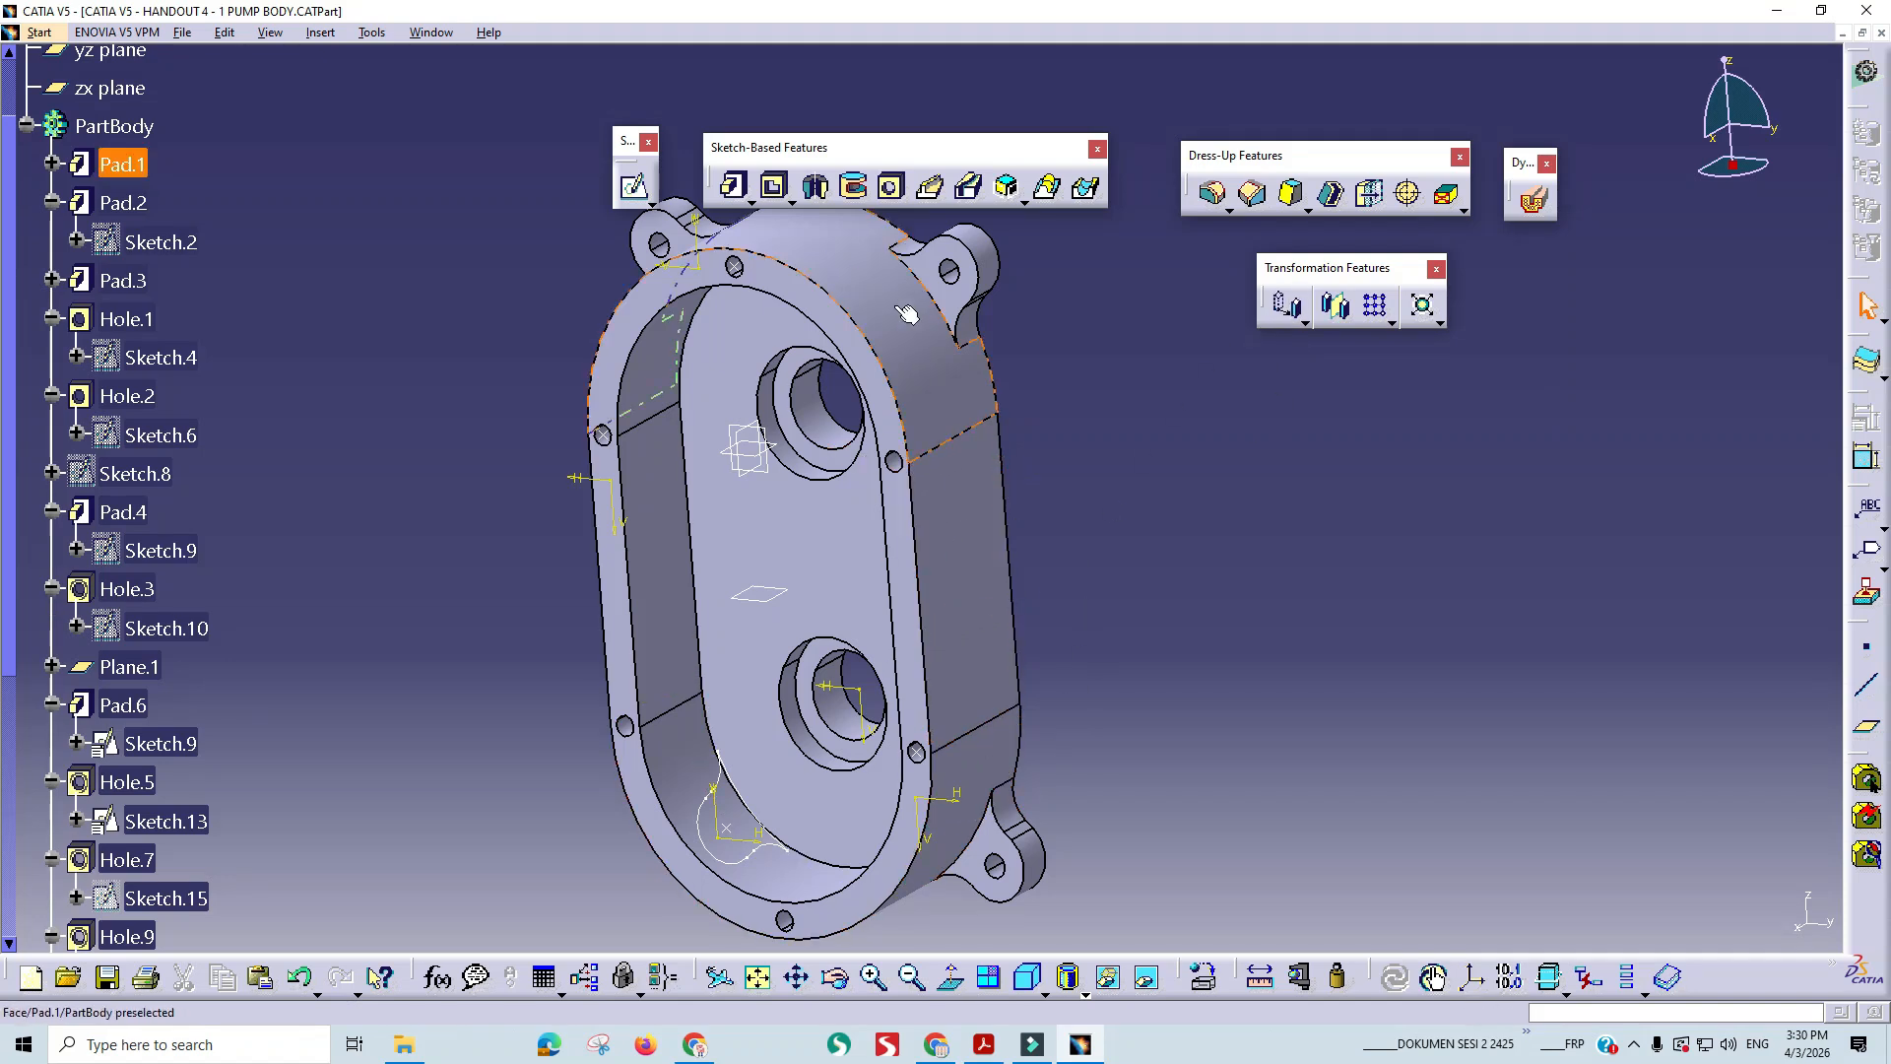
key(alt+Tab)
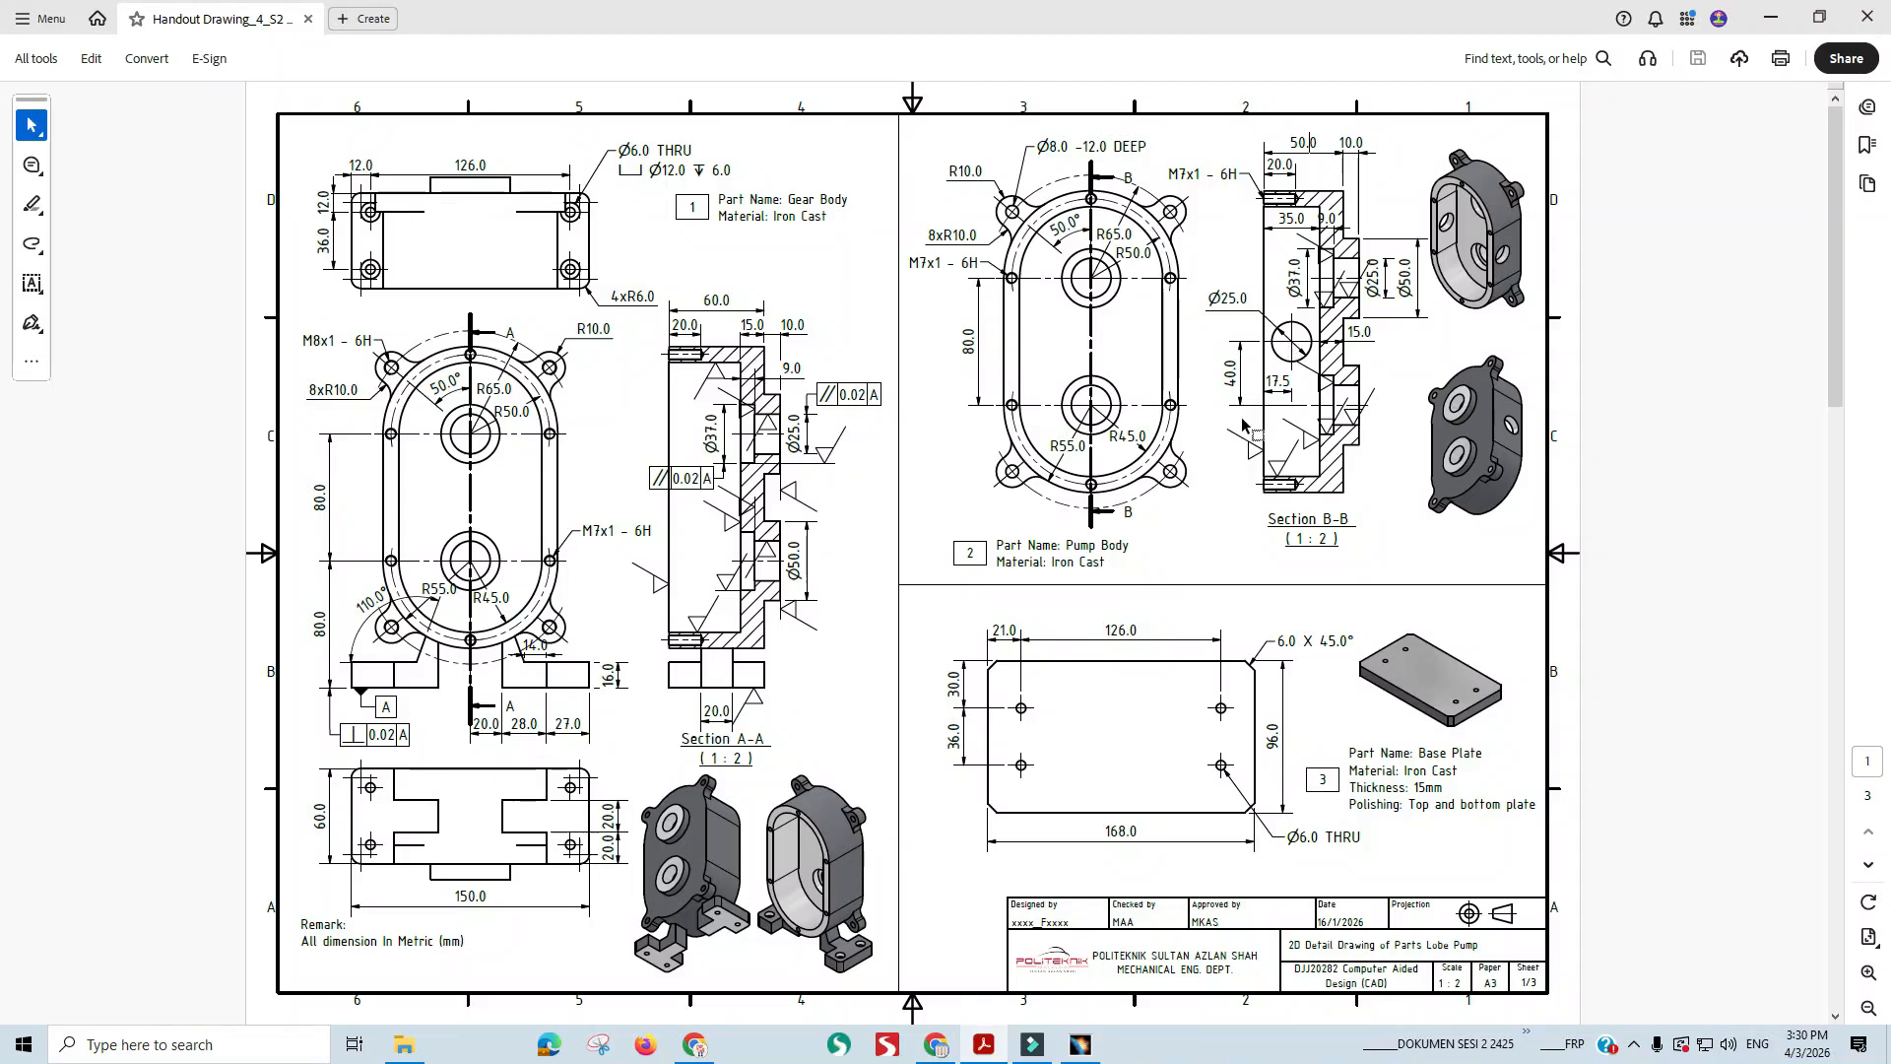
key(alt+Tab)
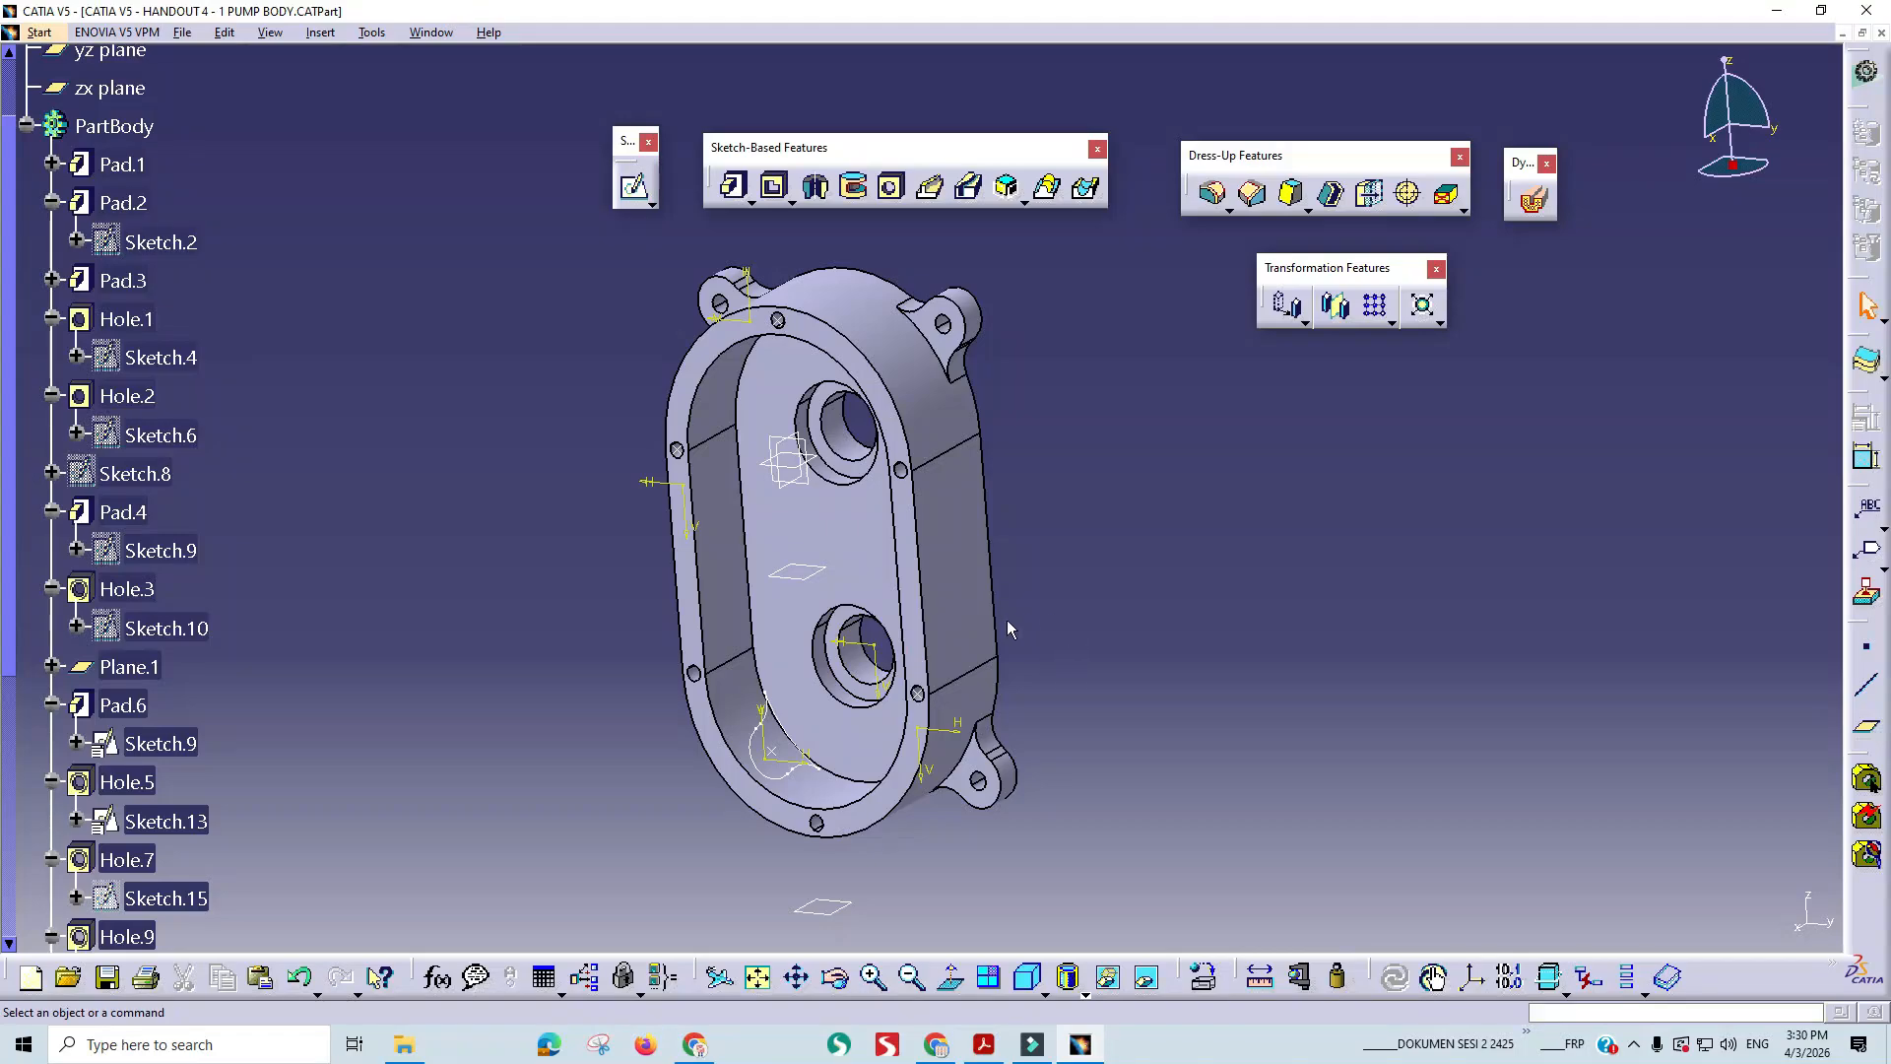
key(alt+Tab)
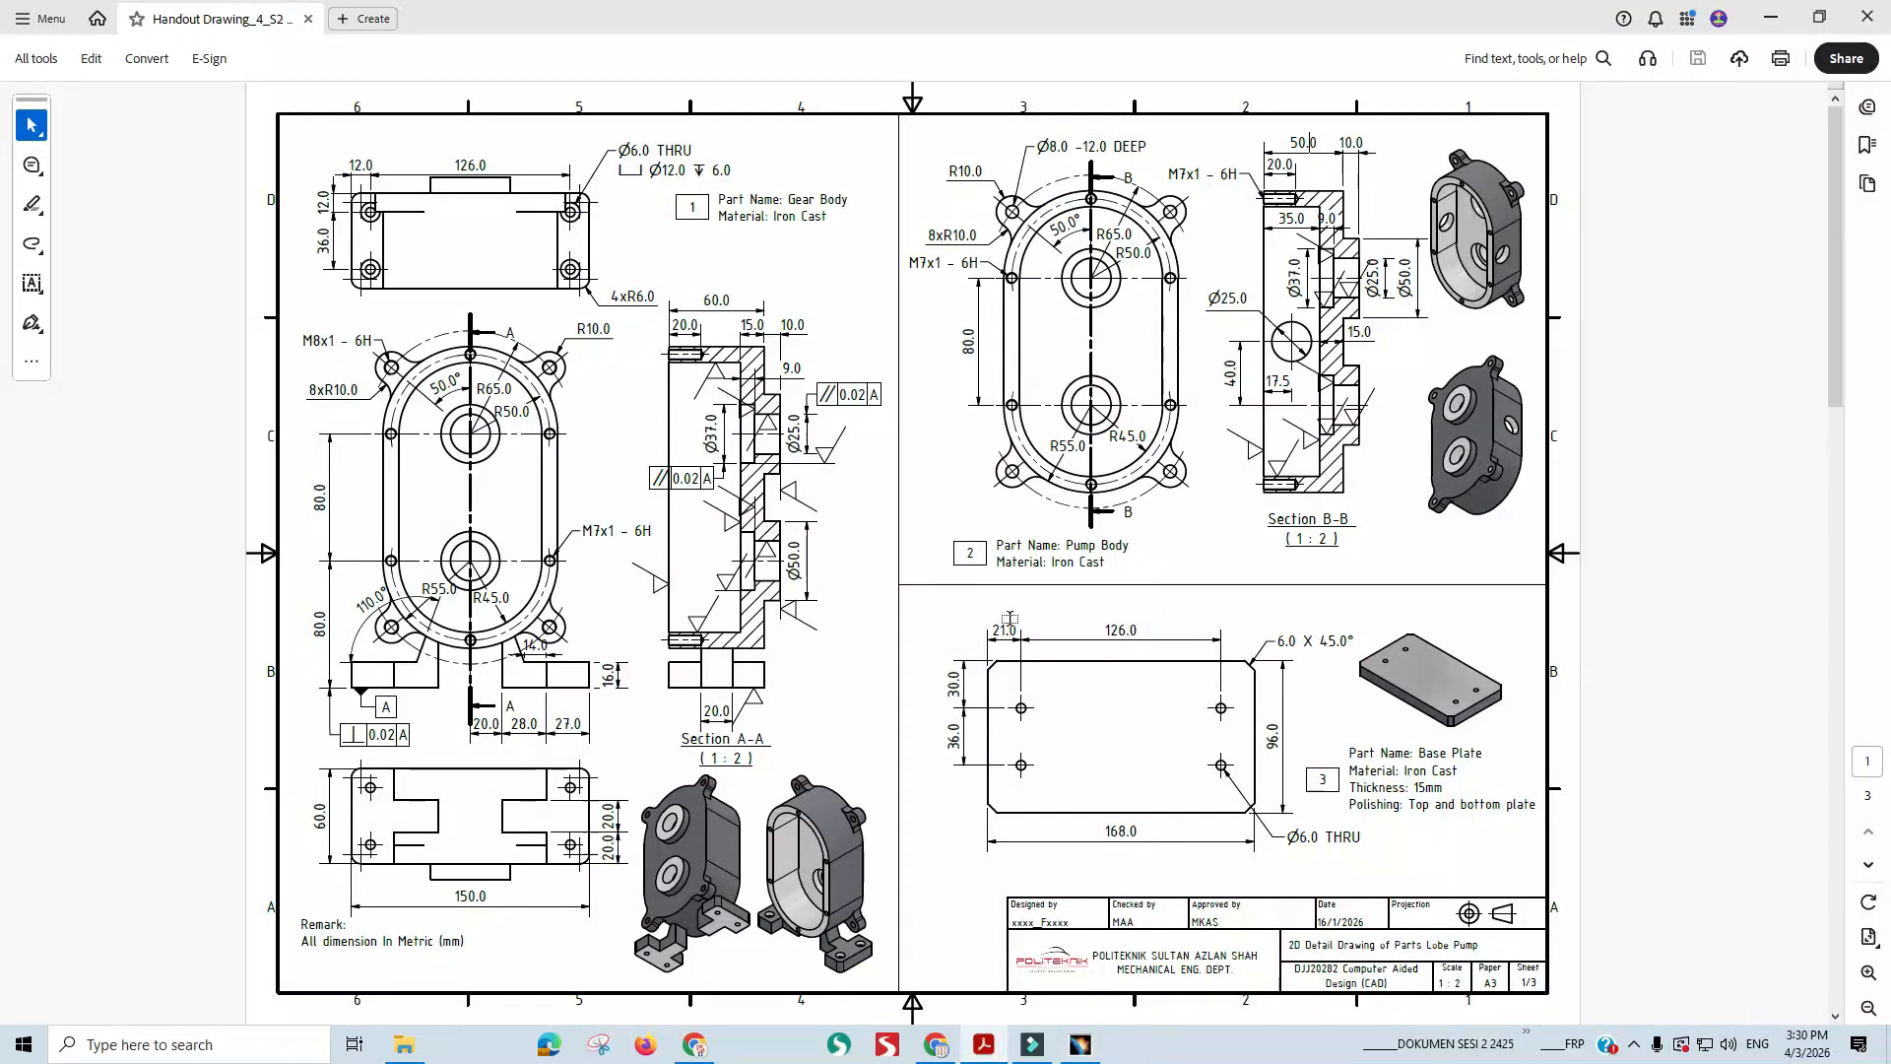
key(alt+Tab)
mouse_move(1001, 570)
middle_down()
mouse_move(920, 688)
mouse_move(888, 623)
middle_up()
key(alt+Tab)
key(alt+Tab)
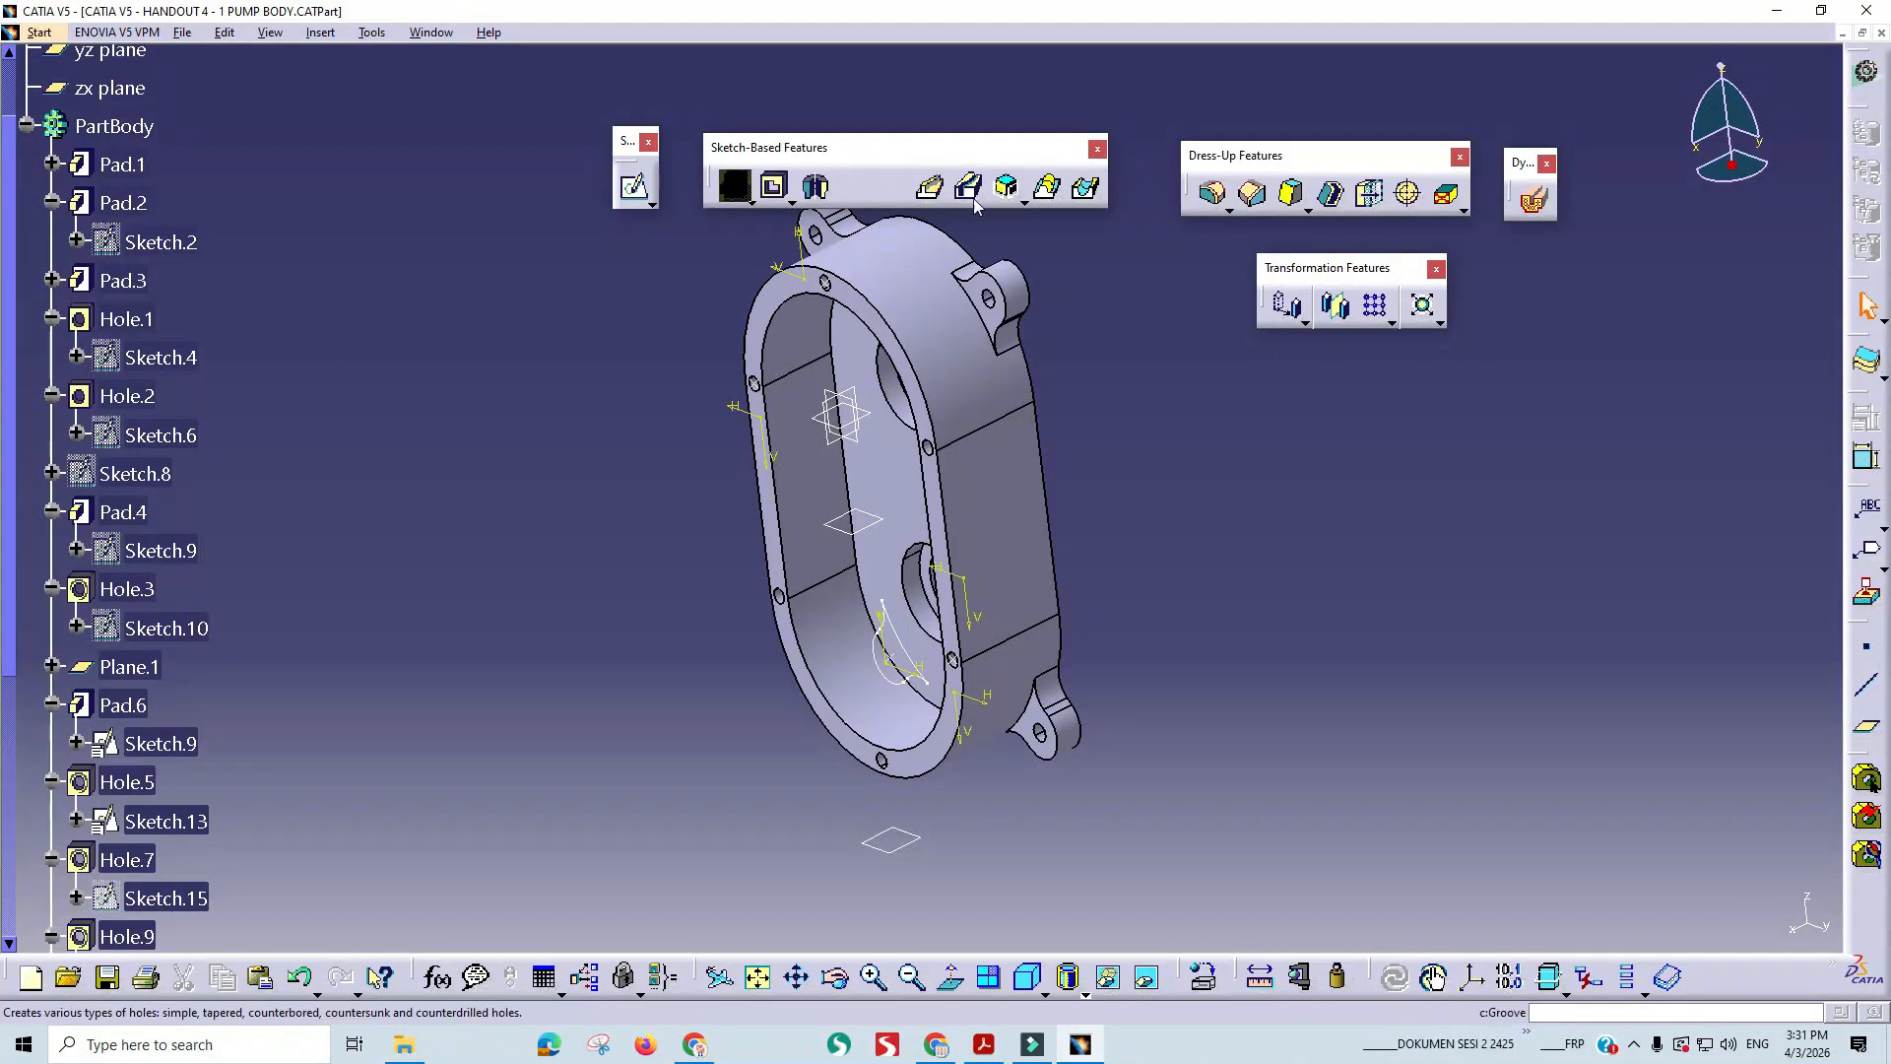
- Start a hole on the flat outer side face of Pad.1 and open its positioning sketch
click(893, 187)
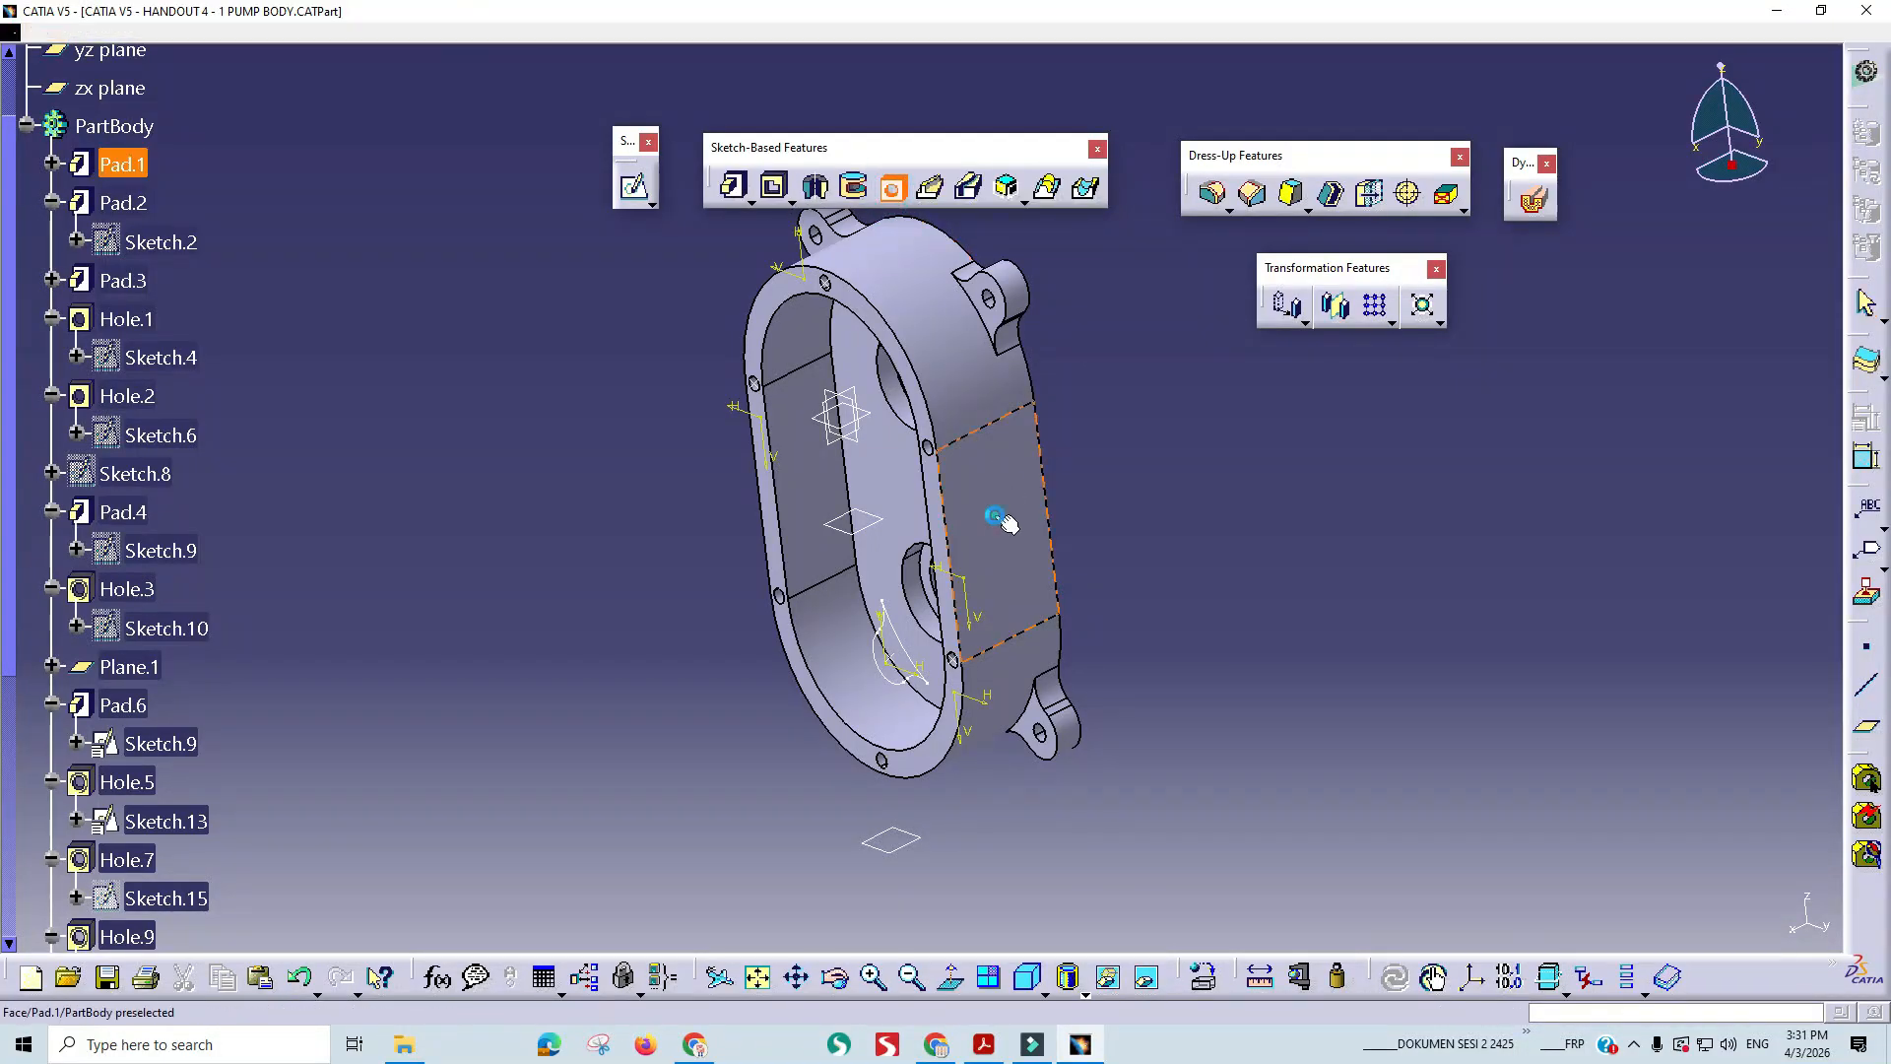
click(997, 516)
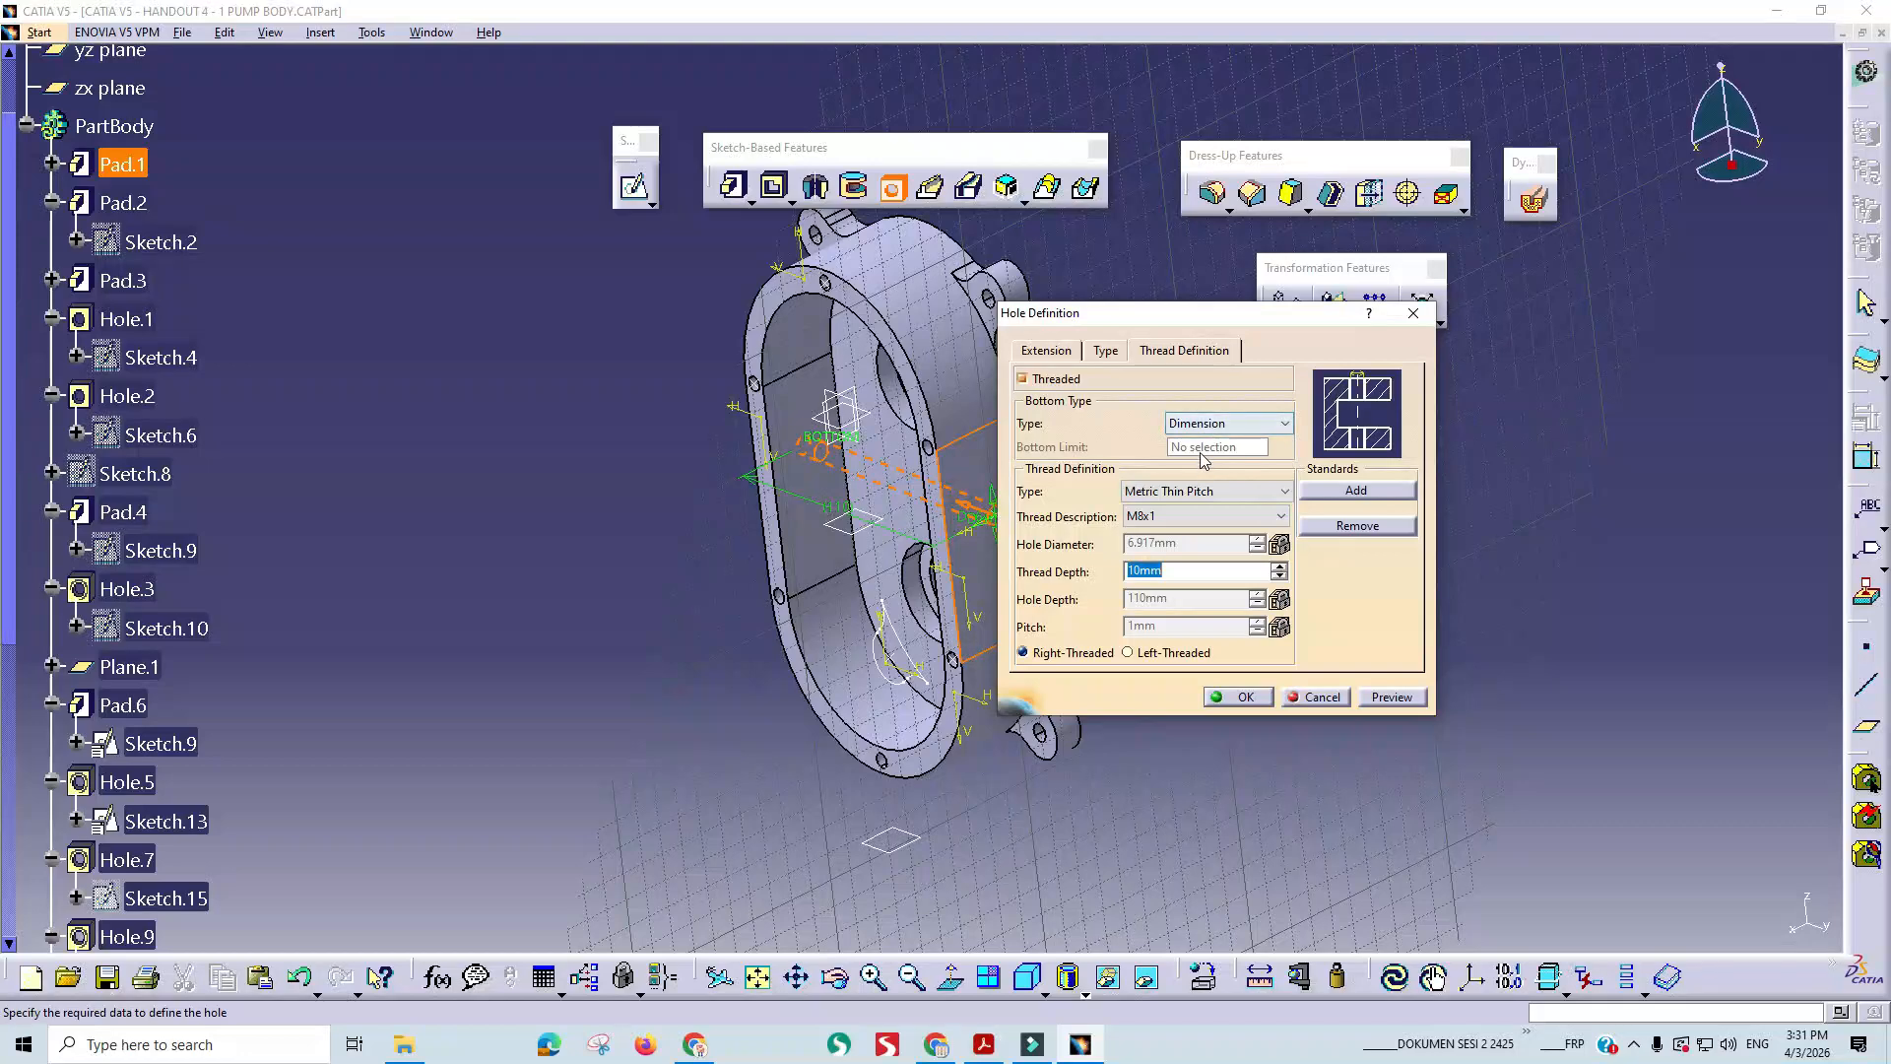
click(1054, 352)
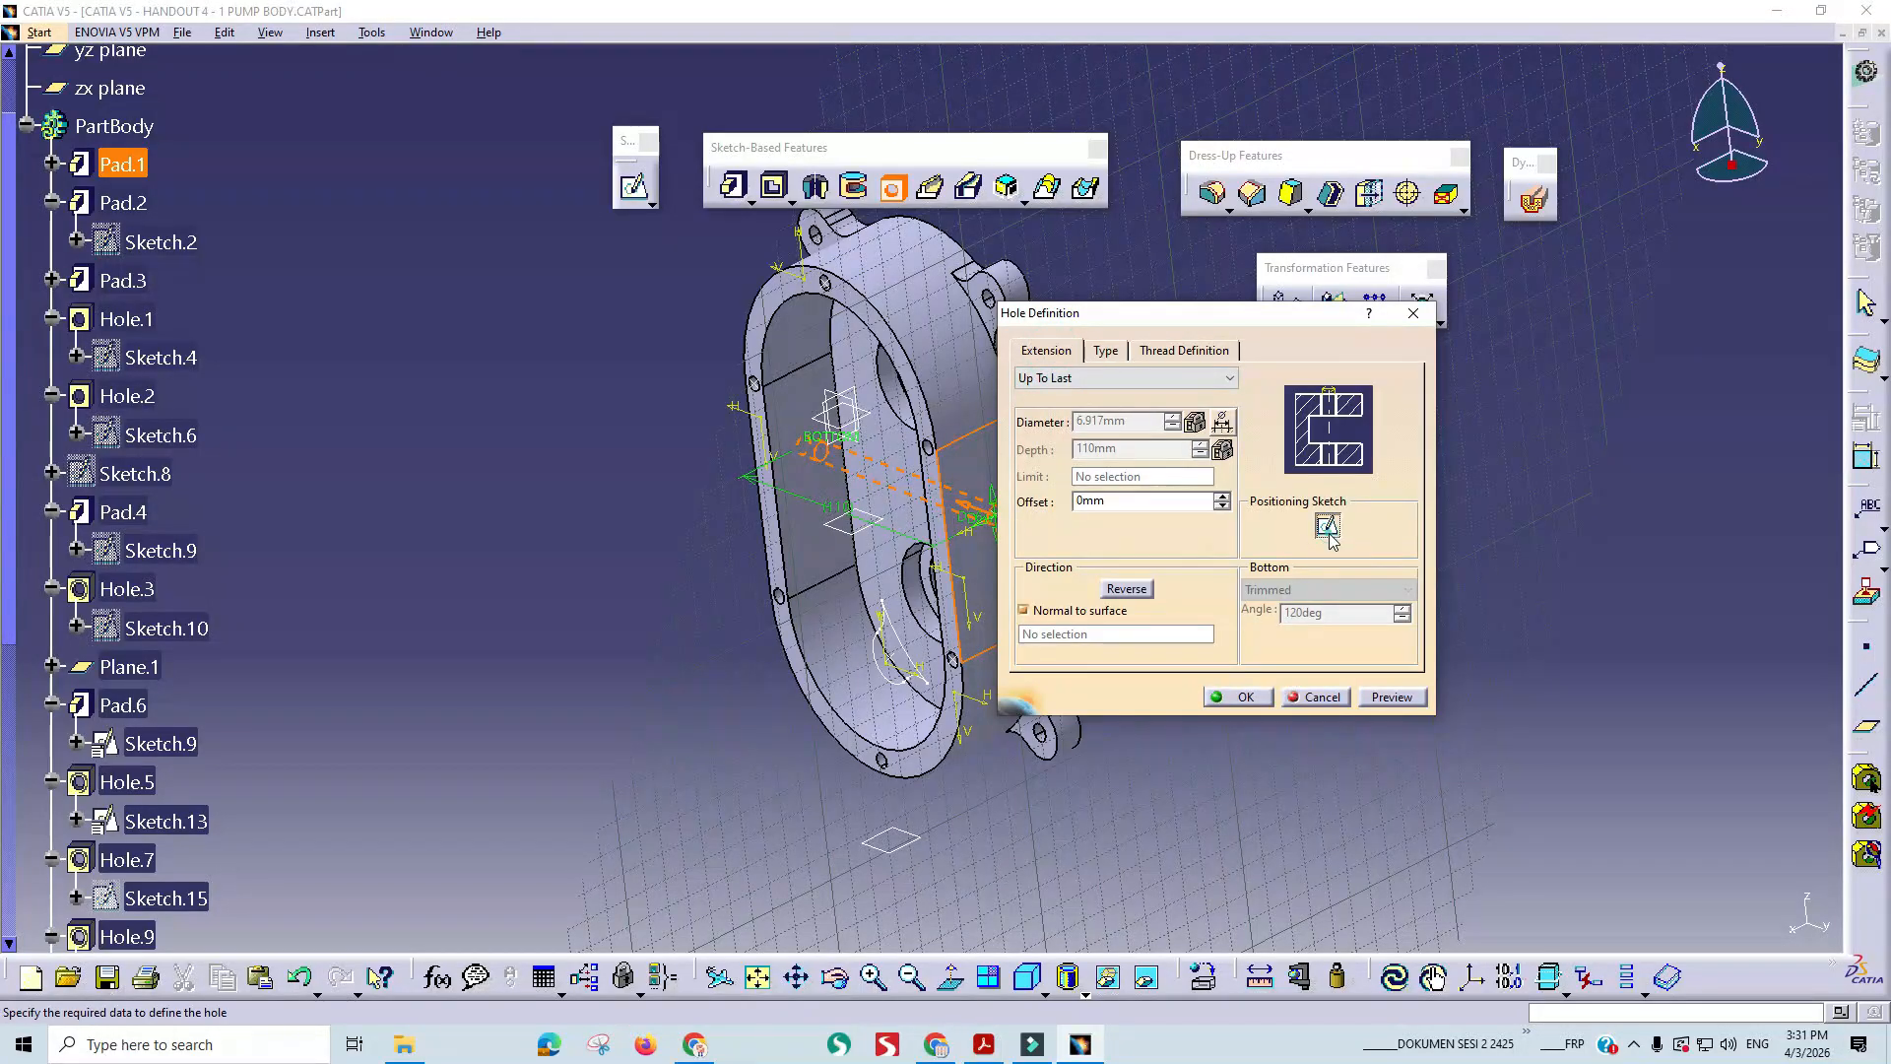
click(1329, 532)
- Constrain the hole centre 17.5 mm from the body's open front edge, following the Section B-B dimension in the handout drawing
key(alt+Tab)
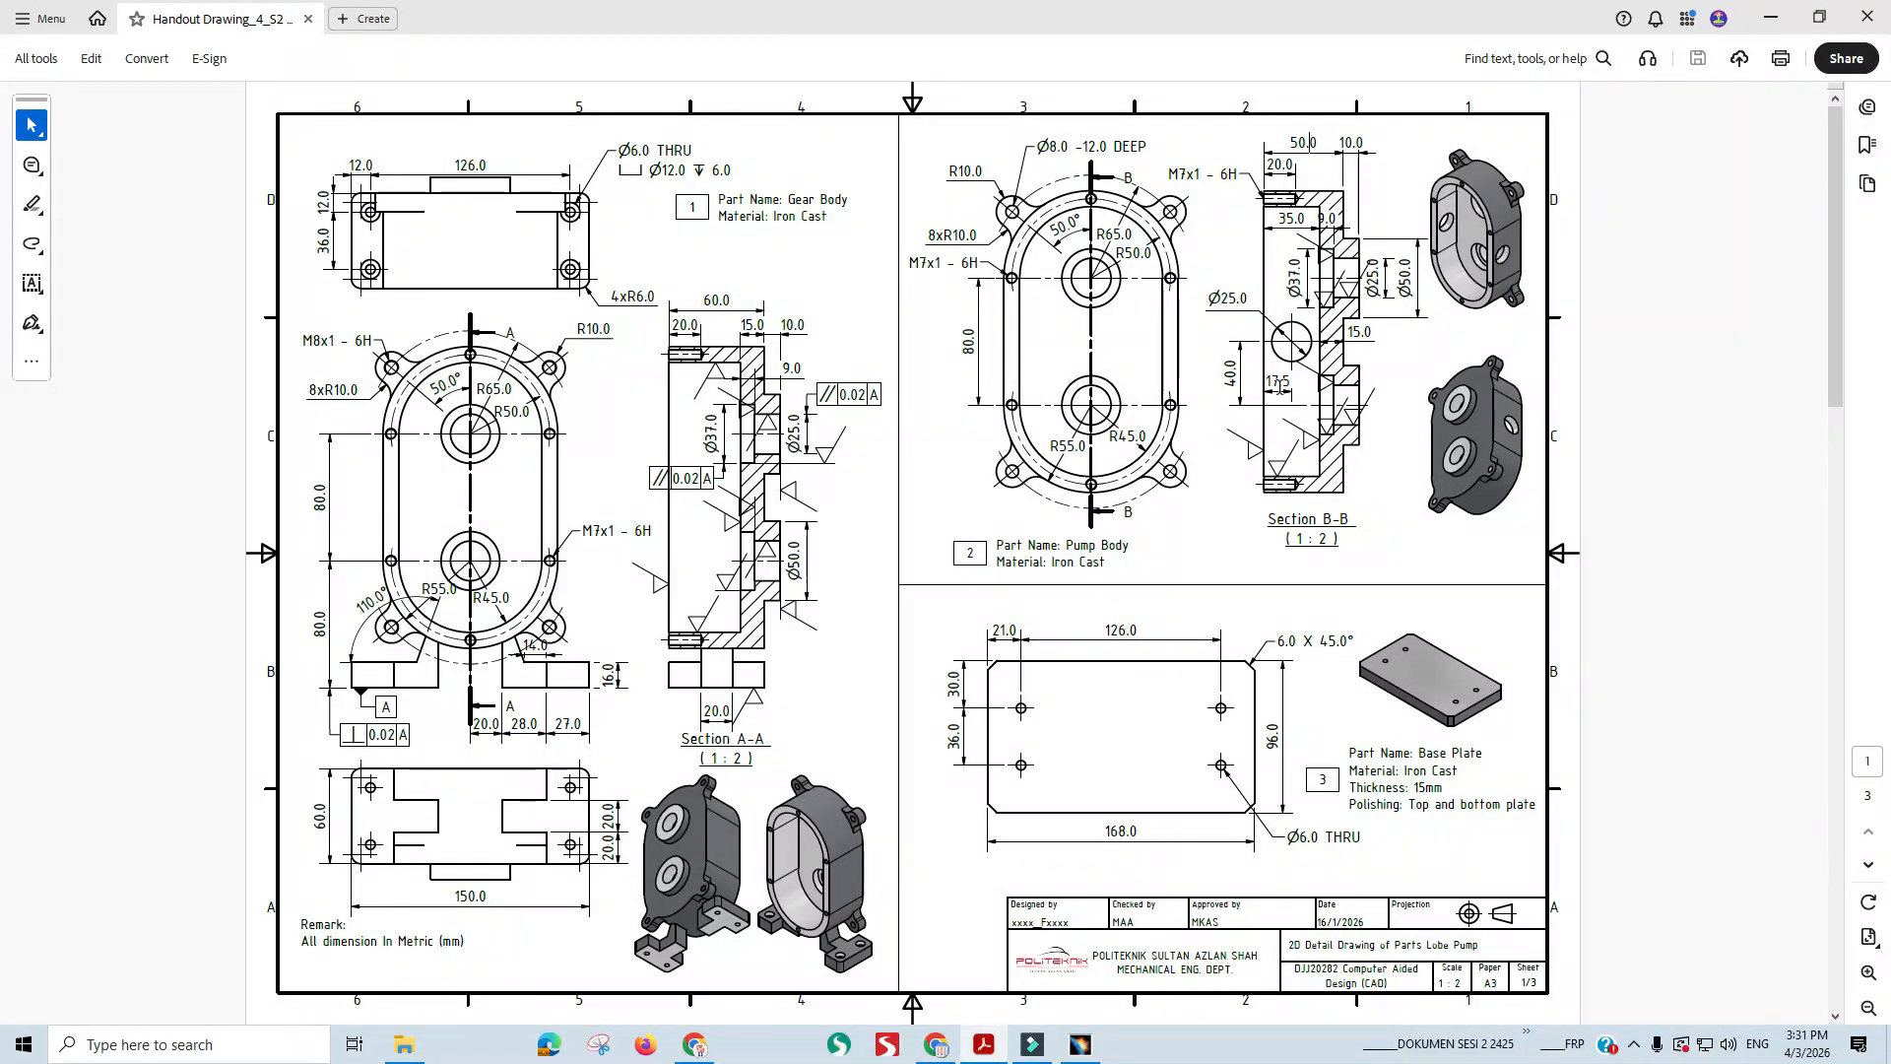
key(alt+Tab)
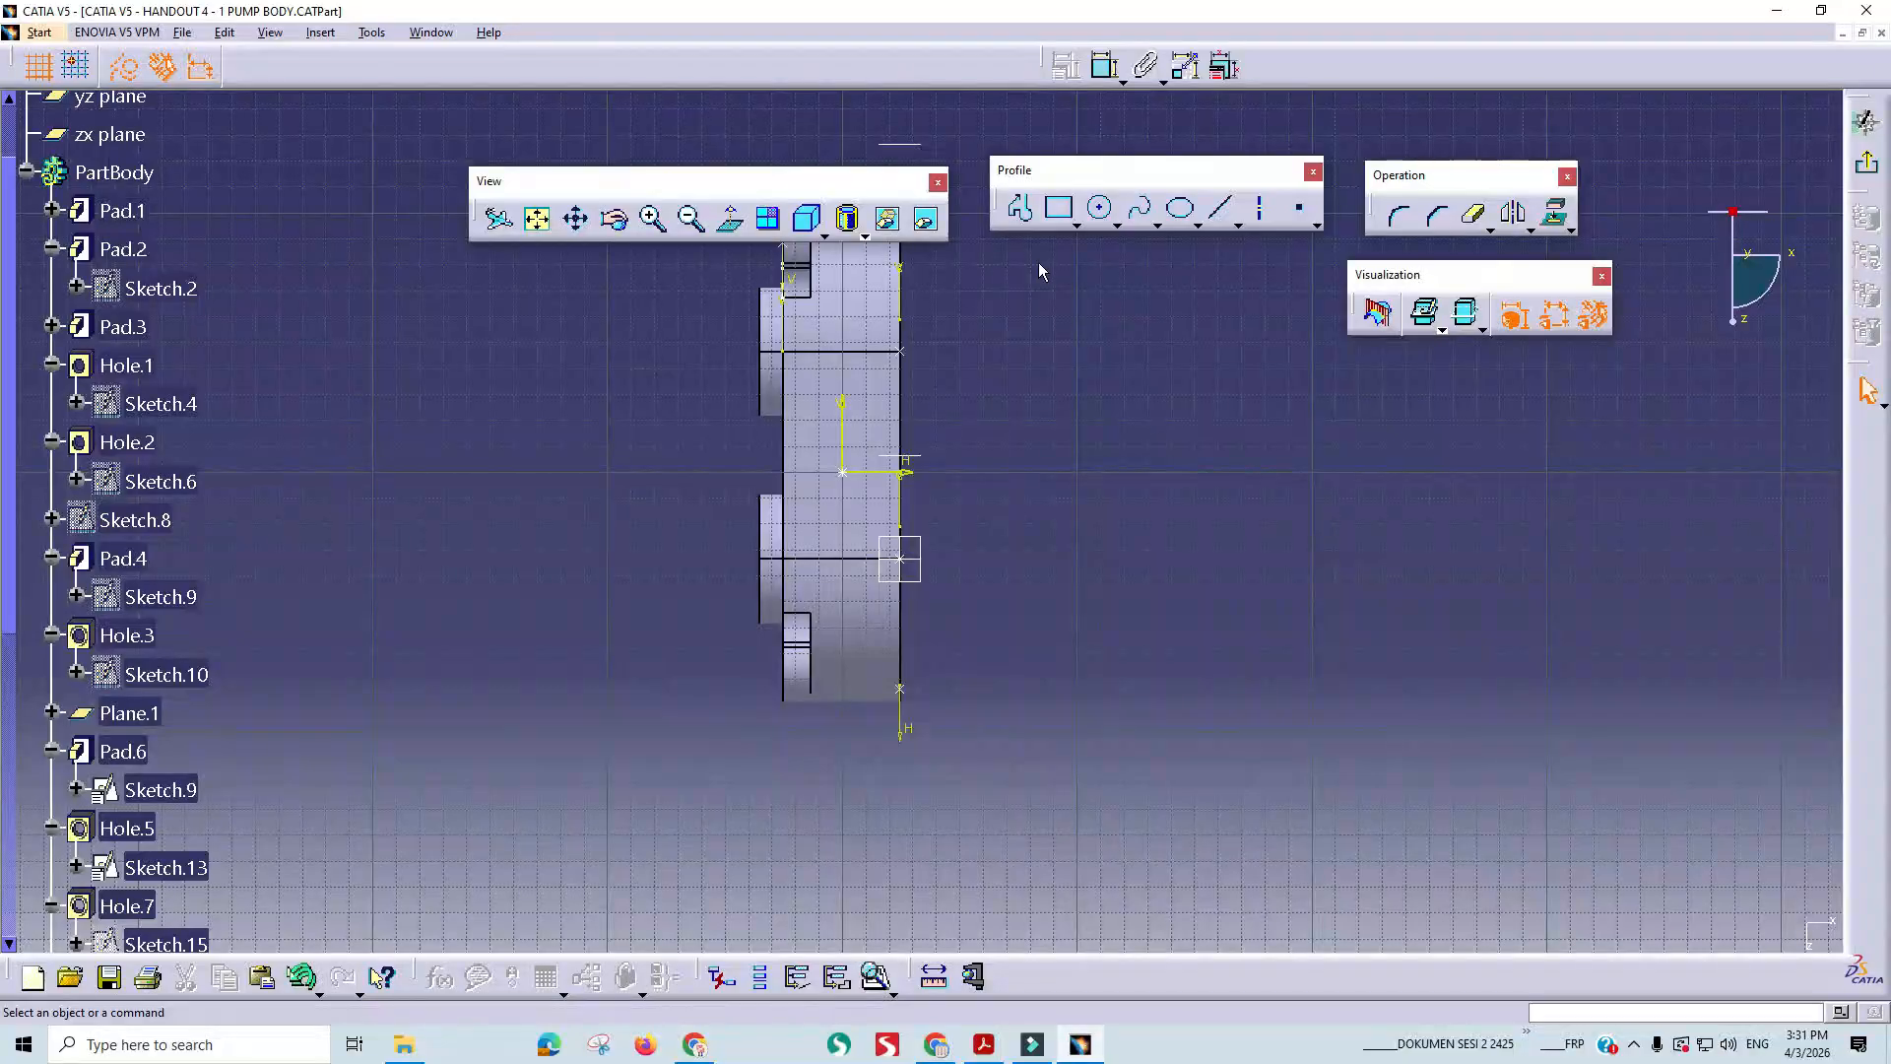
key(alt+Tab)
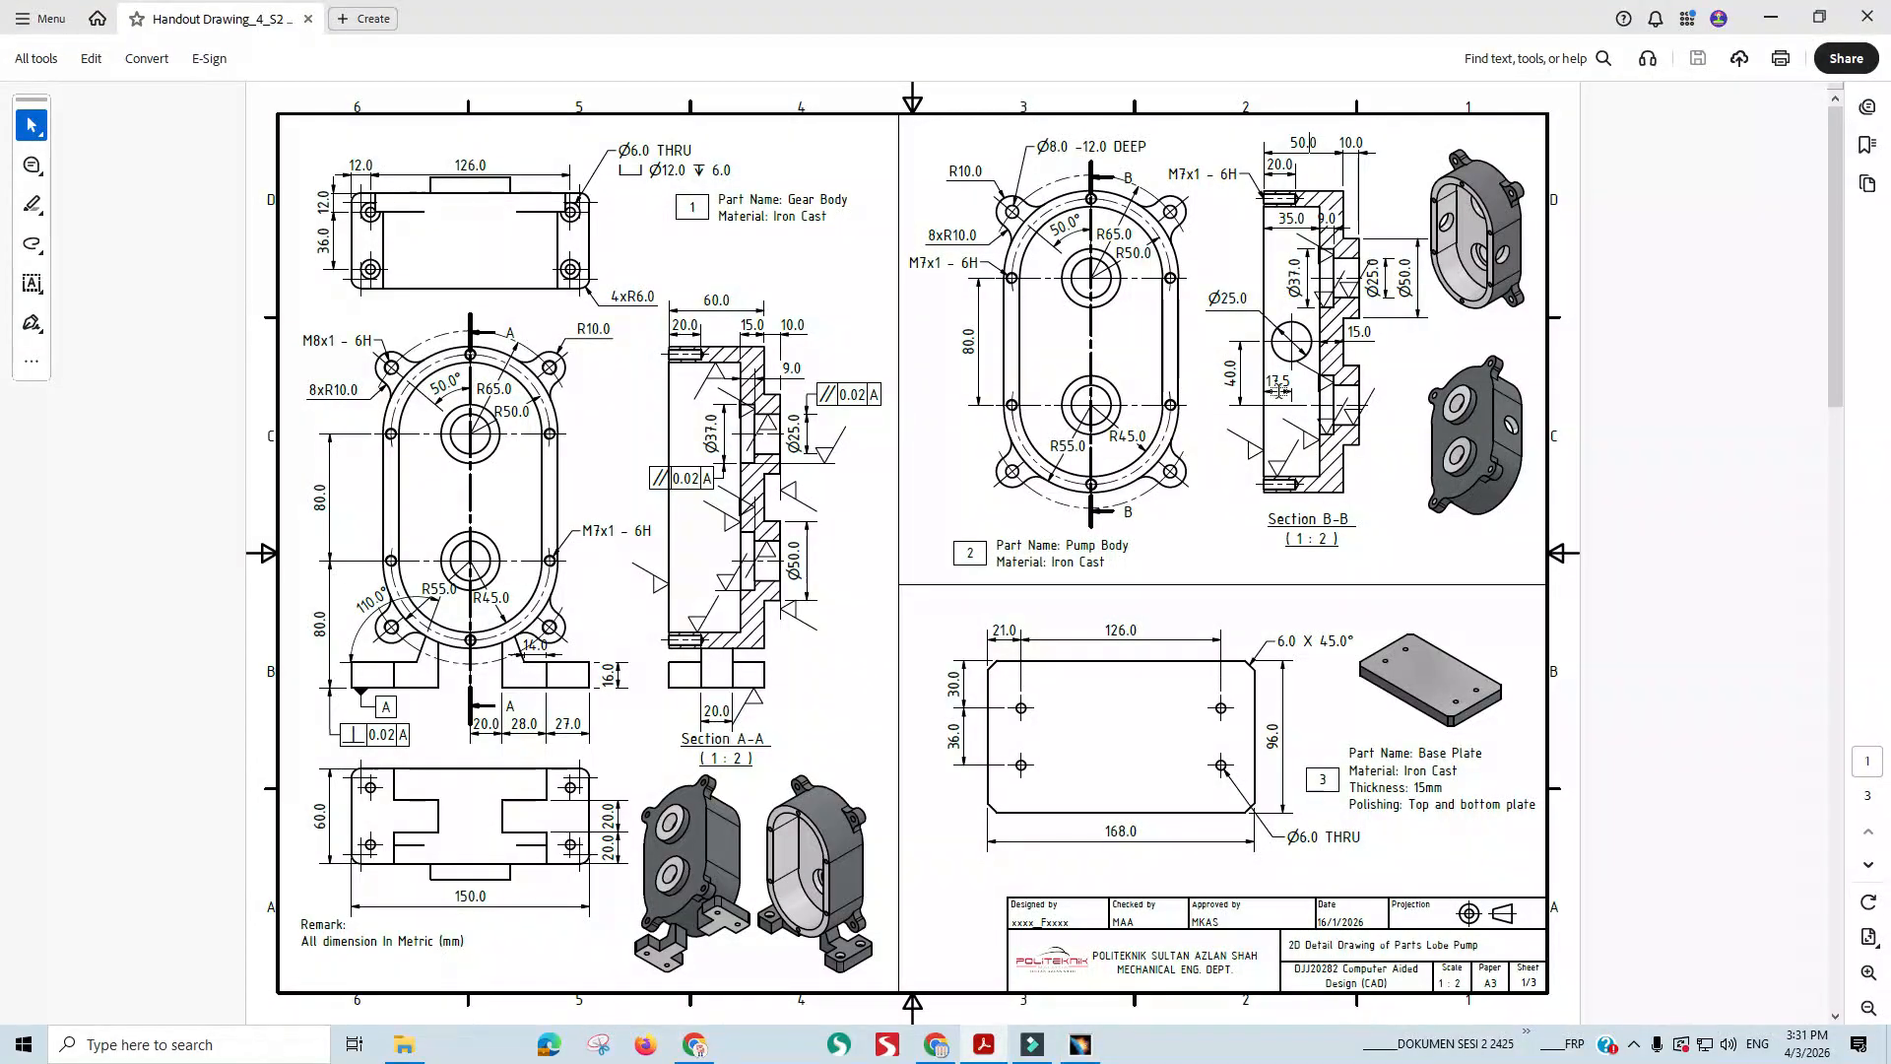
key(alt+Tab)
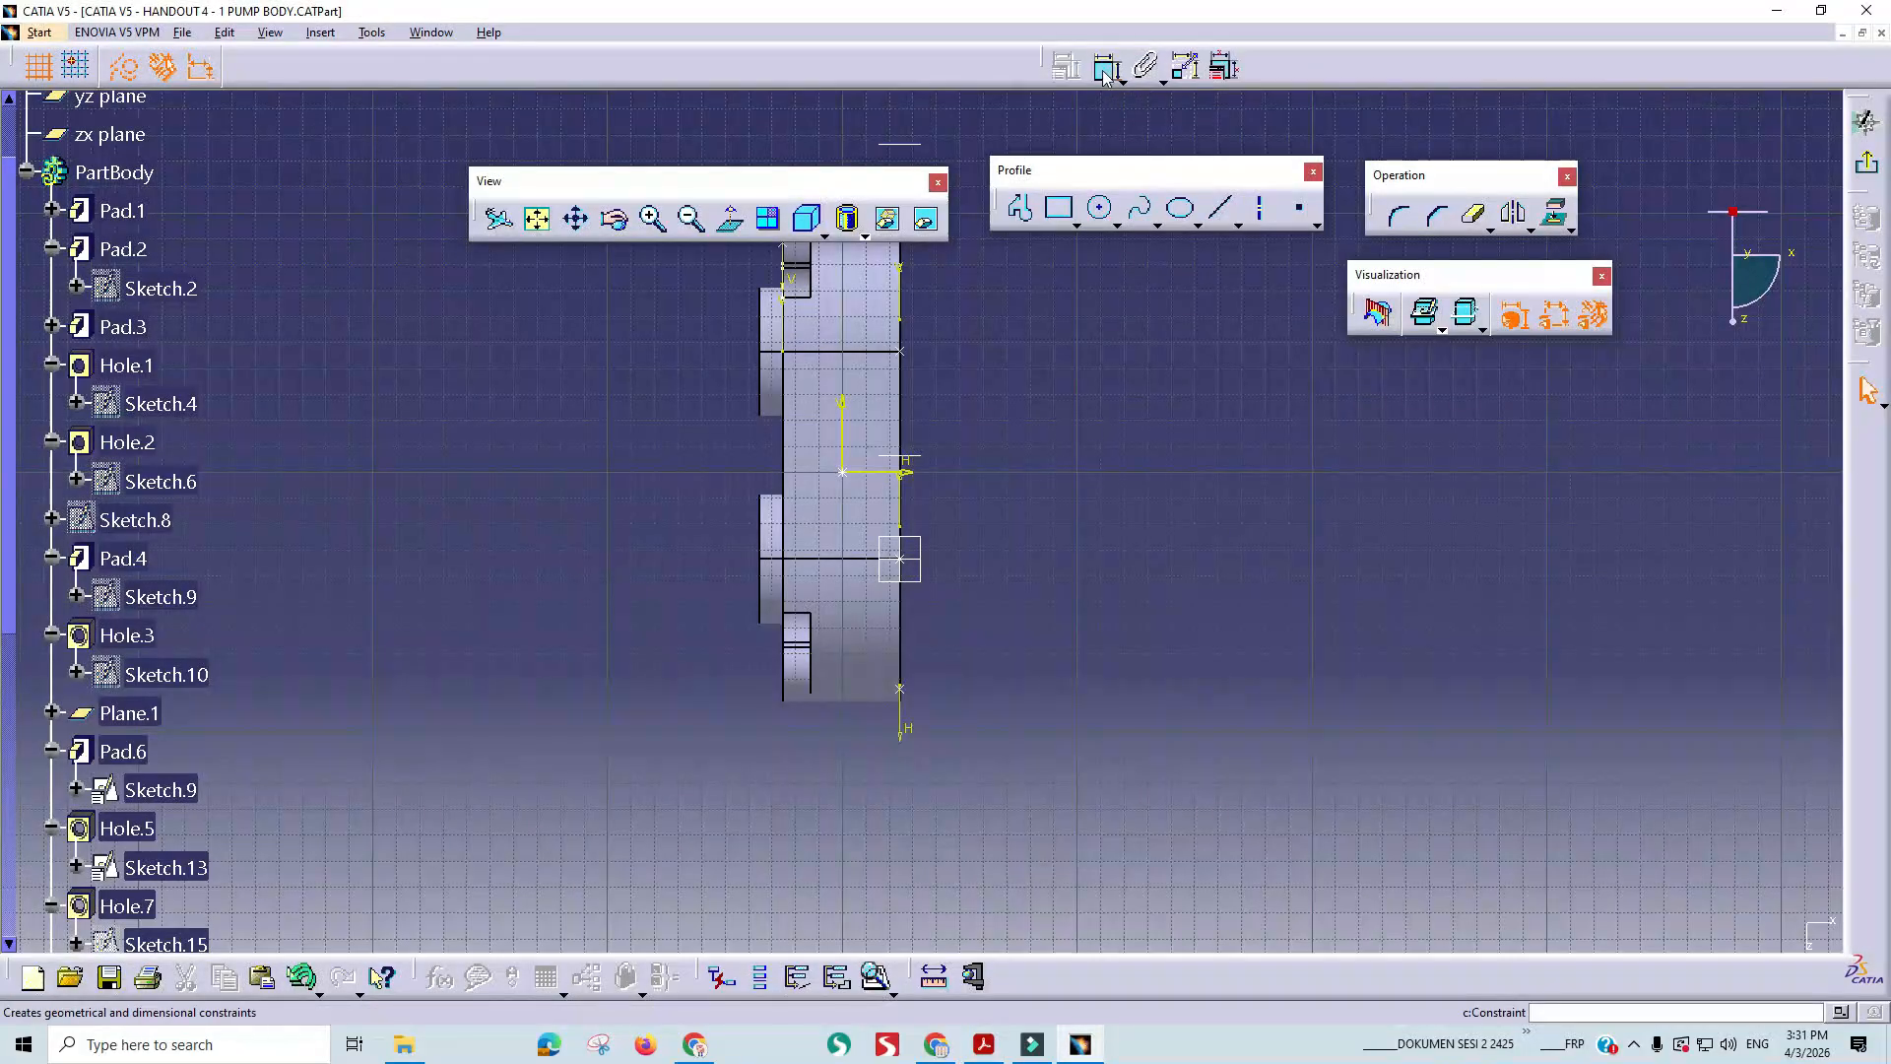
click(901, 496)
click(841, 476)
click(1151, 439)
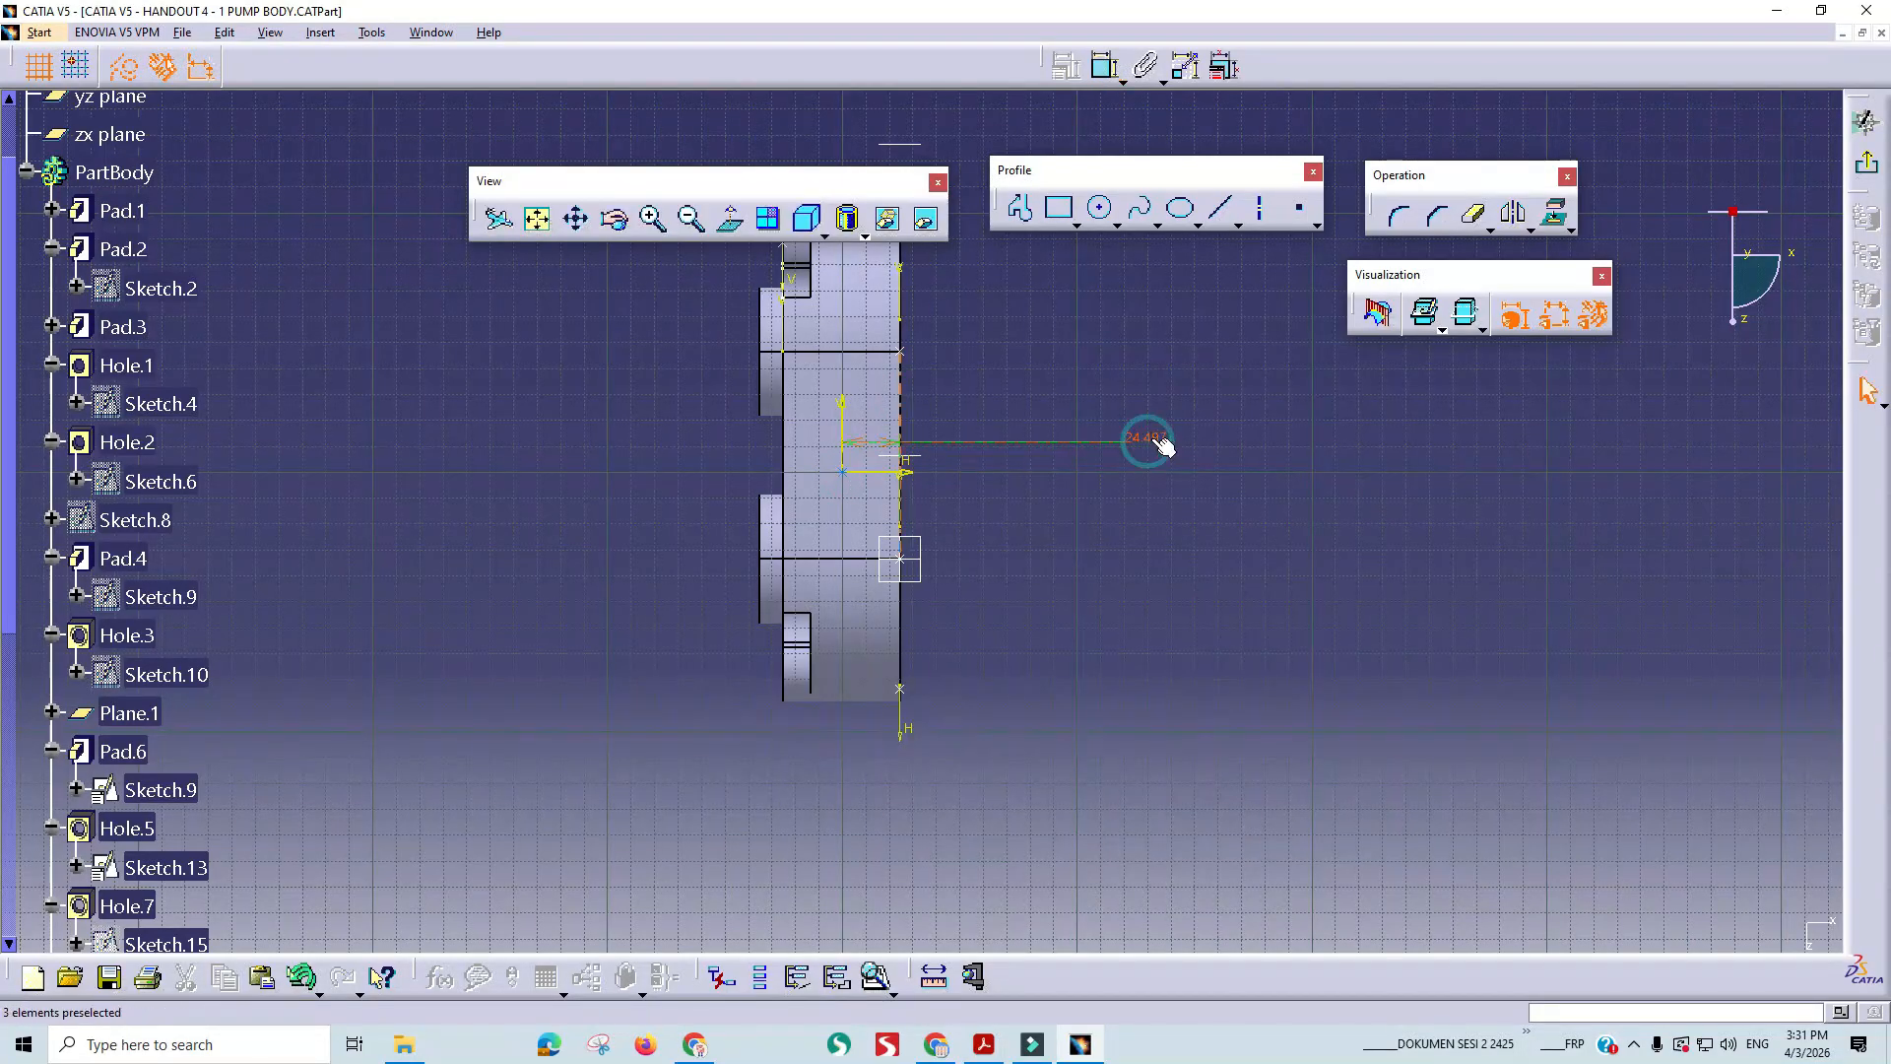
double_click(1152, 437)
text(17.5mm)
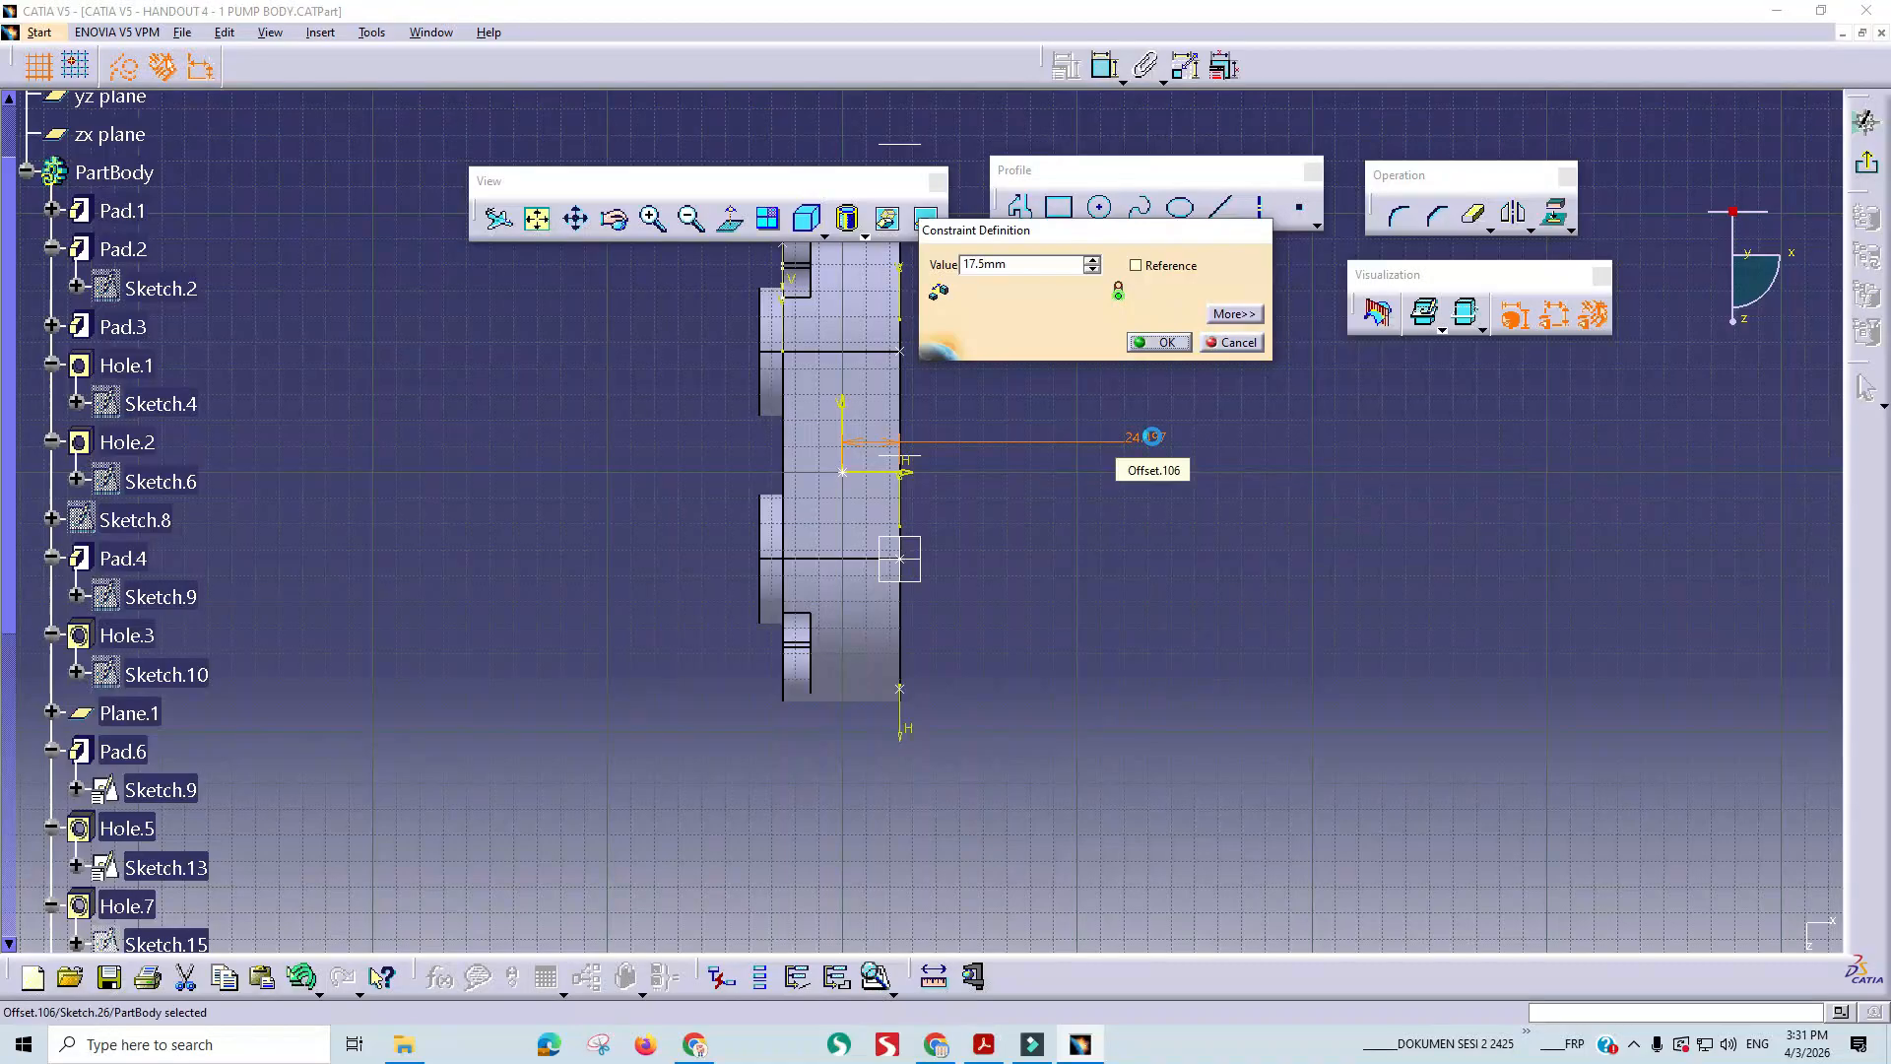
key(Return)
- Constrain the hole centre 40 mm from the nearer end edge of the flat side face, and exit the positioning sketch
key(alt+Tab)
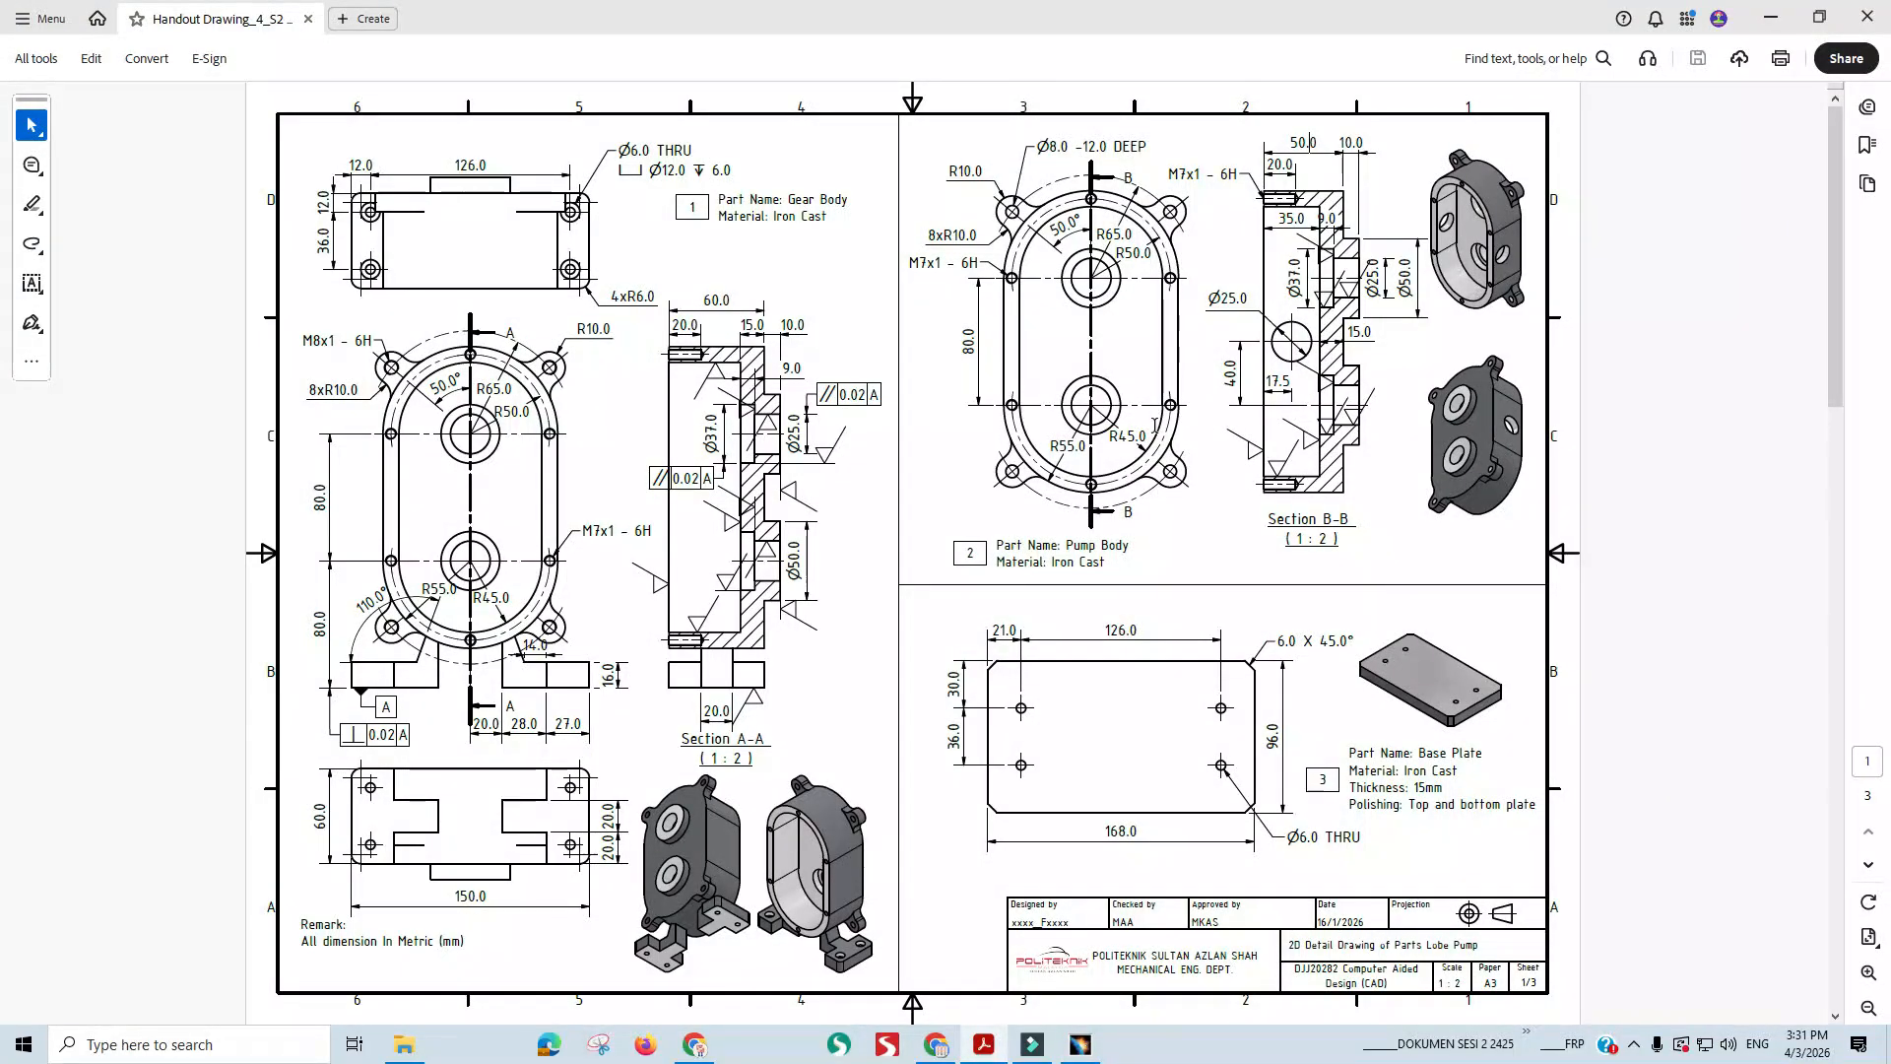
key(alt+Tab)
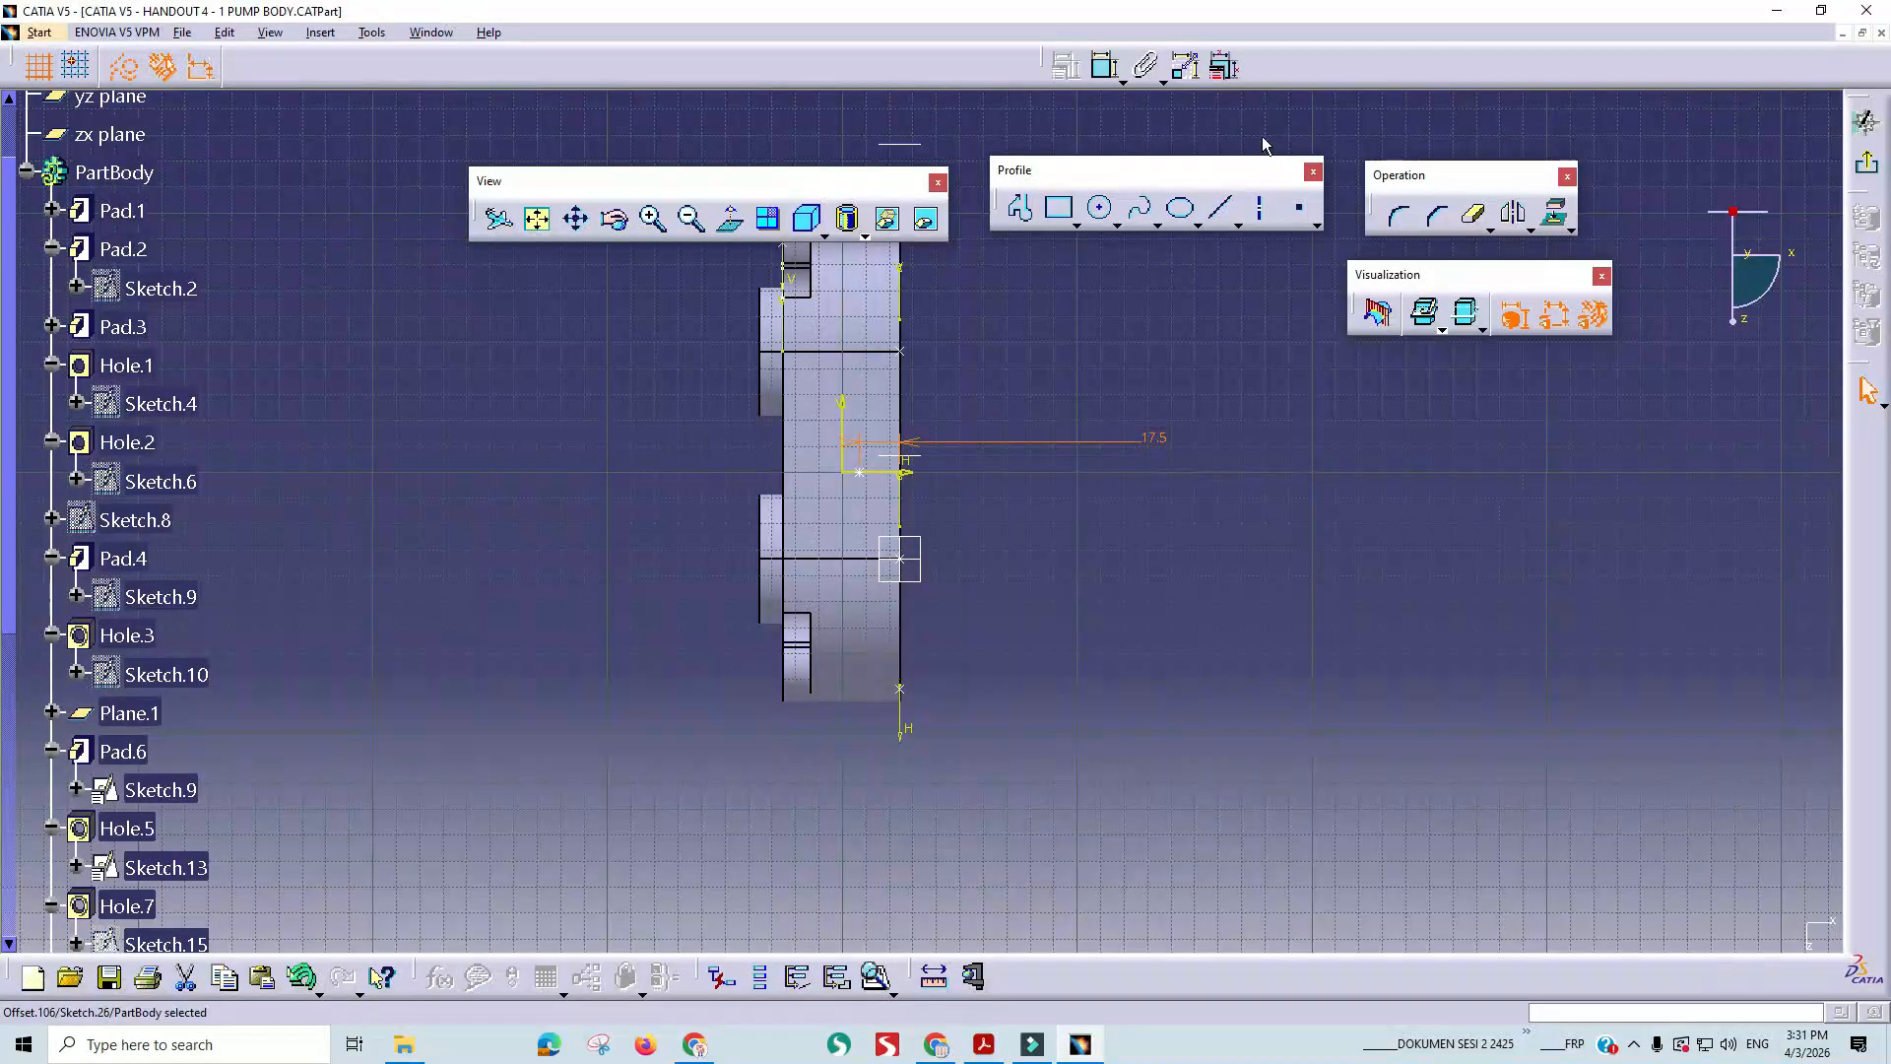
click(1105, 66)
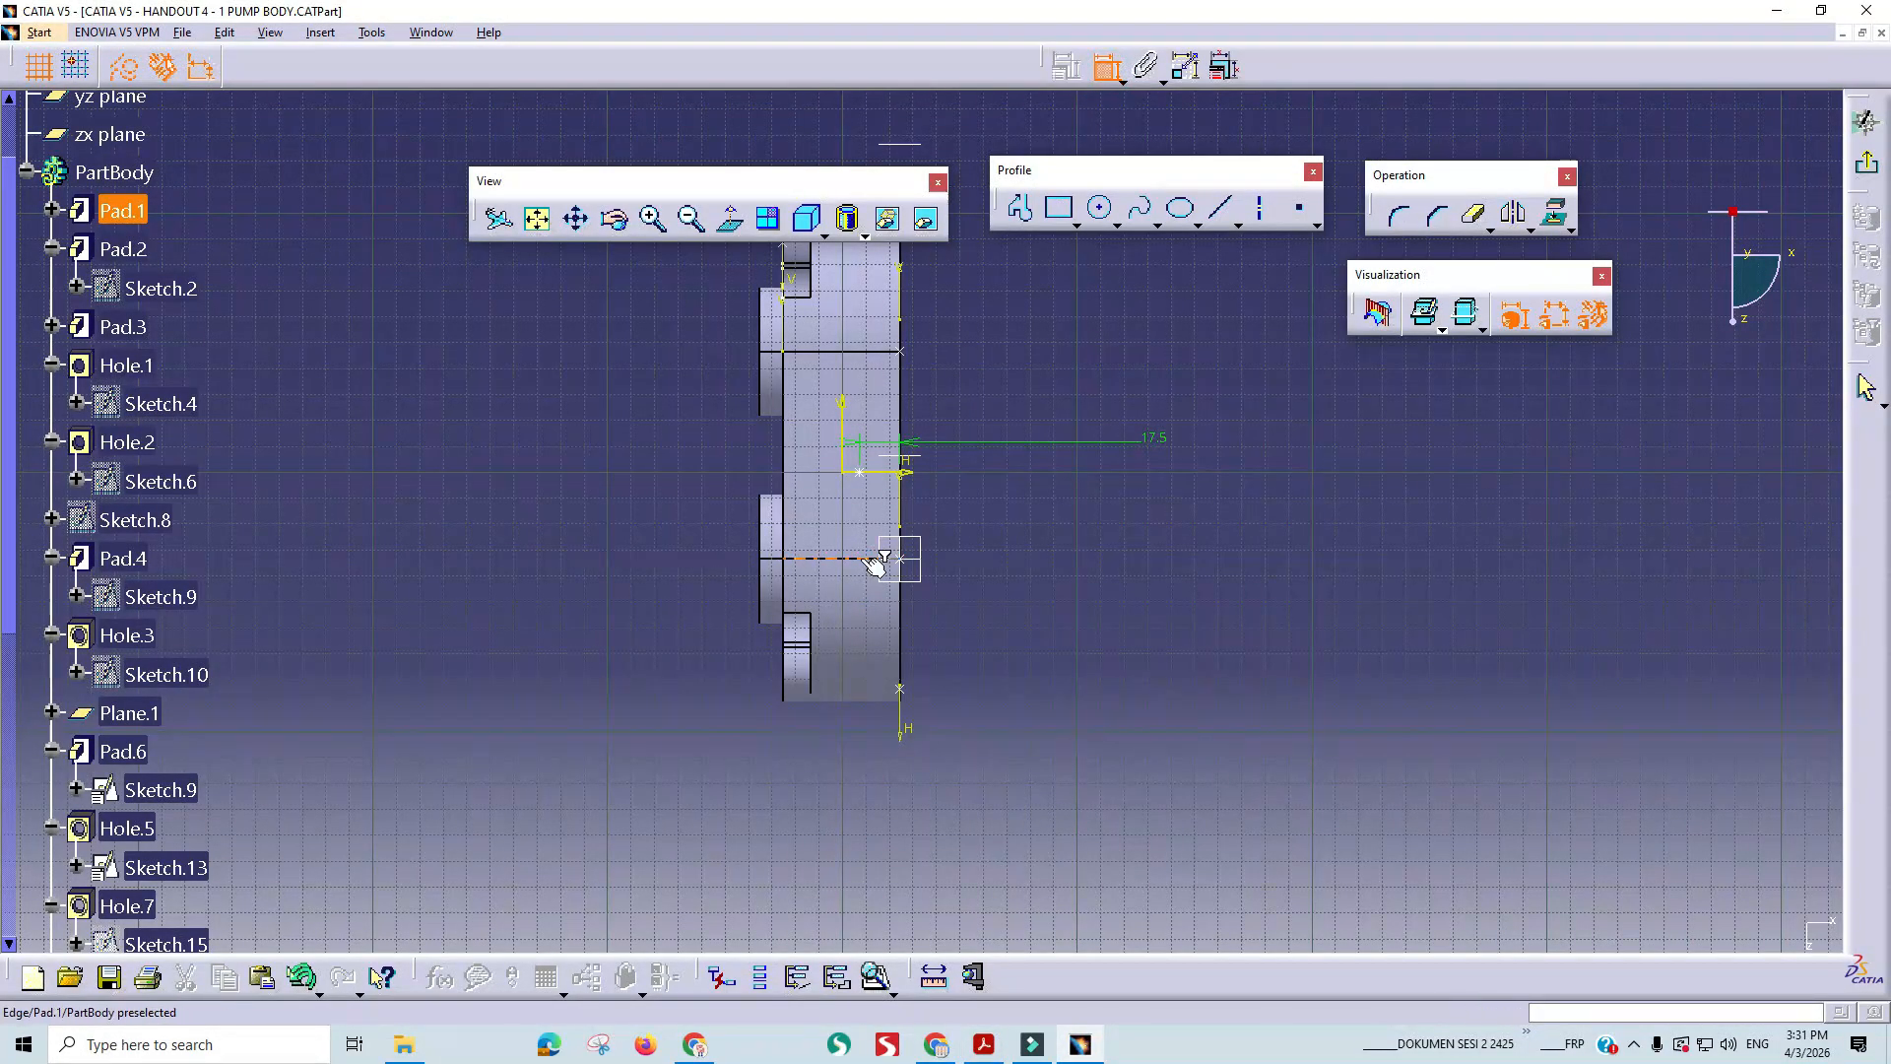
click(875, 560)
click(859, 473)
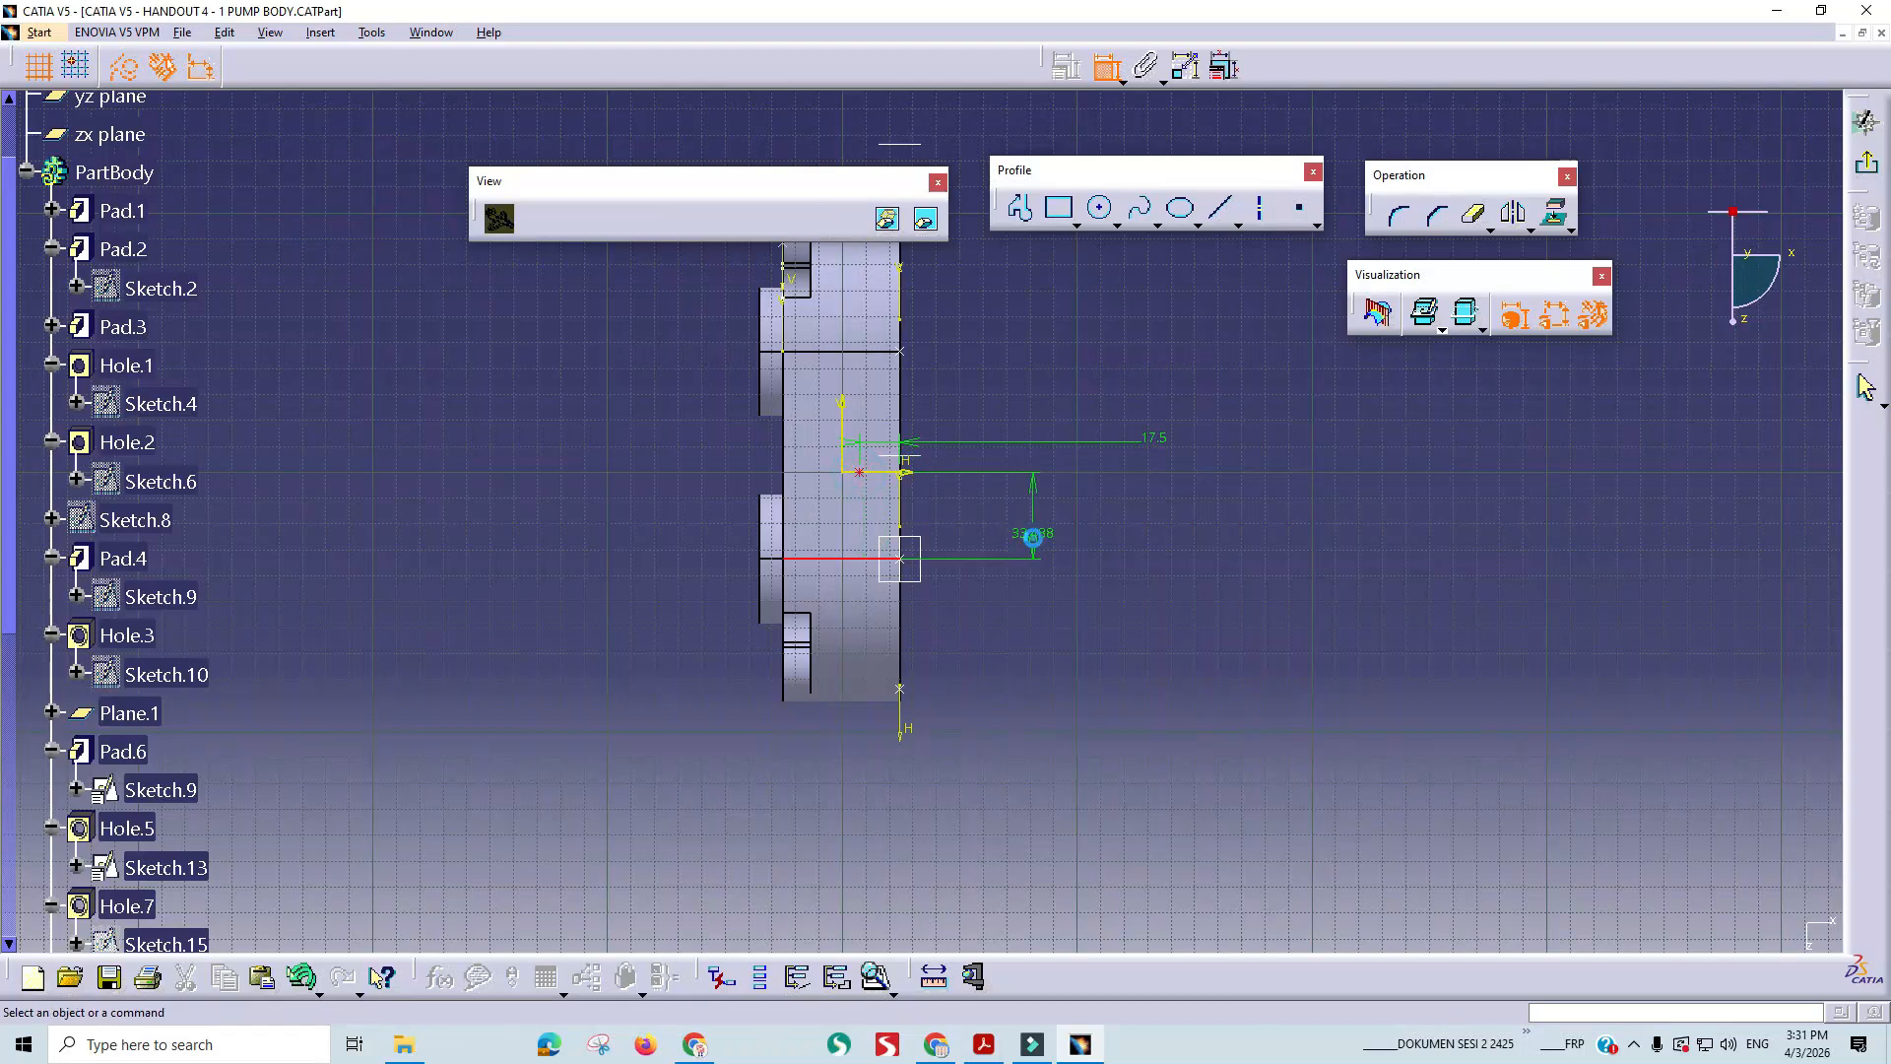
double_click(1040, 530)
text(40mm)
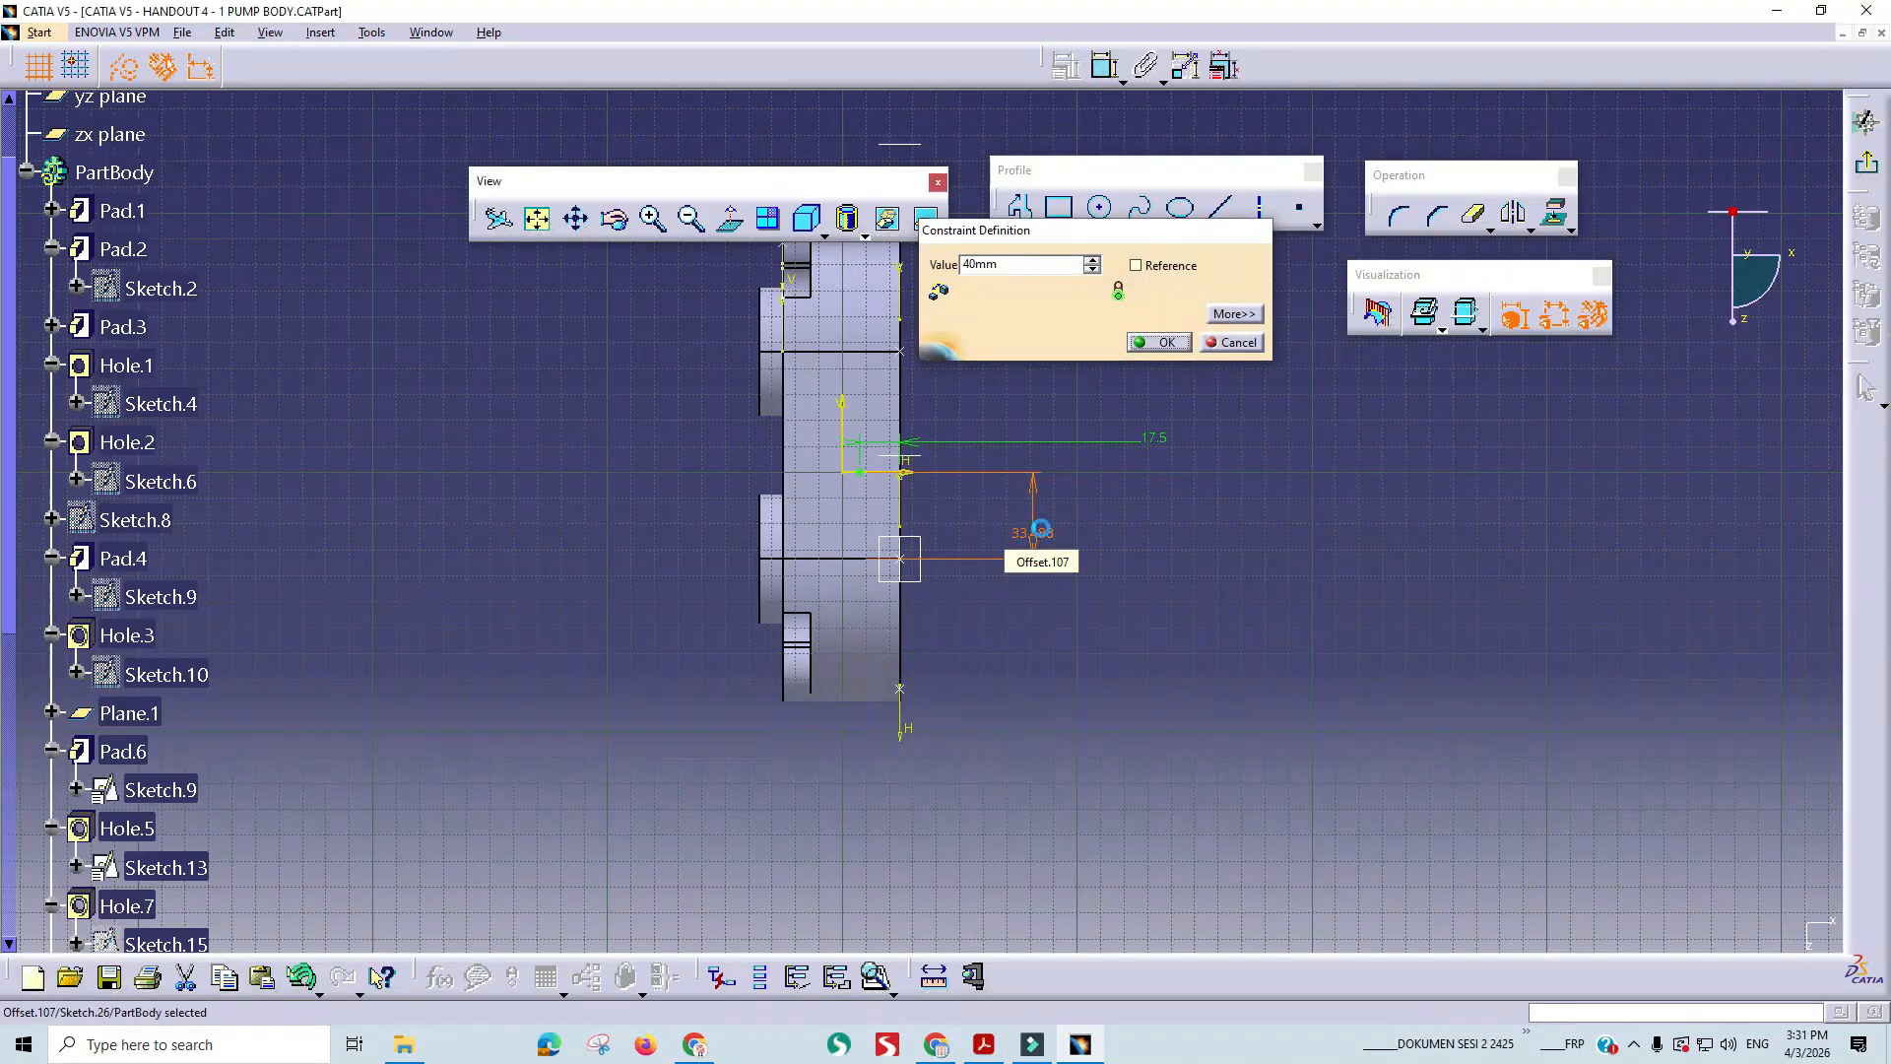
key(Return)
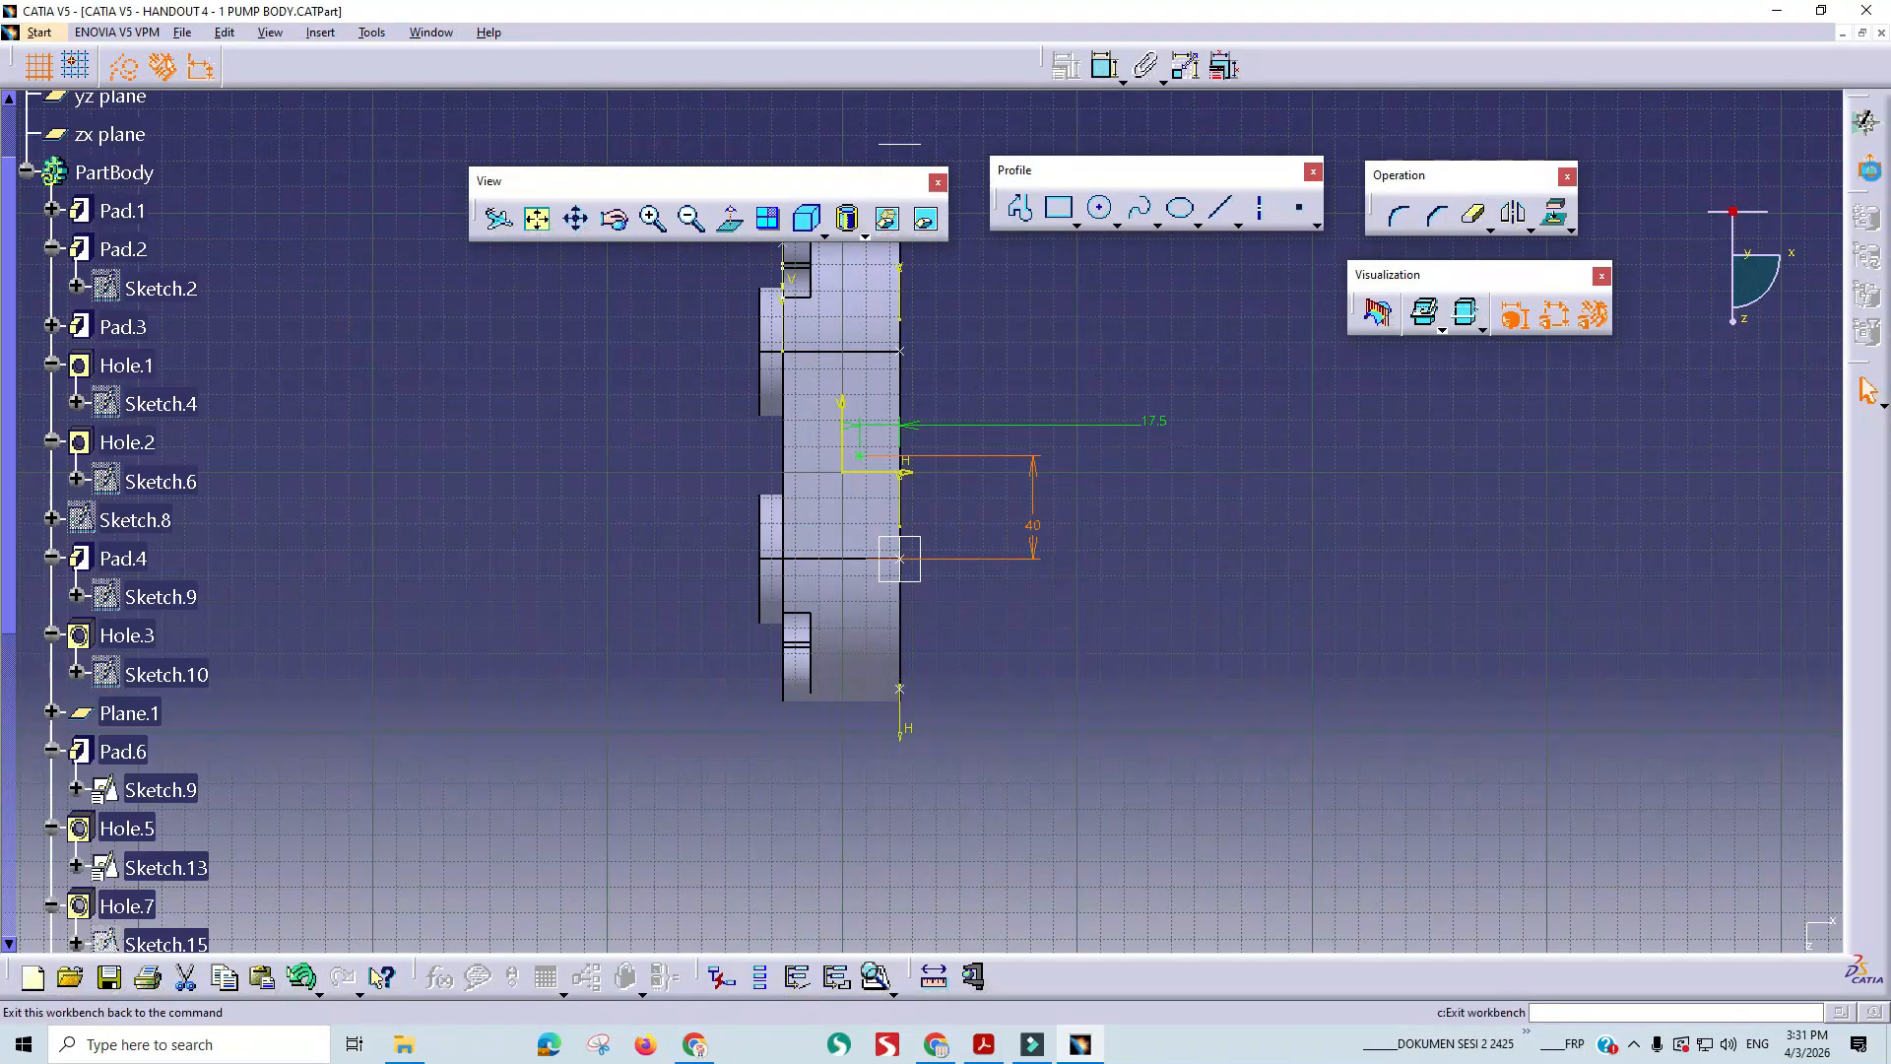
click(1869, 391)
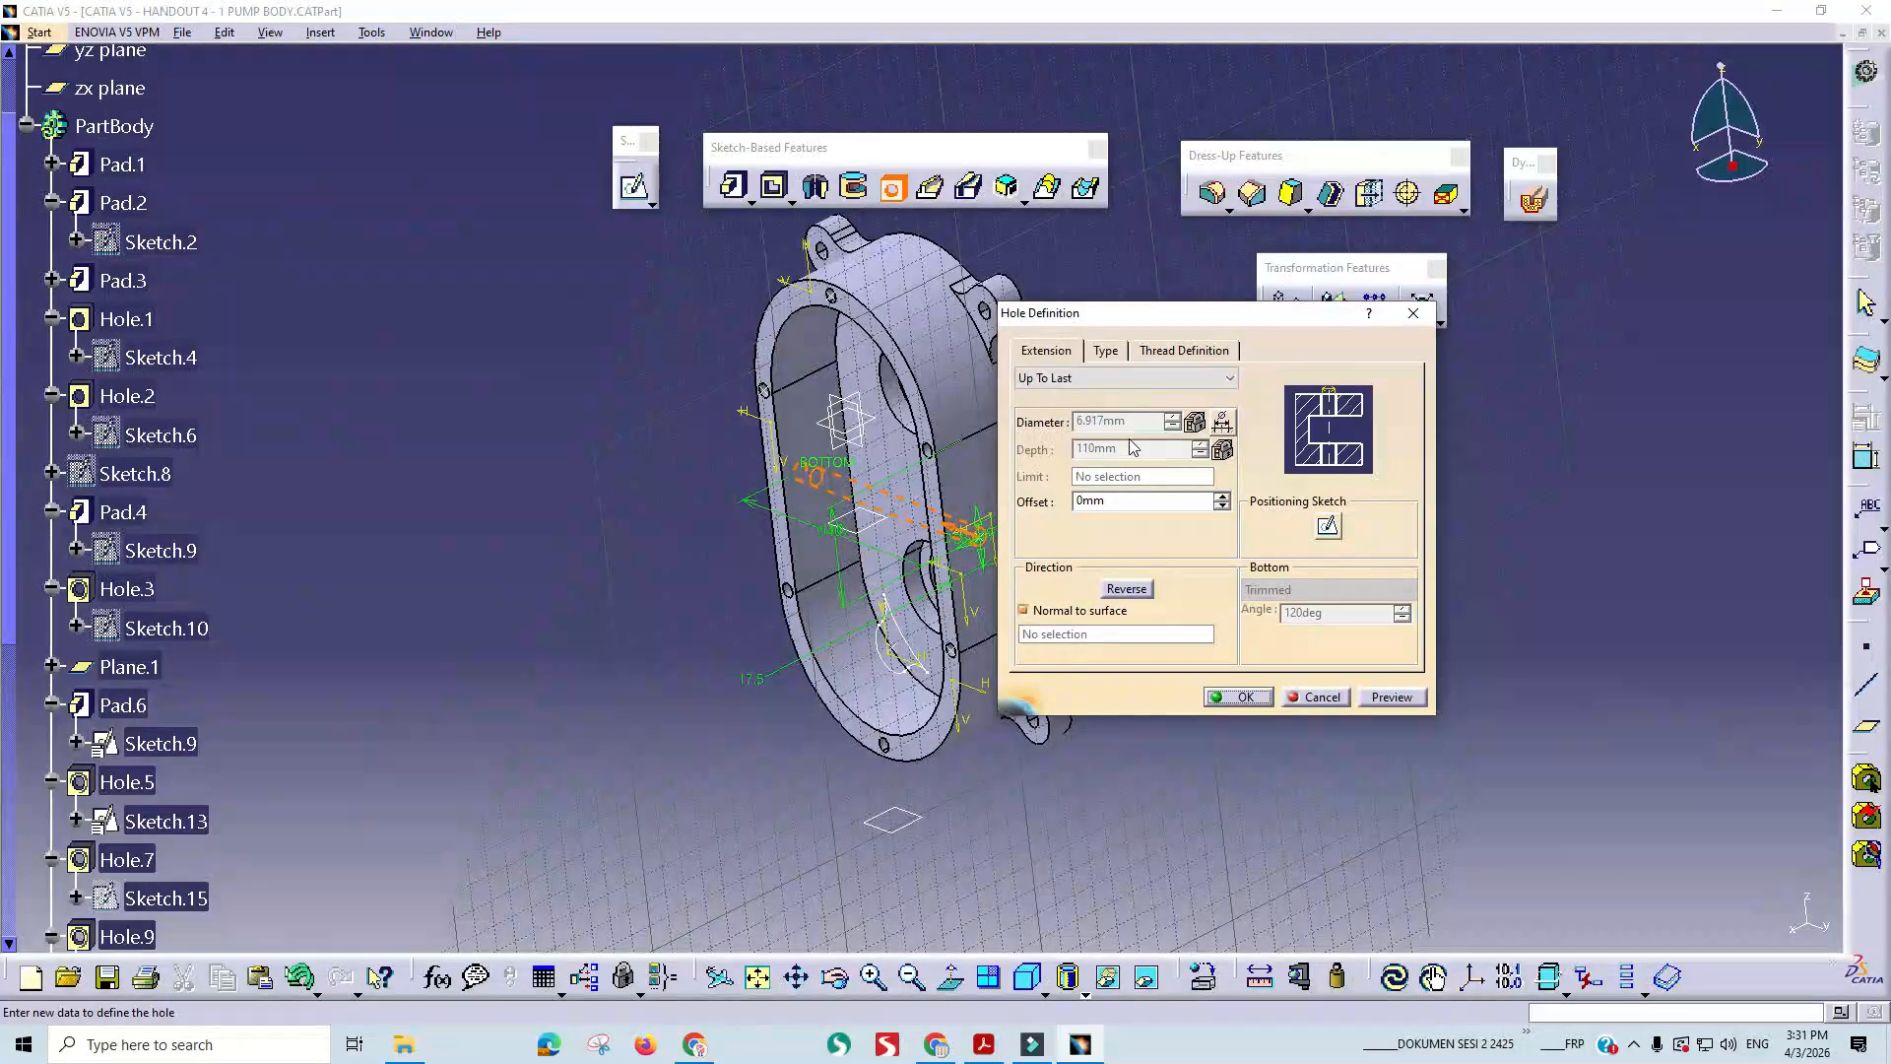
- Turn off threading for the side hole, keeping its type as Simple
middle_drag(867, 587, 707, 588)
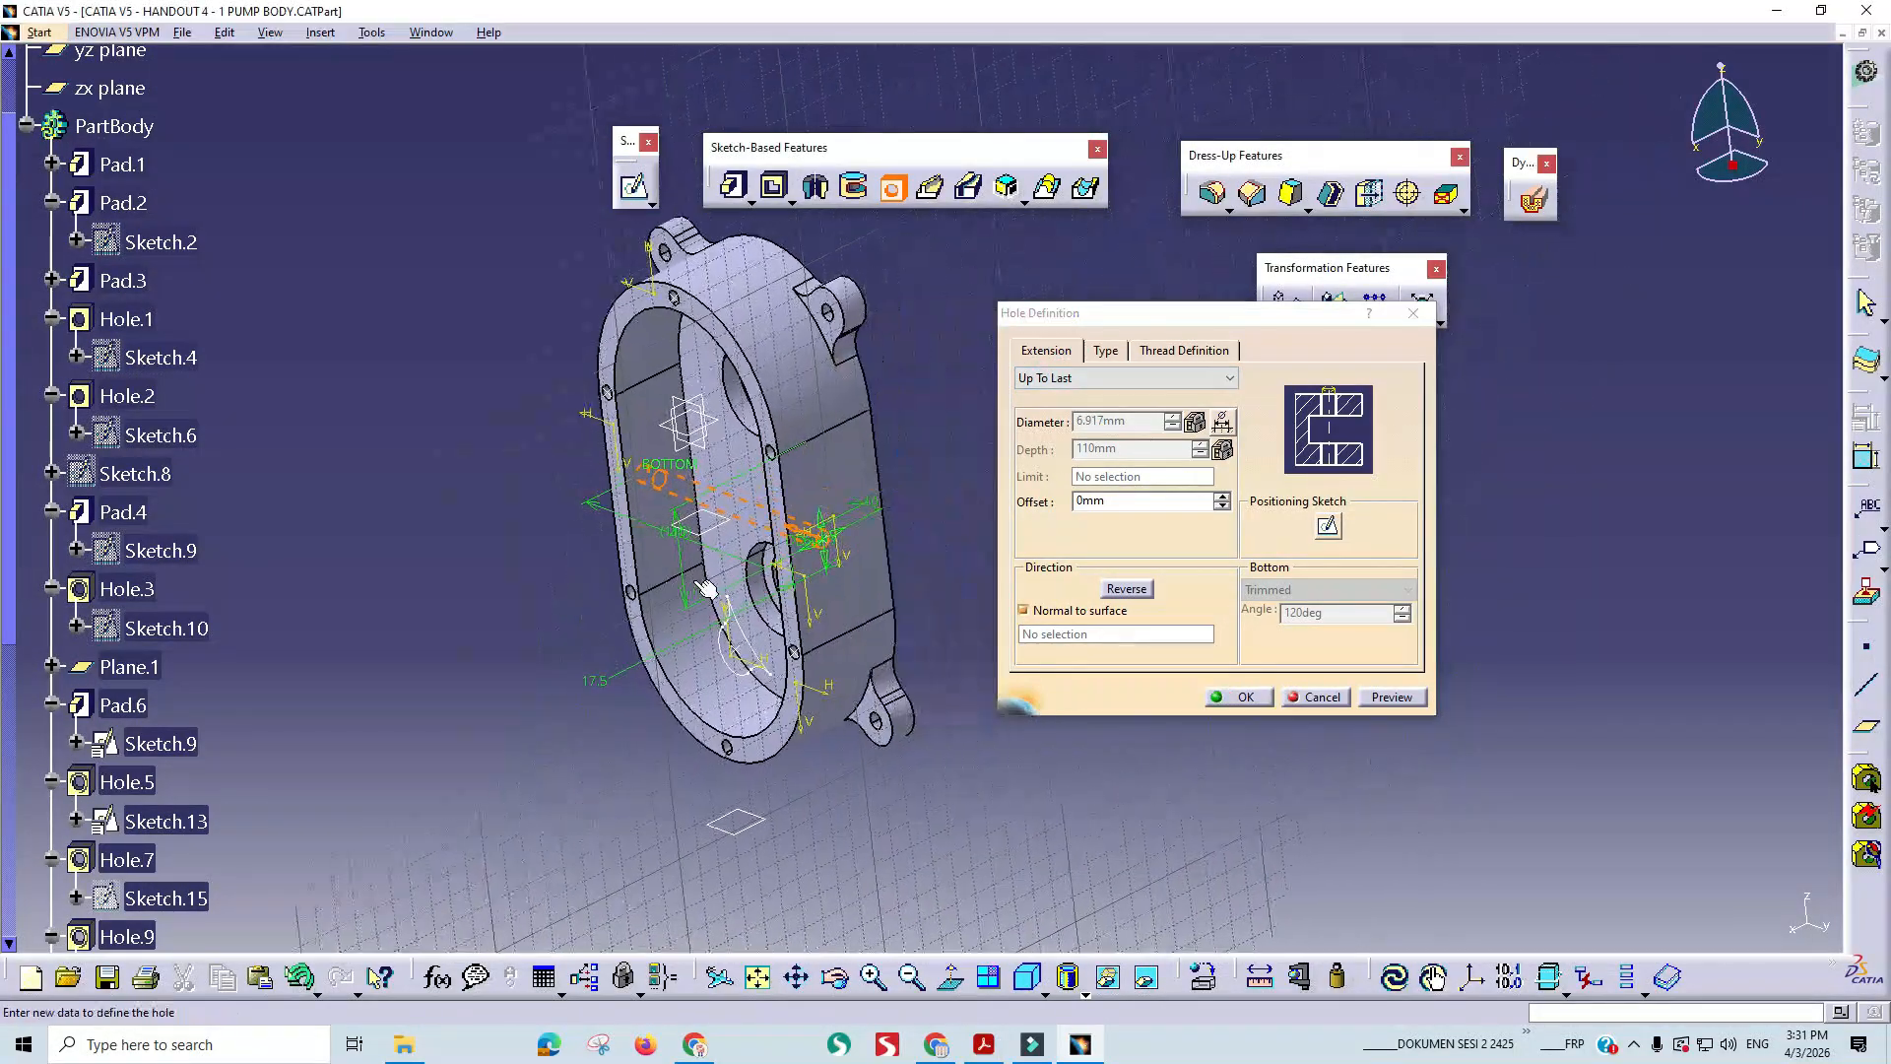
click(1105, 351)
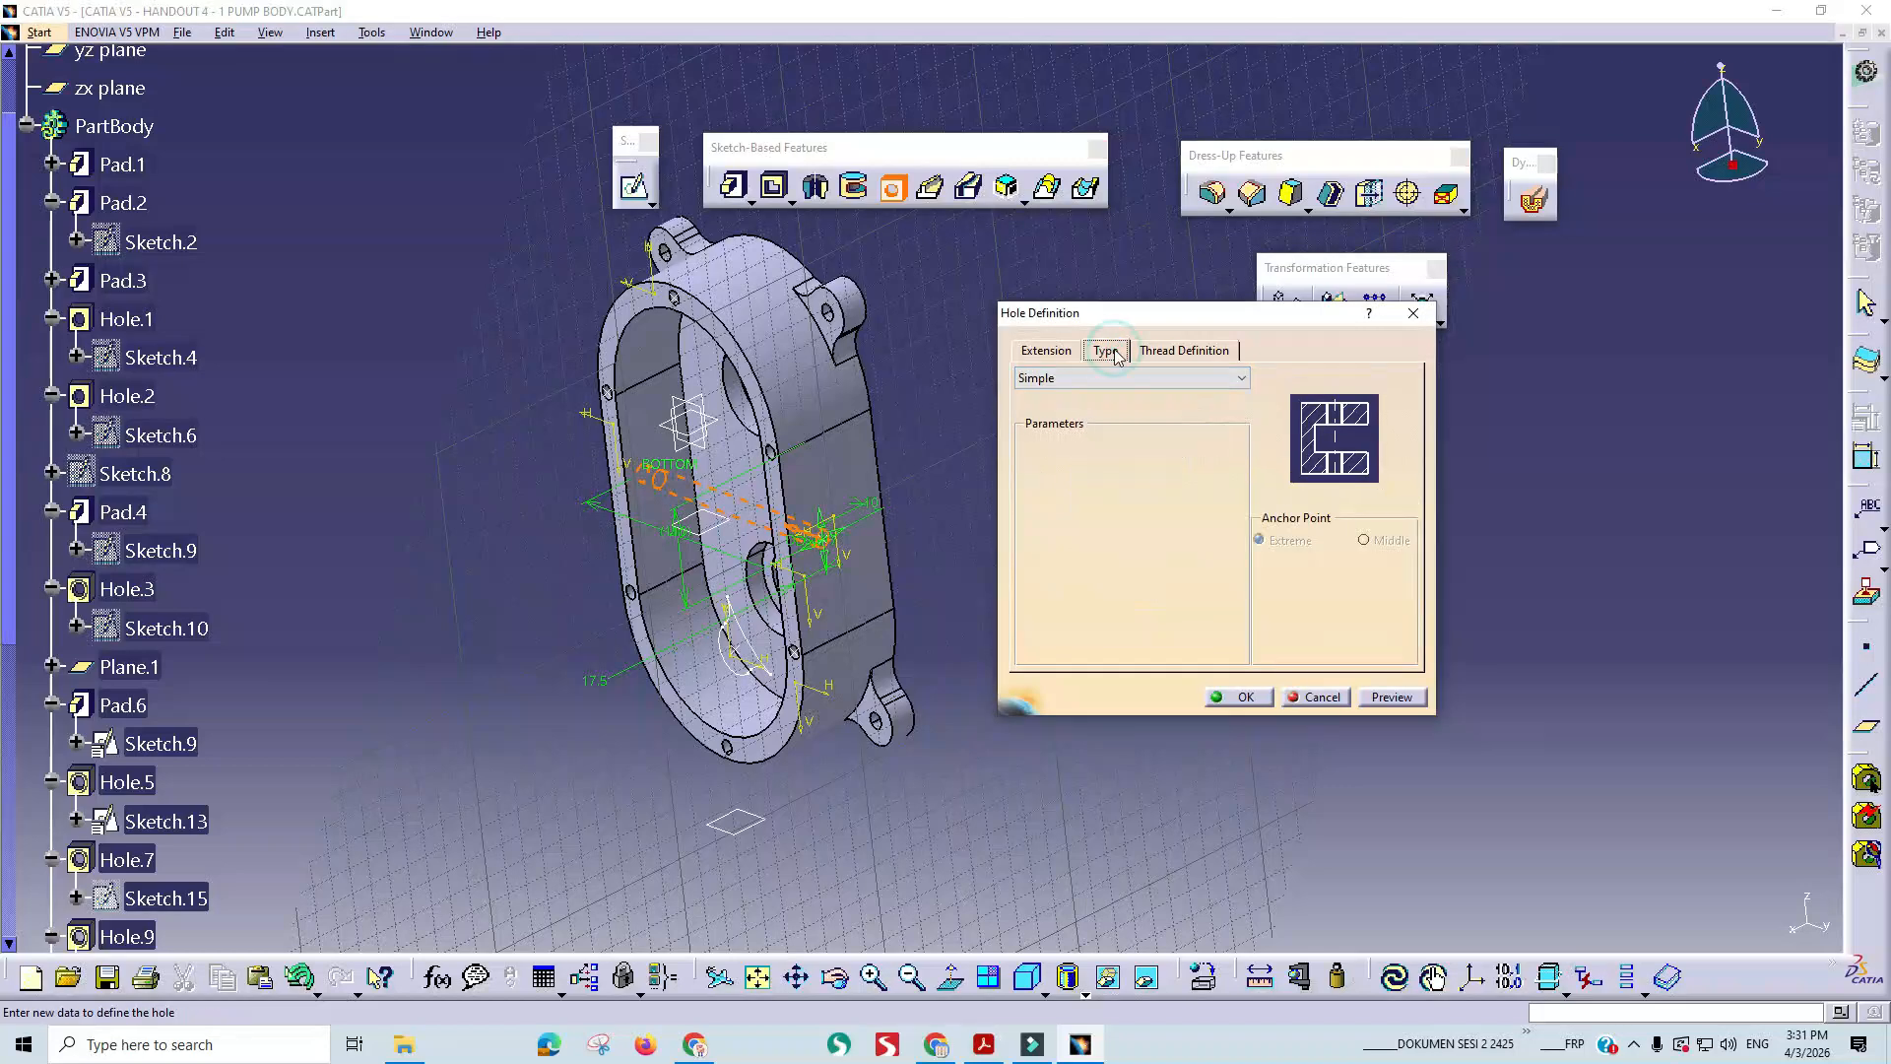
click(1165, 352)
click(1025, 380)
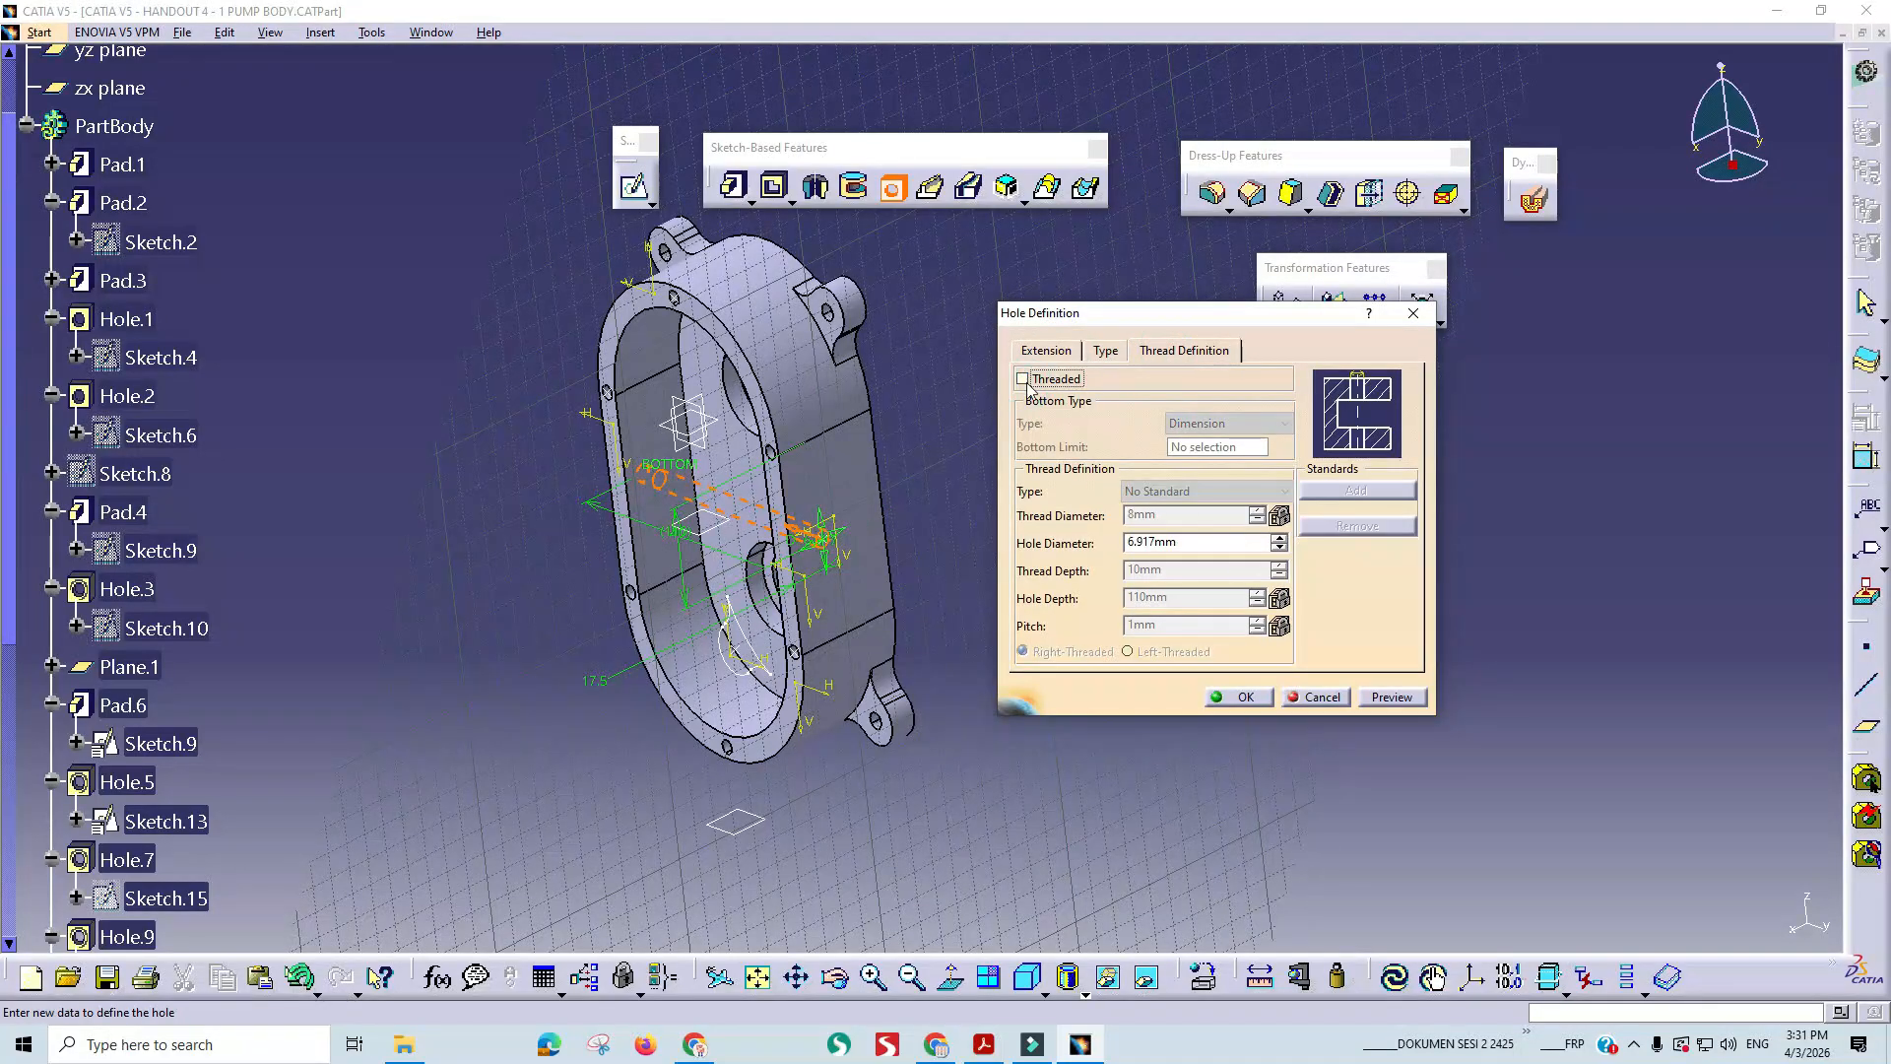
- Create the side hole with a 25 mm diameter and Up To Last extension, and check it against the handout drawing
click(1054, 354)
key(alt+Tab)
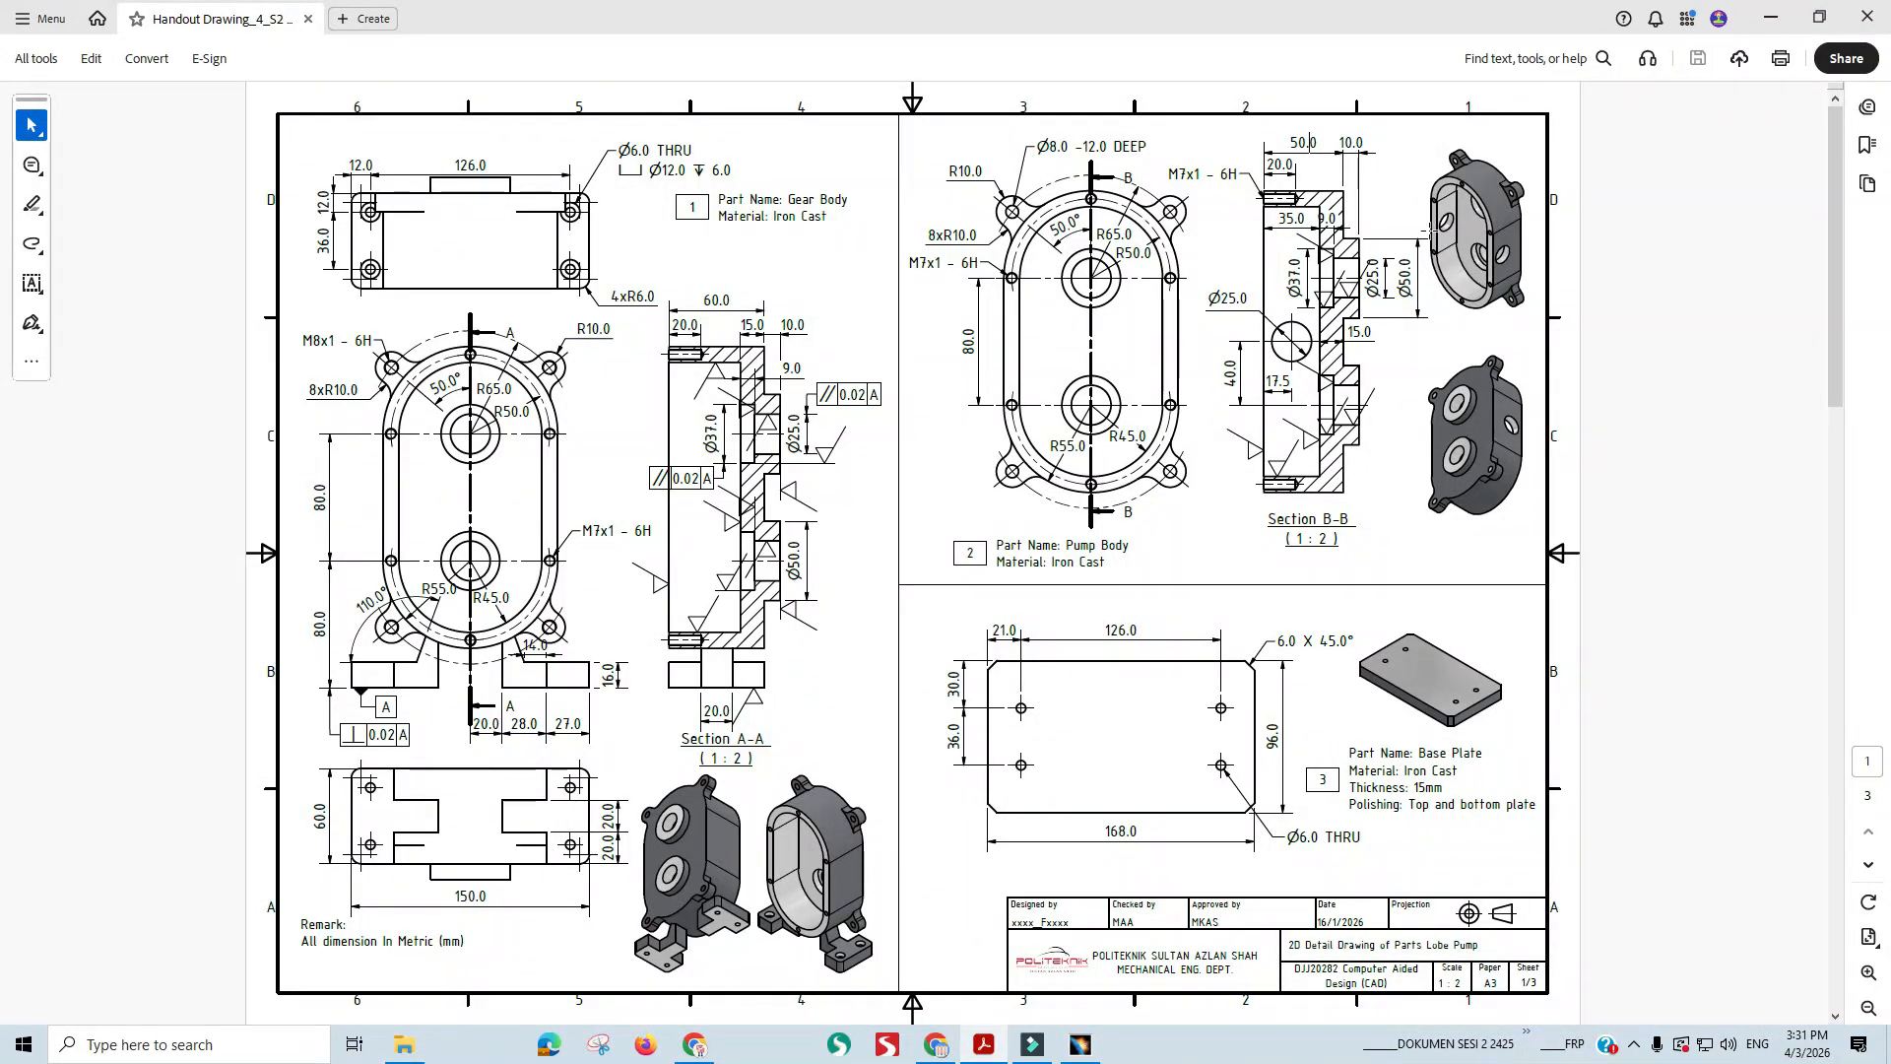
key(alt+Tab)
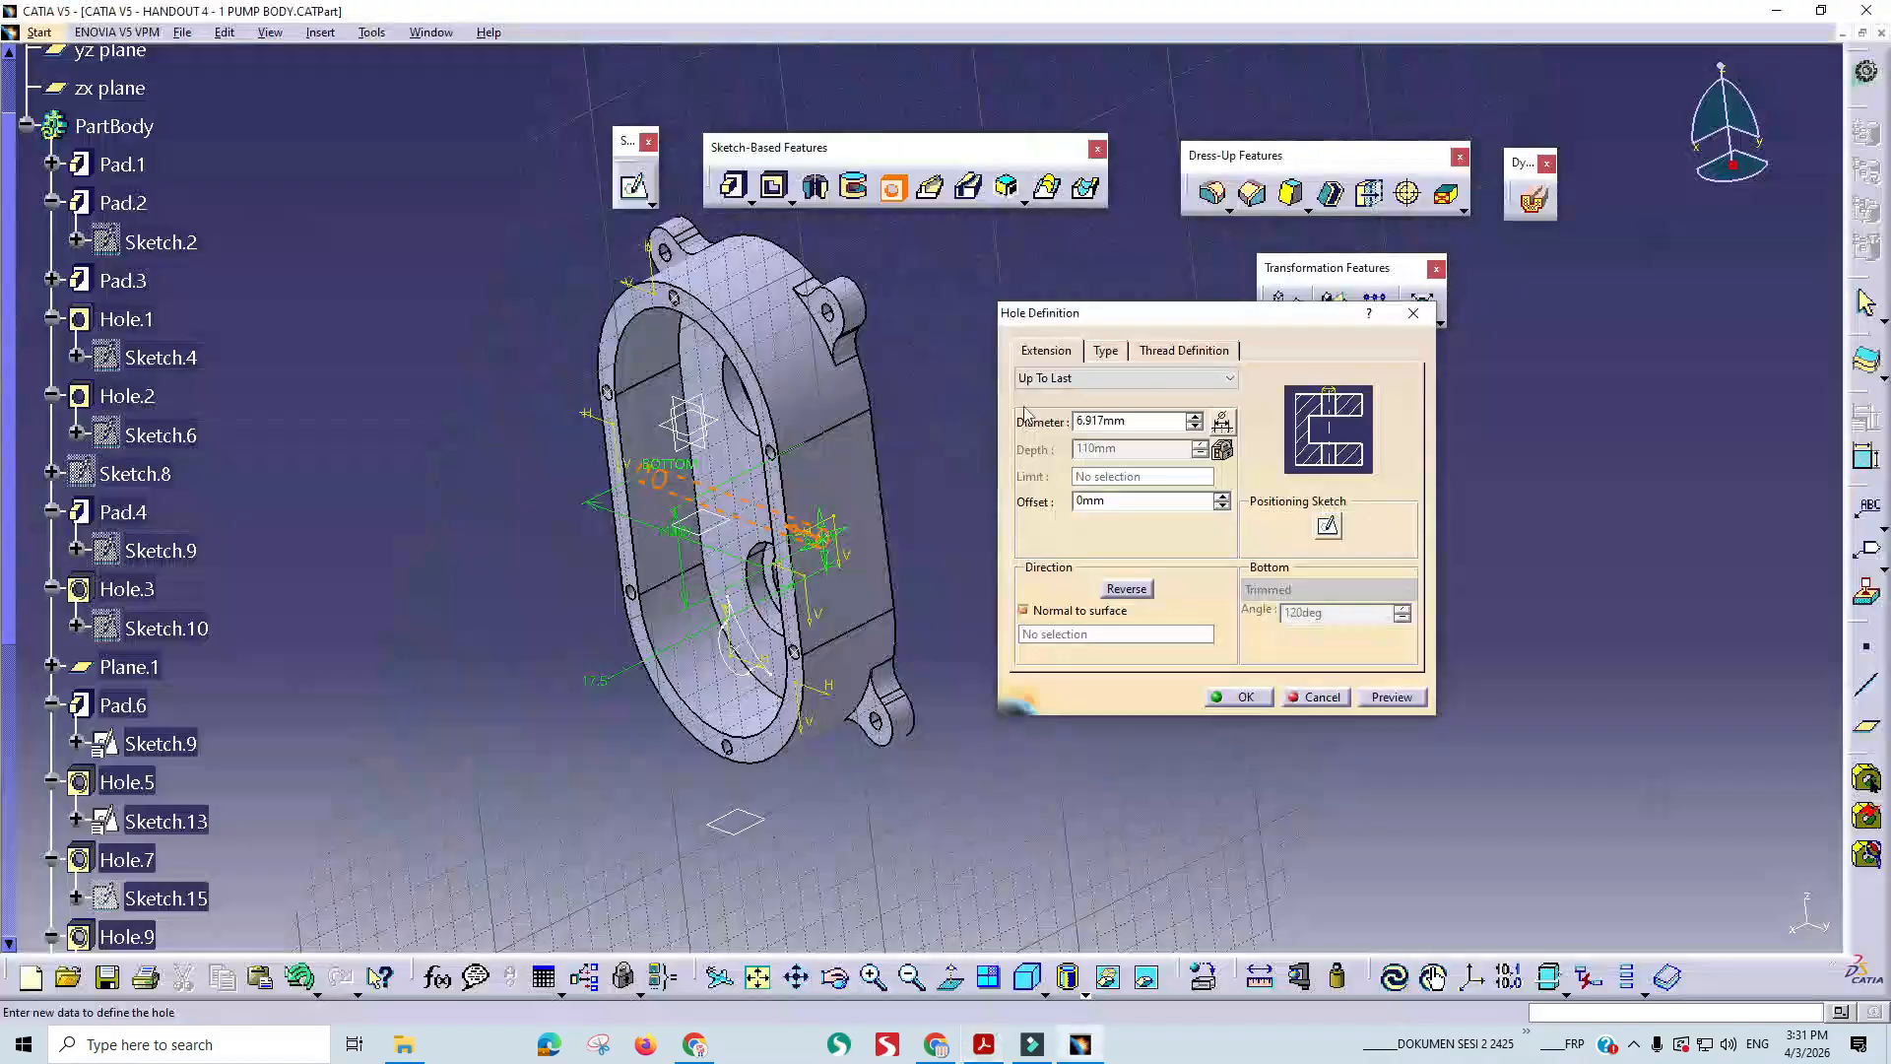
double_click(1150, 421)
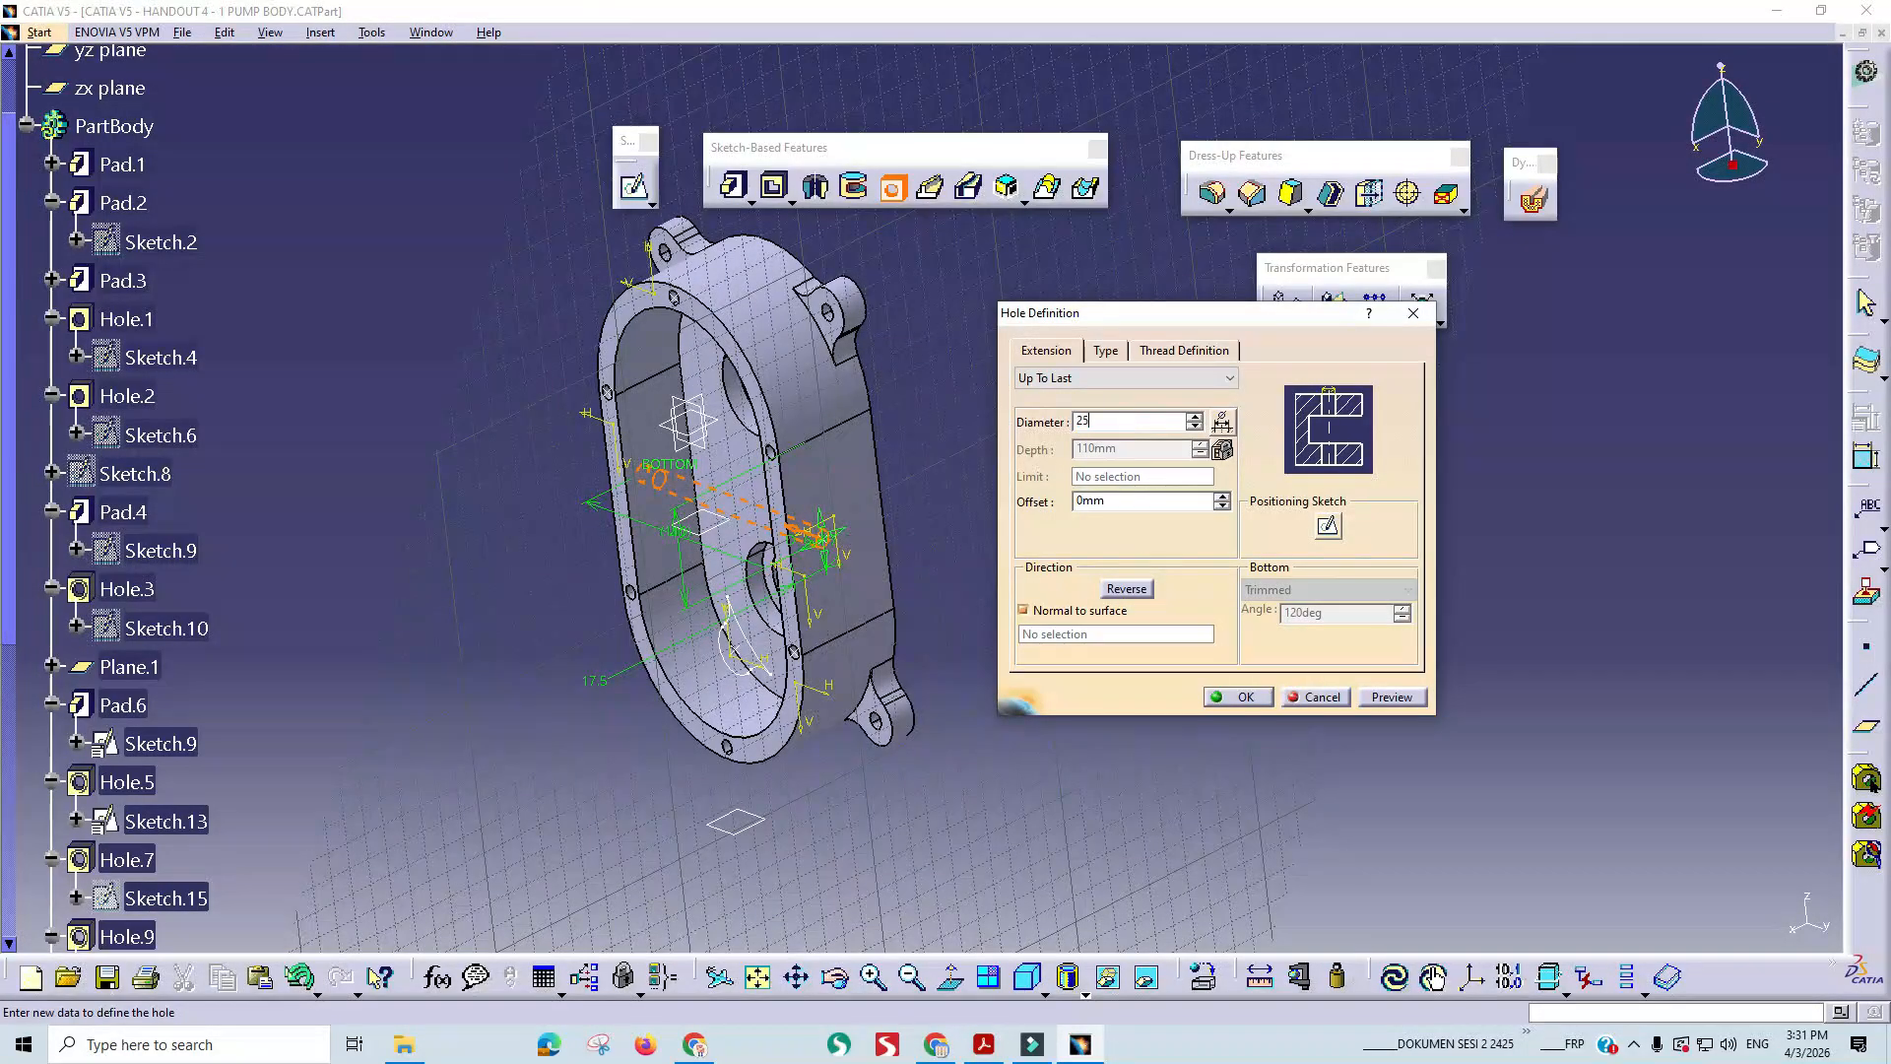
click(1106, 379)
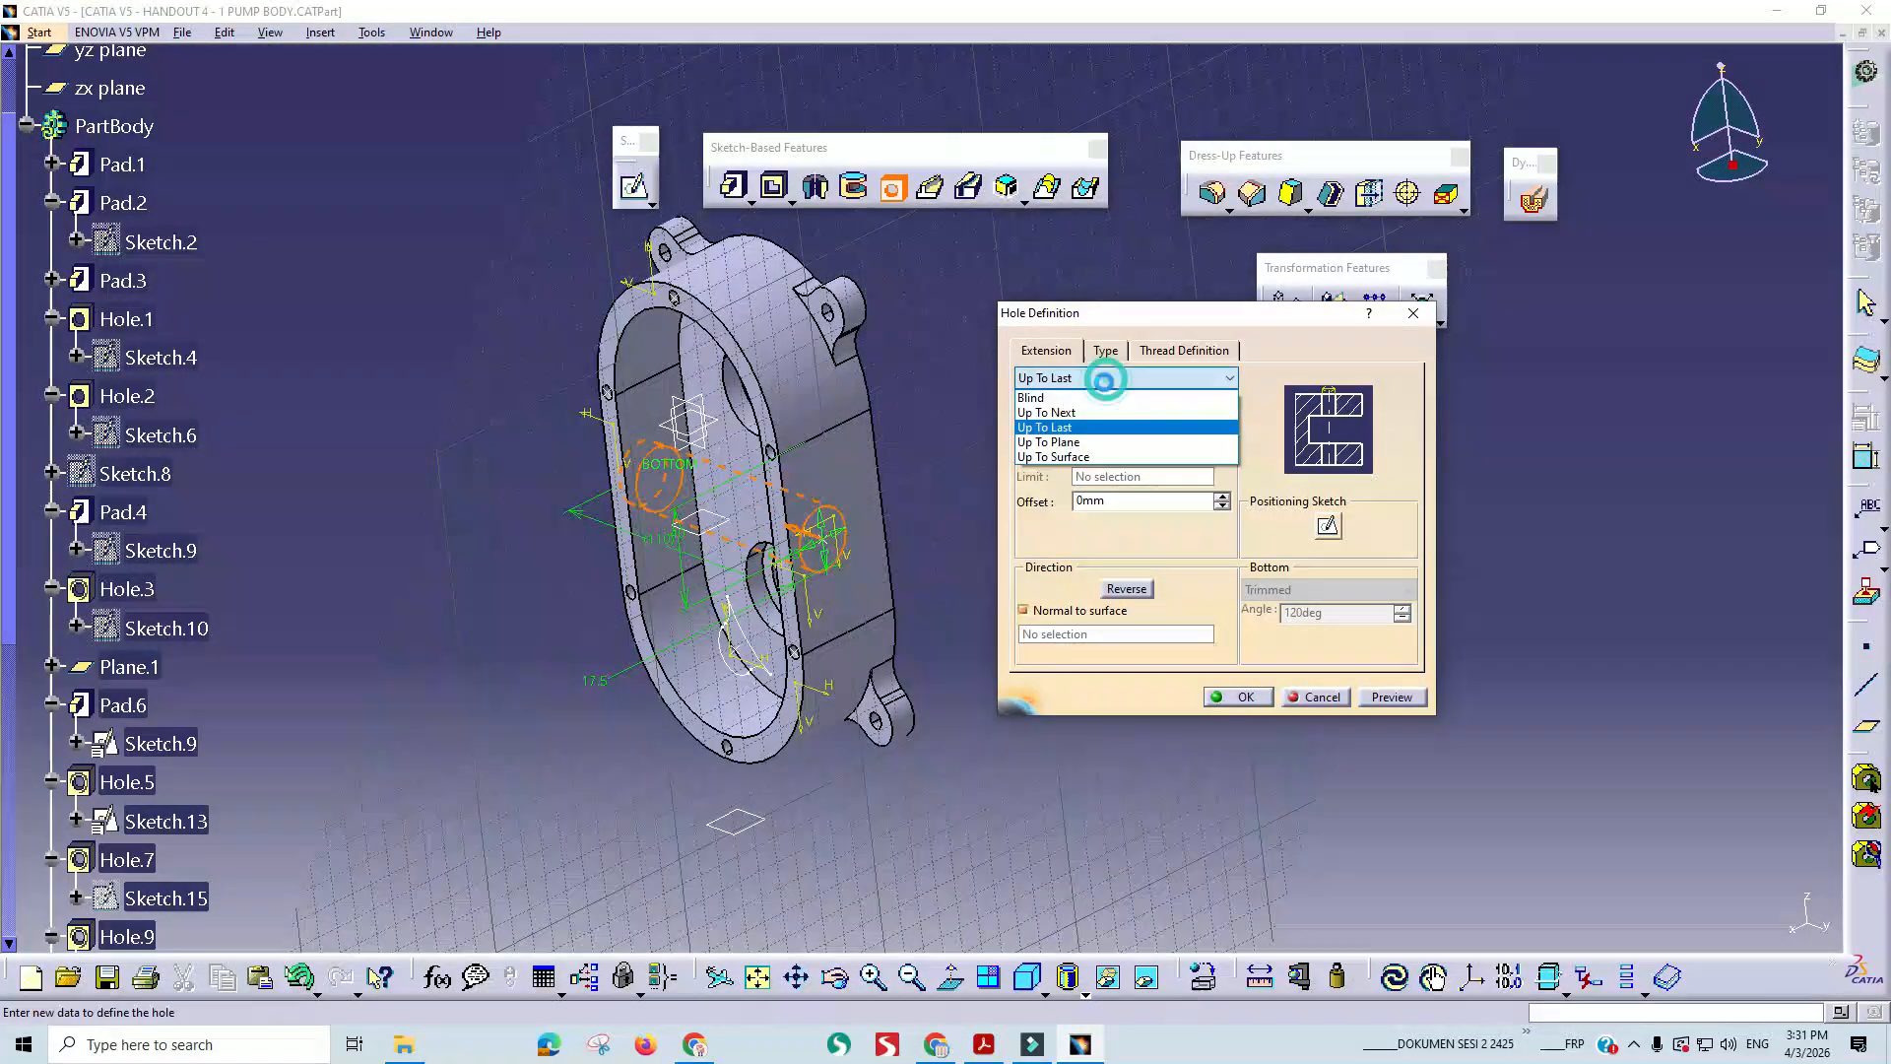
click(1113, 429)
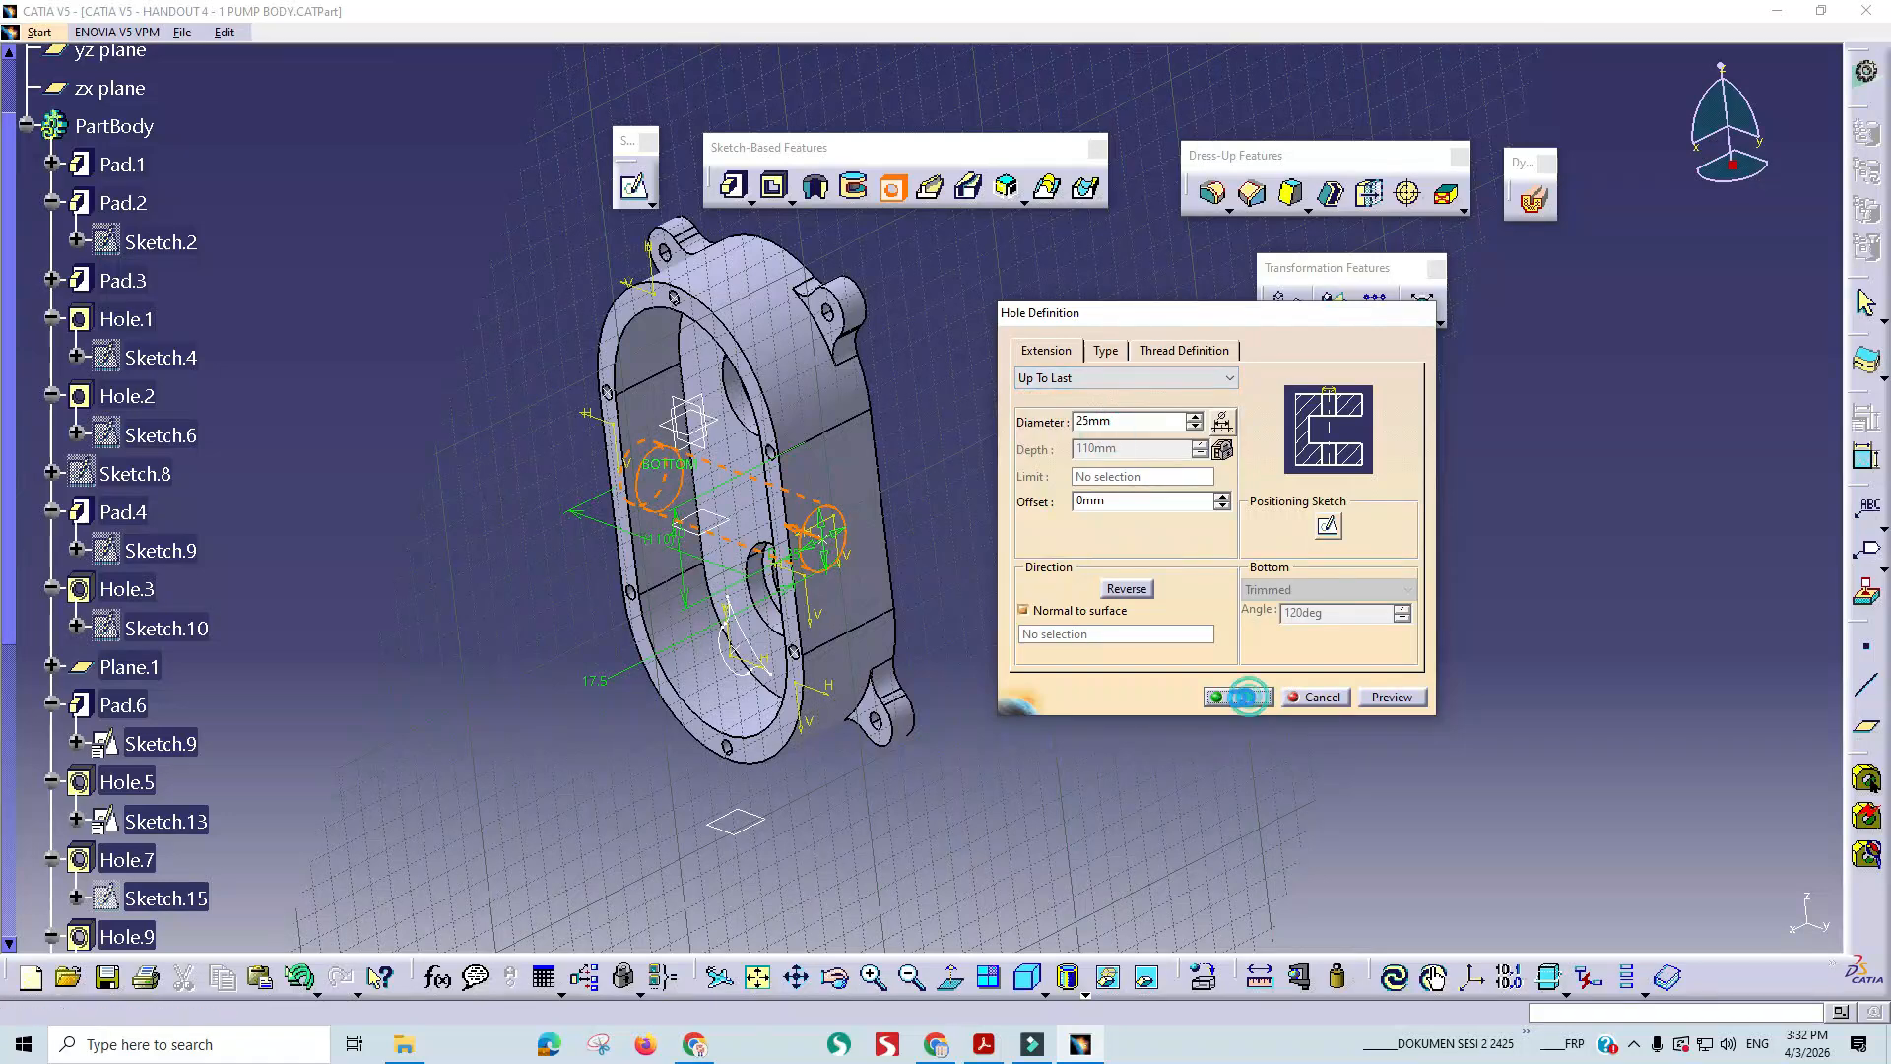
click(1239, 696)
mouse_move(1170, 705)
middle_down()
mouse_move(971, 617)
mouse_move(1213, 532)
mouse_move(842, 591)
middle_up()
key(alt+Tab)
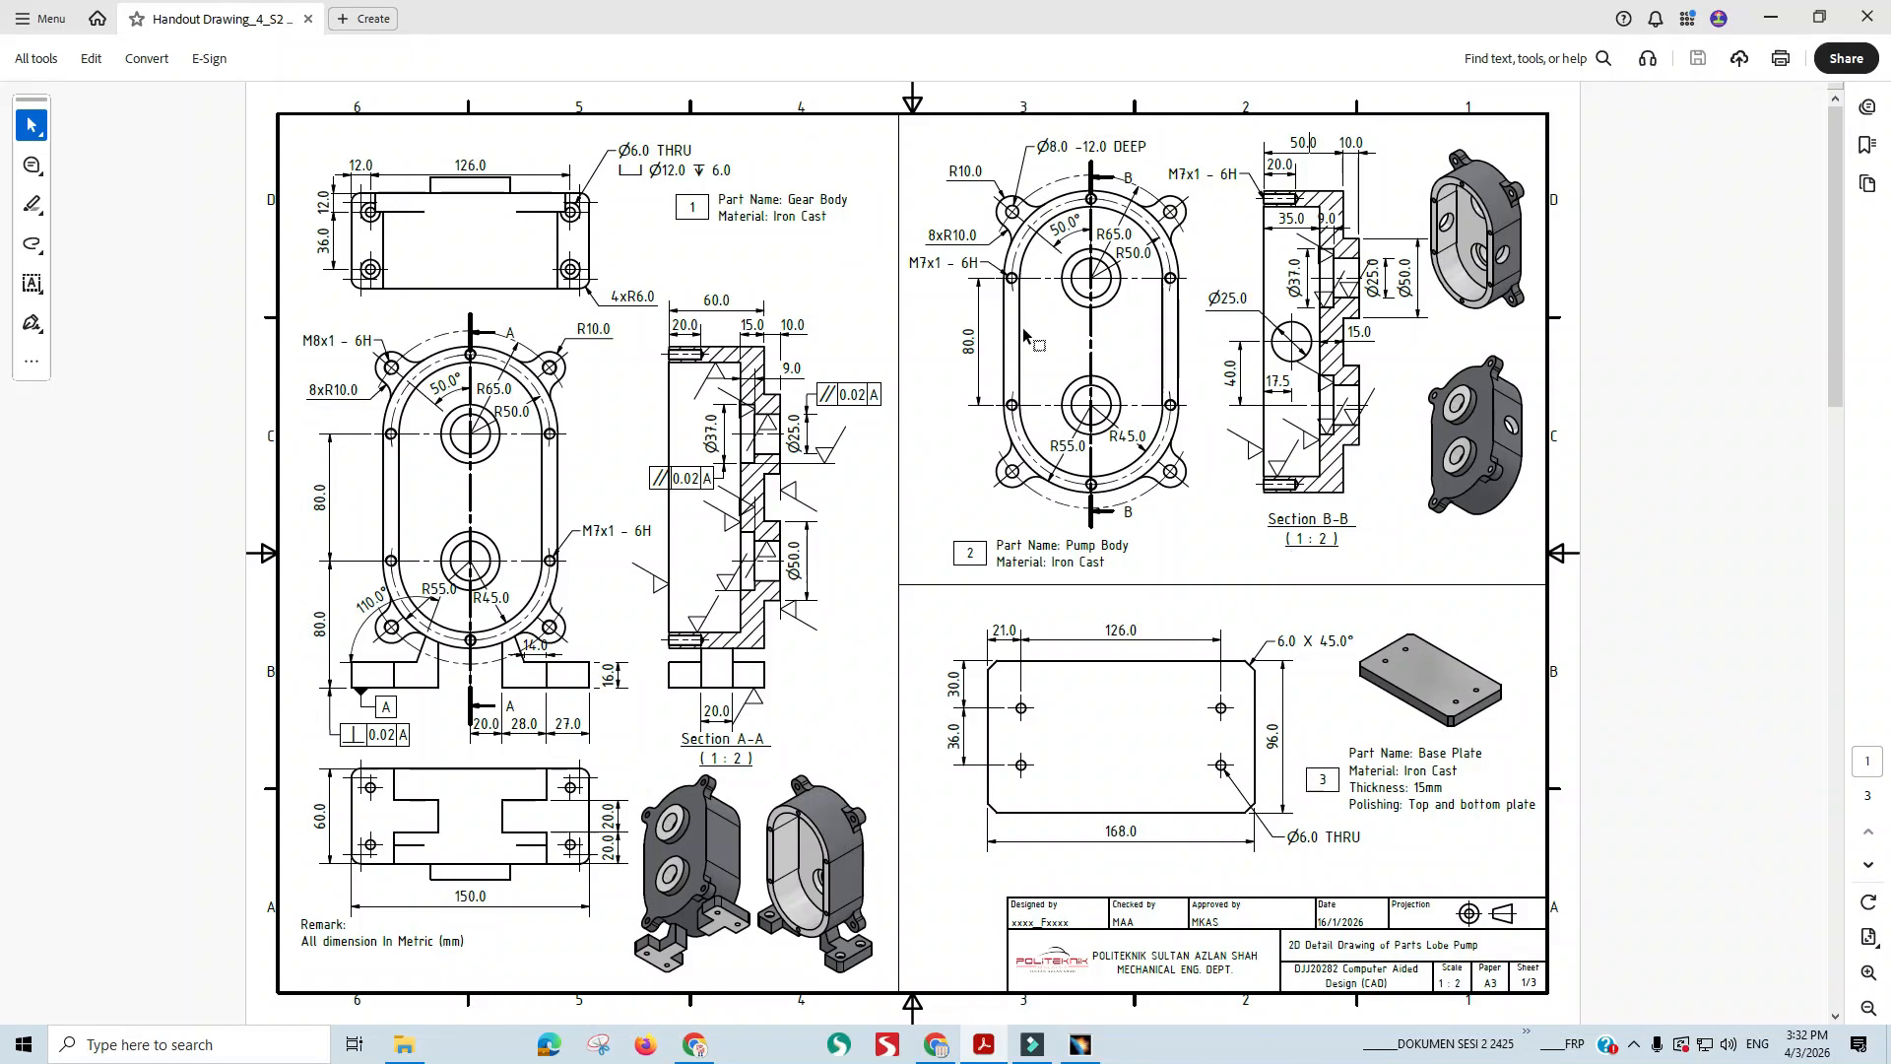
key(alt+Tab)
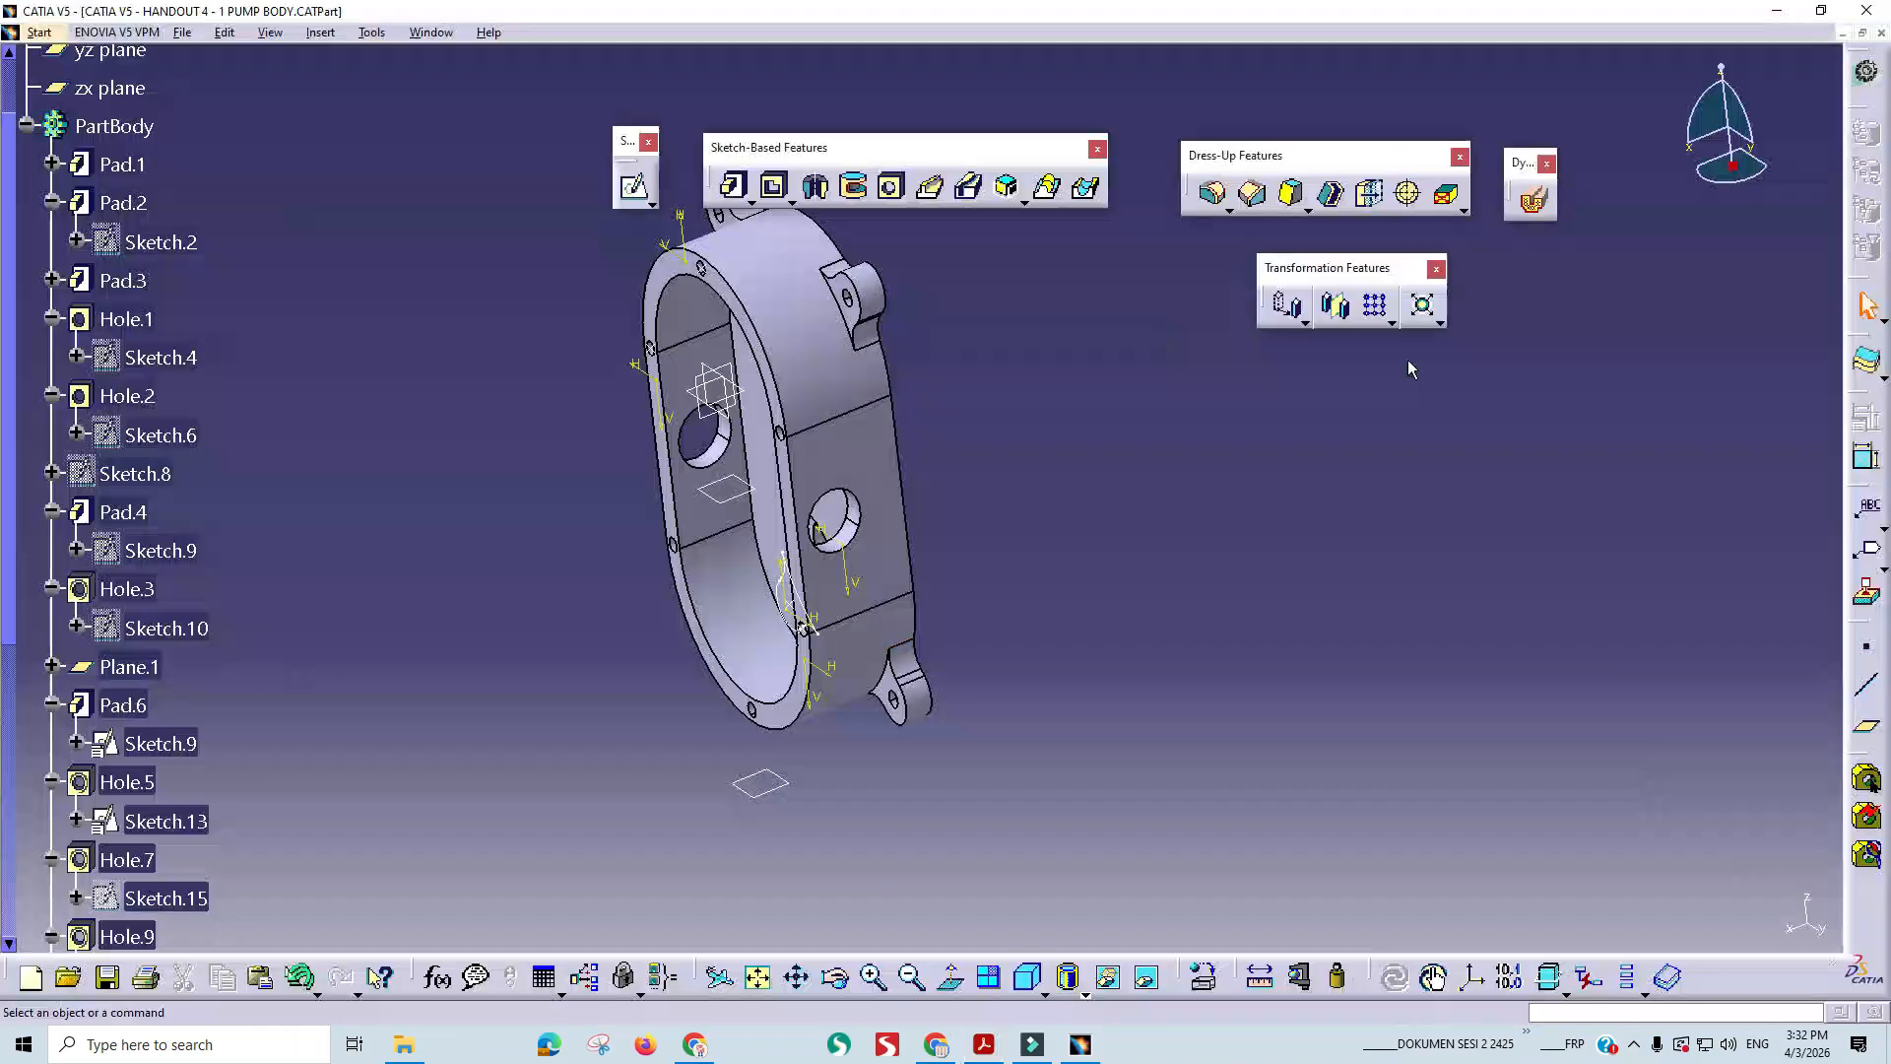
mouse_move(1054, 556)
middle_down()
mouse_move(1138, 570)
mouse_move(1034, 633)
middle_up()
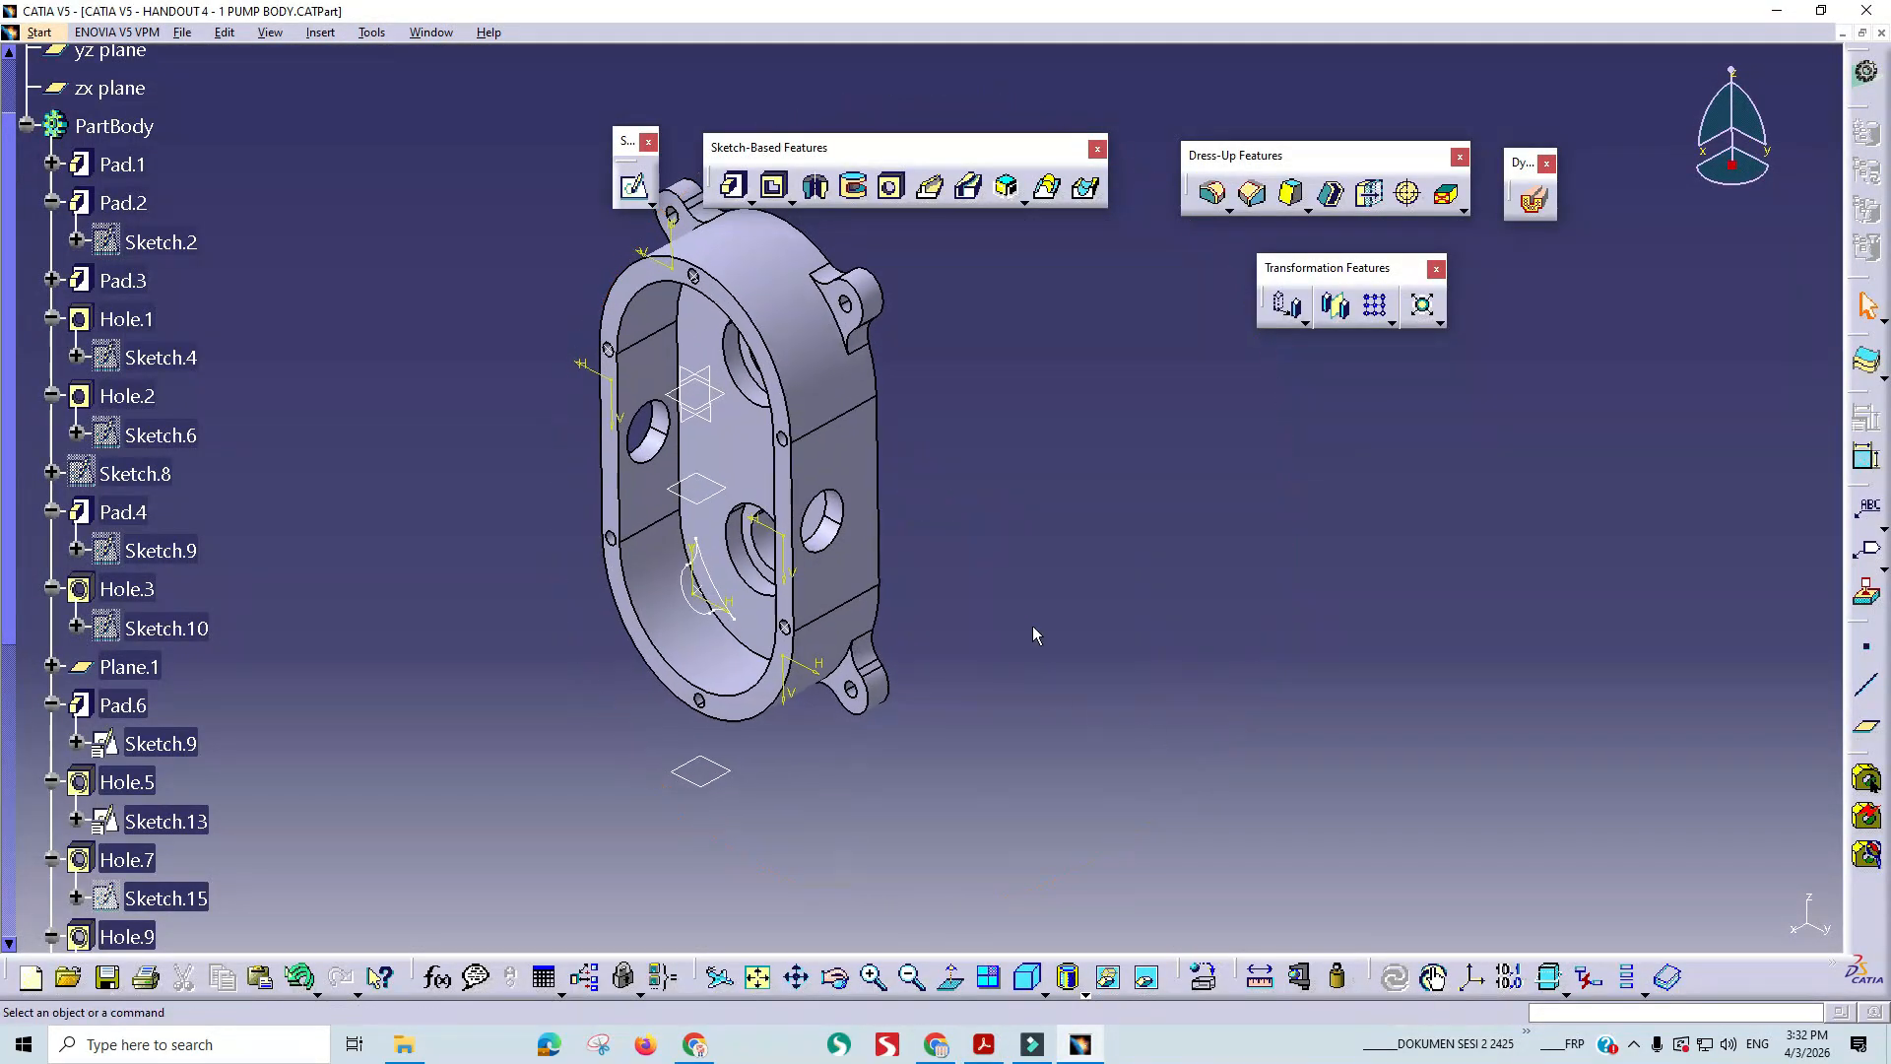